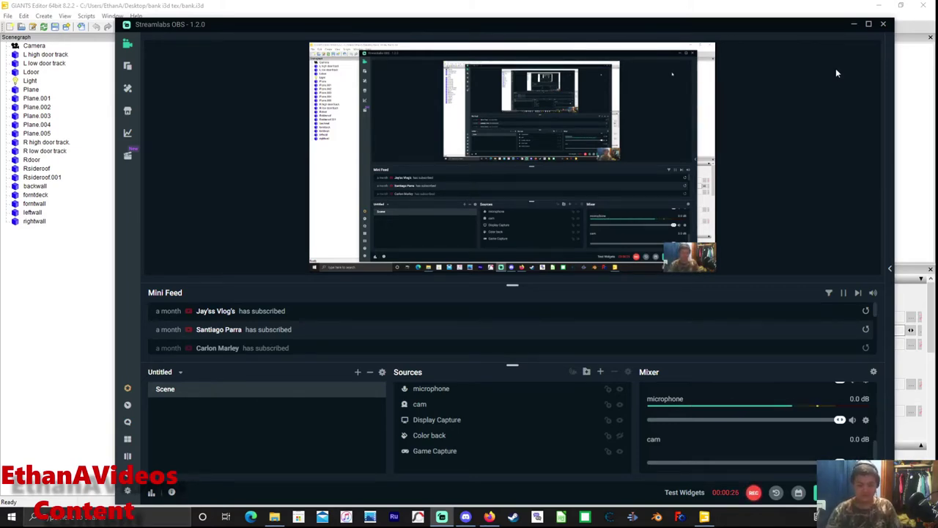
Minimize Streamlabs OBS to reveal GIANTS Editor with the bank.i3d barn model
left_click(853, 24)
mouse_move(680, 311)
middle_mouse_down()
mouse_move(658, 309)
mouse_move(643, 251)
mouse_move(633, 306)
mouse_move(584, 317)
mouse_move(505, 256)
middle_mouse_up()
mouse_move(635, 287)
middle_mouse_down()
mouse_move(579, 275)
mouse_move(524, 285)
mouse_move(551, 251)
mouse_move(534, 266)
mouse_move(500, 254)
mouse_move(452, 257)
mouse_move(467, 206)
mouse_move(741, 228)
middle_mouse_up()
scroll(483, 259, "up", 5)
scroll(483, 259, "up", 3)
scroll(483, 257, "up", 3)
scroll(453, 258, "up", 2)
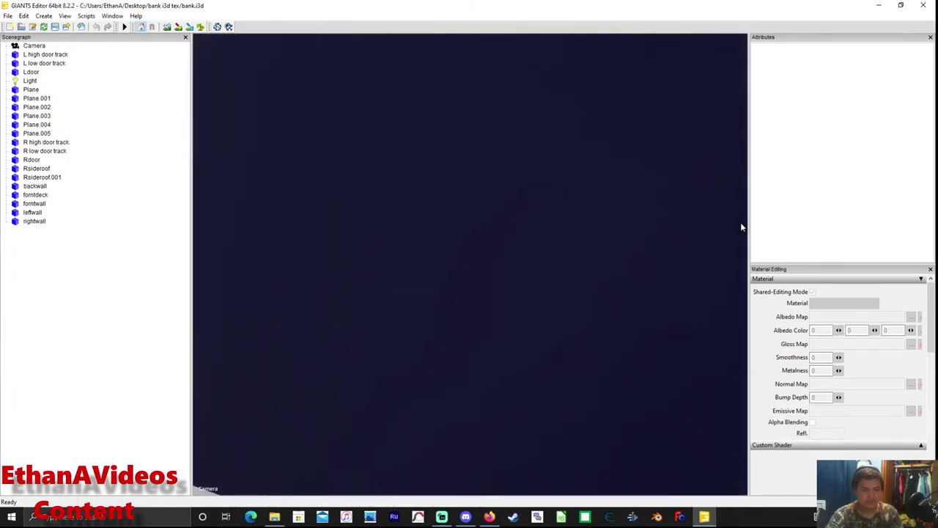
scroll(741, 226, "down", 3)
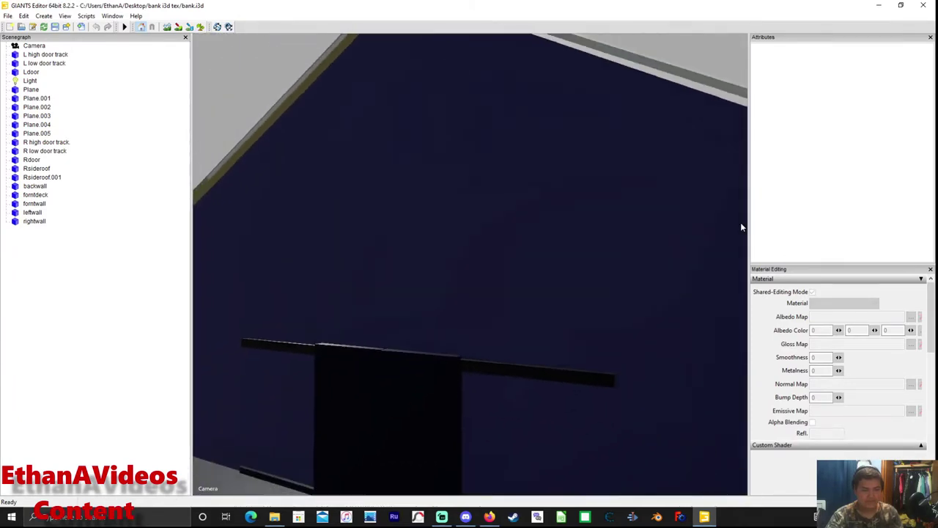
scroll(741, 226, "down", 3)
scroll(742, 226, "up", 4)
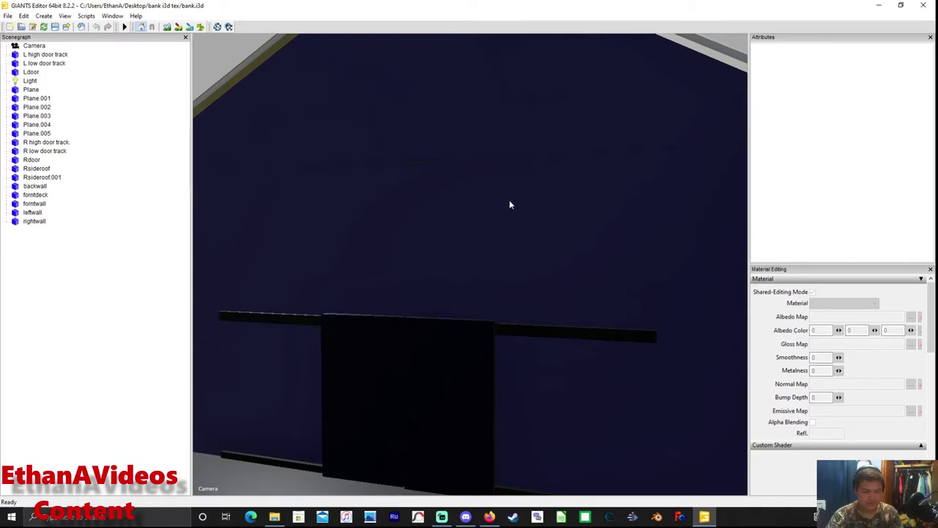
scroll(517, 200, "up", 3)
scroll(519, 199, "up", 3)
mouse_move(520, 199)
middle_mouse_down()
mouse_move(453, 255)
mouse_move(501, 303)
mouse_move(472, 408)
mouse_move(329, 271)
mouse_move(421, 225)
mouse_move(546, 191)
mouse_move(563, 159)
mouse_move(660, 241)
mouse_move(554, 181)
mouse_move(555, 120)
mouse_move(545, 171)
middle_mouse_up()
scroll(514, 224, "down", 3)
scroll(520, 219, "up", 4)
scroll(660, 241, "up", 3)
scroll(670, 236, "up", 2)
scroll(525, 164, "down", 3)
scroll(486, 165, "up", 2)
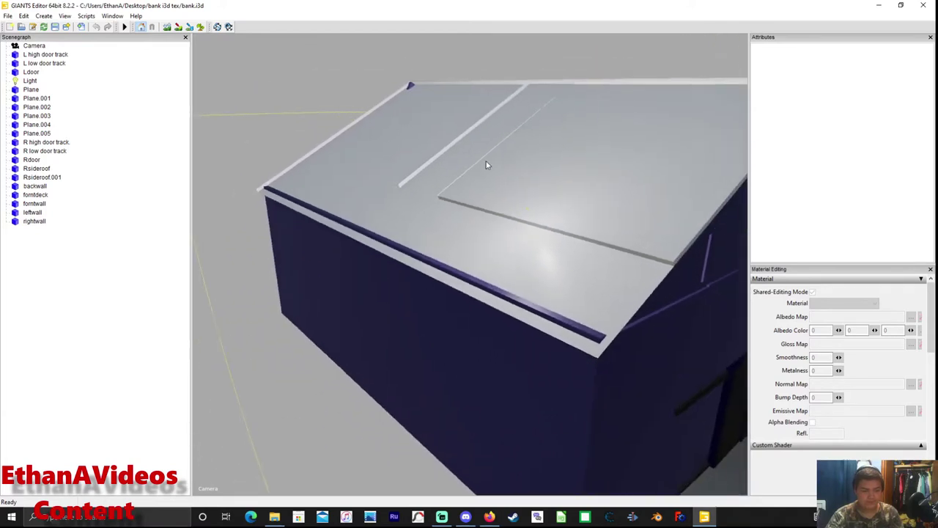
mouse_move(486, 165)
middle_mouse_down()
mouse_move(414, 172)
mouse_move(519, 113)
mouse_move(512, 94)
mouse_move(506, 208)
mouse_move(562, 241)
mouse_move(527, 224)
mouse_move(461, 214)
mouse_move(484, 224)
mouse_move(477, 232)
mouse_move(475, 214)
mouse_move(498, 178)
mouse_move(557, 184)
mouse_move(589, 199)
mouse_move(558, 232)
middle_mouse_up()
scroll(414, 168, "down", 2)
scroll(518, 113, "down", 3)
scroll(516, 89, "up", 3)
scroll(506, 208, "down", 5)
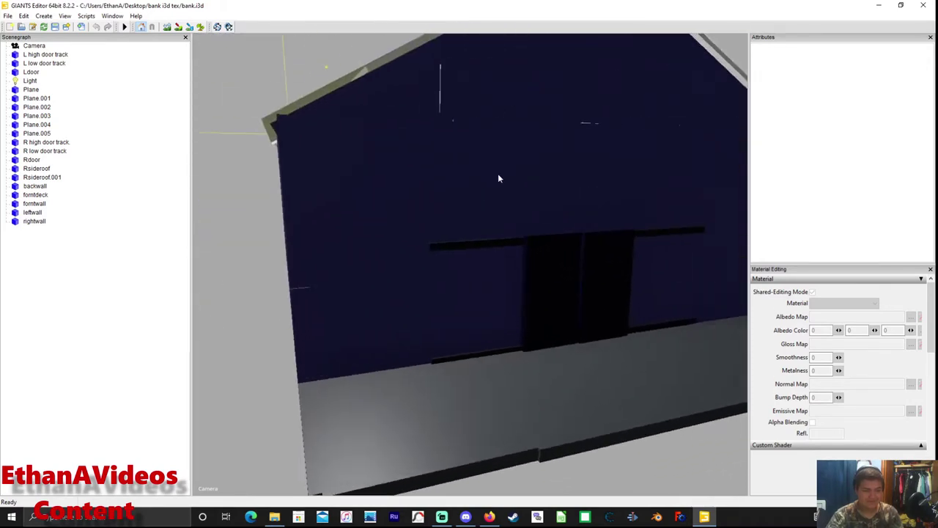
scroll(498, 178, "up", 3)
scroll(593, 194, "down", 4)
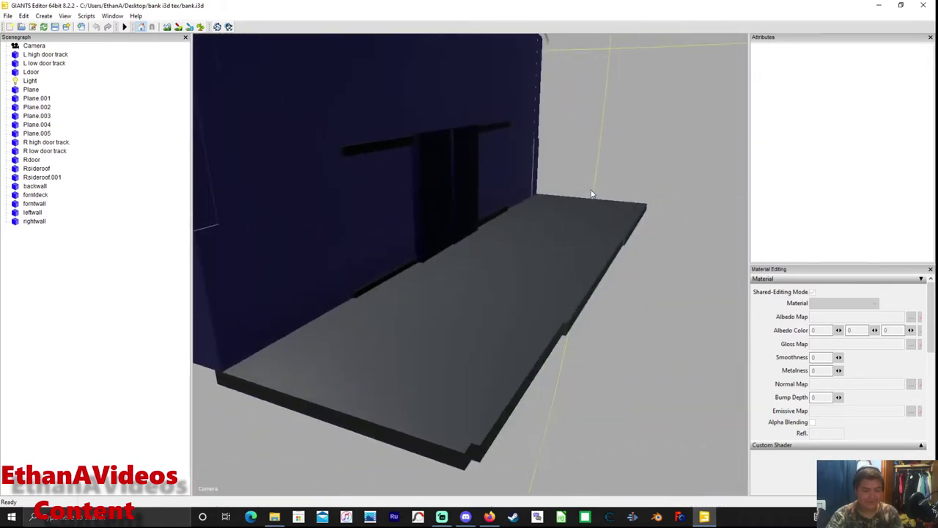
mouse_move(469, 220)
middle_mouse_down()
mouse_move(513, 183)
mouse_move(471, 233)
mouse_move(447, 199)
mouse_move(461, 168)
middle_mouse_up()
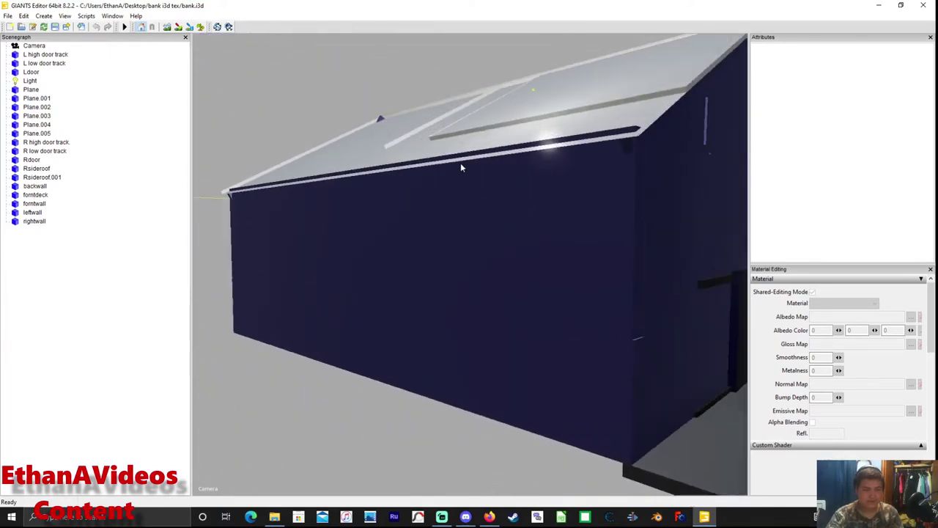
middle_click_drag(480, 214, 495, 213)
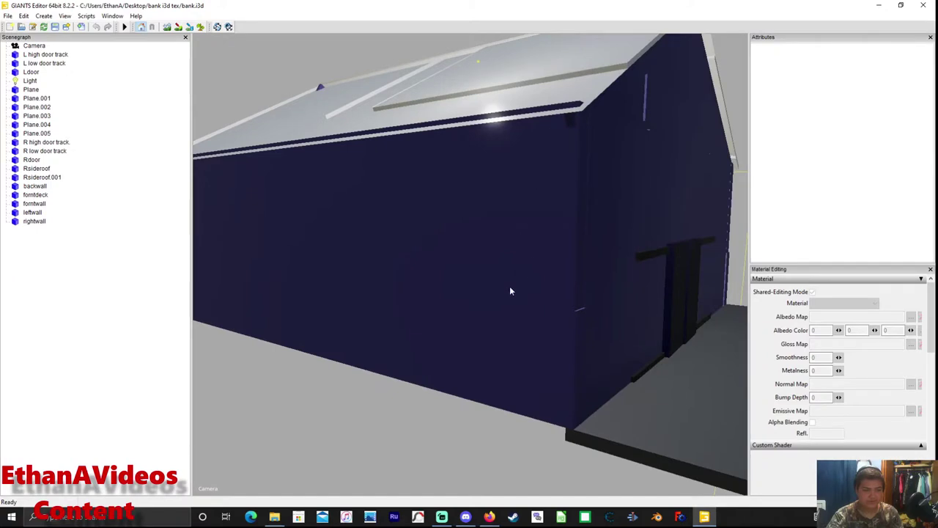
mouse_move(511, 291)
middle_mouse_down()
mouse_move(509, 180)
mouse_move(501, 198)
mouse_move(456, 178)
middle_mouse_up()
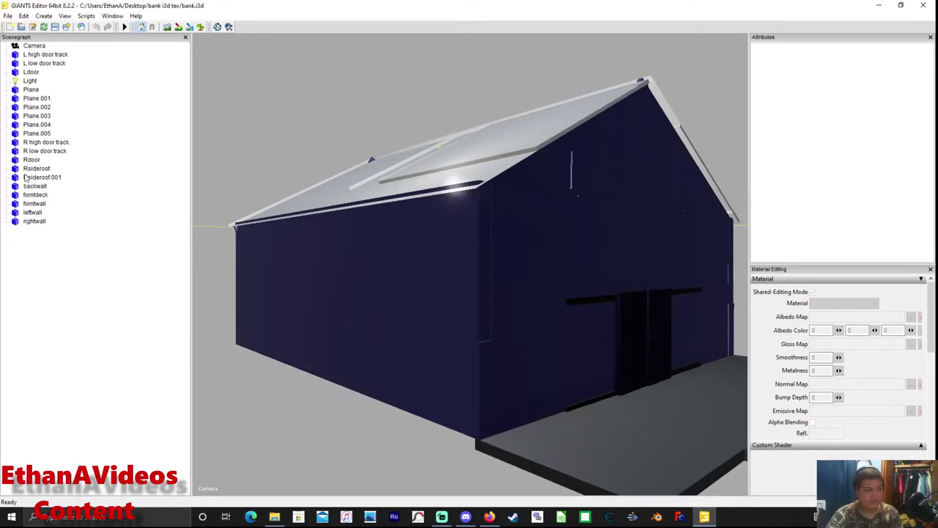
Inspect forntwall and the Plane and Plane.001 roof panels in the Scenegraph
left_click(409, 274)
left_click(34, 203)
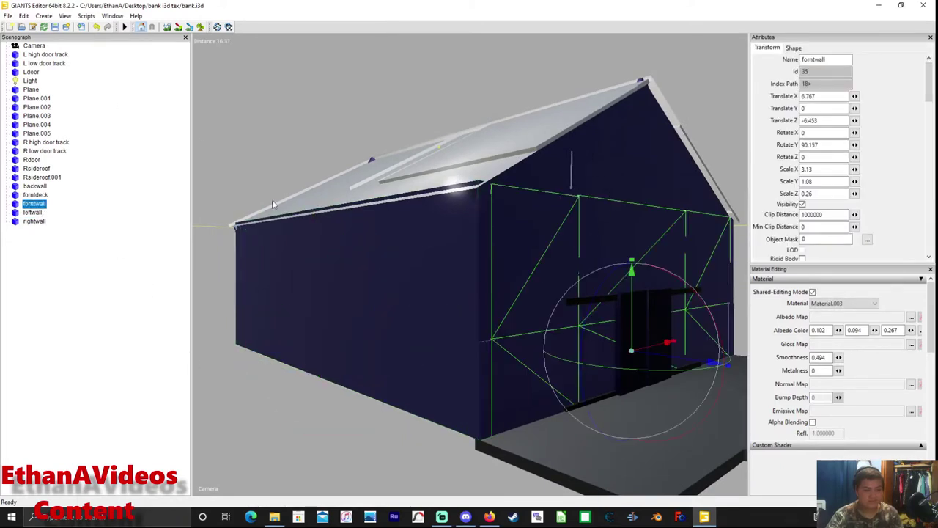
left_click(30, 89)
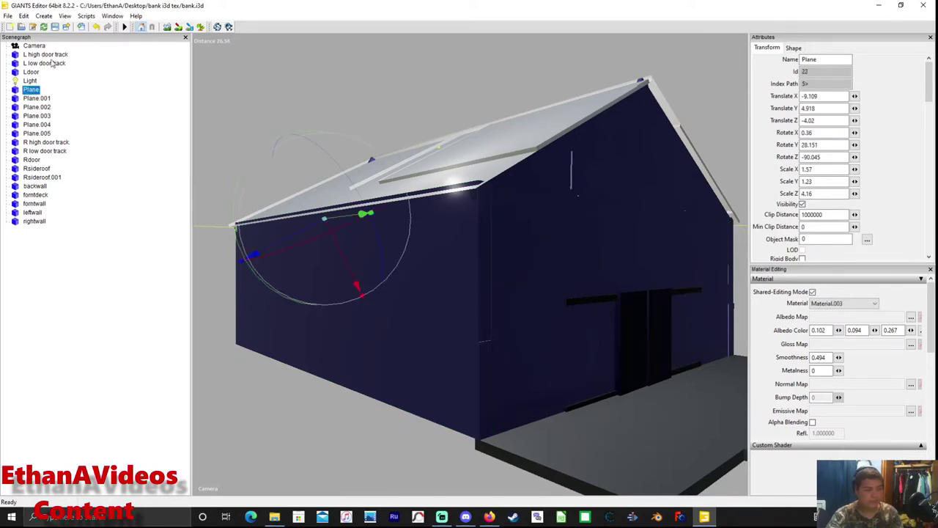
left_click(38, 99)
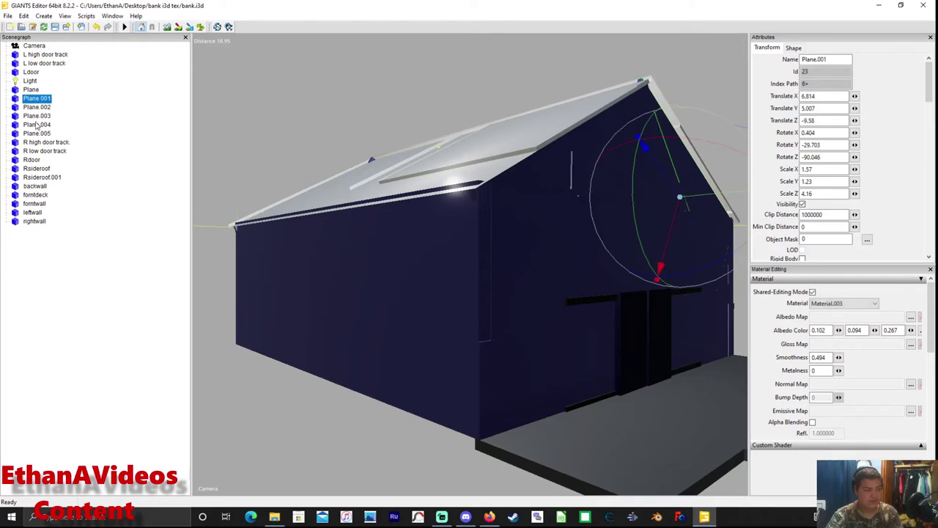
Focus the view on Rdoor, then close bank.i3d without saving
left_click(33, 159)
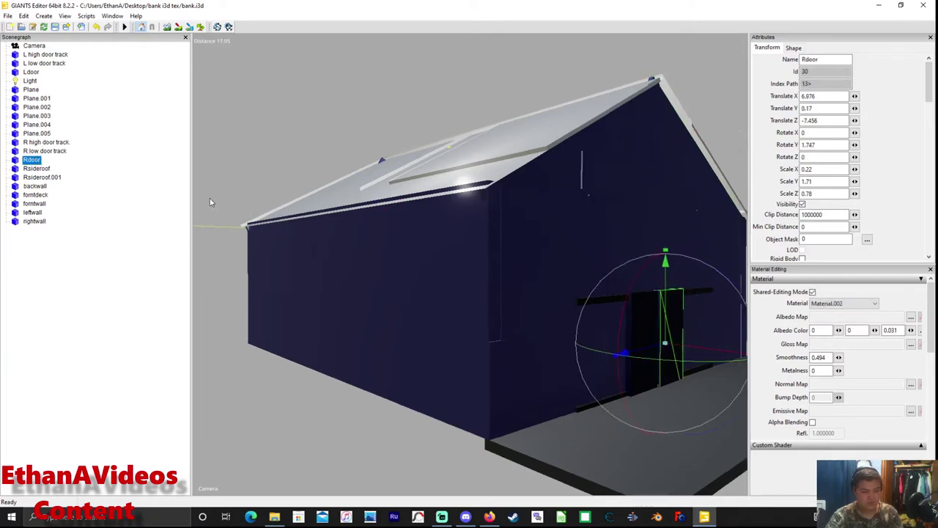
scroll(208, 198, "up", 5)
key("f")
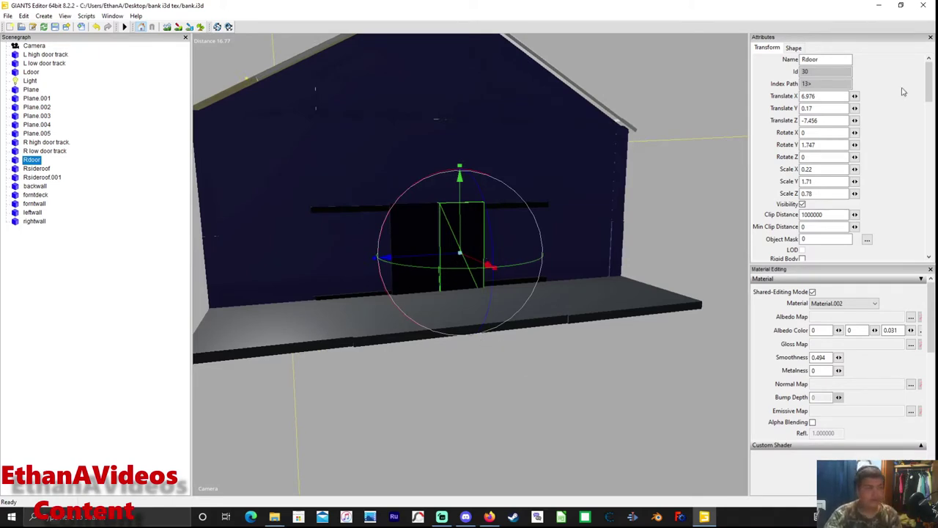
left_click(925, 5)
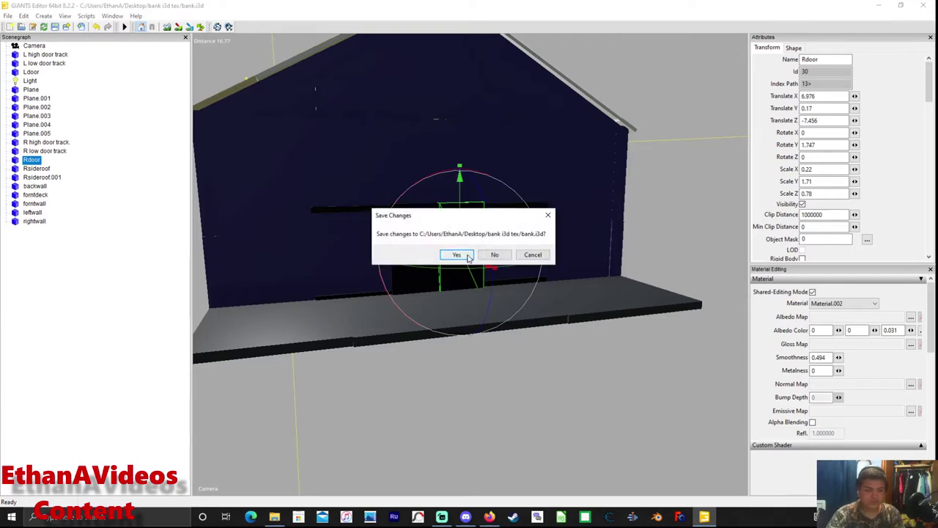
left_click(496, 255)
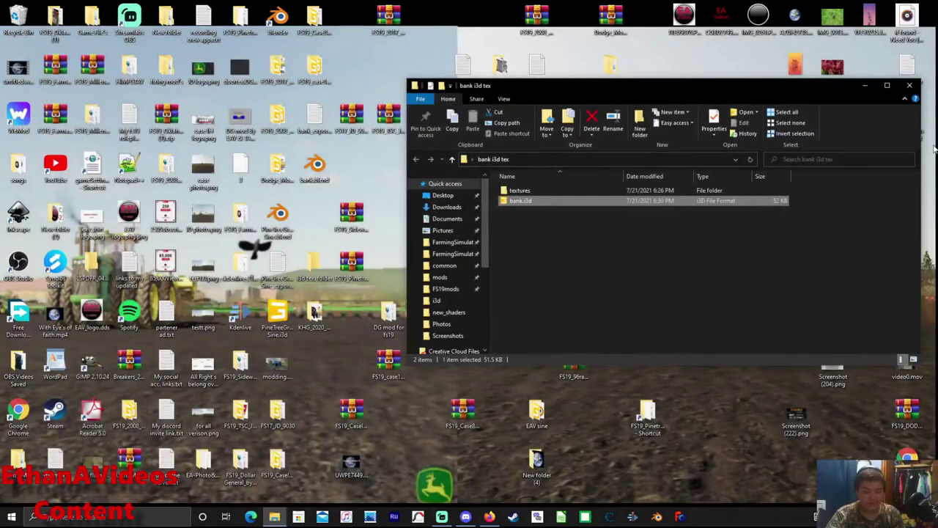
Close the bank i3d tex folder and the Dyno dashboard browser, then bring up Streamlabs OBS
left_click(910, 86)
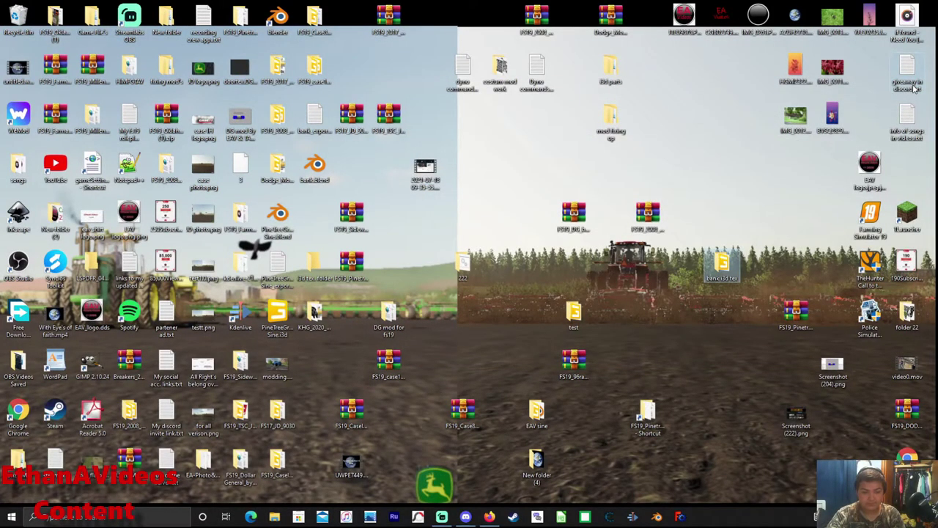
left_click(489, 516)
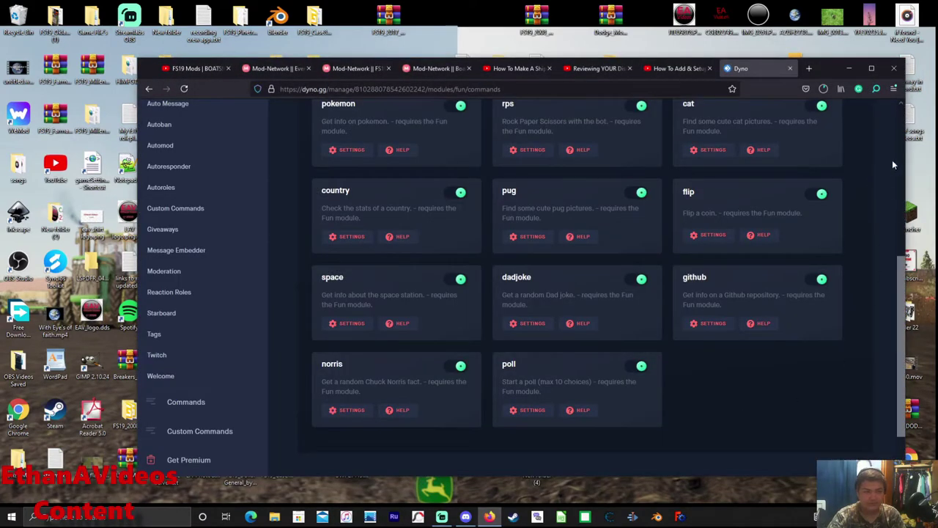
left_click(896, 68)
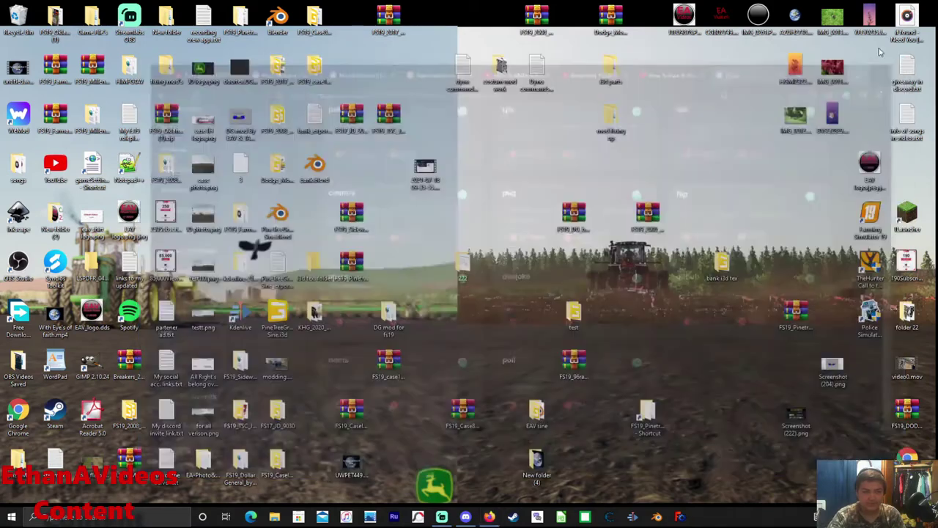
left_click(442, 516)
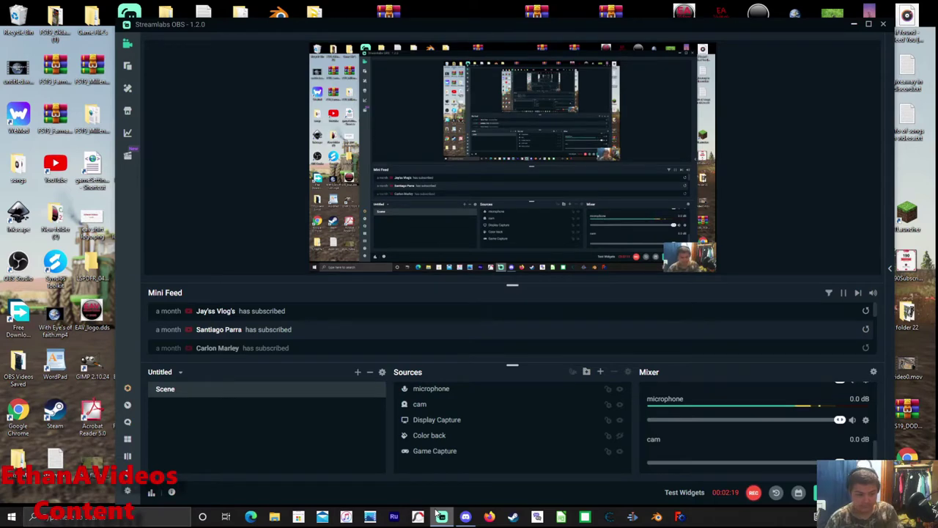
Minimize Streamlabs OBS and switch to Discord from the taskbar
left_click(854, 24)
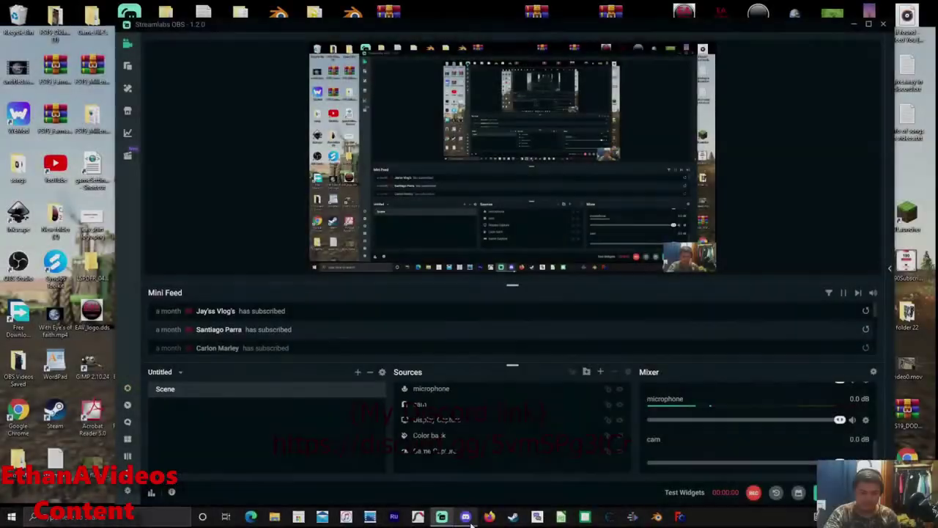
left_click(467, 518)
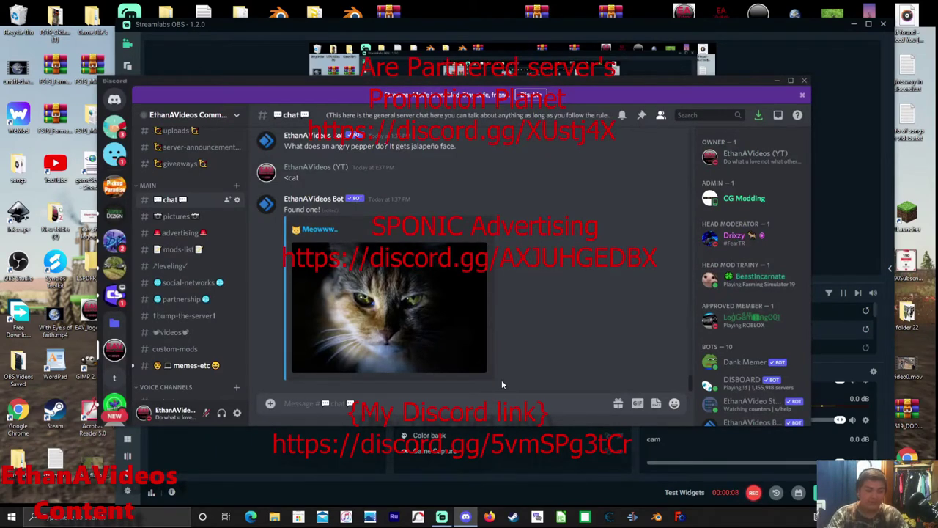
mouse_move(192, 365)
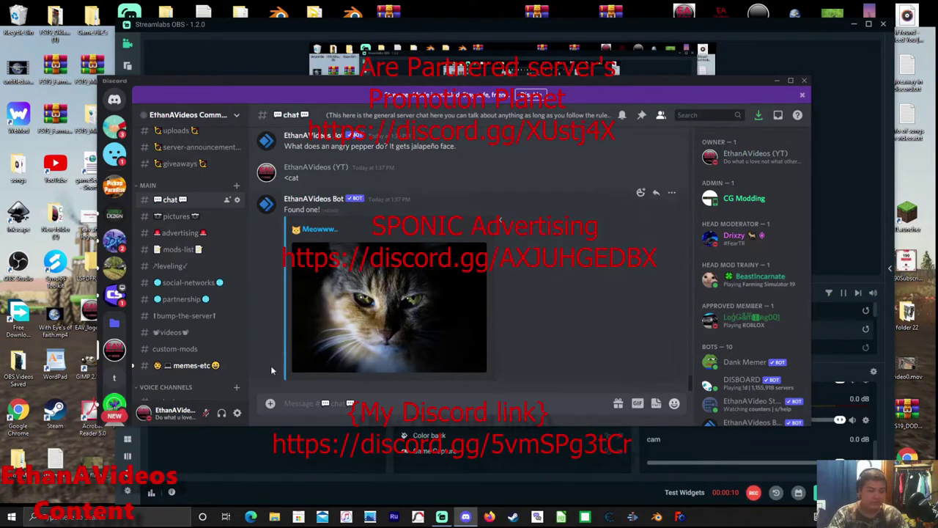
Open the memes-etc channel, return to chat, and scroll through the Discord channel
left_click(211, 367)
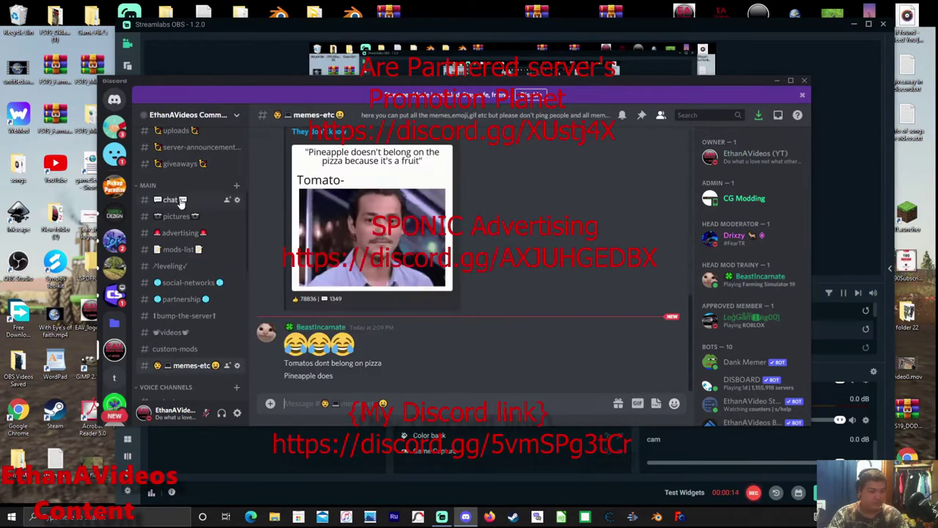
left_click(169, 205)
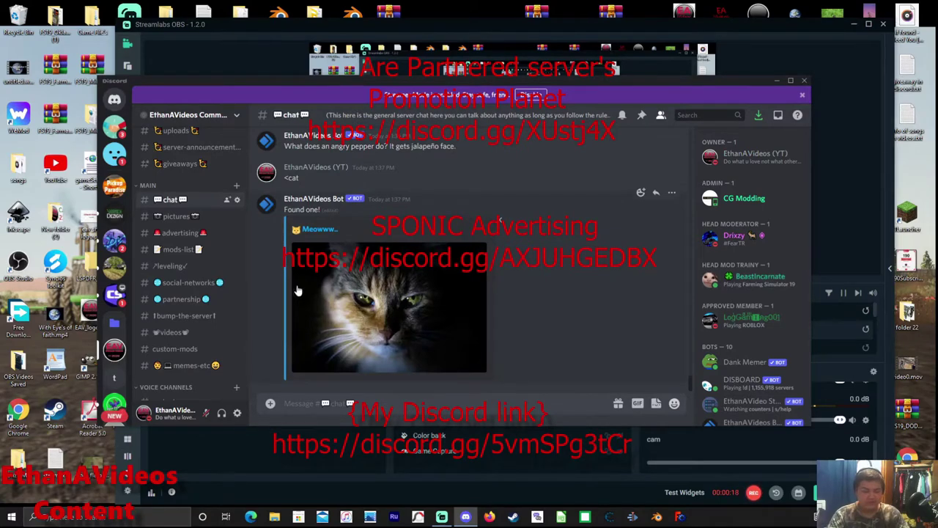
scroll(218, 286, "up", 3)
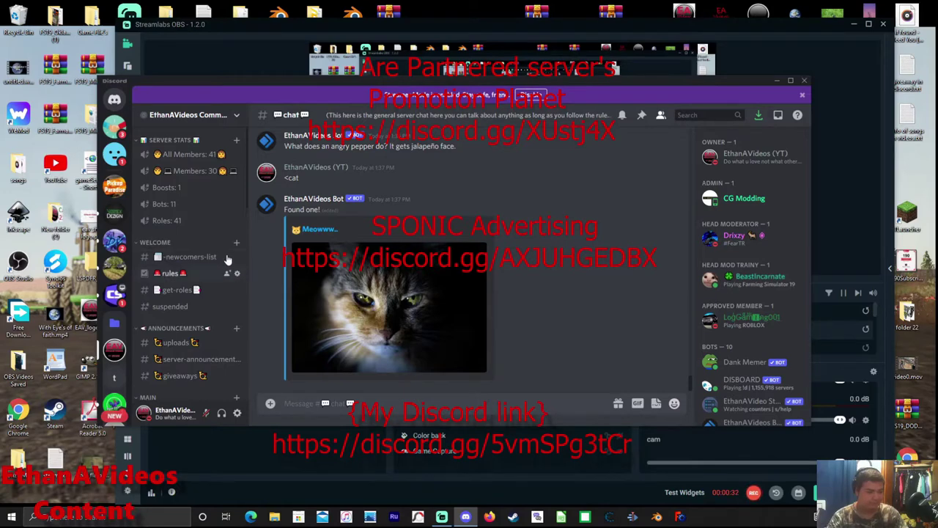
scroll(201, 271, "down", 3)
scroll(196, 273, "down", 2)
scroll(196, 273, "down", 2)
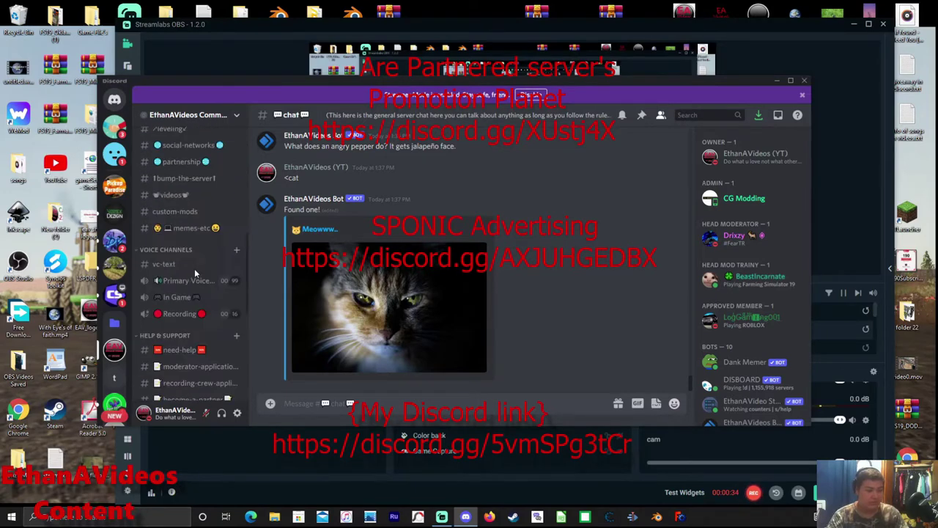
scroll(195, 273, "up", 3)
scroll(196, 273, "down", 2)
scroll(196, 273, "down", 1)
scroll(195, 273, "up", 1)
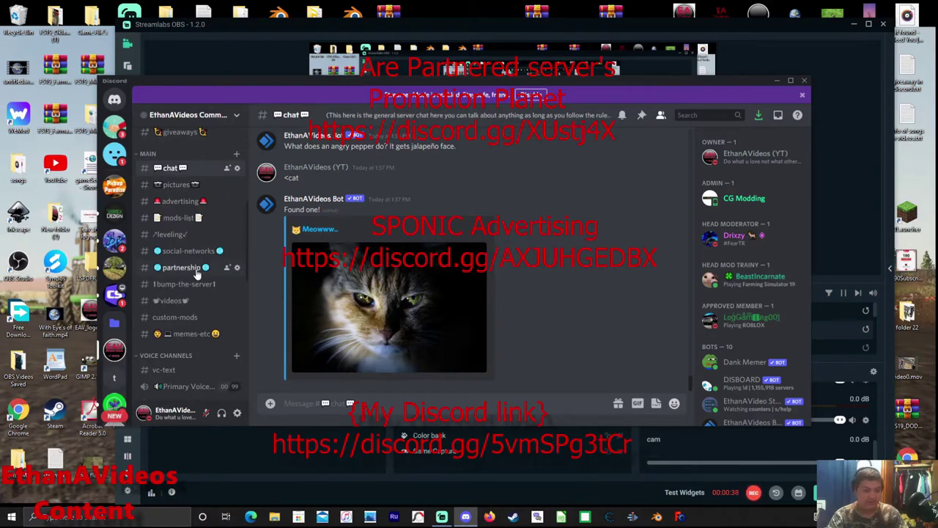
scroll(196, 271, "up", 4)
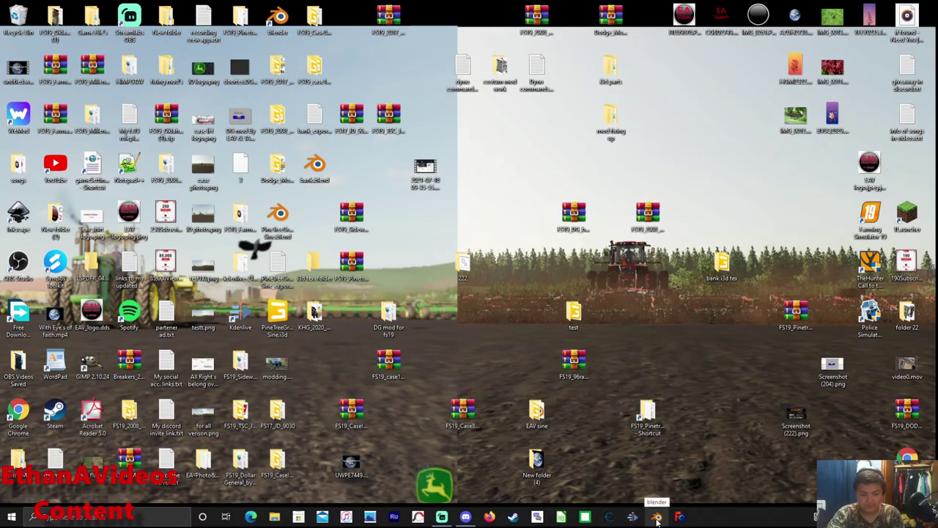
left_click(657, 518)
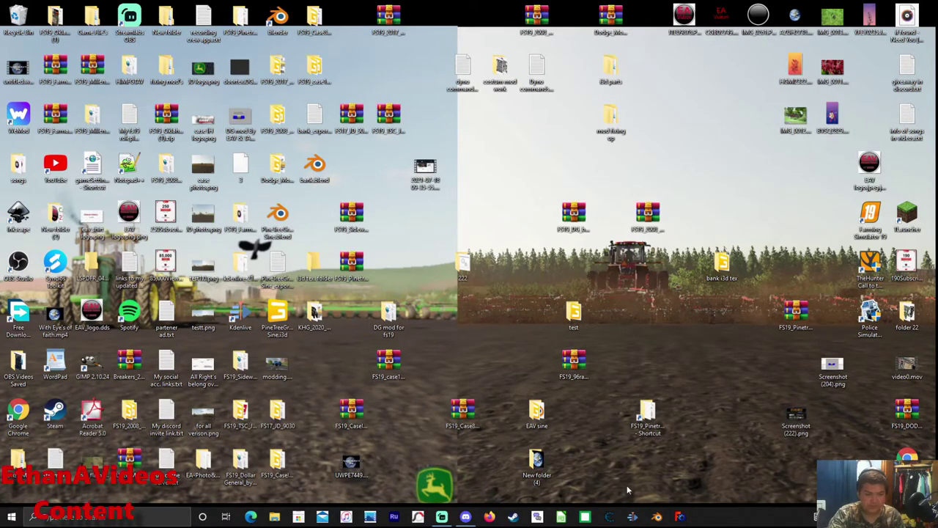
Create a new desktop text file, rename it test.blend, and open it in Blender
right_click(696, 362)
mouse_move(748, 329)
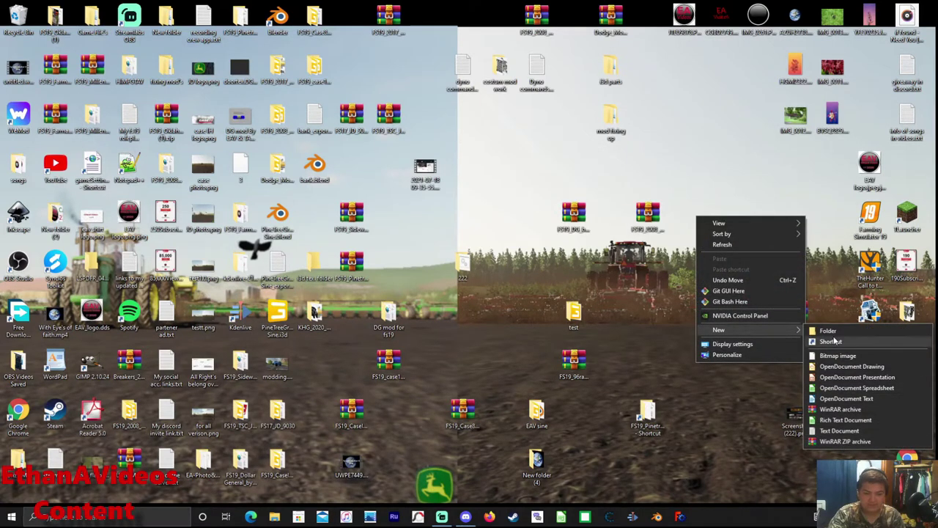
left_click(834, 433)
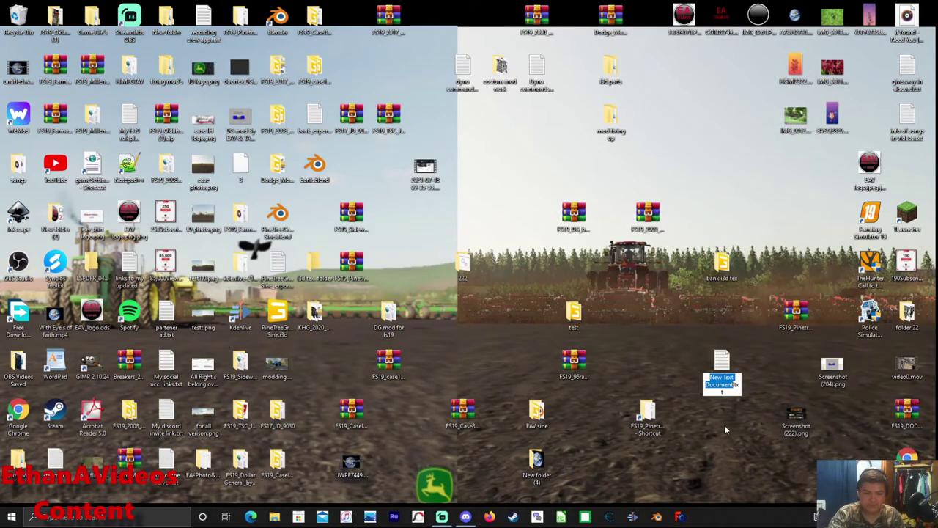
type("t")
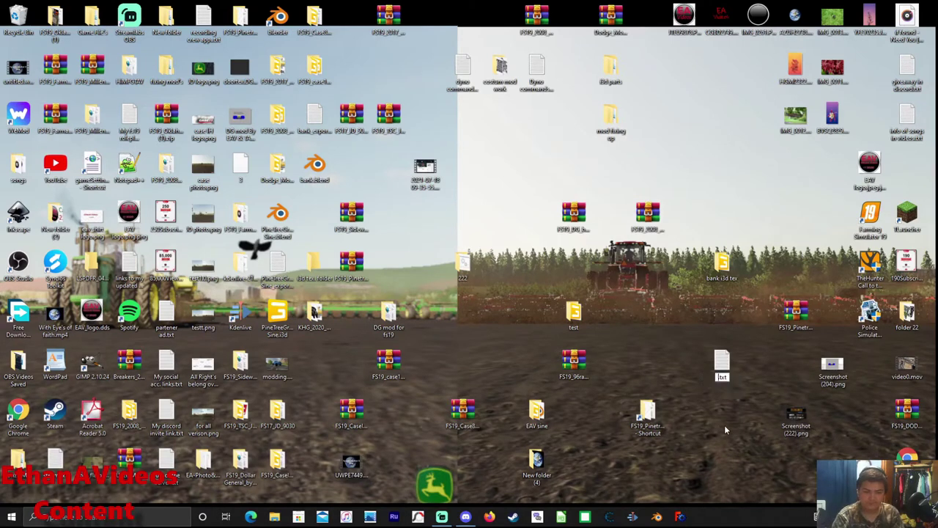
type("est")
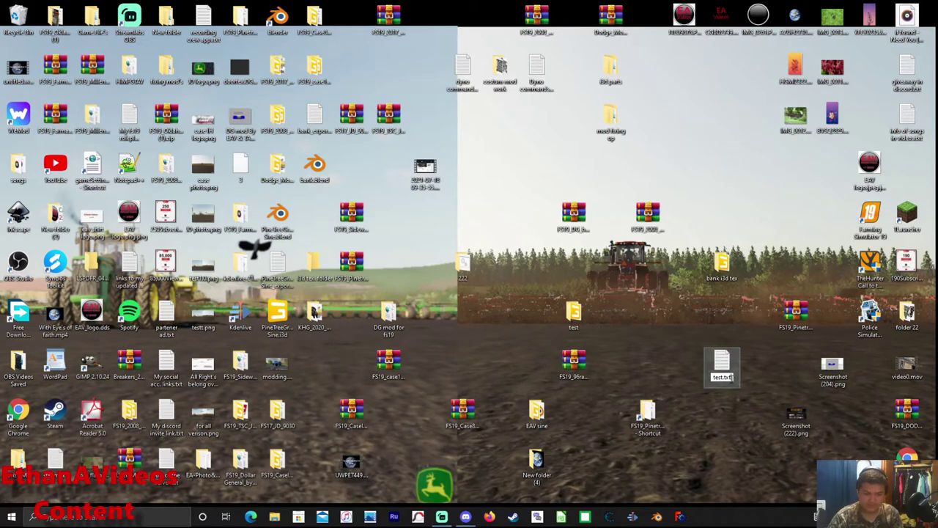
key("BackSpace")
key("BackSpace")
key("BackSpace")
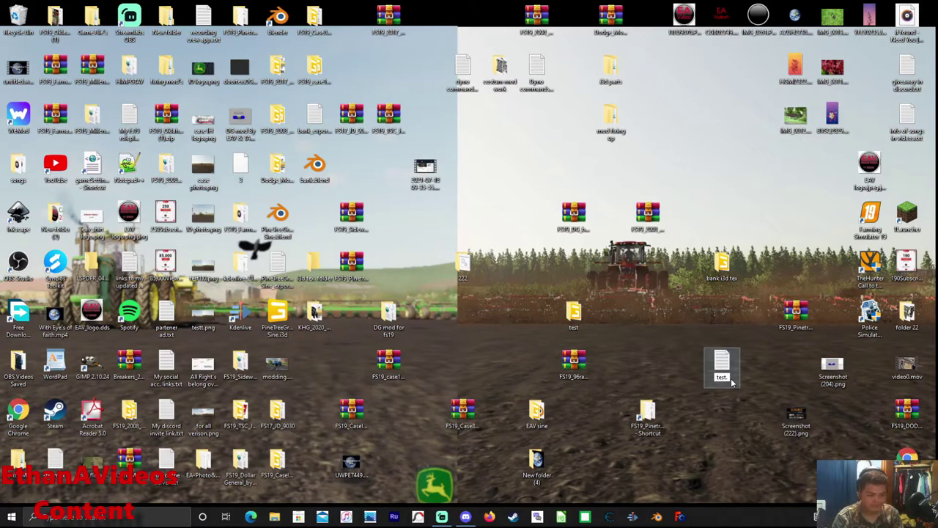
type("b")
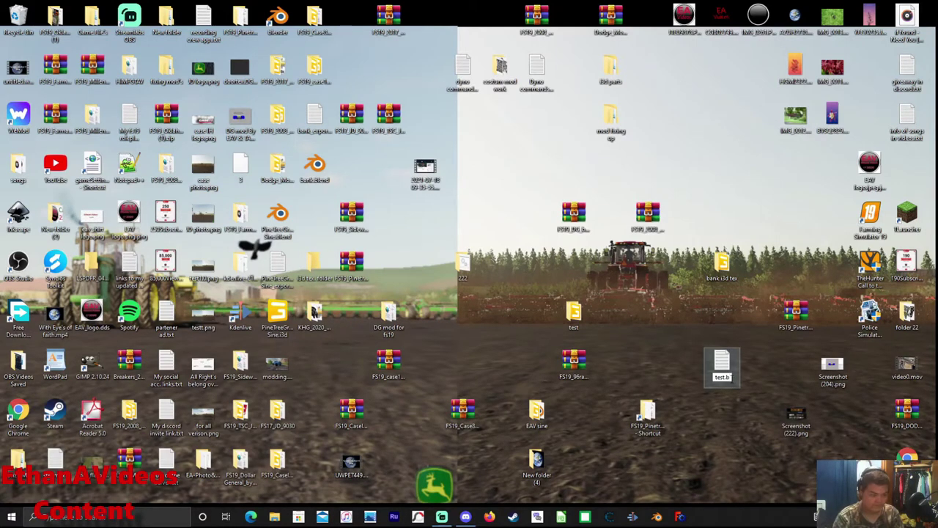
type("le")
type("nd")
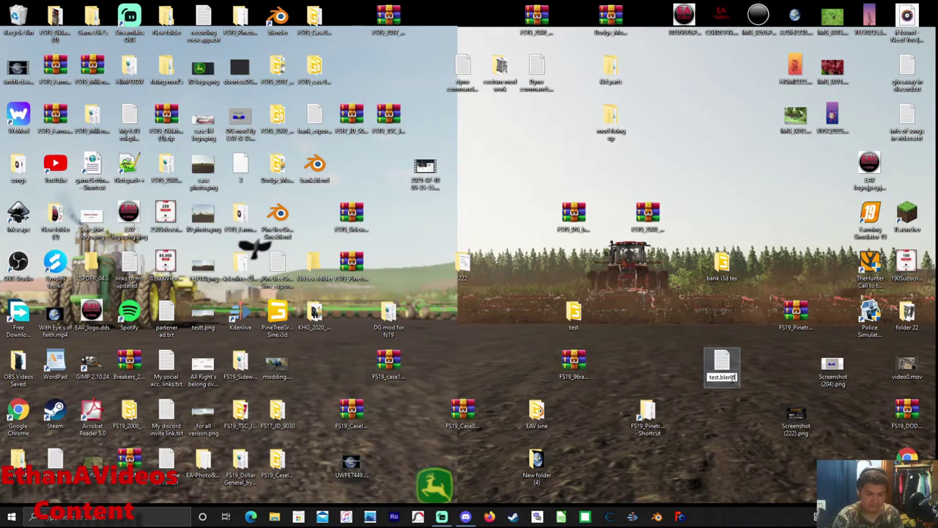
key("Return")
key("Return")
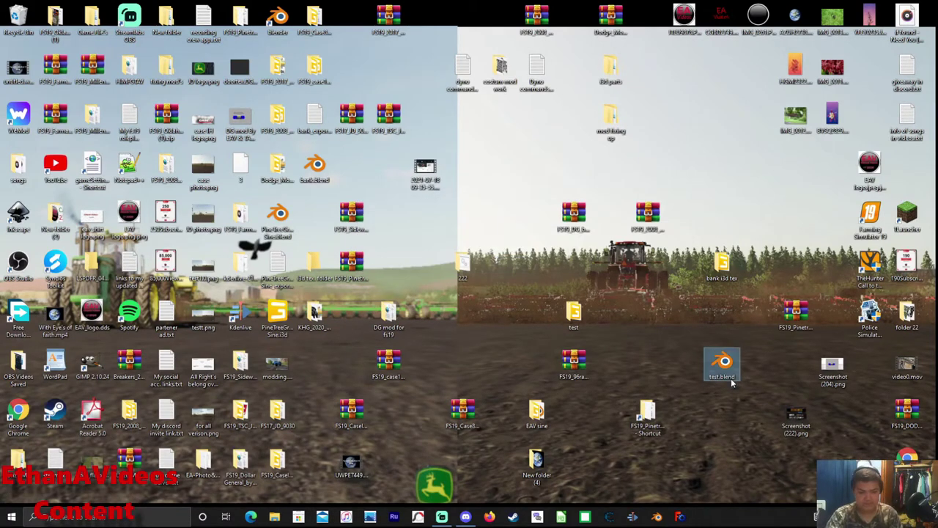
double_click(721, 363)
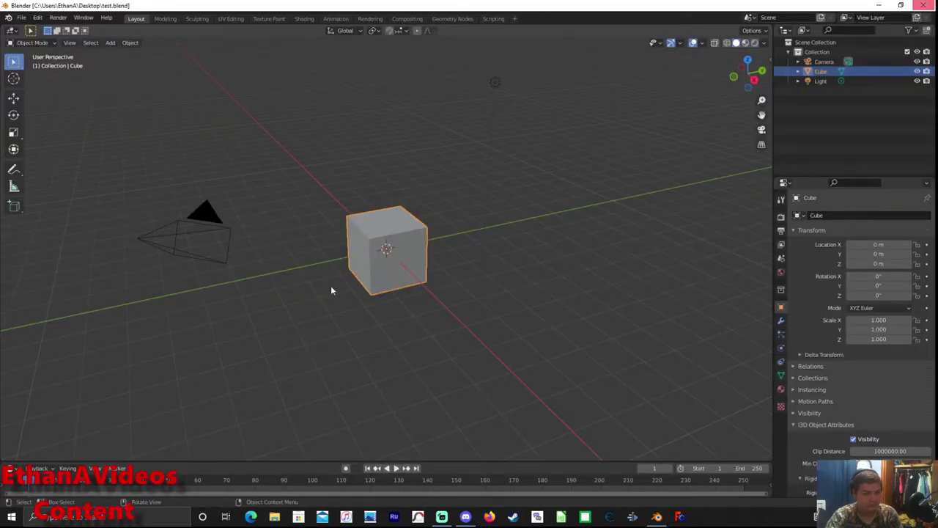
Delete the default Cube from test.blend, leaving Camera and Light in the scene
right_click(468, 247)
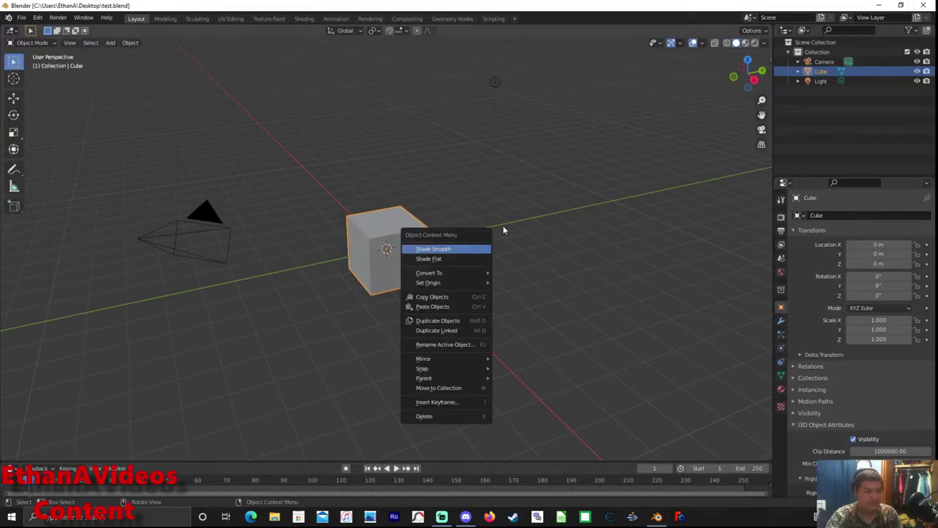
right_click(588, 215)
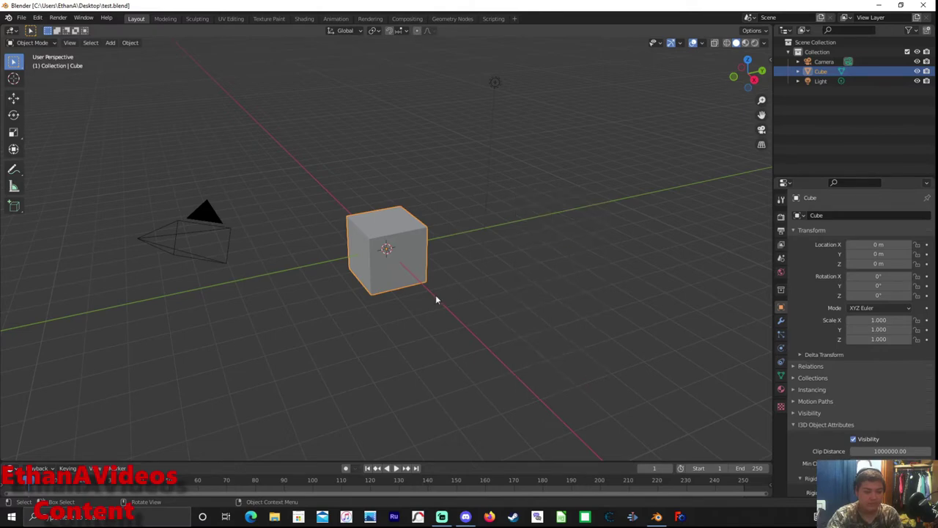
mouse_move(435, 299)
middle_mouse_down()
mouse_move(454, 319)
mouse_move(475, 291)
middle_mouse_up()
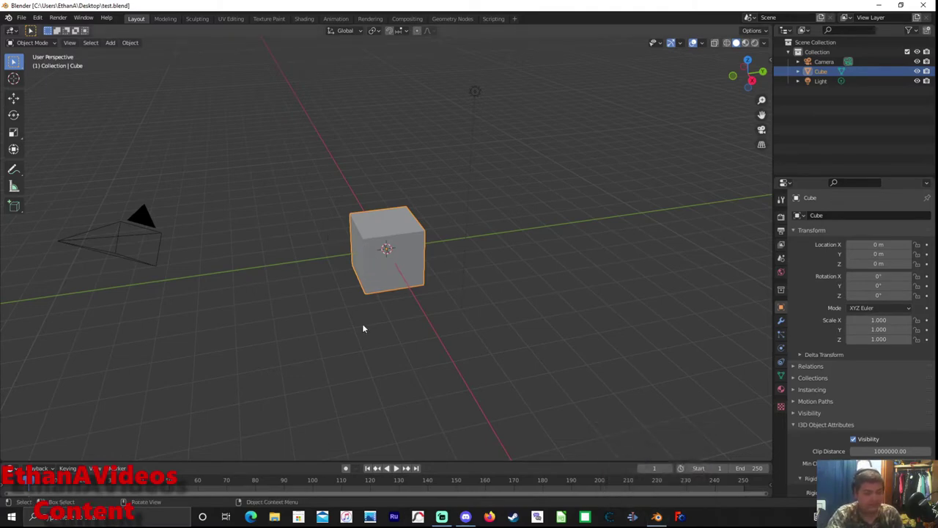
left_click(20, 19)
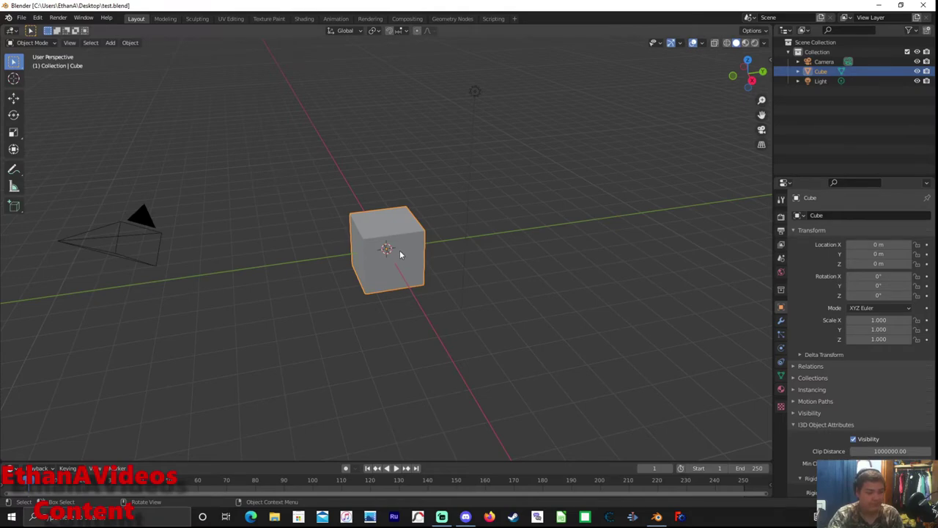
key("Delete")
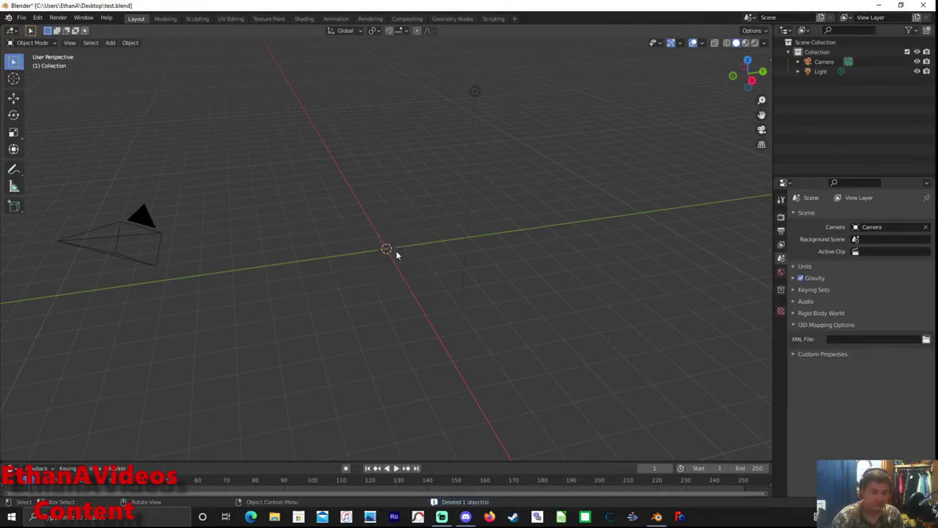
right_click(375, 264)
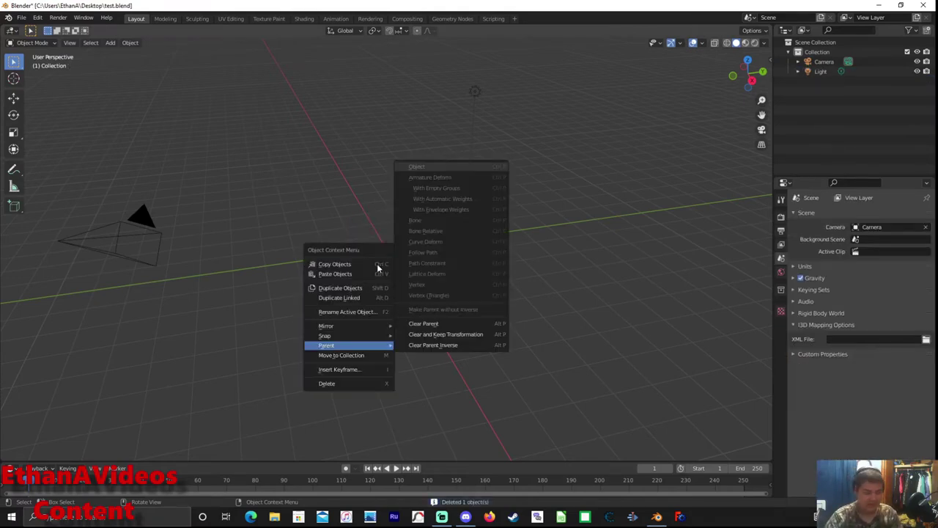
middle_click_drag(284, 220, 408, 235)
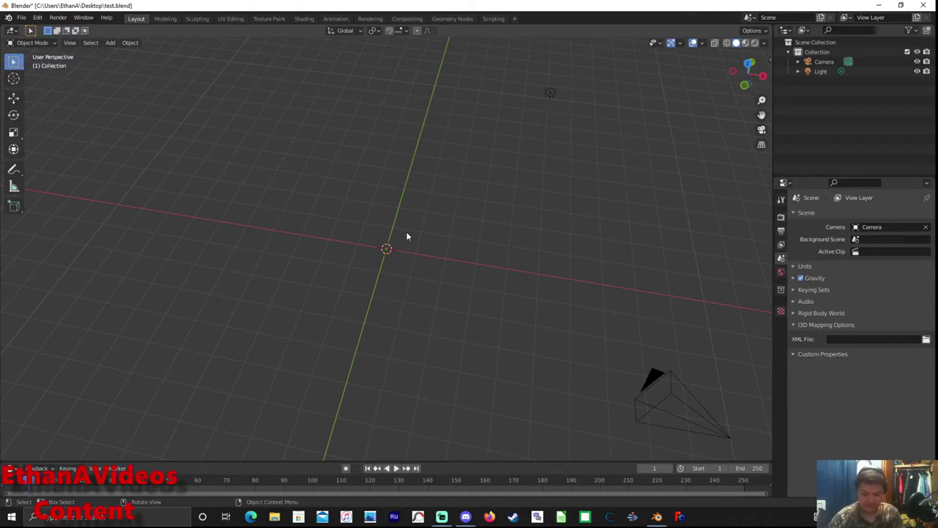
Add a Mesh > Cube at the scene origin from the Add menu
right_click(564, 268)
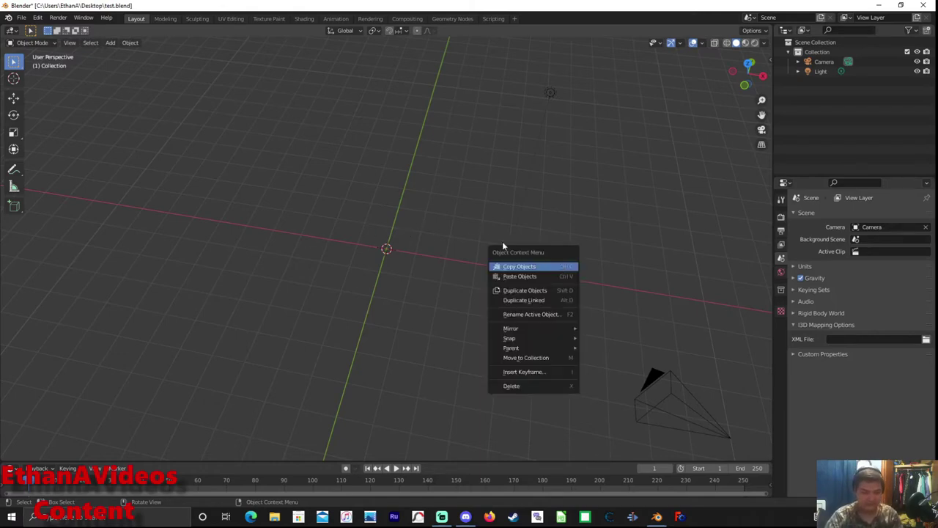
mouse_move(526, 193)
middle_mouse_down()
mouse_move(469, 174)
mouse_move(471, 161)
mouse_move(456, 170)
mouse_move(522, 247)
middle_mouse_up()
mouse_move(519, 293)
middle_mouse_down()
mouse_move(528, 298)
mouse_move(509, 288)
mouse_move(518, 289)
middle_mouse_up()
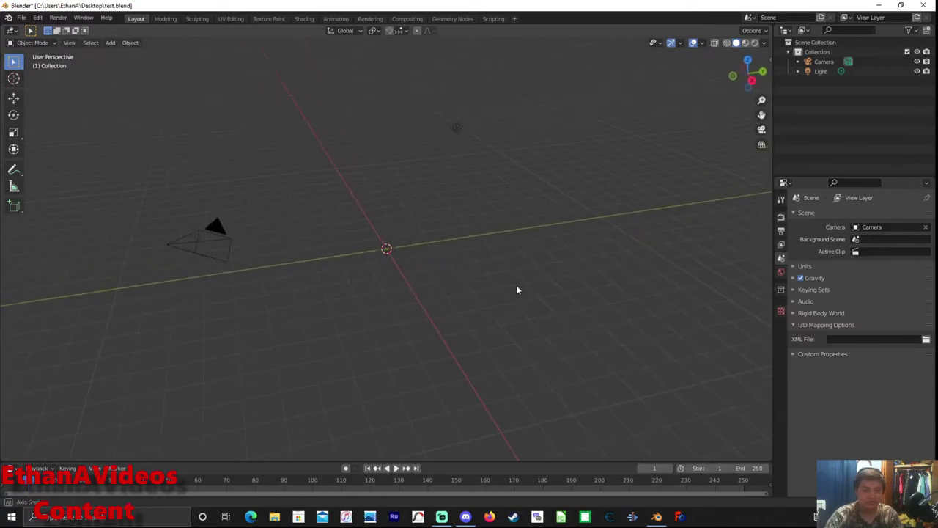
left_click(110, 42)
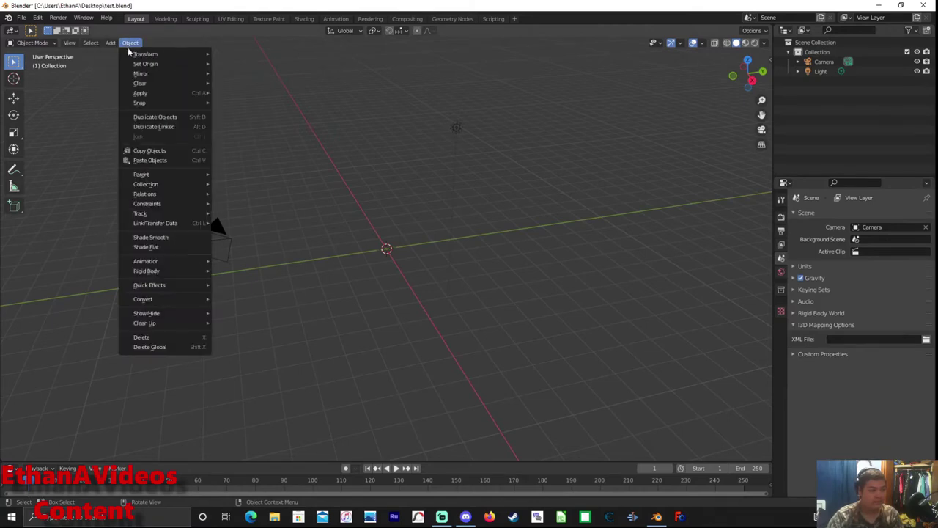
left_click(110, 44)
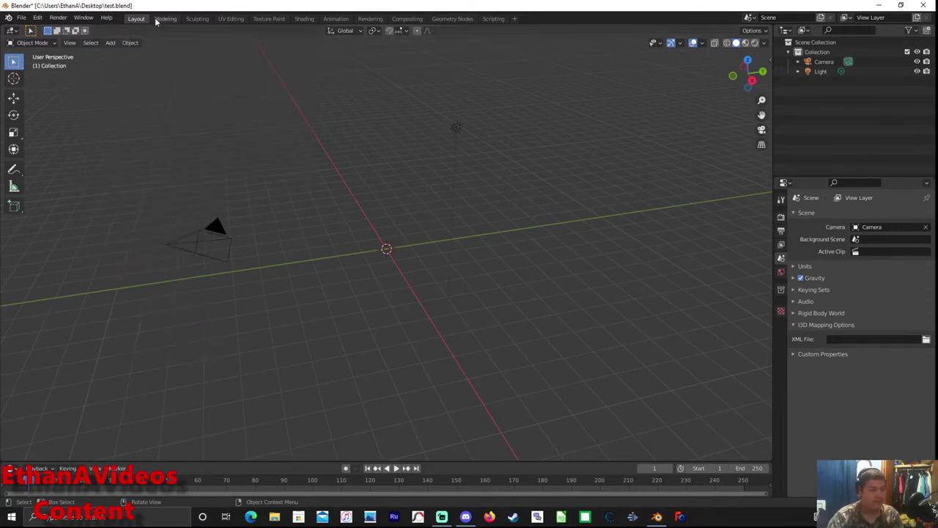
left_click(108, 44)
mouse_move(123, 54)
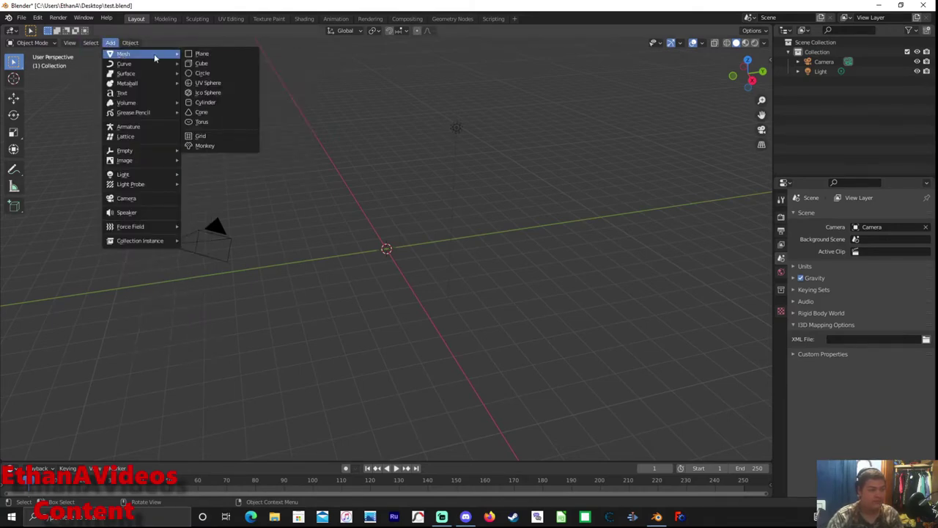
left_click(193, 63)
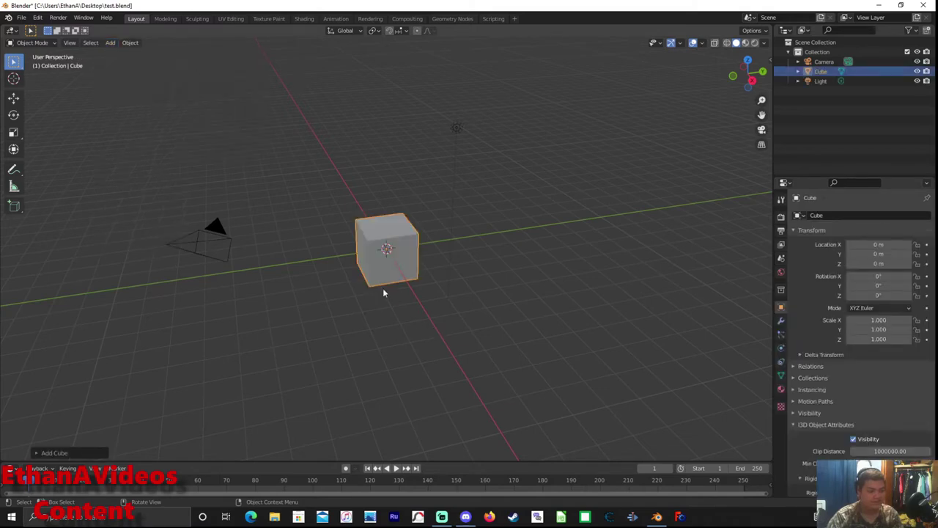
Scale the cube to X 0.190, Y 1.170, Z 1.020 to form a thin wall
mouse_move(383, 292)
middle_mouse_down()
mouse_move(368, 276)
mouse_move(448, 320)
mouse_move(455, 307)
middle_mouse_up()
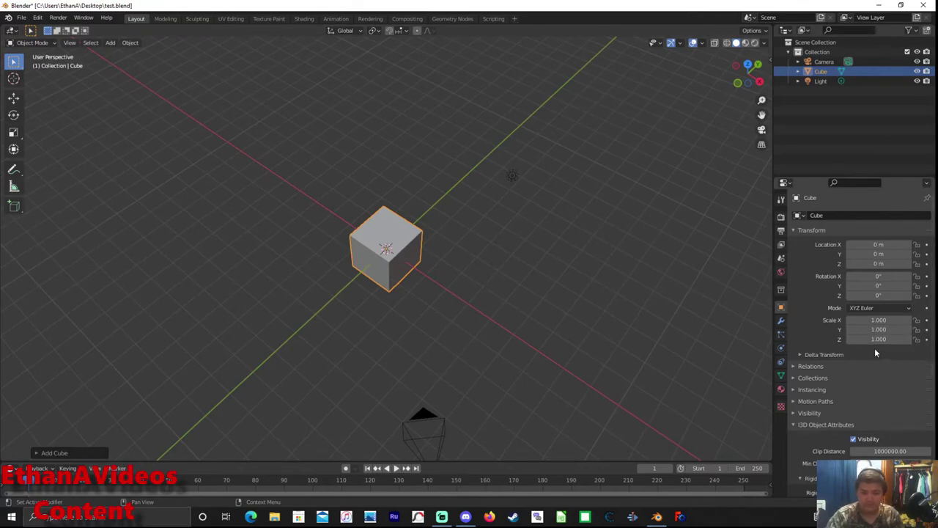
left_click_drag(878, 319, 814, 319)
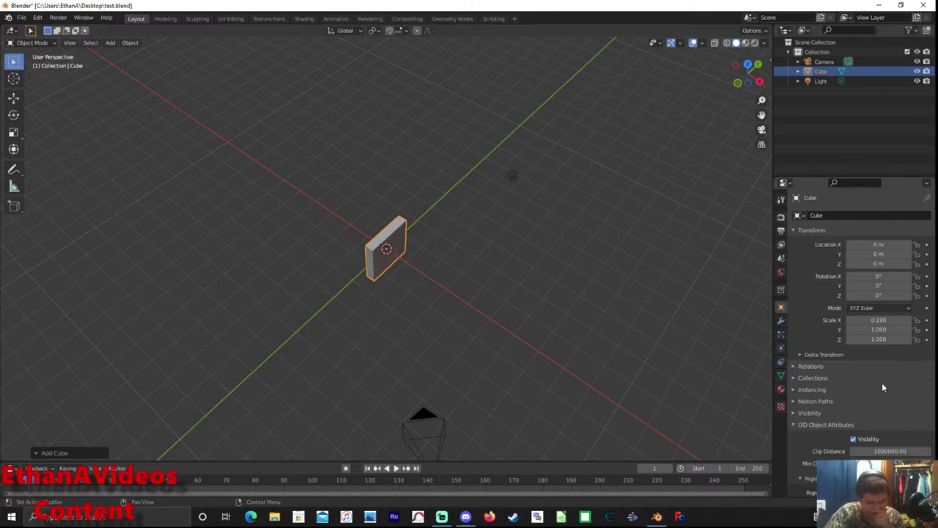
mouse_move(862, 332)
left_mouse_down()
mouse_move(854, 332)
mouse_move(887, 329)
left_mouse_up()
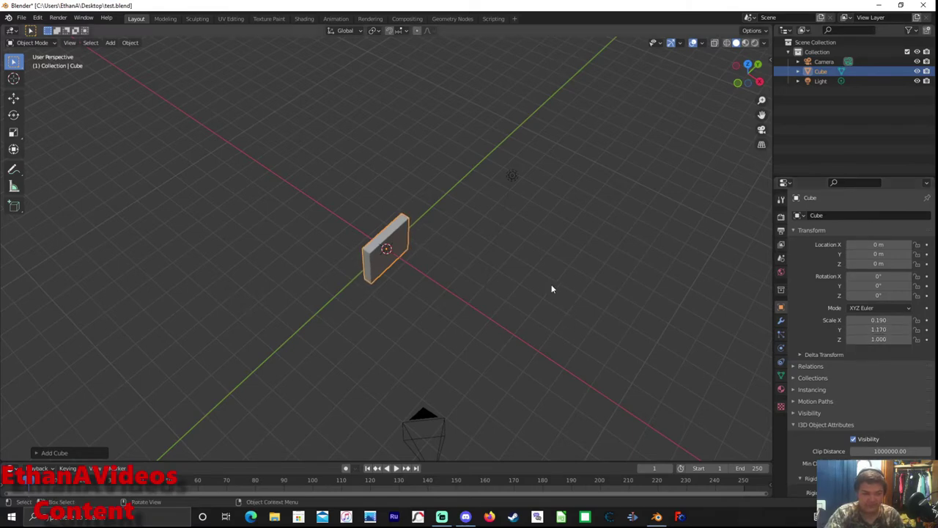
mouse_move(552, 289)
middle_mouse_down()
mouse_move(455, 245)
mouse_move(474, 272)
mouse_move(494, 276)
middle_mouse_up()
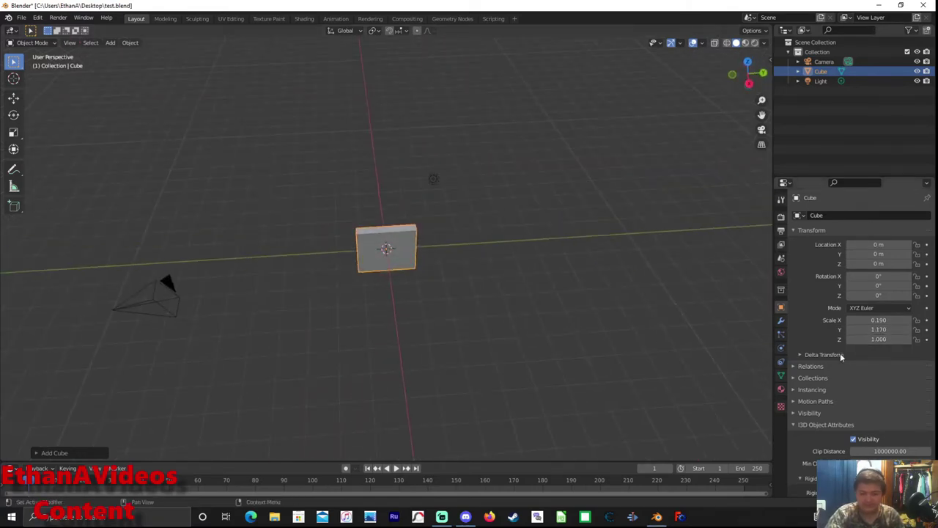
mouse_move(867, 340)
left_mouse_down()
mouse_move(843, 340)
mouse_move(902, 339)
left_mouse_up()
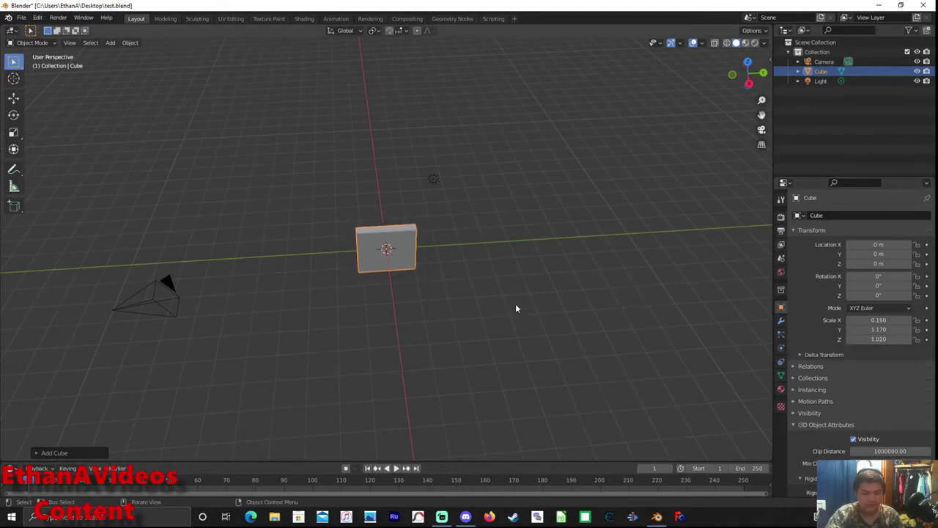
Grab the slab with the Move tool and drop it at a raised position
left_click(12, 99)
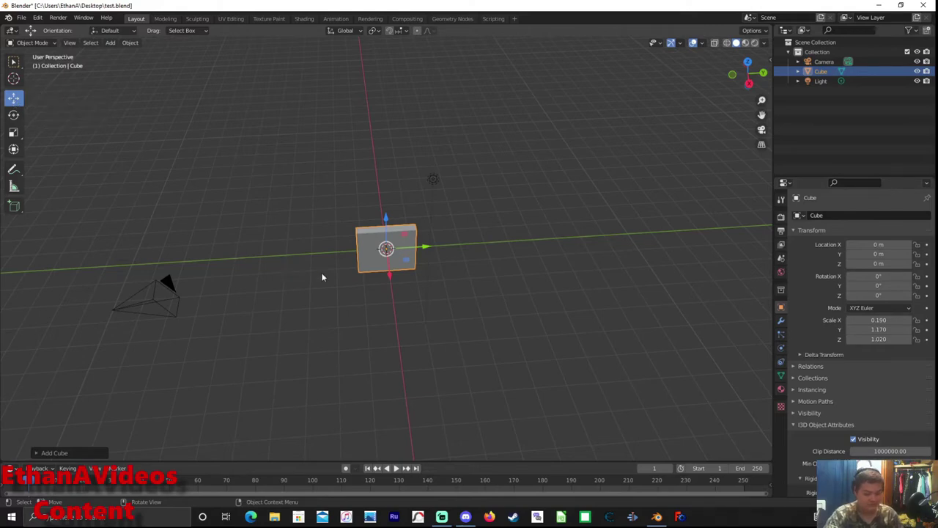
key("g")
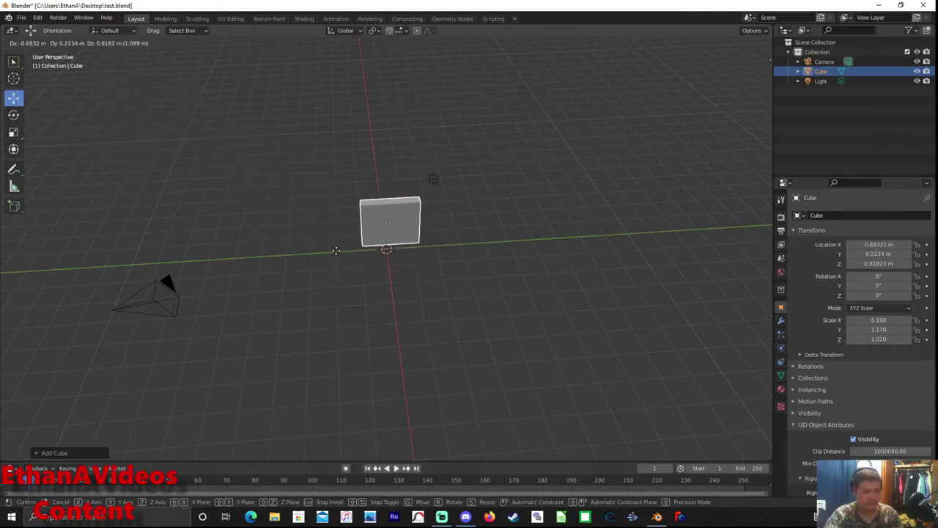
key("Escape")
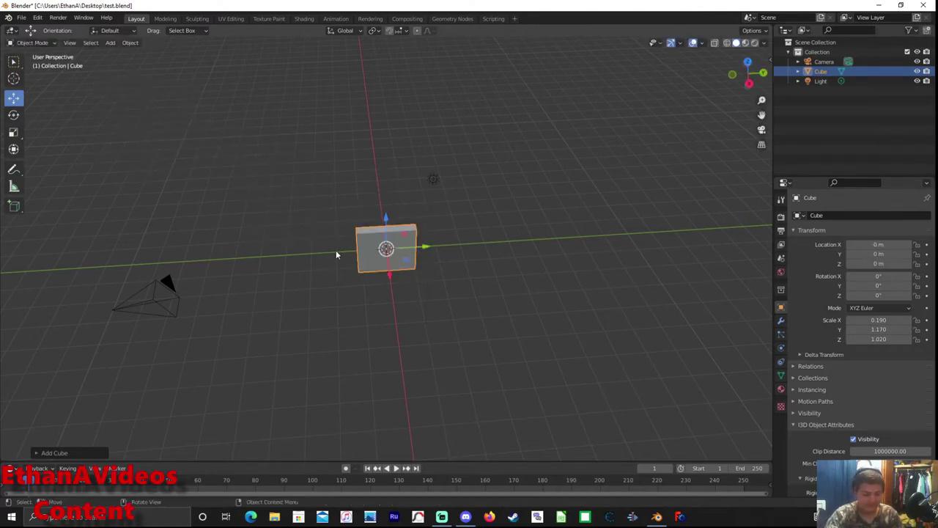
key("g")
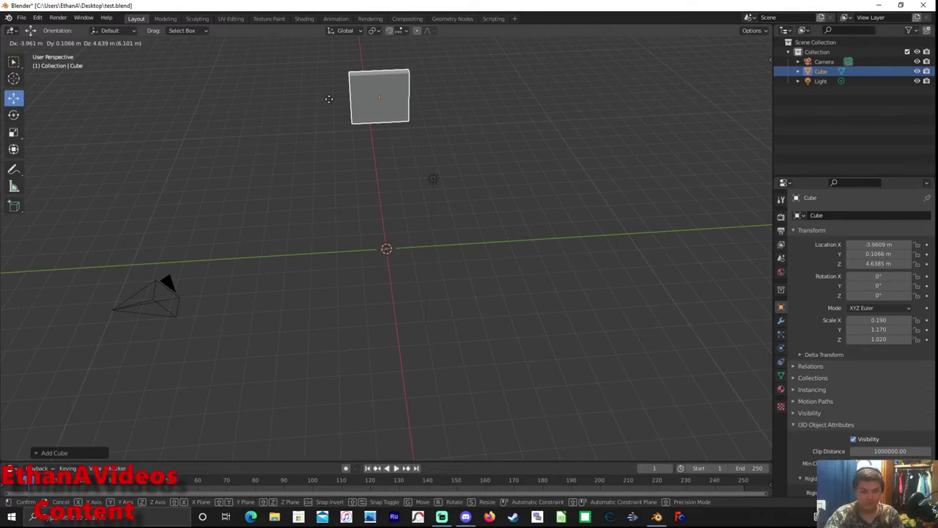
key("Escape")
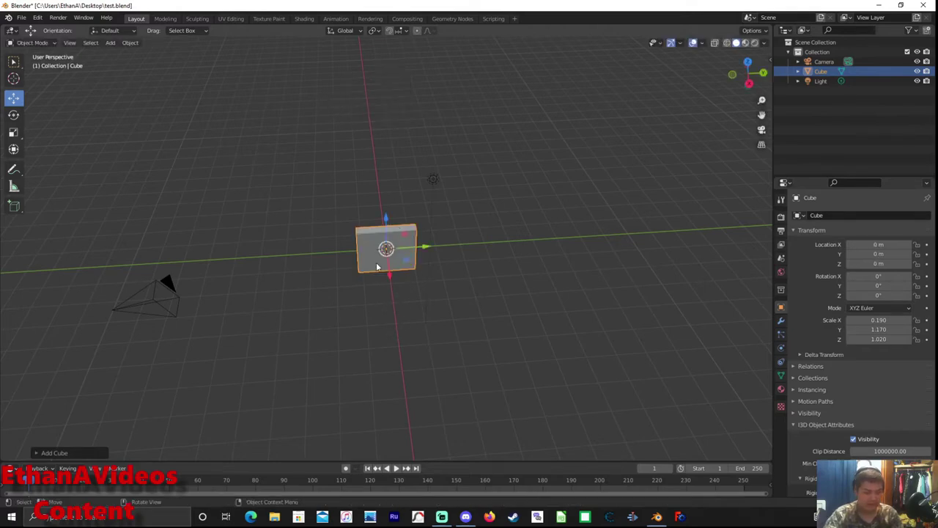
key("g")
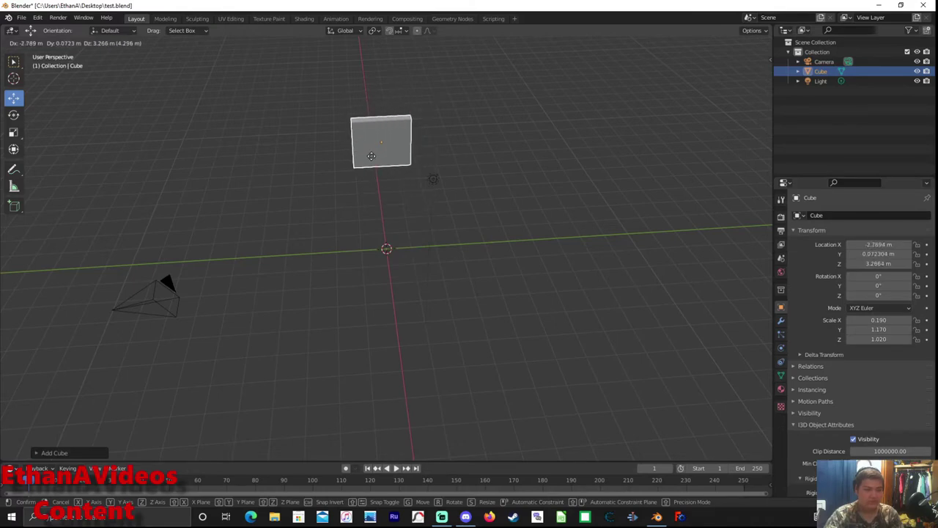
left_click(372, 156)
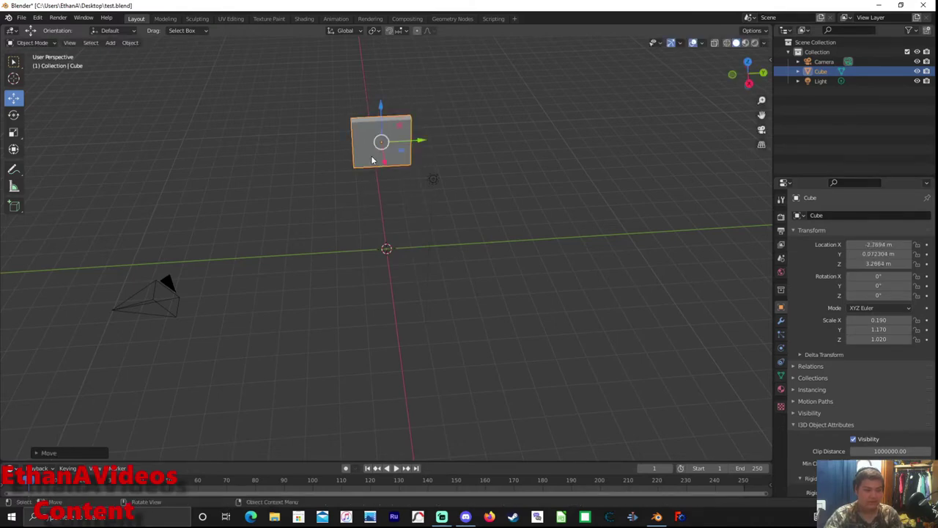
Move the slab back down to X 0.4509, Y 0.10256, Z 0.53604 m
key("g")
right_click(372, 158)
right_click(371, 158)
key("g")
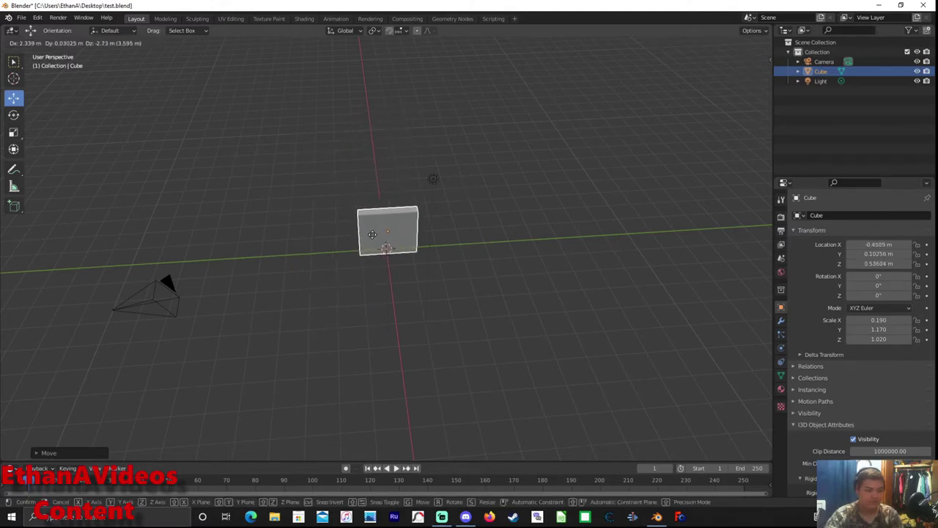
left_click(374, 239)
middle_click_drag(227, 236, 327, 224)
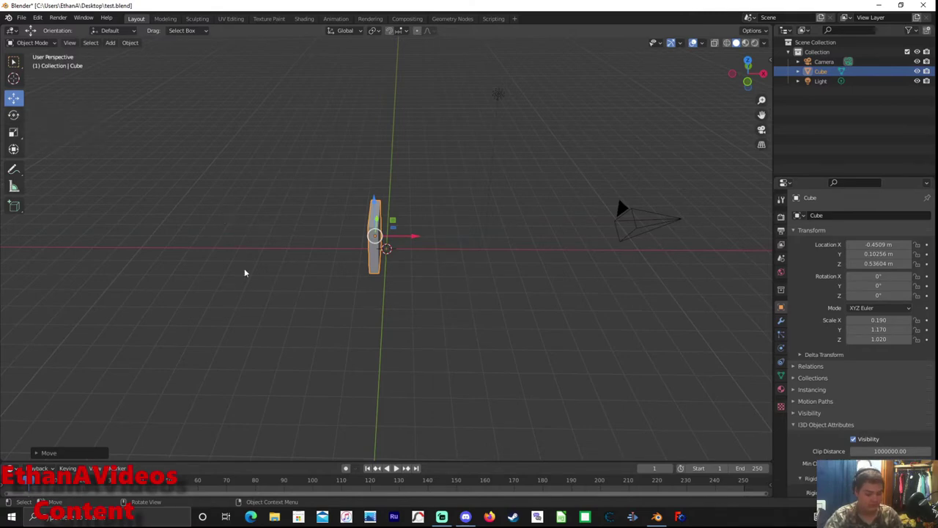
Undo the last change and slide the wall slab along X and Y to about -0.48, 1.85 m
key("ctrl+z")
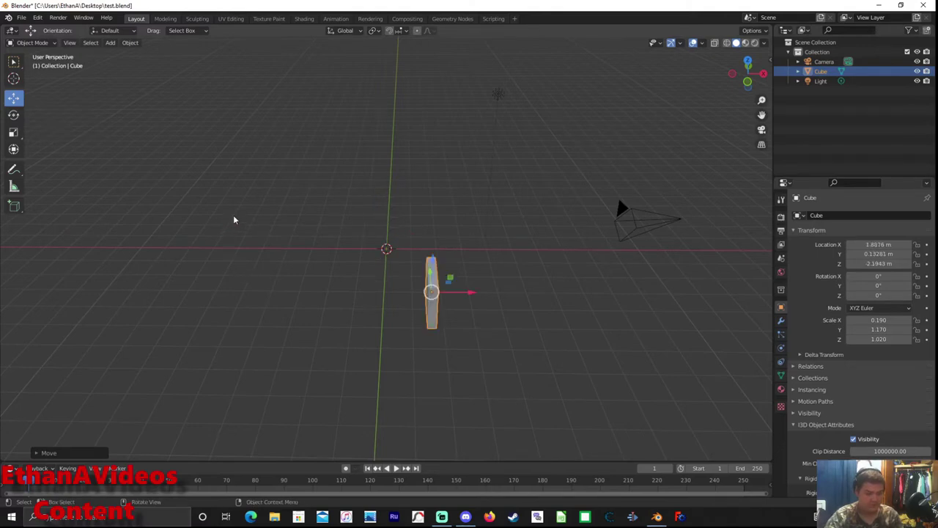
key("r")
right_click(209, 205)
left_click_drag(466, 293, 383, 270)
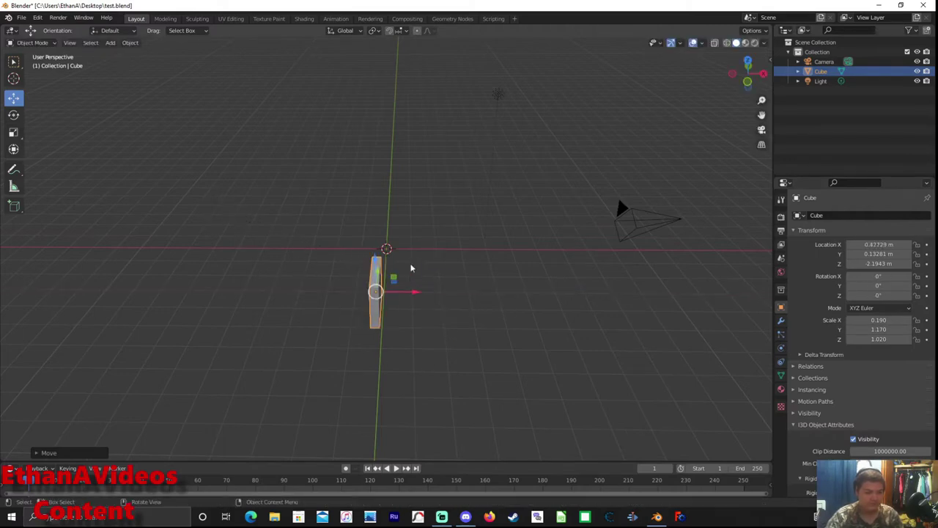
middle_click_drag(411, 266, 352, 277)
left_click_drag(424, 286, 455, 314)
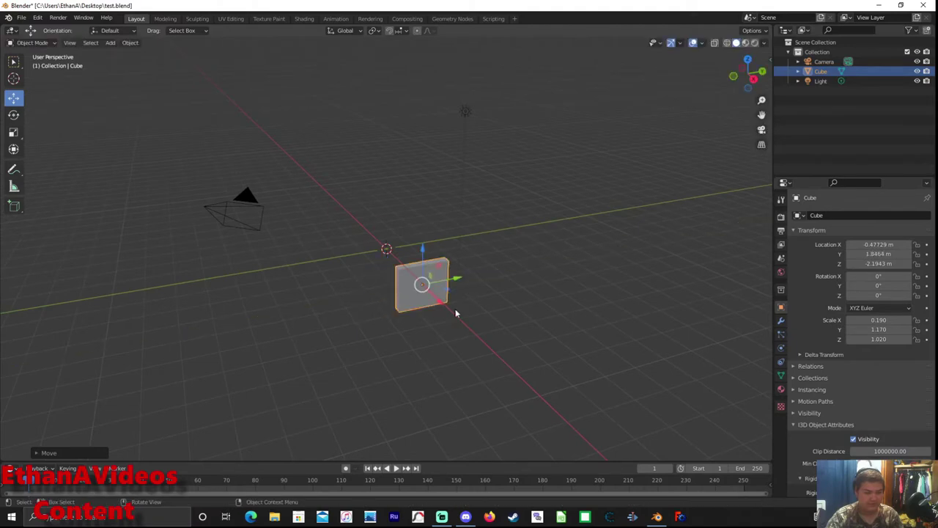
mouse_move(455, 314)
middle_mouse_down()
mouse_move(339, 348)
mouse_move(390, 357)
mouse_move(462, 334)
mouse_move(429, 256)
middle_mouse_up()
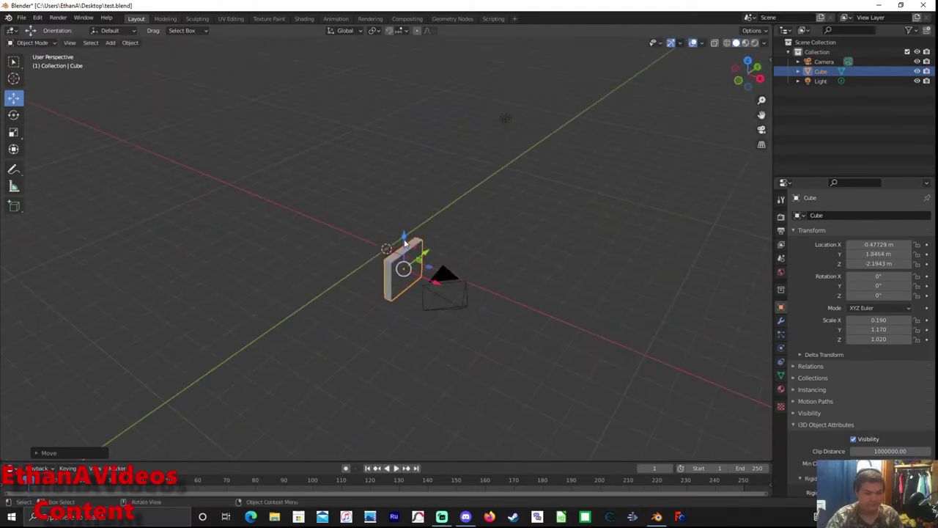
Lower the slab along Z to about -0.65 m, briefly opening and minimizing OBS
left_click_drag(404, 242, 404, 212)
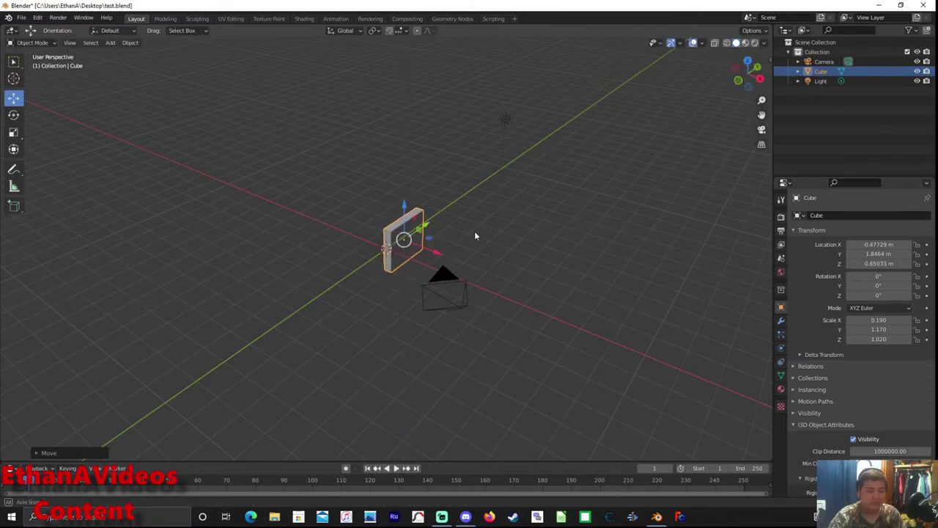
mouse_move(475, 236)
middle_mouse_down()
mouse_move(44, 274)
mouse_move(199, 256)
mouse_move(318, 203)
mouse_move(304, 212)
middle_mouse_up()
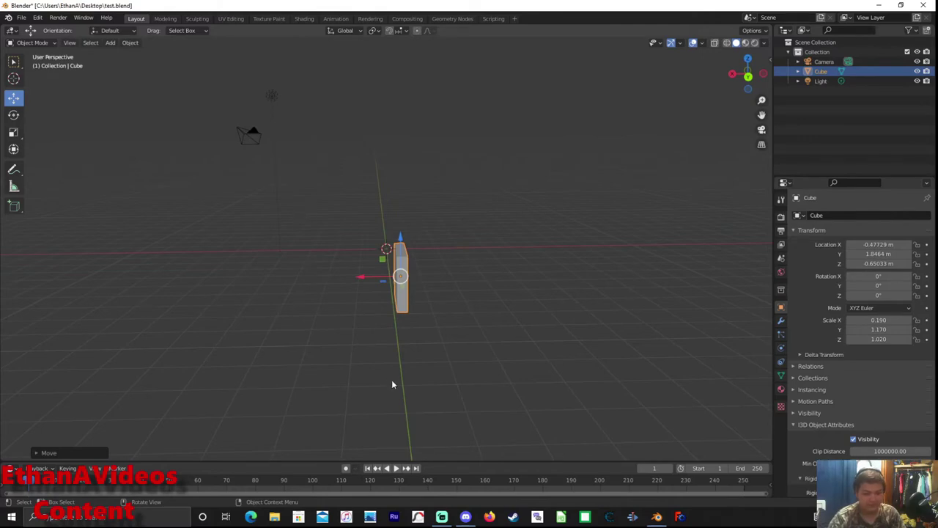
left_click(442, 517)
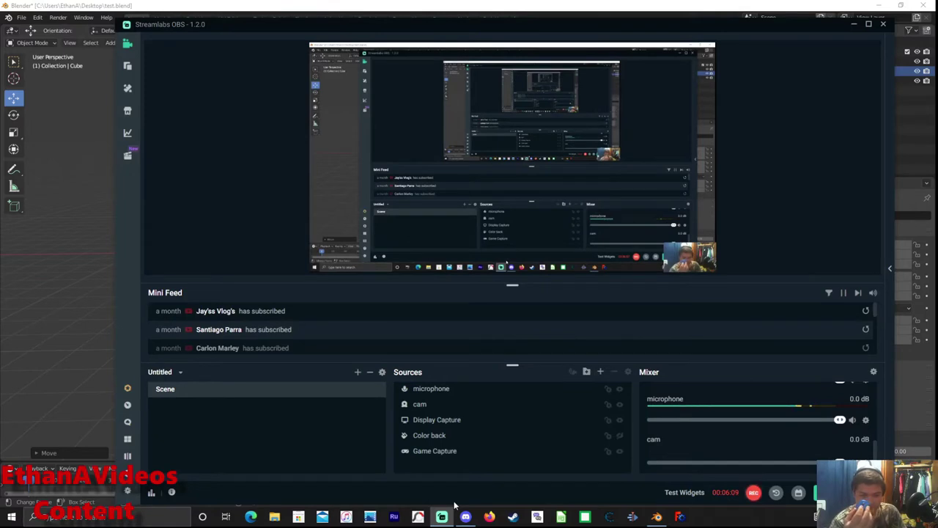
left_click(853, 24)
mouse_move(739, 270)
middle_mouse_down()
mouse_move(555, 271)
mouse_move(646, 264)
mouse_move(585, 291)
mouse_move(587, 265)
middle_mouse_up()
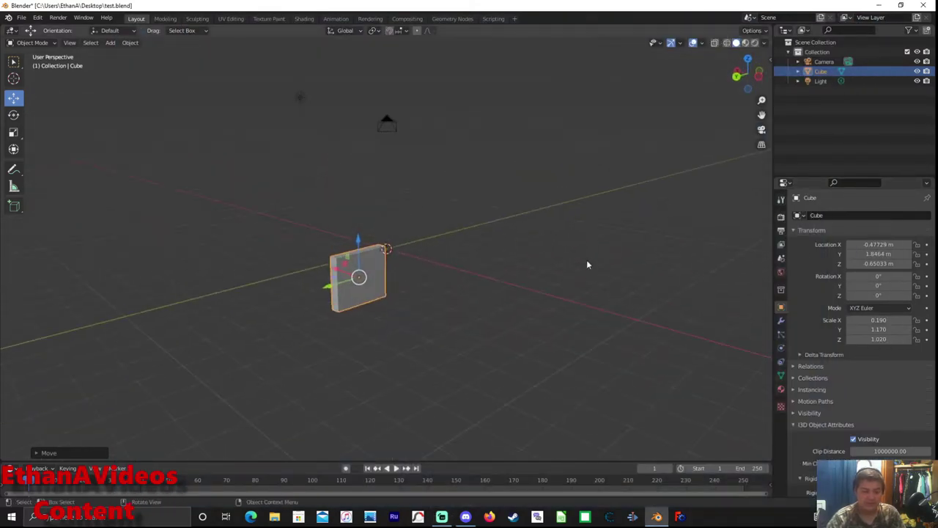
Lift the wall up along Z and orbit to a near-front view
scroll(586, 264, "up", 1)
scroll(587, 264, "up", 5)
scroll(586, 264, "down", 5)
scroll(587, 264, "up", 1)
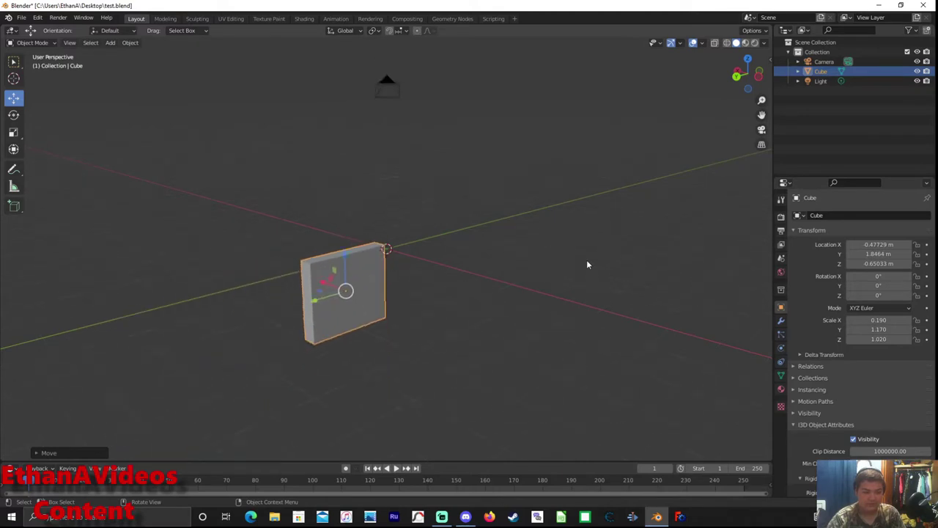
scroll(587, 264, "down", 3)
mouse_move(582, 216)
middle_mouse_down()
mouse_move(582, 270)
mouse_move(590, 245)
middle_mouse_up()
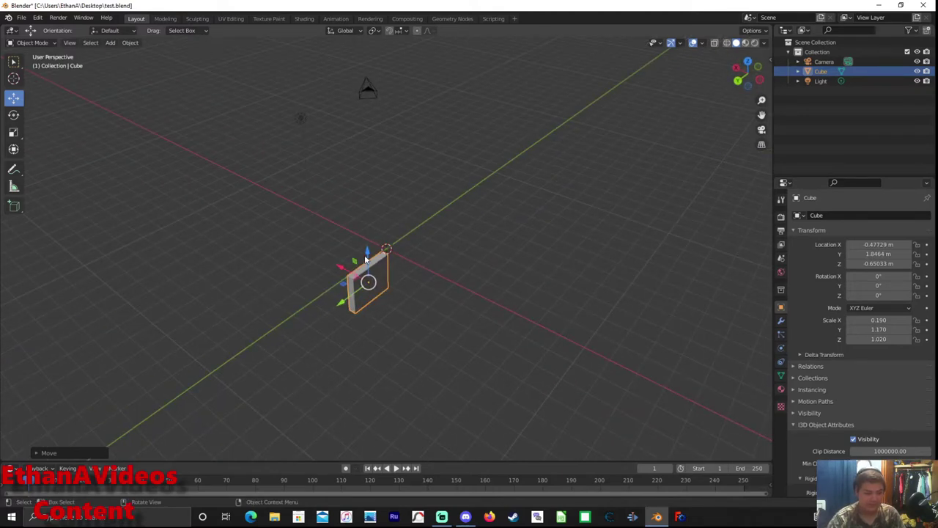
left_click_drag(368, 262, 455, 238)
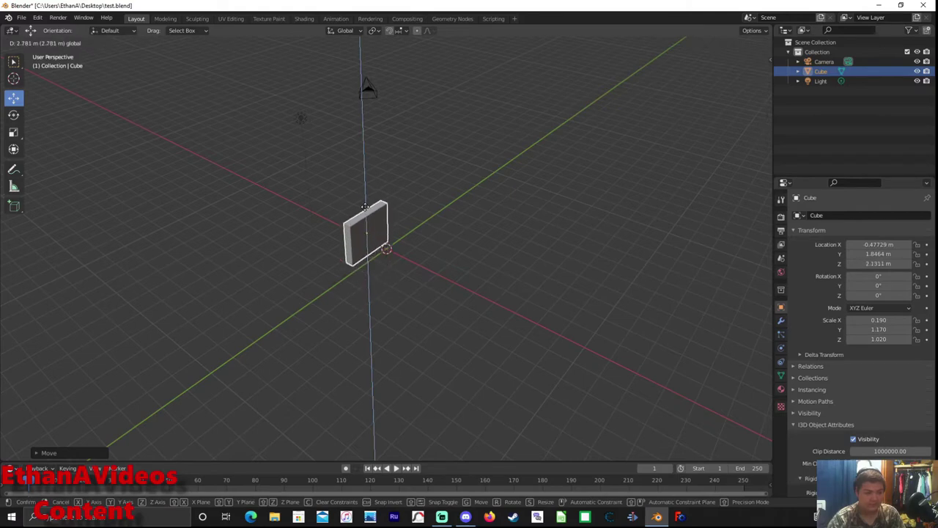
mouse_move(455, 238)
middle_mouse_down()
mouse_move(605, 225)
mouse_move(477, 209)
middle_mouse_up()
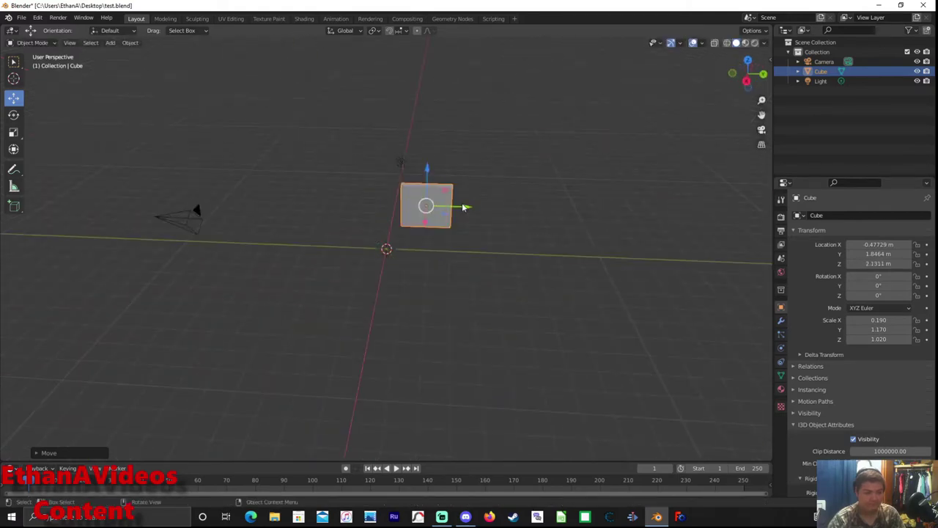
Reposition the wall to about Y 0.089 m and Z 1.03 m
key("g")
left_click(437, 220)
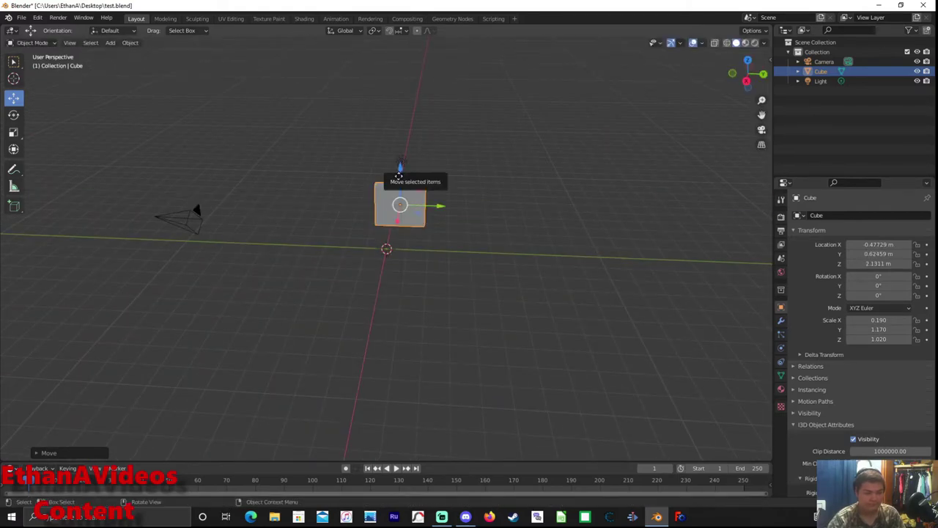
mouse_move(397, 171)
left_mouse_down()
mouse_move(426, 222)
mouse_move(419, 232)
left_mouse_up()
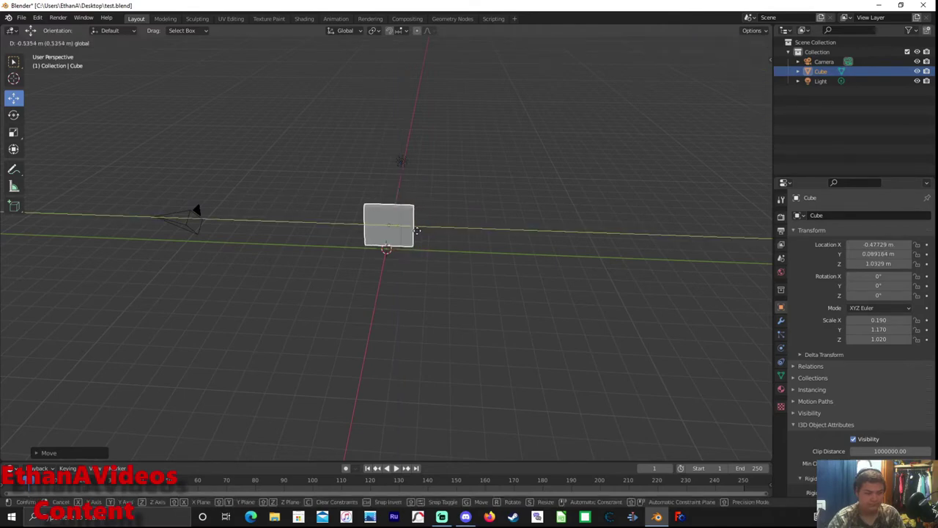
middle_click_drag(531, 218, 493, 237)
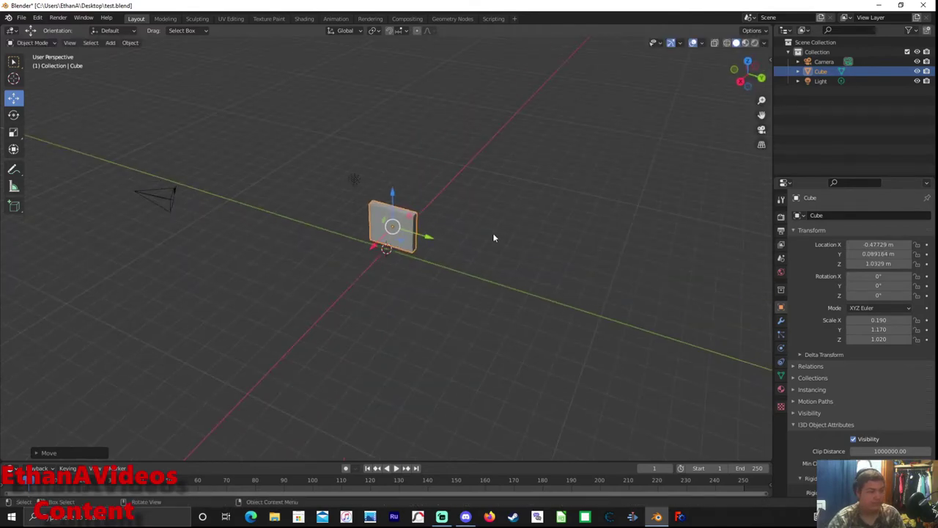
left_click(15, 117)
middle_click_drag(498, 189, 352, 182)
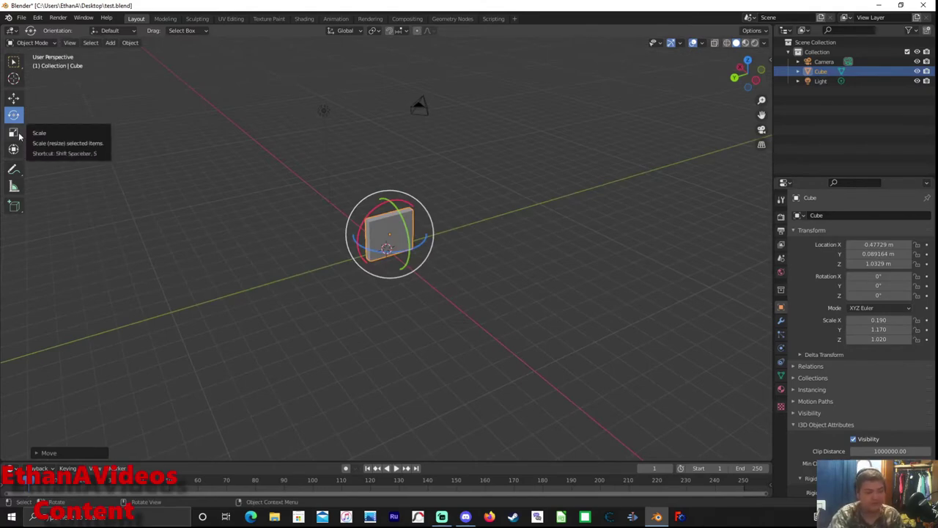
Rotate the wall around its vertical Z axis to roughly -94°
left_click(15, 100)
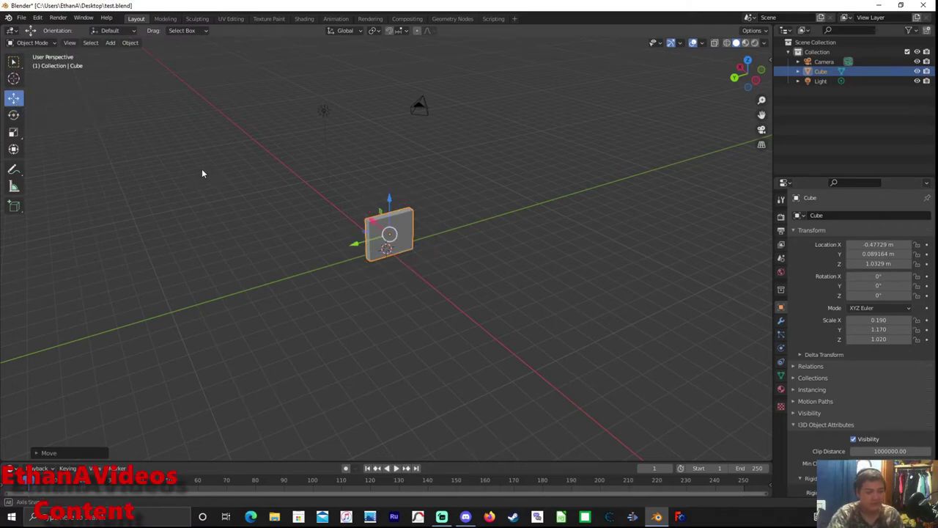
middle_click_drag(202, 169, 112, 138)
left_click(14, 115)
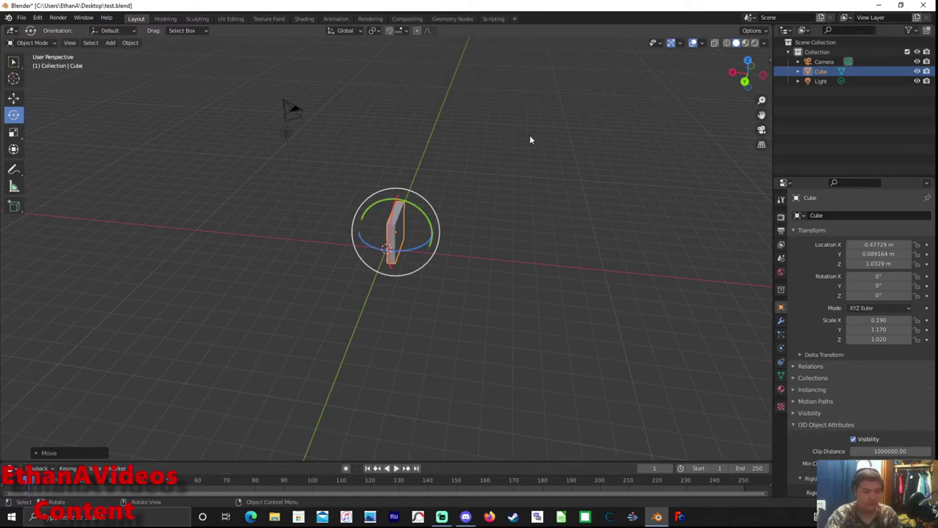
mouse_move(530, 139)
middle_mouse_down()
mouse_move(395, 144)
mouse_move(574, 316)
middle_mouse_up()
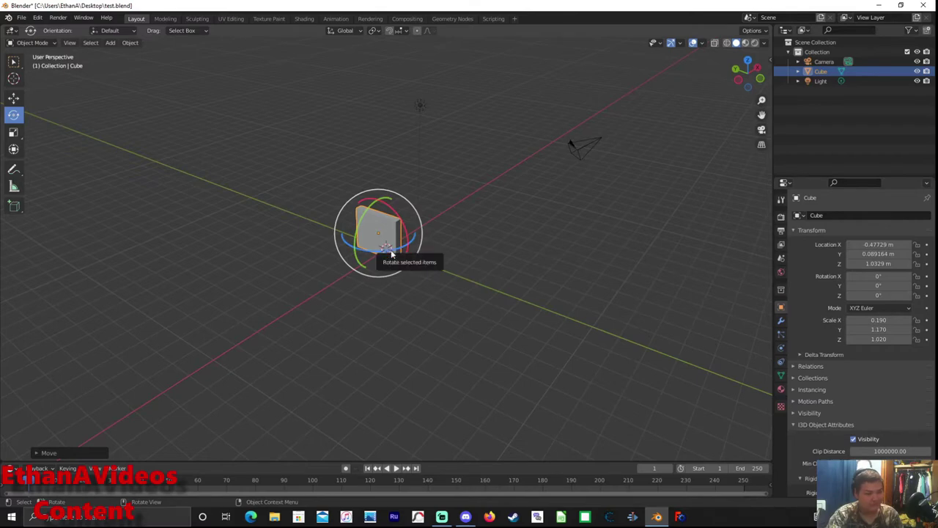
left_click_drag(386, 254, 359, 250)
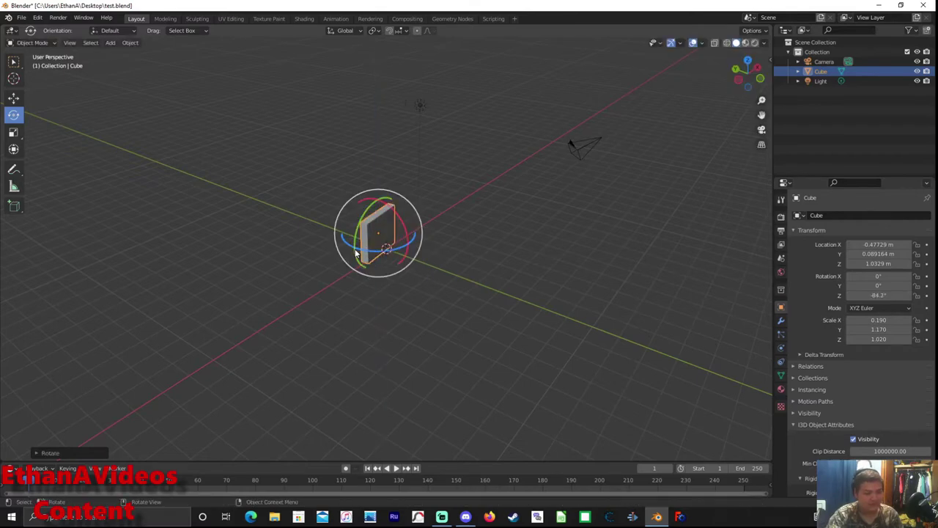
mouse_move(483, 279)
middle_mouse_down()
mouse_move(515, 224)
mouse_move(512, 205)
middle_mouse_up()
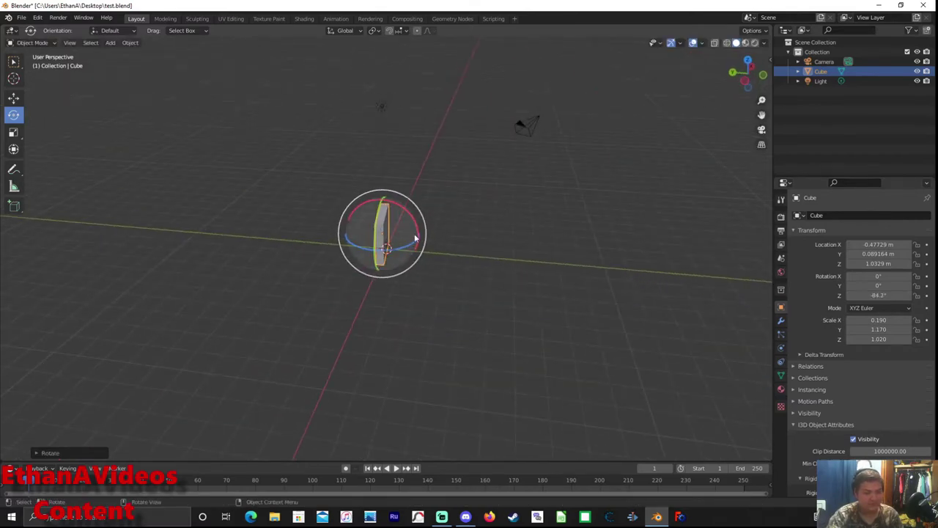
left_click_drag(408, 247, 402, 242)
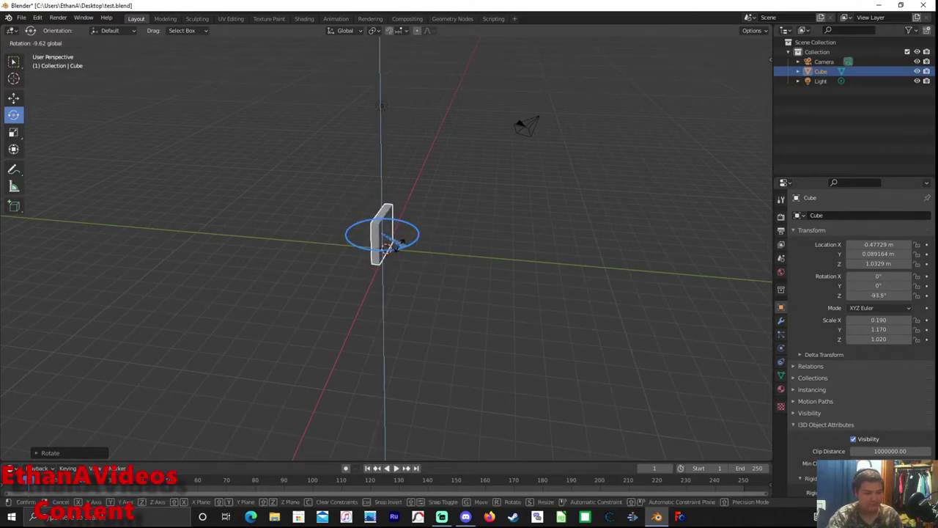
left_click_drag(402, 242, 405, 245)
mouse_move(505, 273)
middle_mouse_down()
mouse_move(519, 241)
mouse_move(532, 253)
mouse_move(166, 176)
middle_mouse_up()
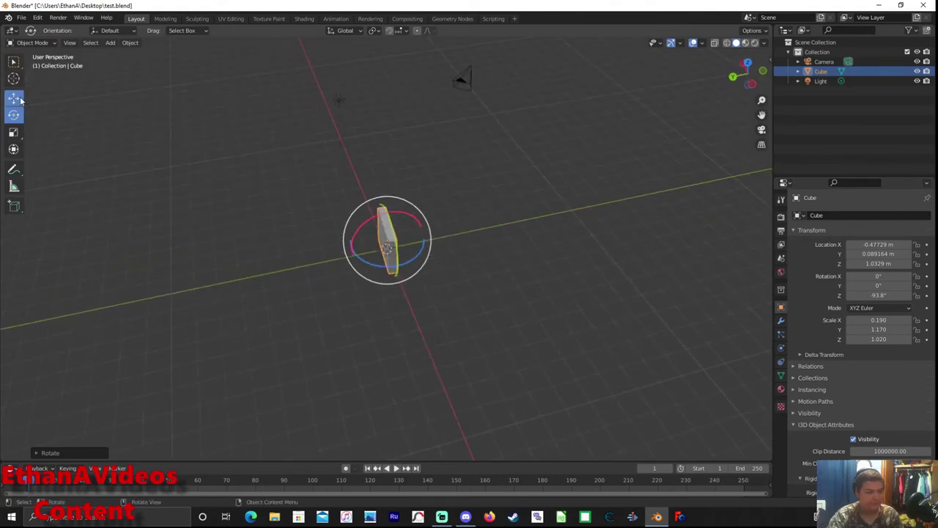
Fine-tune the Z rotation to -91.7° and slide the wall along Y to 2.18 m
left_click(13, 97)
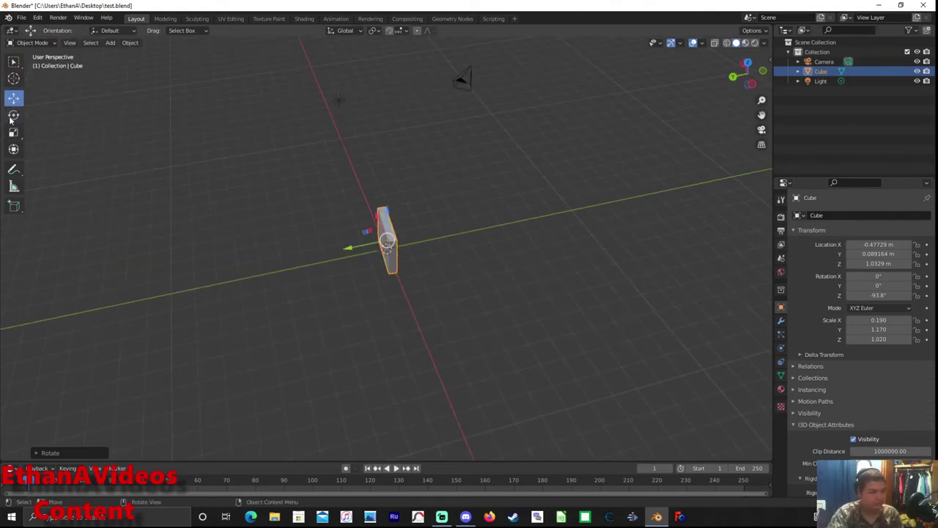
left_click(13, 114)
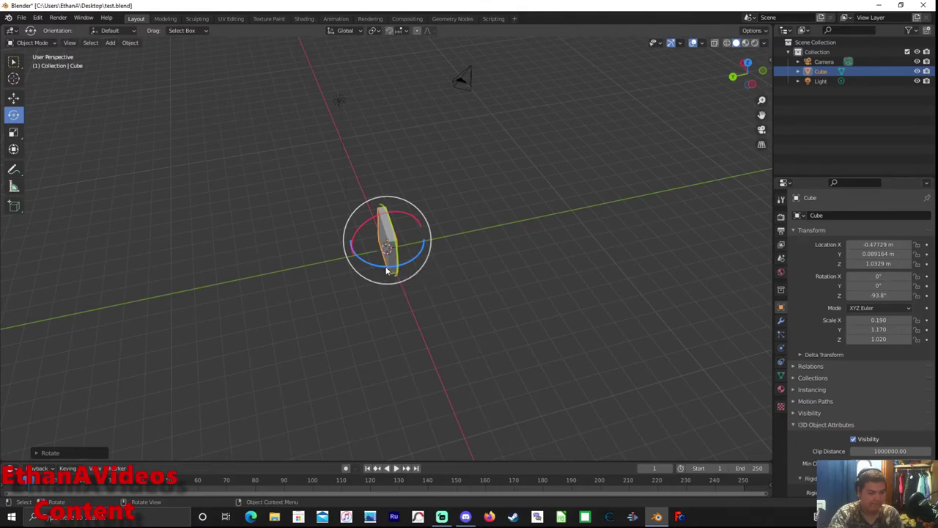
left_click_drag(386, 271, 390, 271)
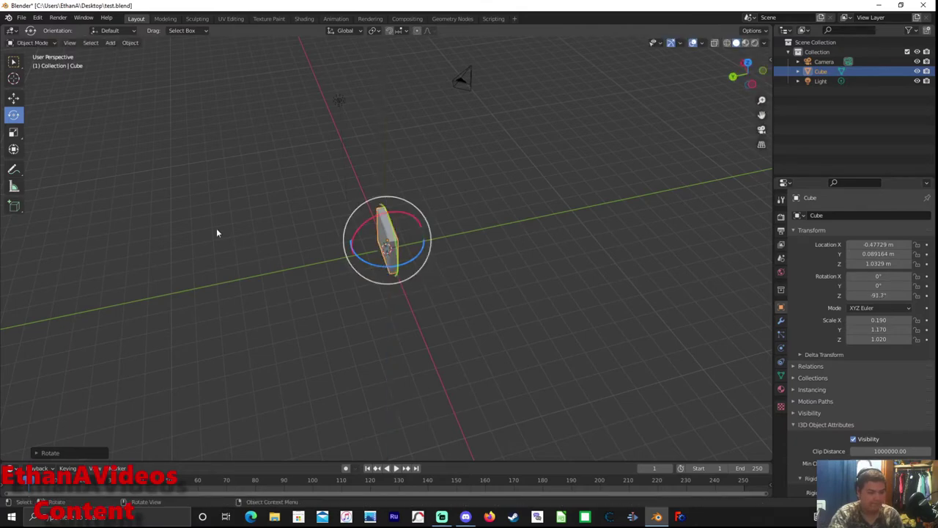
left_click(13, 97)
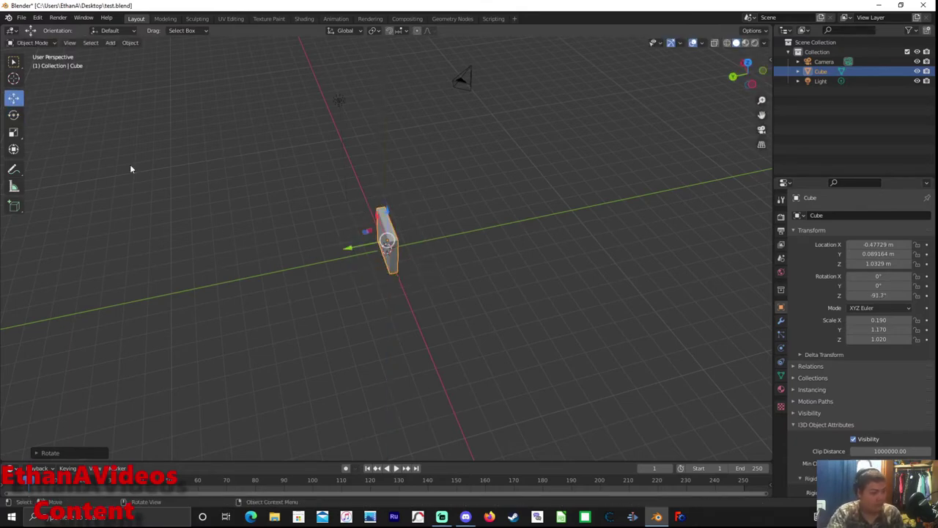
left_click_drag(347, 248, 303, 251)
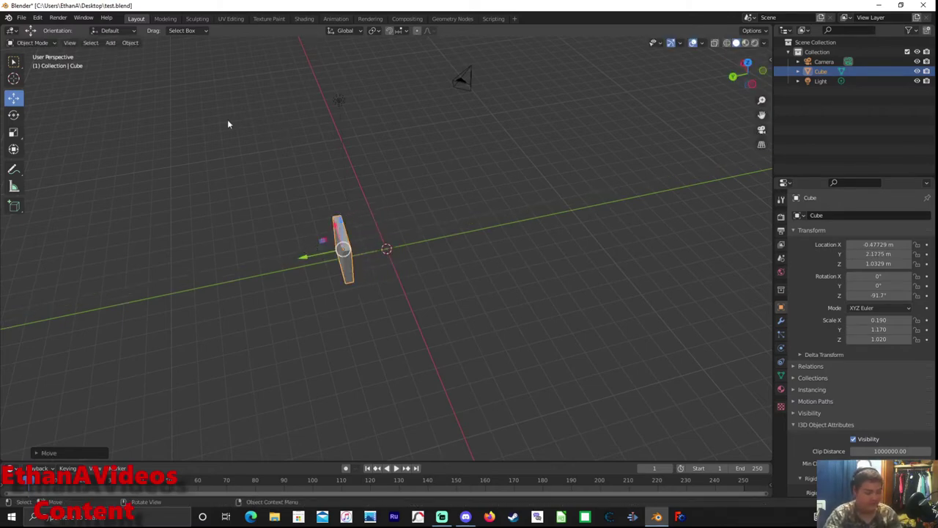
In Edit Mode face select, pick one wall face and cancel its extrusion
key("Tab")
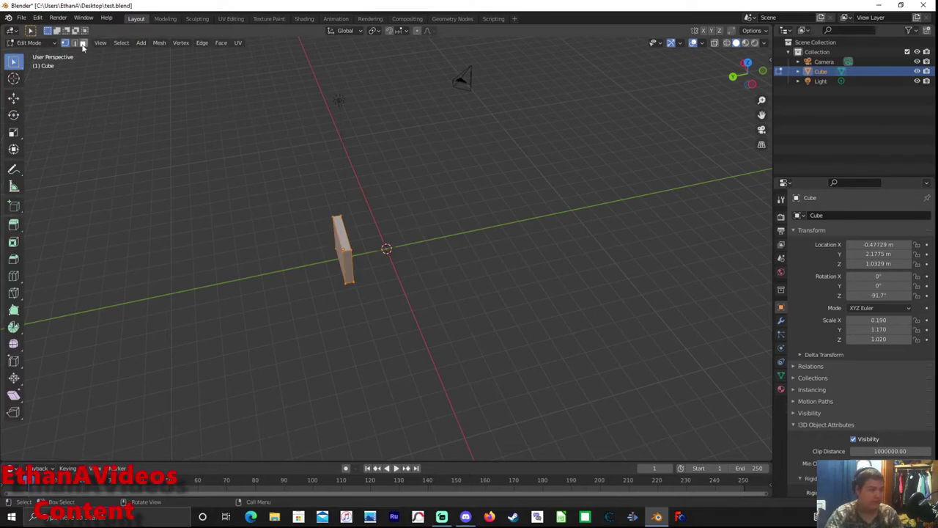
left_click(83, 43)
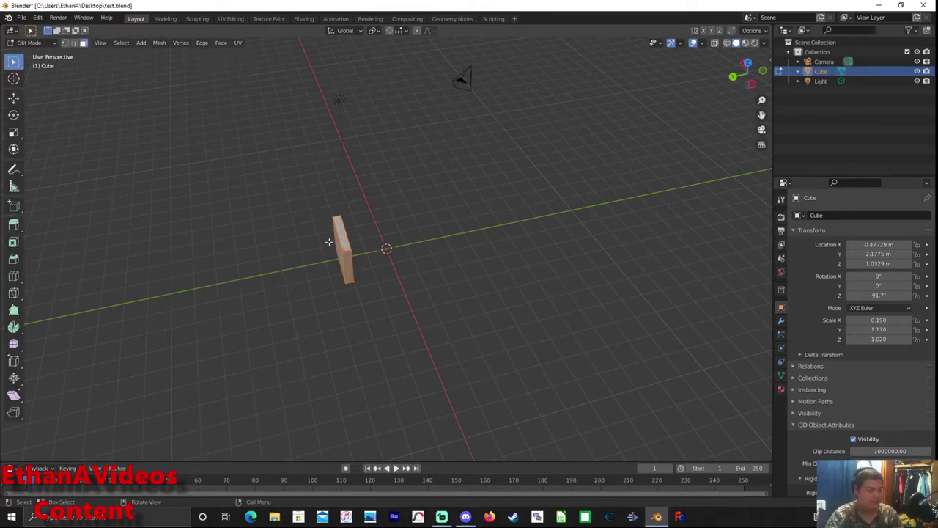
mouse_move(329, 242)
middle_mouse_down()
mouse_move(379, 178)
mouse_move(275, 149)
middle_mouse_up()
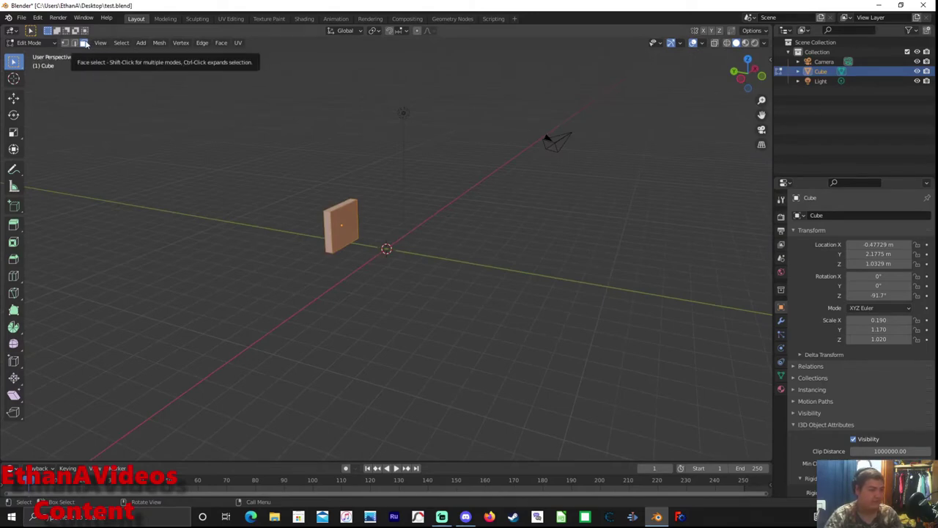
middle_click_drag(255, 214, 303, 215)
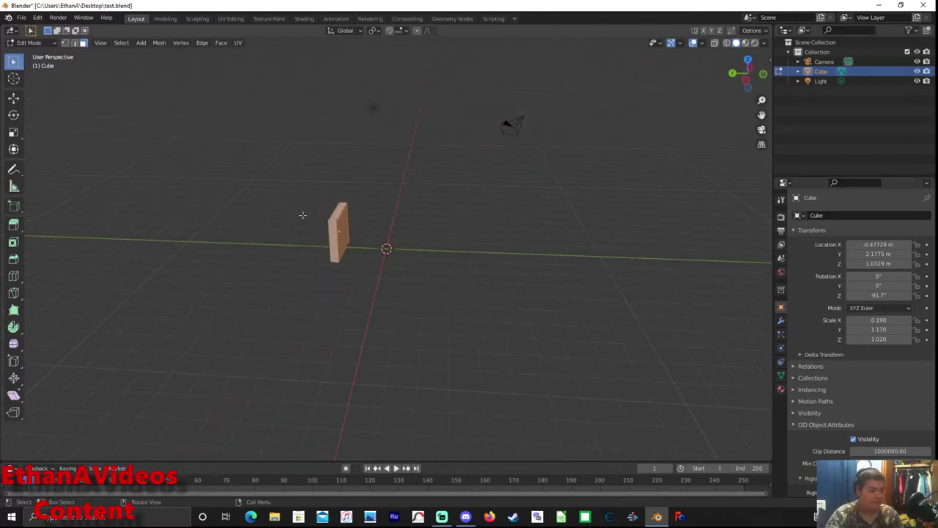
left_click(335, 244)
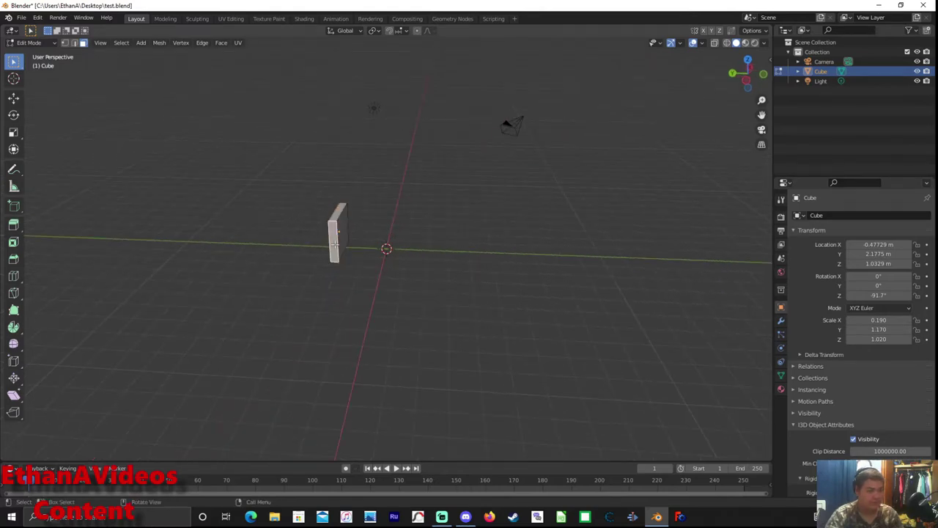
key("e")
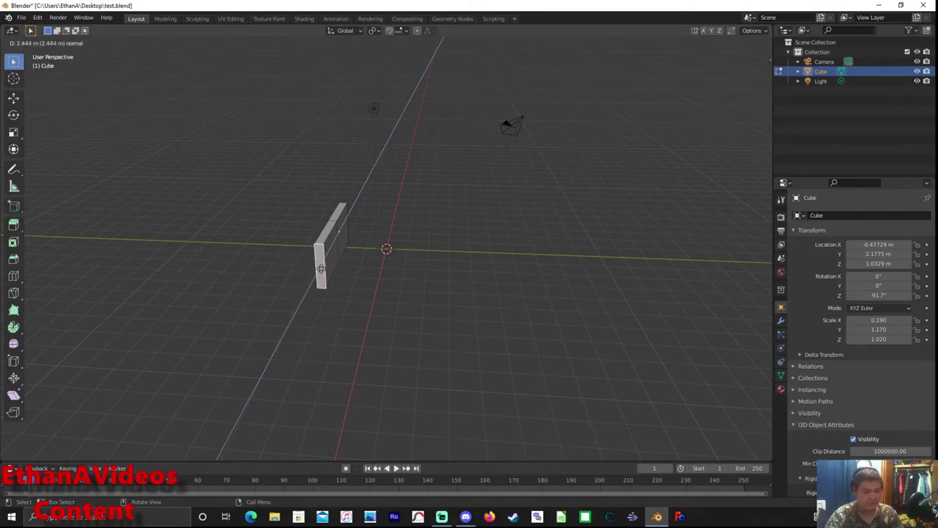
right_click(321, 268)
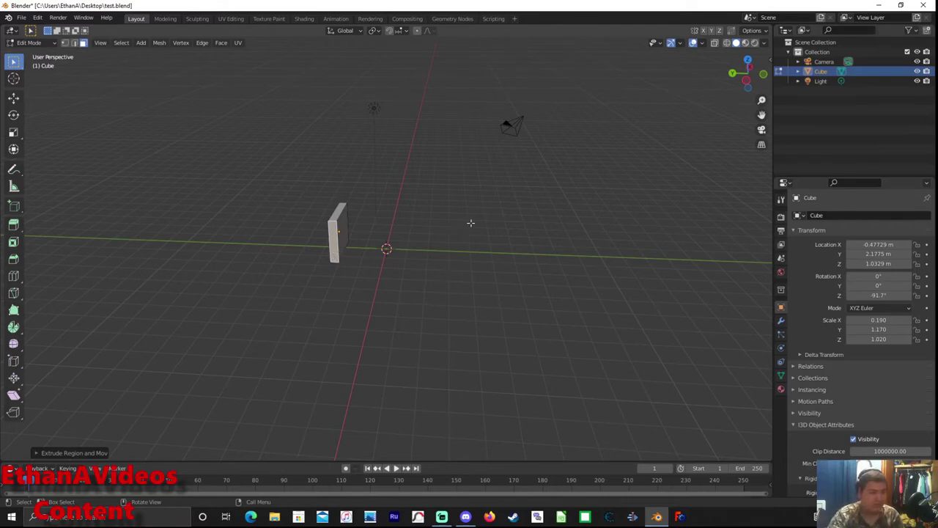
Orbit around the wall slab to inspect it from several sides
mouse_move(471, 223)
middle_mouse_down()
mouse_move(352, 222)
mouse_move(418, 223)
middle_mouse_up()
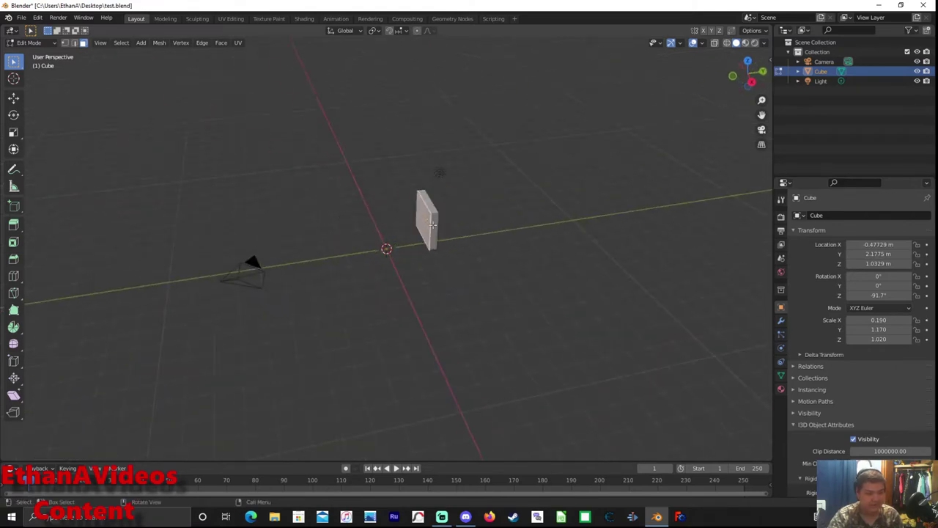
mouse_move(482, 233)
middle_mouse_down()
mouse_move(543, 243)
mouse_move(414, 216)
mouse_move(302, 208)
mouse_move(423, 176)
middle_mouse_up()
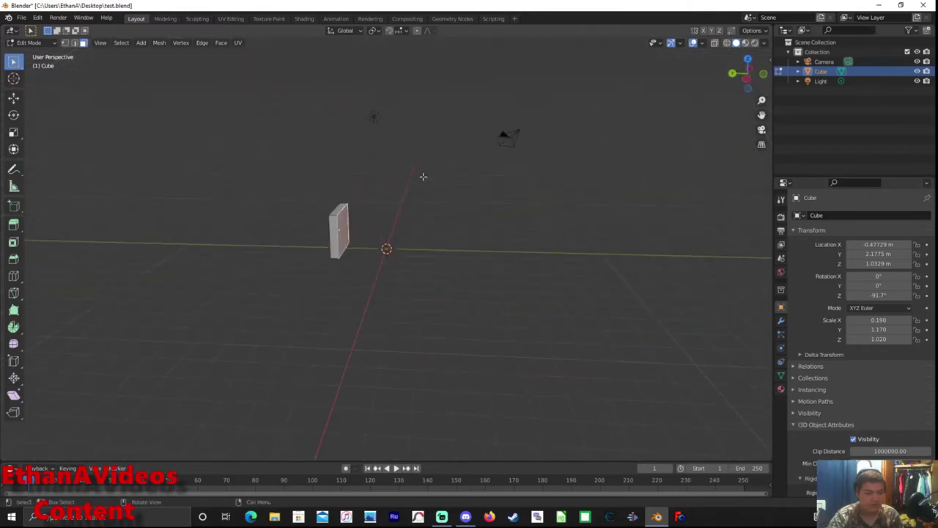
mouse_move(337, 249)
middle_mouse_down()
mouse_move(256, 272)
mouse_move(327, 269)
middle_mouse_up()
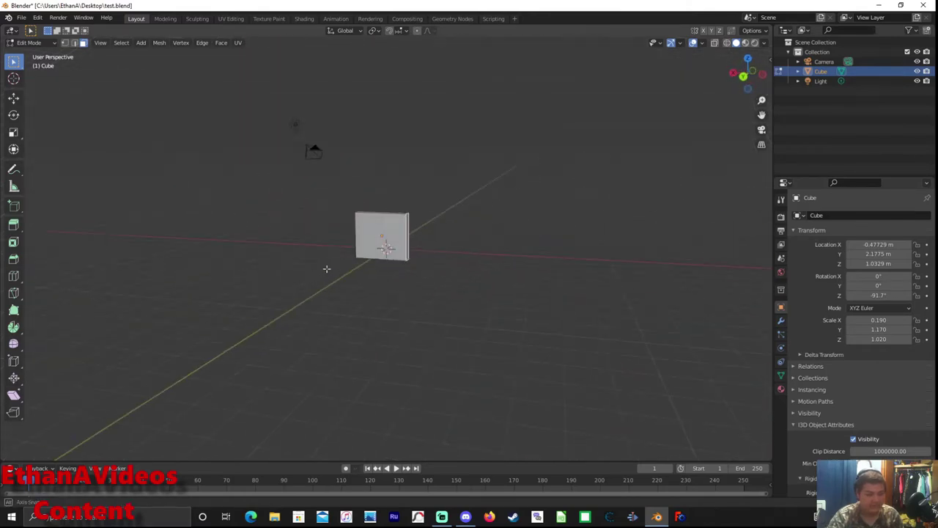
middle_click_drag(453, 270, 370, 272)
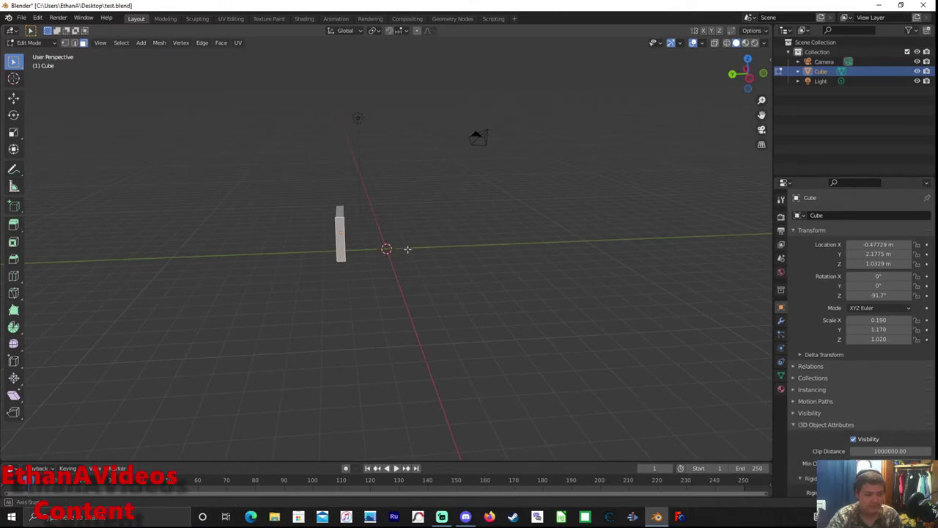
middle_click_drag(407, 249, 483, 262)
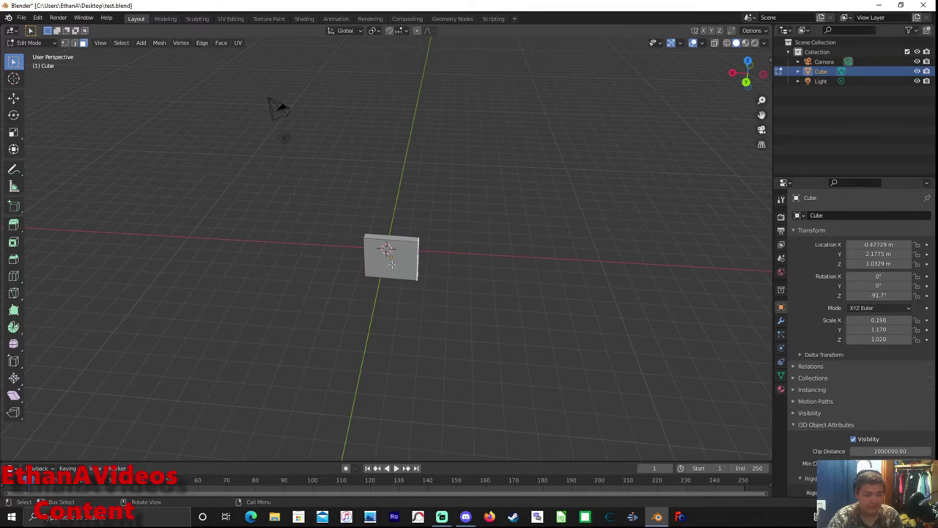
mouse_move(398, 274)
middle_mouse_down()
mouse_move(498, 287)
mouse_move(310, 268)
middle_mouse_up()
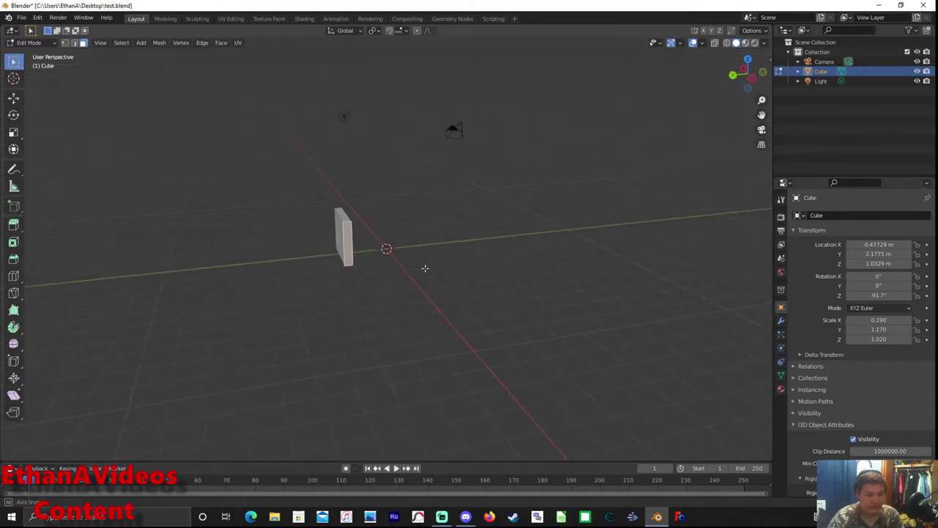
mouse_move(426, 266)
middle_mouse_down()
mouse_move(406, 259)
mouse_move(459, 281)
mouse_move(433, 271)
middle_mouse_up()
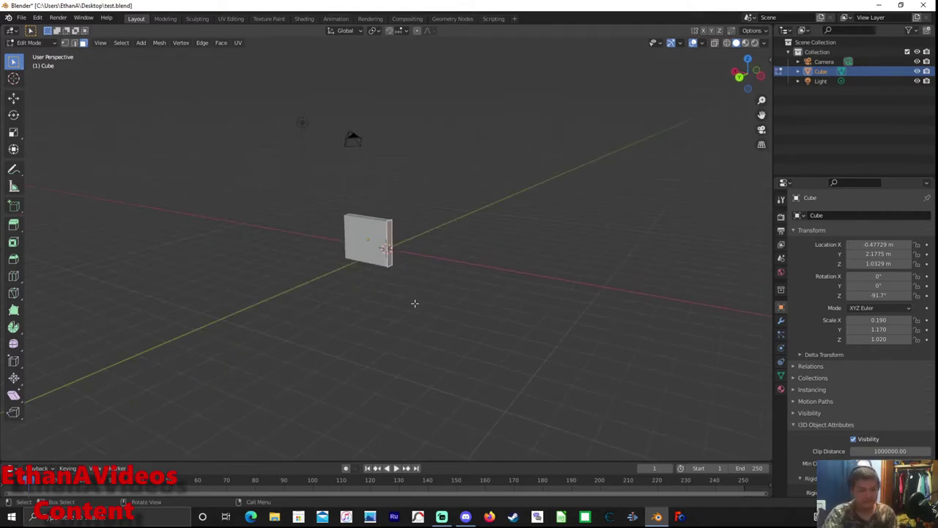
middle_click_drag(513, 257, 480, 261)
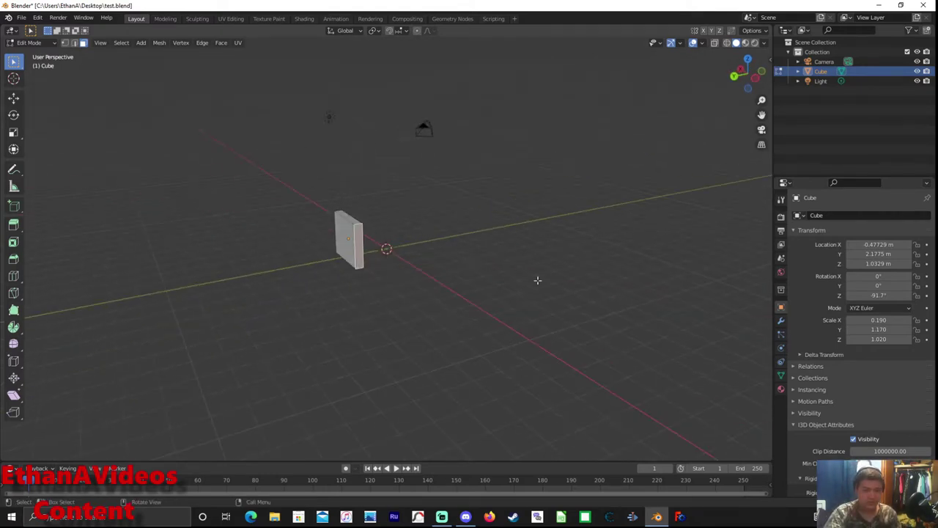
Replace the object name 'Cube' with 'Lwall' in Object Properties
left_click(830, 214)
key("BackSpace")
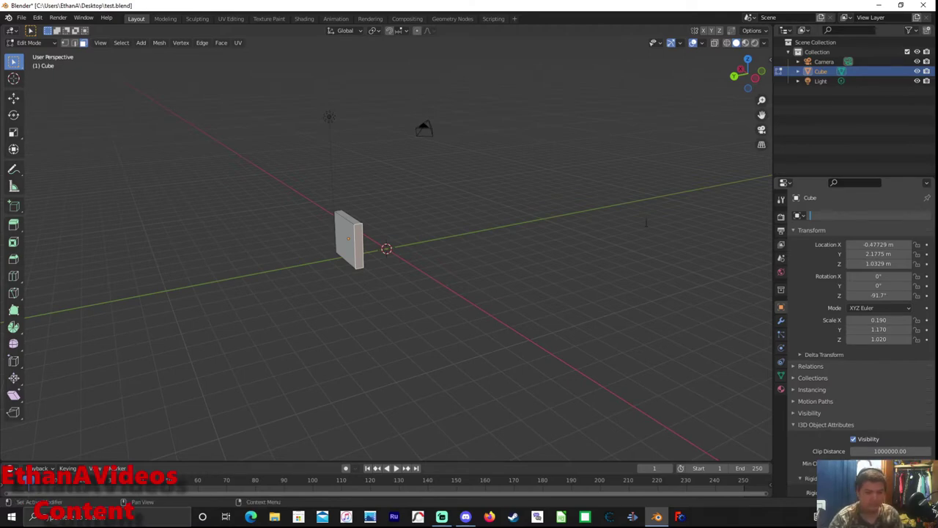
key("Return")
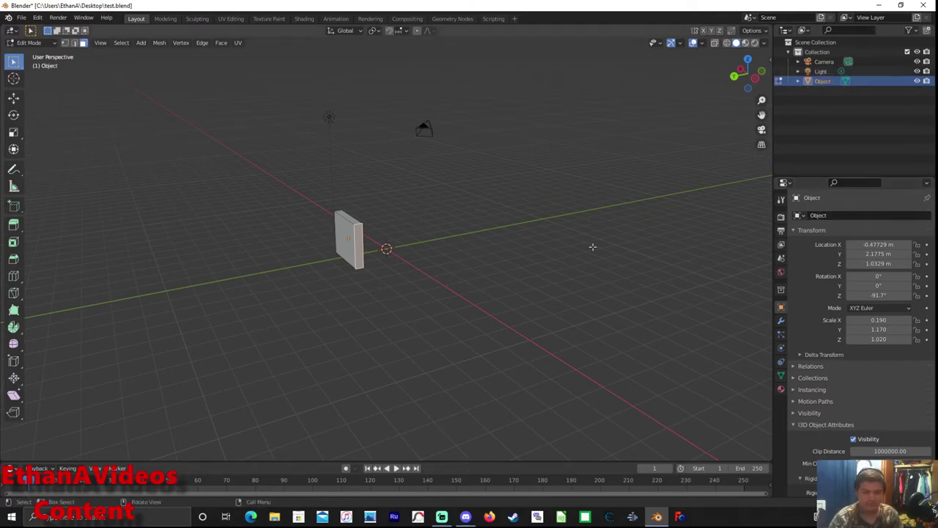
mouse_move(593, 245)
middle_mouse_down()
mouse_move(543, 231)
mouse_move(616, 254)
middle_mouse_up()
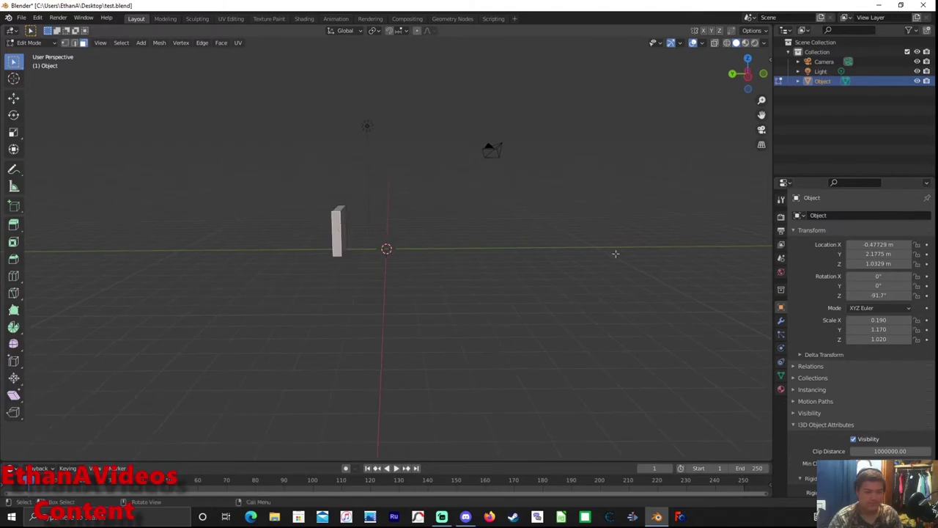
left_click(836, 214)
type("ll")
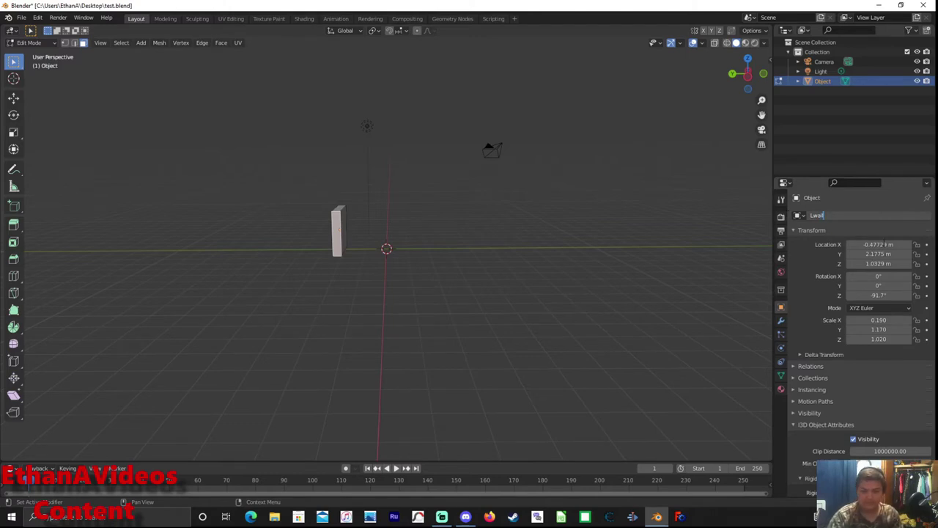
key("Return")
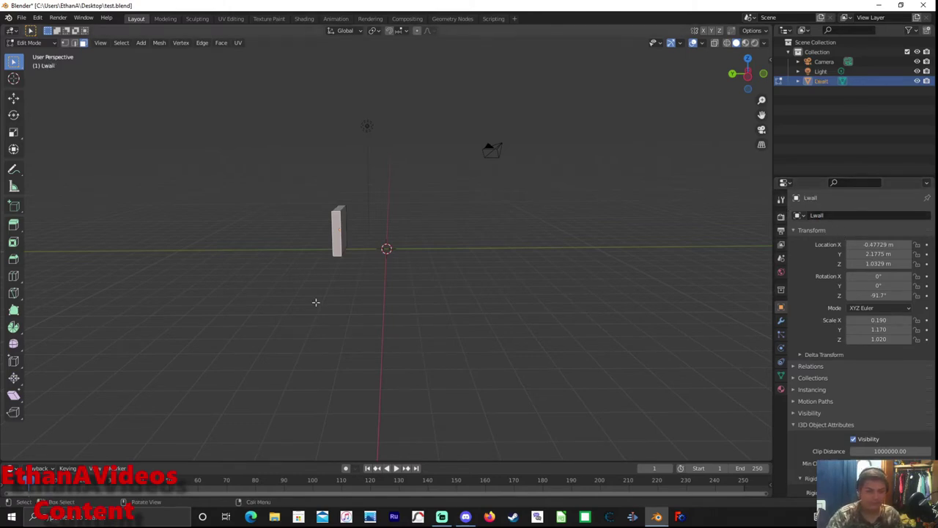
mouse_move(314, 301)
middle_mouse_down()
mouse_move(363, 319)
mouse_move(368, 311)
middle_mouse_up()
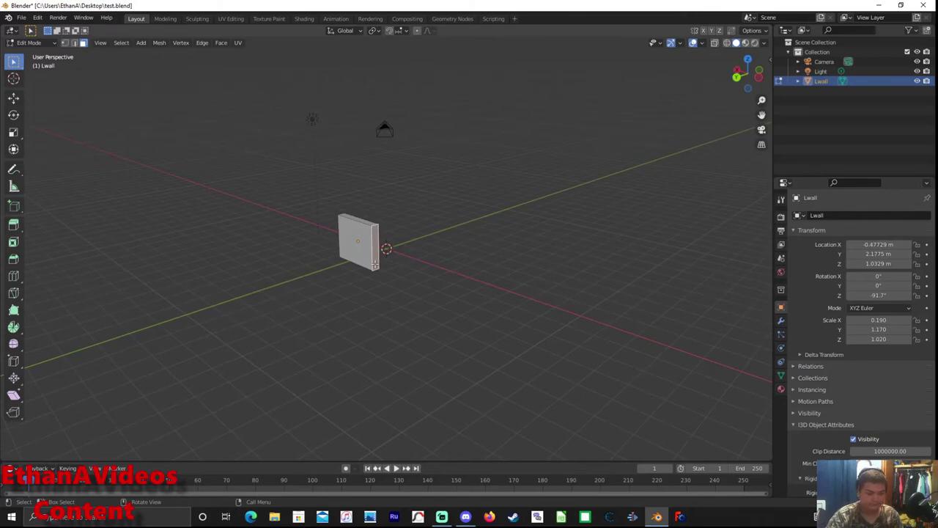
Extrude both end faces of Lwall outward
key("e")
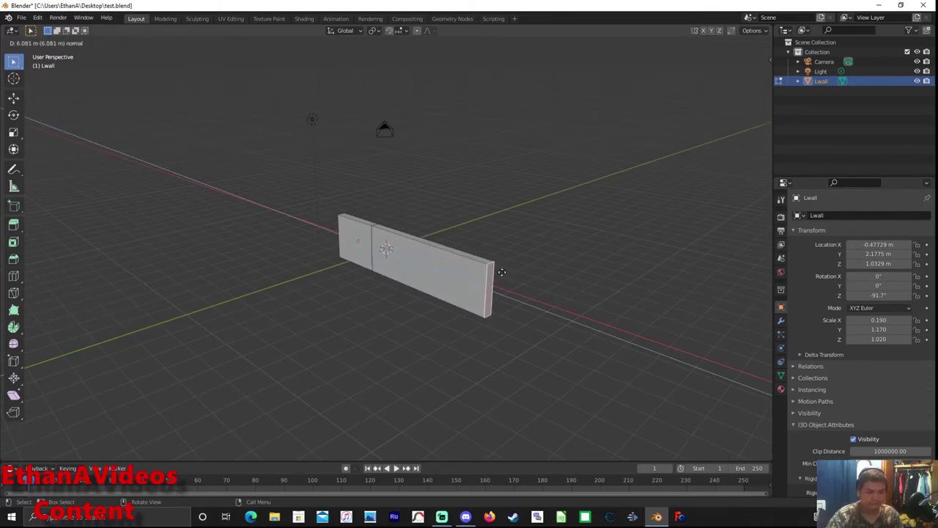
left_click(502, 272)
middle_click_drag(268, 289, 385, 289)
left_click(414, 234)
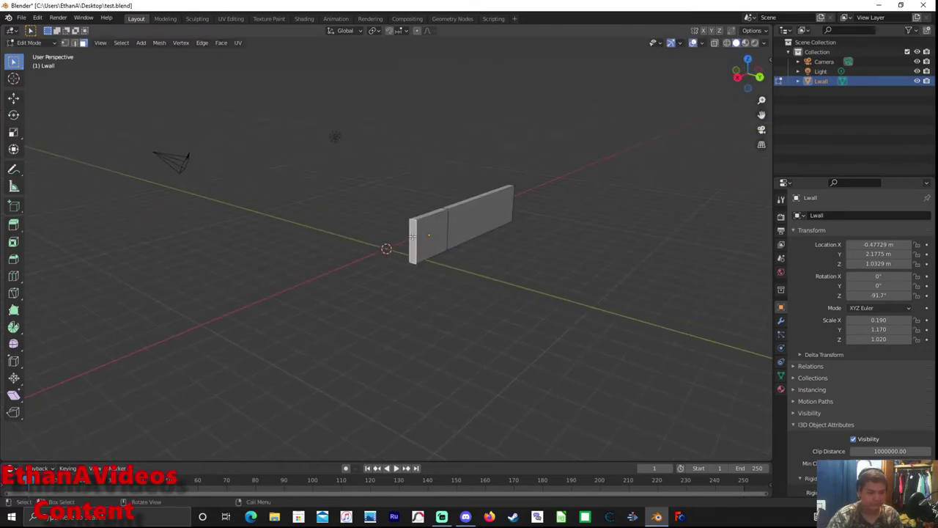
key("e")
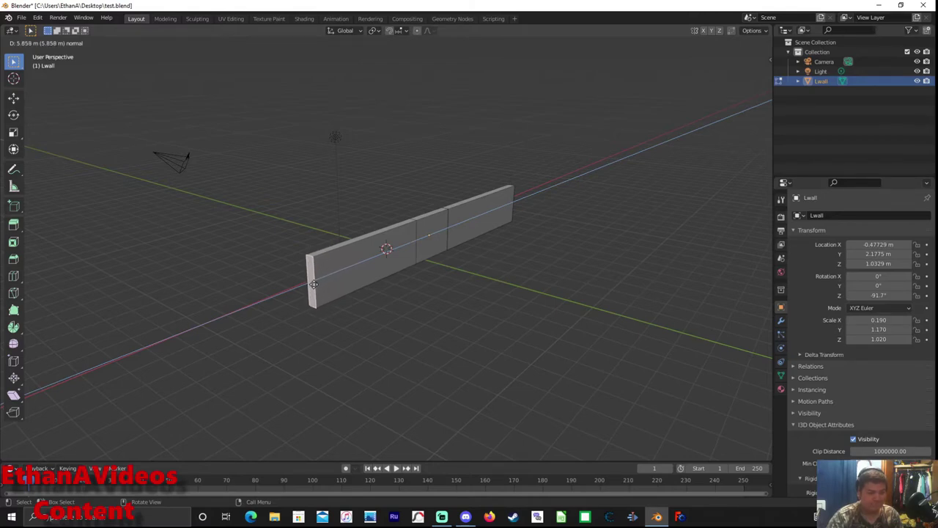
left_click(313, 285)
Extrude an end face further, check the full wall length, and return to Object Mode
mouse_move(463, 316)
middle_mouse_down()
mouse_move(490, 294)
mouse_move(540, 308)
mouse_move(374, 289)
middle_mouse_up()
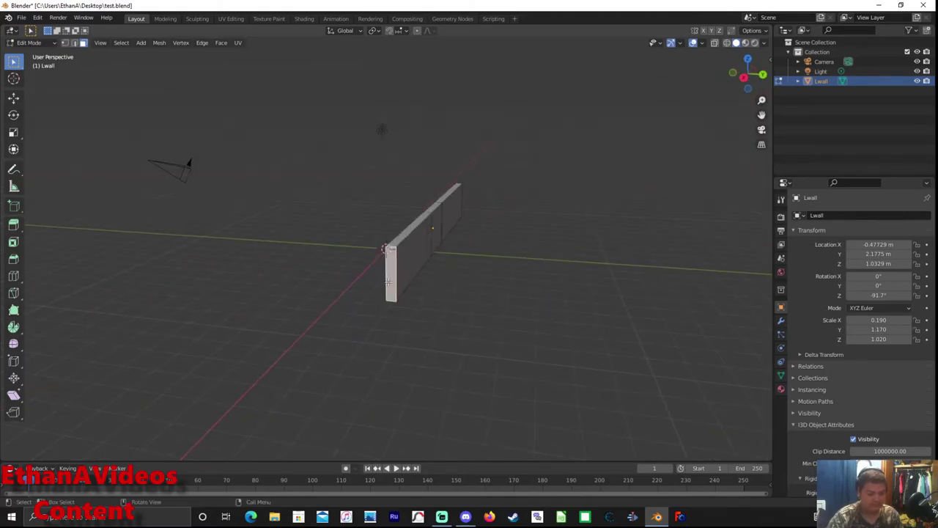
key("e")
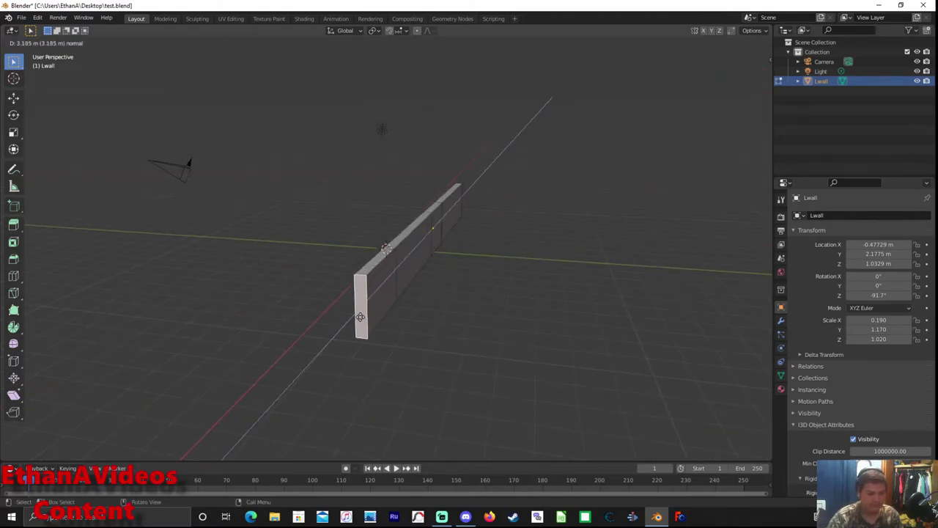
left_click(342, 328)
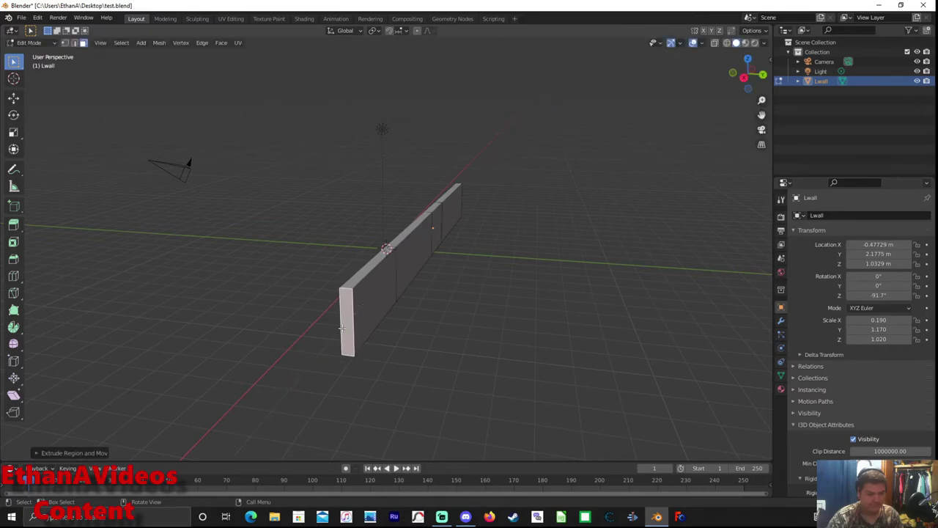
mouse_move(566, 297)
middle_mouse_down()
mouse_move(377, 318)
mouse_move(367, 287)
middle_mouse_up()
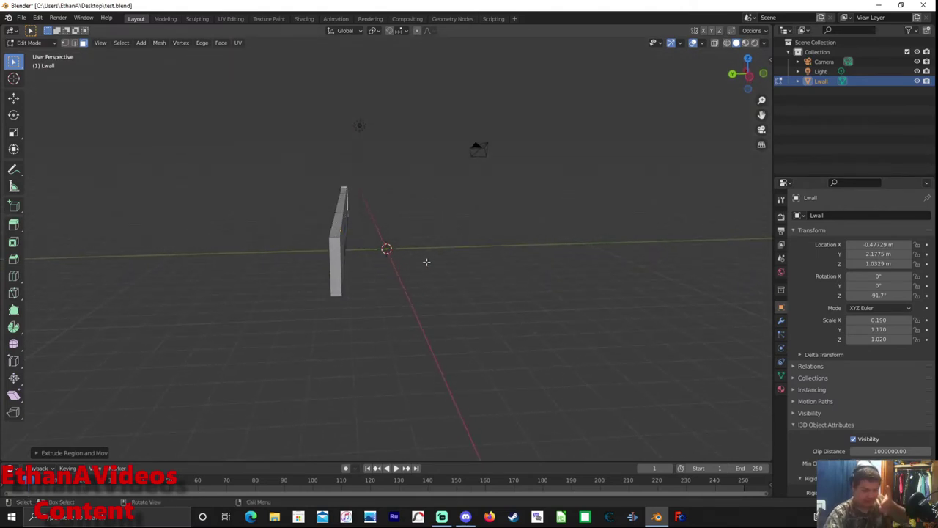
middle_click_drag(427, 242, 354, 409)
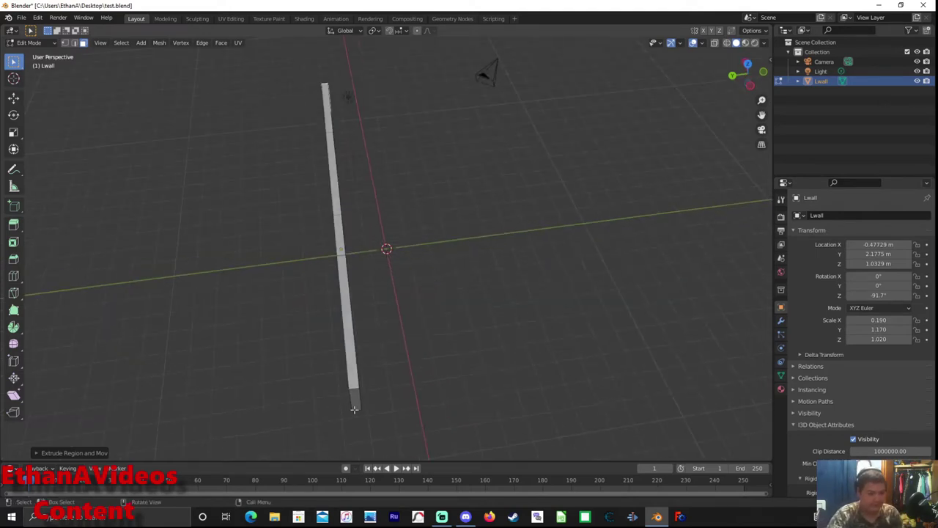
mouse_move(397, 232)
middle_mouse_down()
mouse_move(423, 257)
mouse_move(418, 272)
middle_mouse_up()
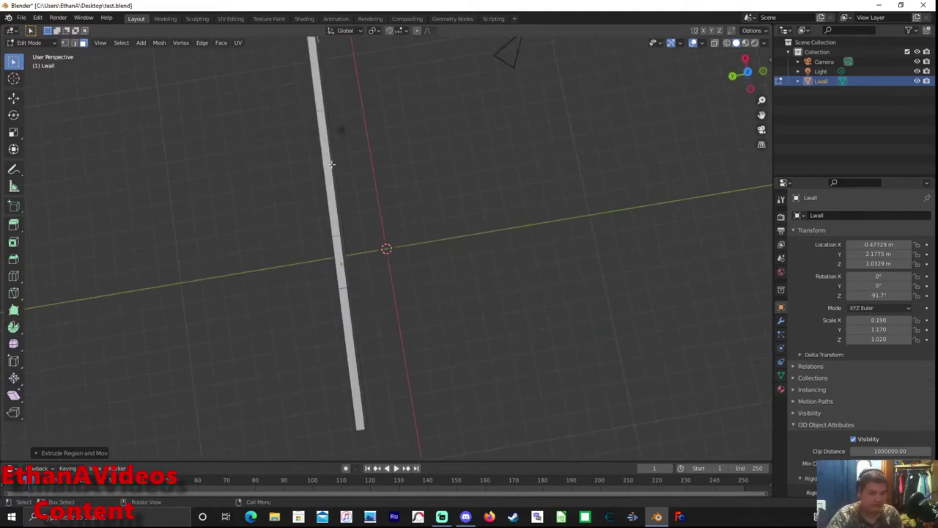
mouse_move(418, 291)
middle_mouse_down()
mouse_move(521, 369)
mouse_move(513, 327)
mouse_move(499, 346)
mouse_move(497, 337)
mouse_move(579, 388)
middle_mouse_up()
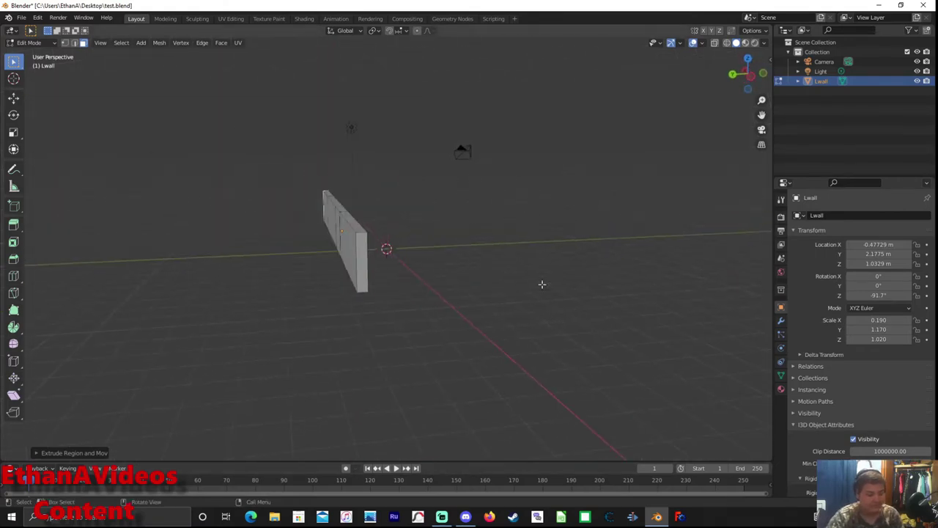
mouse_move(555, 310)
middle_mouse_down()
mouse_move(446, 308)
mouse_move(477, 356)
middle_mouse_up()
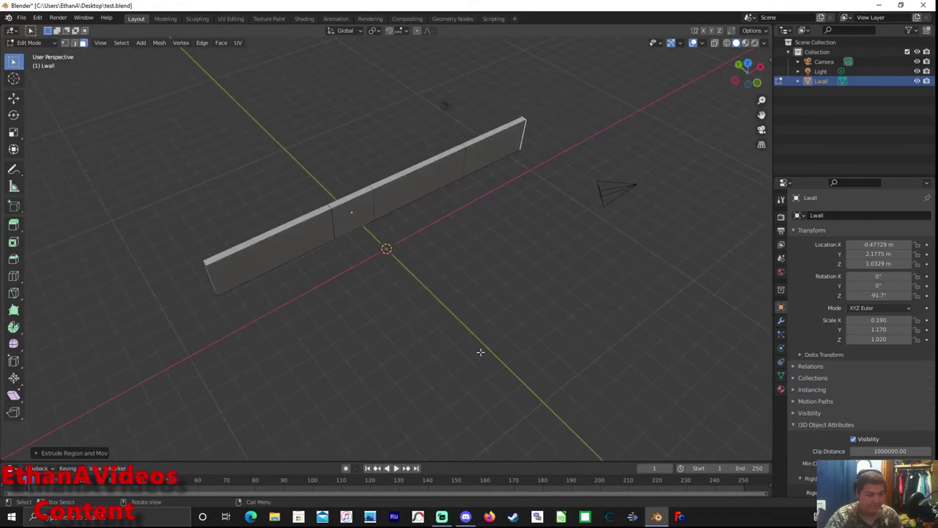
key("Tab")
mouse_move(429, 313)
middle_mouse_down()
mouse_move(496, 303)
mouse_move(485, 286)
middle_mouse_up()
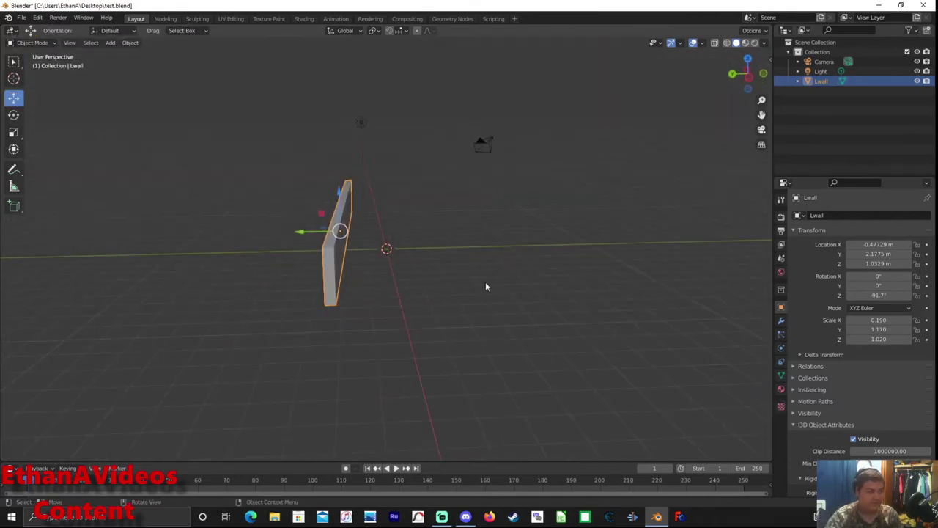
Turn Lwall to -89.3° around Z and check its alignment
left_click(13, 114)
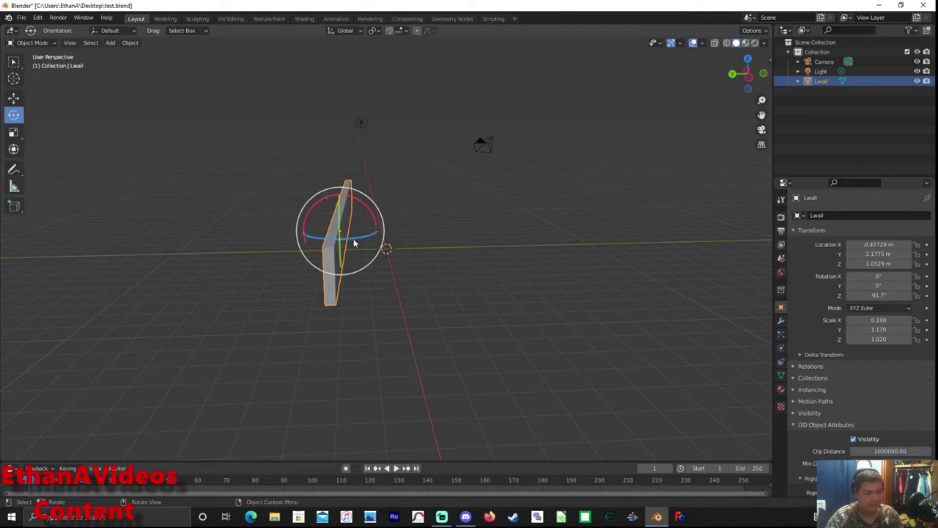
left_click_drag(358, 241, 365, 229)
middle_click_drag(365, 229, 459, 237)
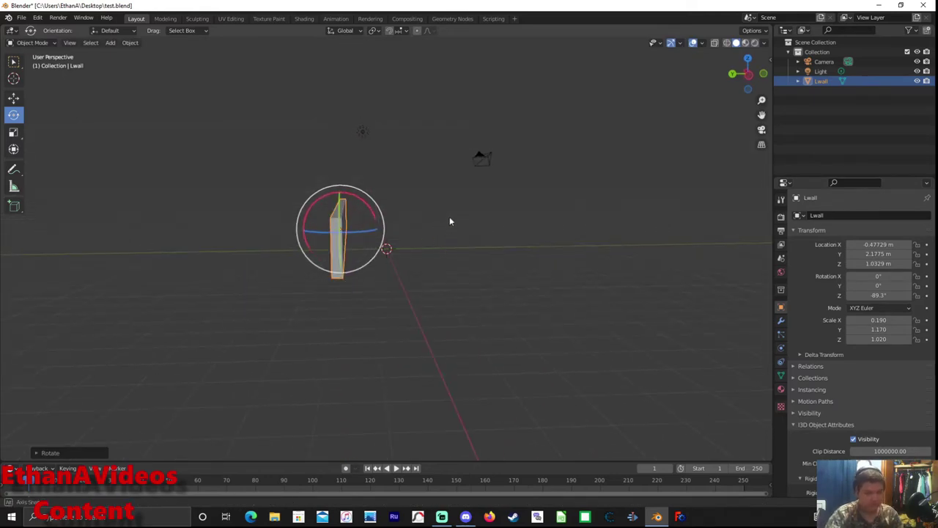
middle_click_drag(450, 221, 459, 251)
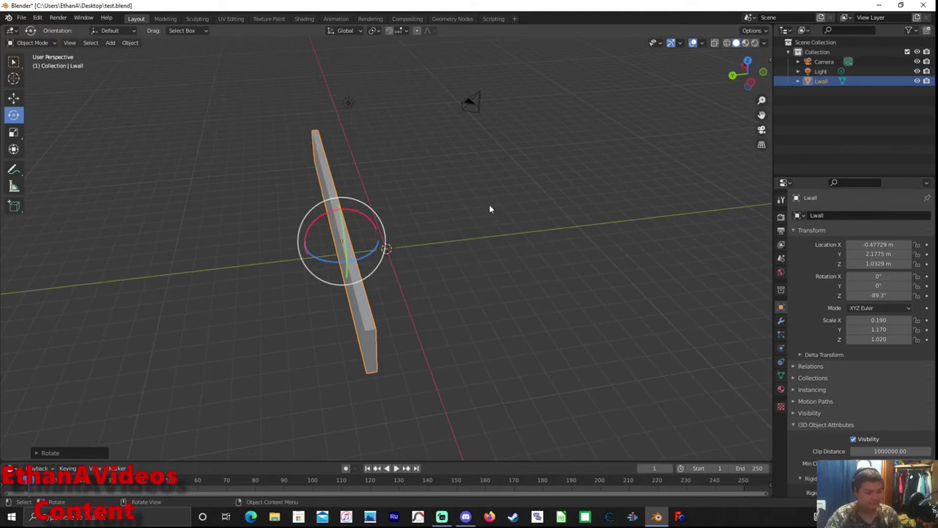
mouse_move(490, 209)
middle_mouse_down()
mouse_move(507, 218)
mouse_move(524, 286)
mouse_move(550, 249)
mouse_move(521, 244)
mouse_move(488, 256)
mouse_move(492, 268)
mouse_move(512, 237)
middle_mouse_up()
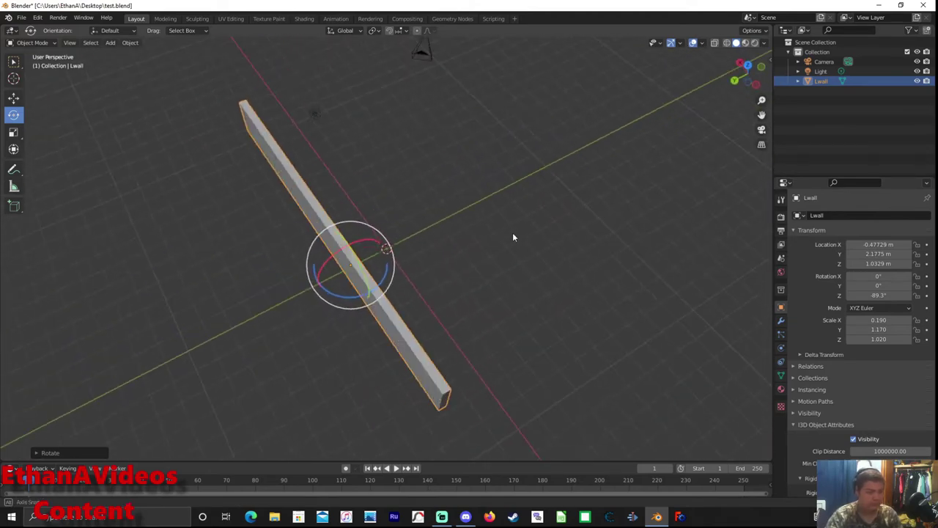
With the Move tool active, look over Lwall and enter Edit Mode
left_click(14, 99)
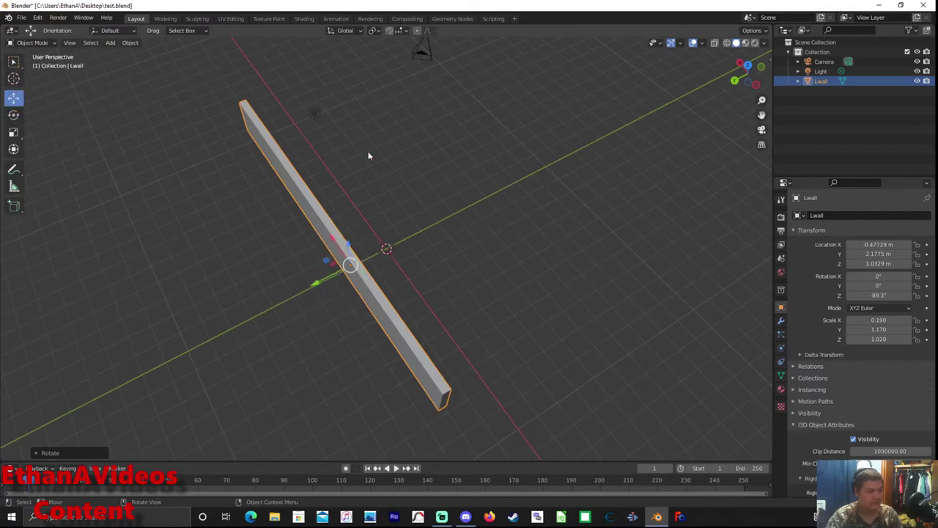
mouse_move(368, 151)
middle_mouse_down()
mouse_move(467, 97)
mouse_move(551, 93)
mouse_move(532, 138)
mouse_move(375, 104)
middle_mouse_up()
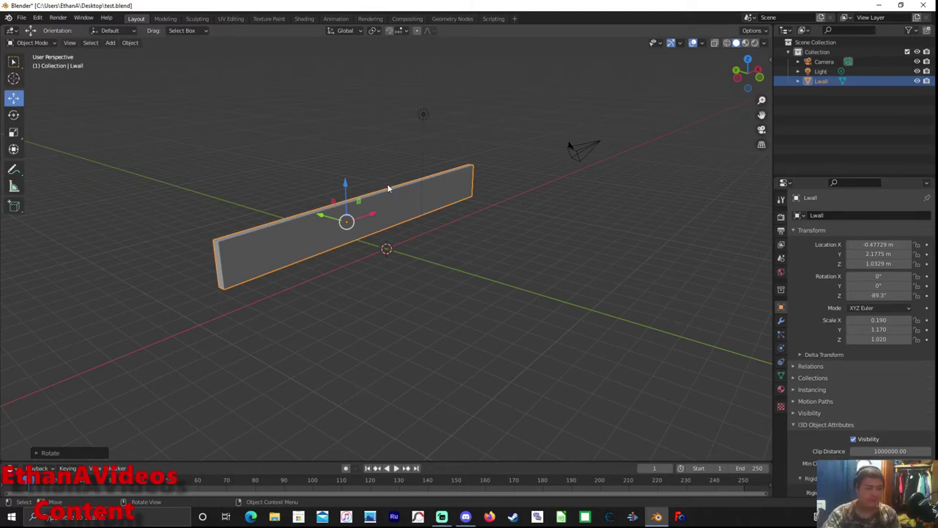
mouse_move(444, 259)
middle_mouse_down()
mouse_move(491, 245)
mouse_move(494, 284)
middle_mouse_up()
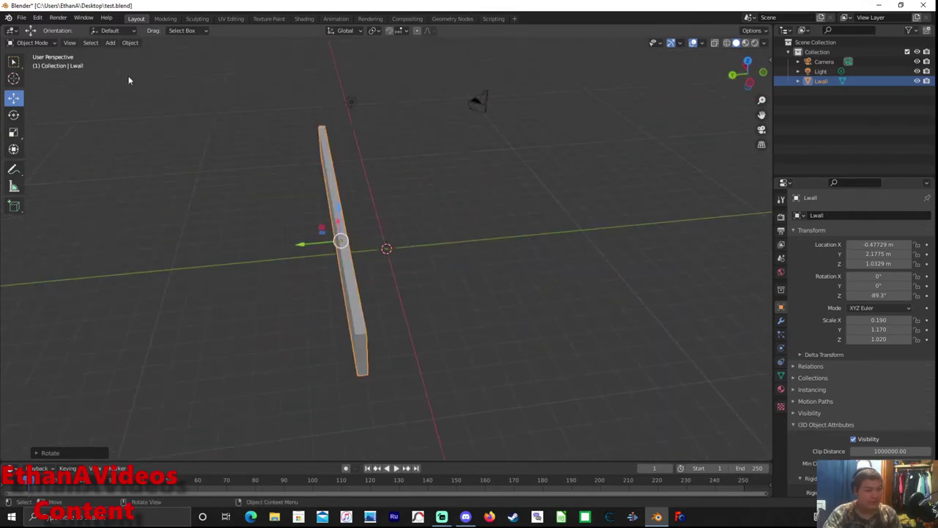
mouse_move(166, 161)
middle_mouse_down()
mouse_move(185, 112)
mouse_move(195, 110)
mouse_move(151, 163)
mouse_move(195, 178)
mouse_move(213, 231)
middle_mouse_up()
key("Tab")
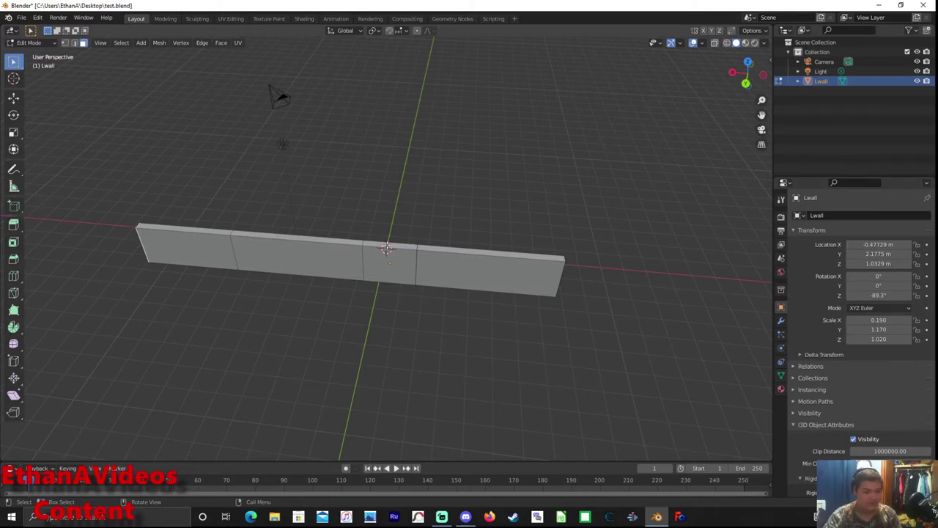
Extrude the top faces of the left and middle segments upward
left_click(207, 232)
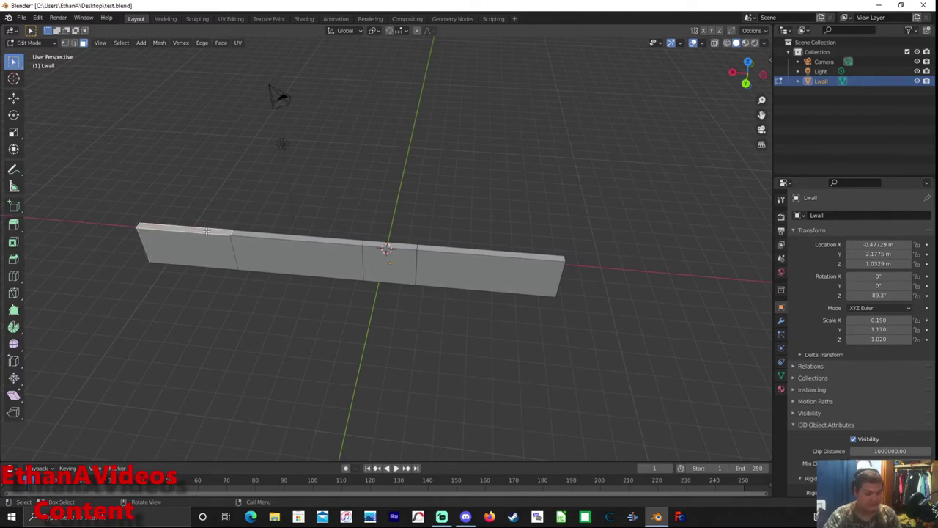
key("e")
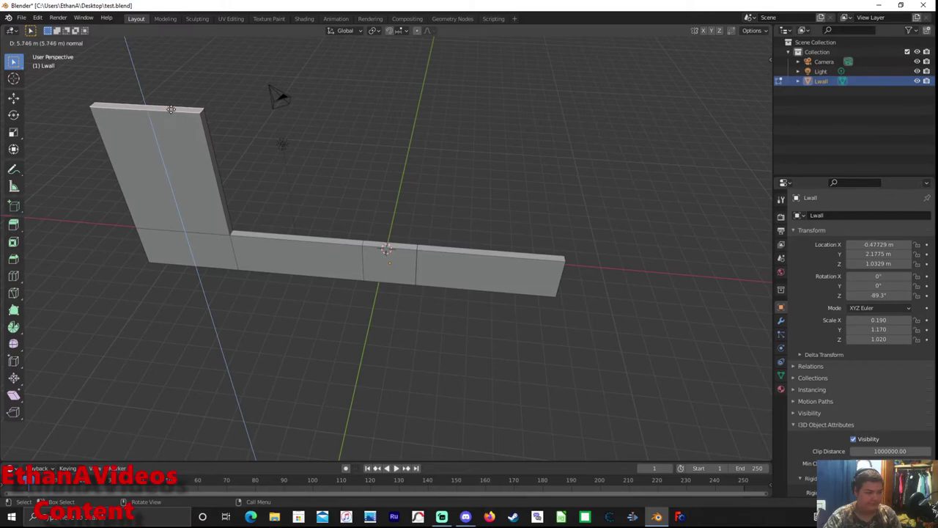
left_click(171, 109)
mouse_move(171, 109)
middle_mouse_down()
mouse_move(157, 268)
mouse_move(272, 318)
mouse_move(267, 271)
mouse_move(278, 222)
middle_mouse_up()
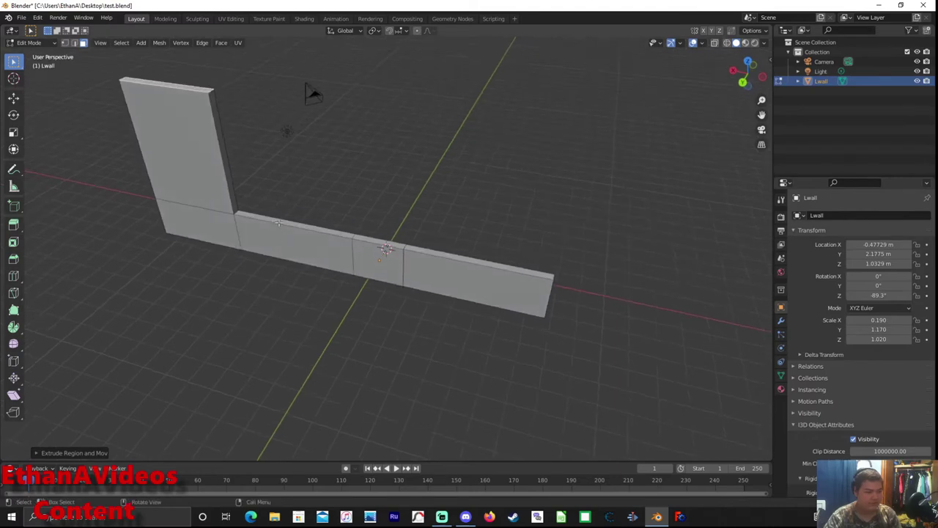
left_click(279, 220)
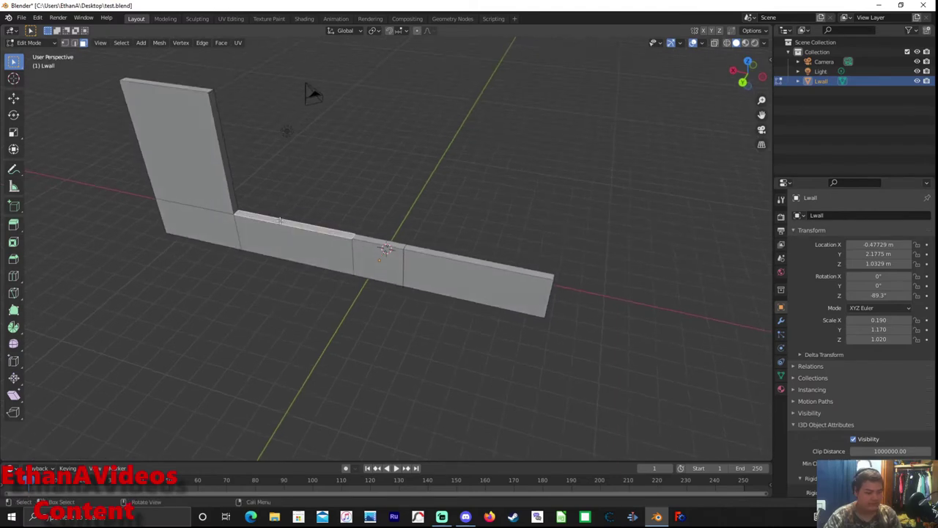
key("e")
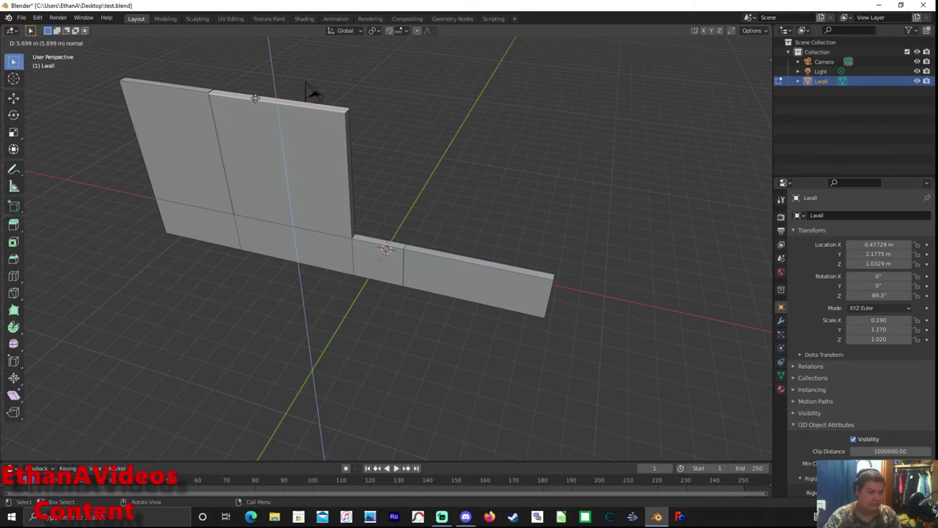
left_click(255, 97)
mouse_move(255, 98)
middle_mouse_down()
mouse_move(331, 264)
mouse_move(252, 105)
mouse_move(184, 253)
mouse_move(240, 271)
middle_mouse_up()
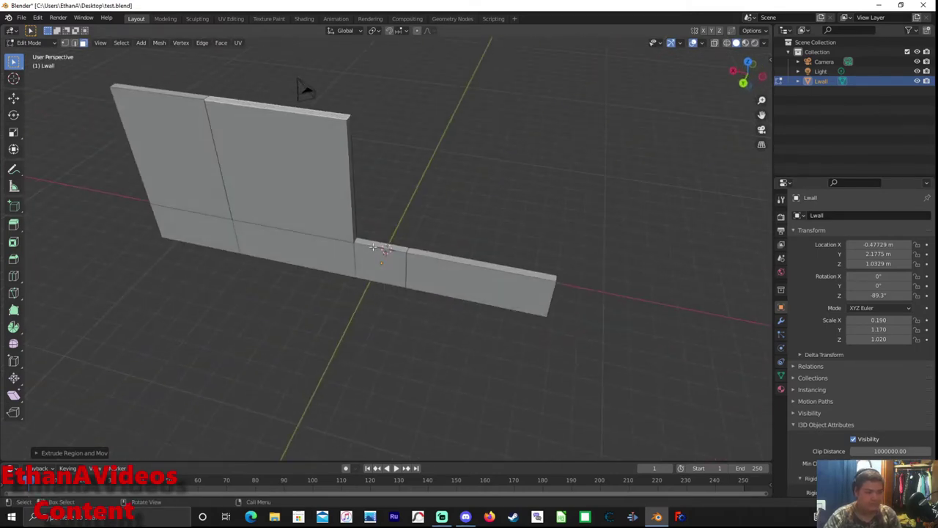
Extrude the small block and right segment tops up to the same height
left_click(374, 245)
key("e")
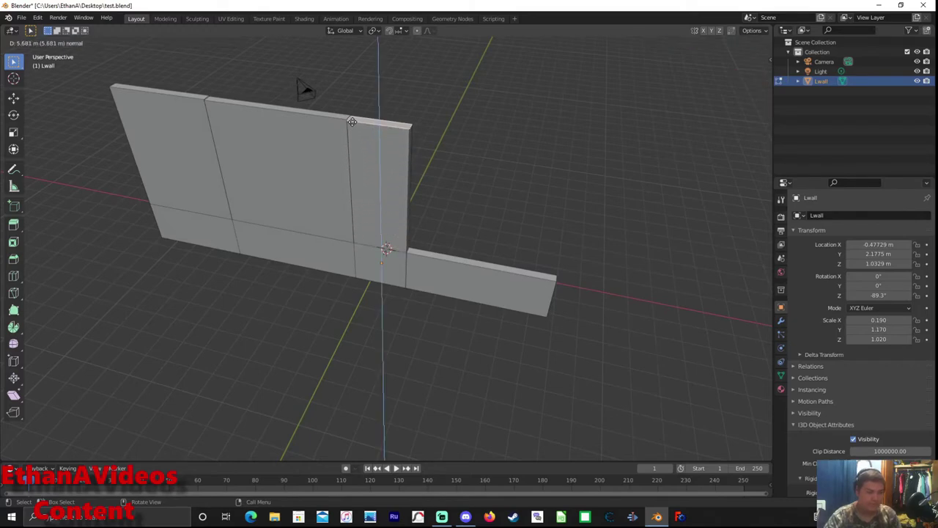
left_click(352, 122)
mouse_move(405, 340)
middle_mouse_down()
mouse_move(323, 319)
mouse_move(382, 338)
middle_mouse_up()
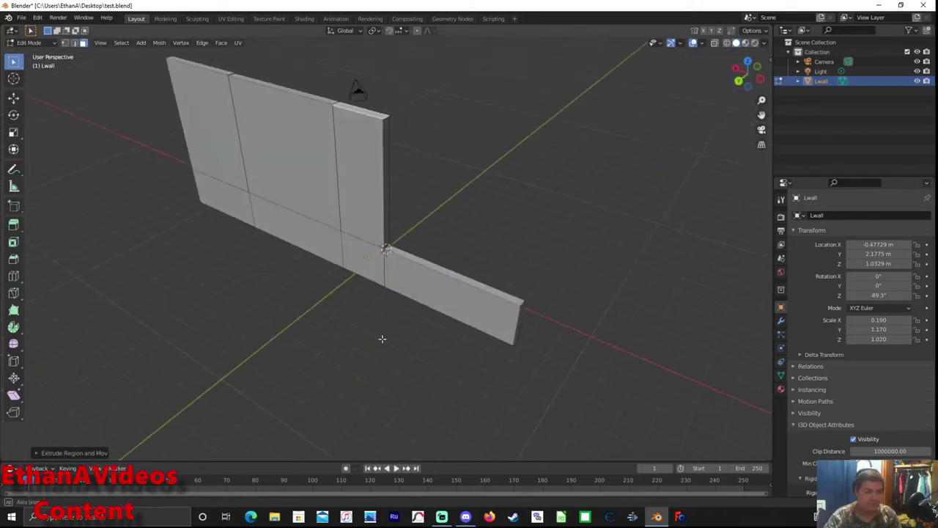
left_click(414, 259)
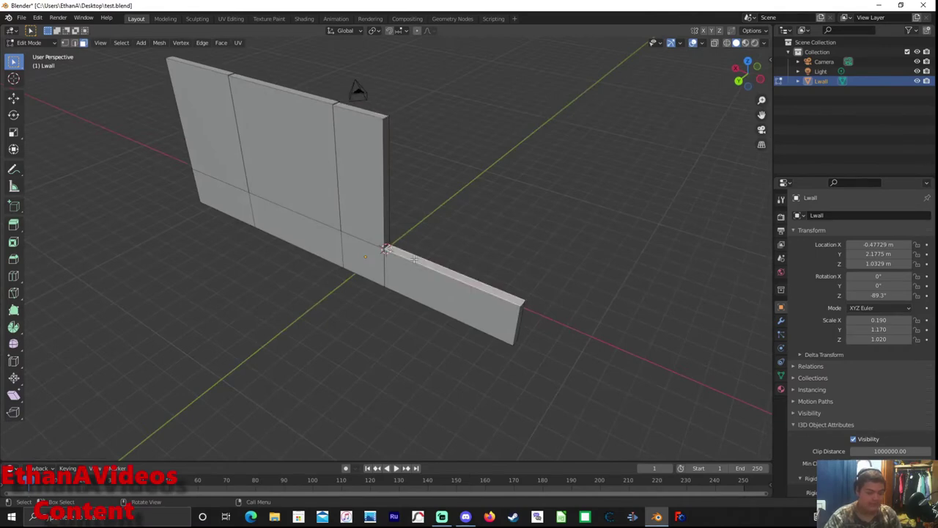
key("e")
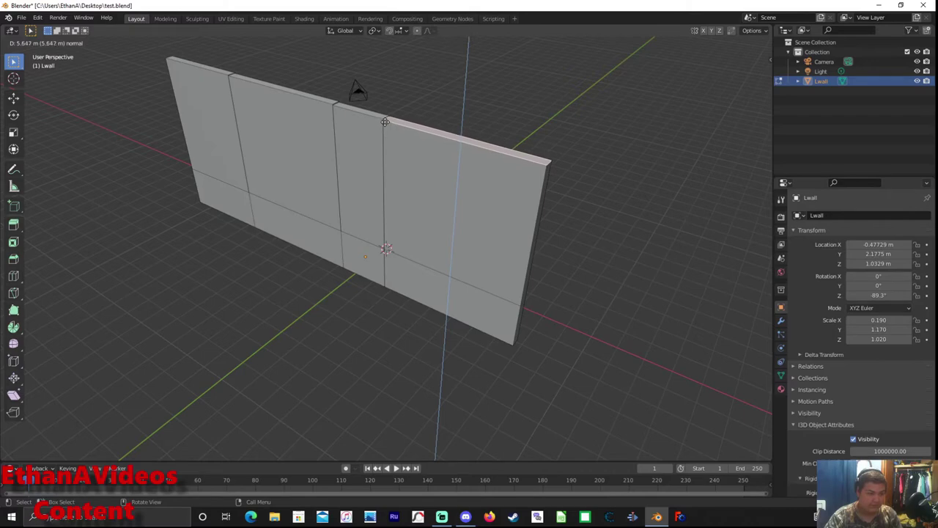
left_click(385, 121)
mouse_move(385, 123)
middle_mouse_down()
mouse_move(370, 279)
mouse_move(388, 327)
middle_mouse_up()
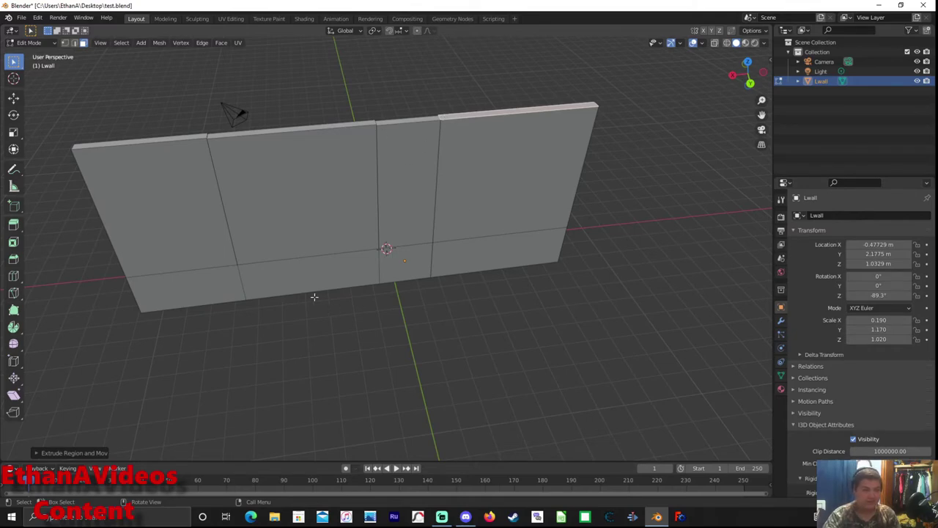
Orbit around the tall Lwall panel, then return to Object Mode
middle_click_drag(404, 333, 419, 153)
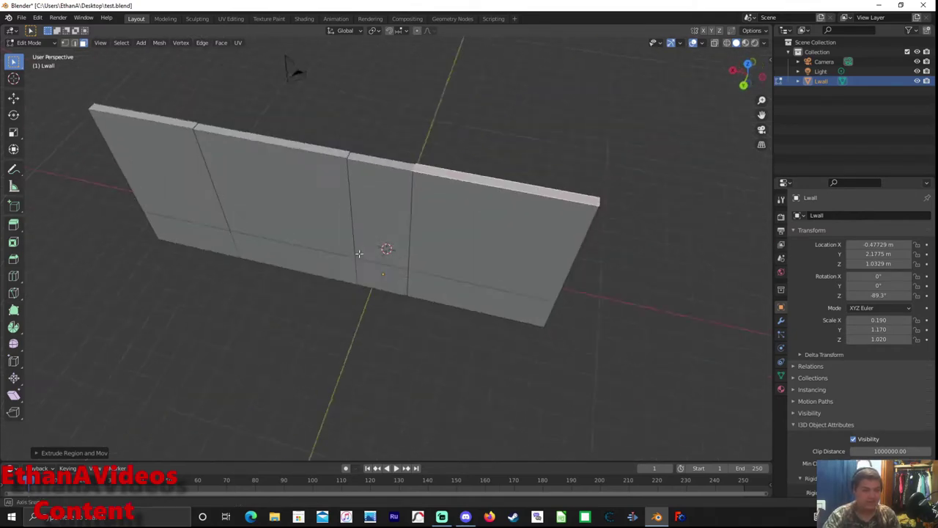
mouse_move(339, 220)
middle_mouse_down()
mouse_move(365, 242)
mouse_move(373, 235)
mouse_move(390, 146)
middle_mouse_up()
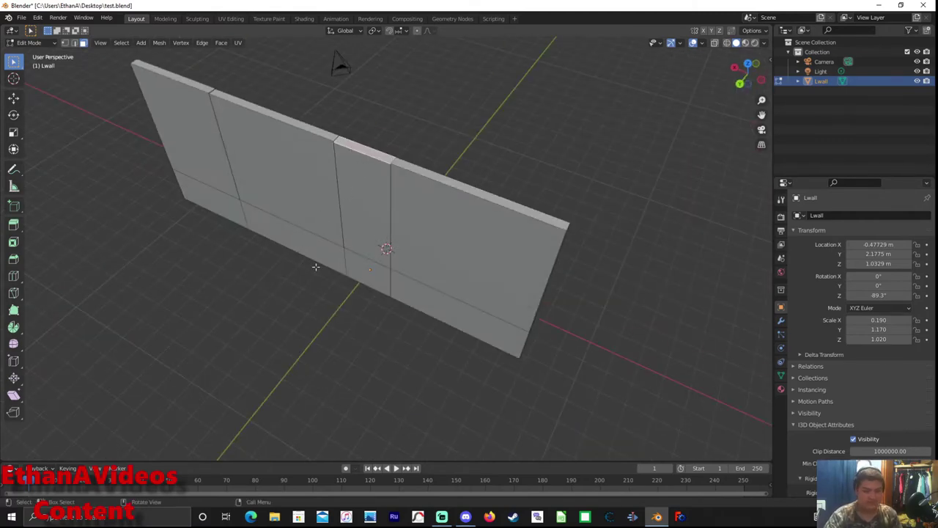
mouse_move(272, 257)
middle_mouse_down()
mouse_move(283, 262)
mouse_move(358, 182)
middle_mouse_up()
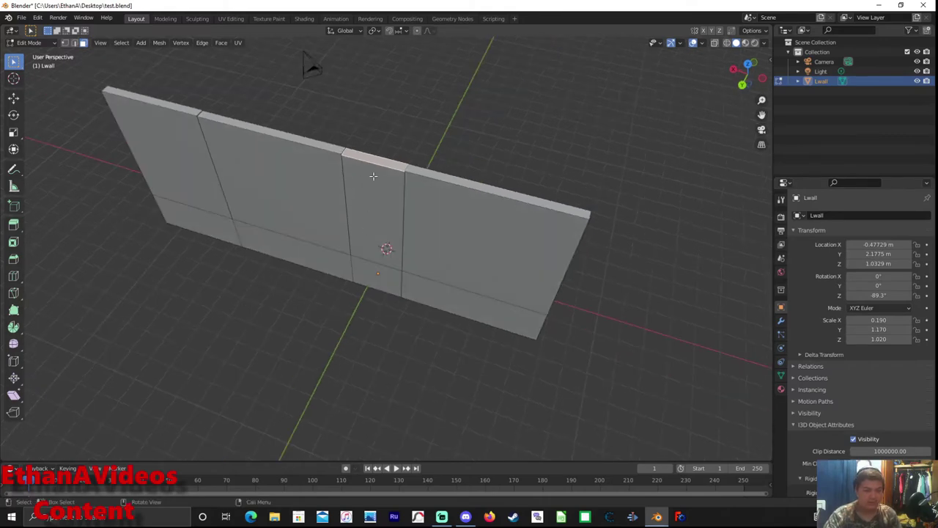
middle_click_drag(376, 209, 354, 228)
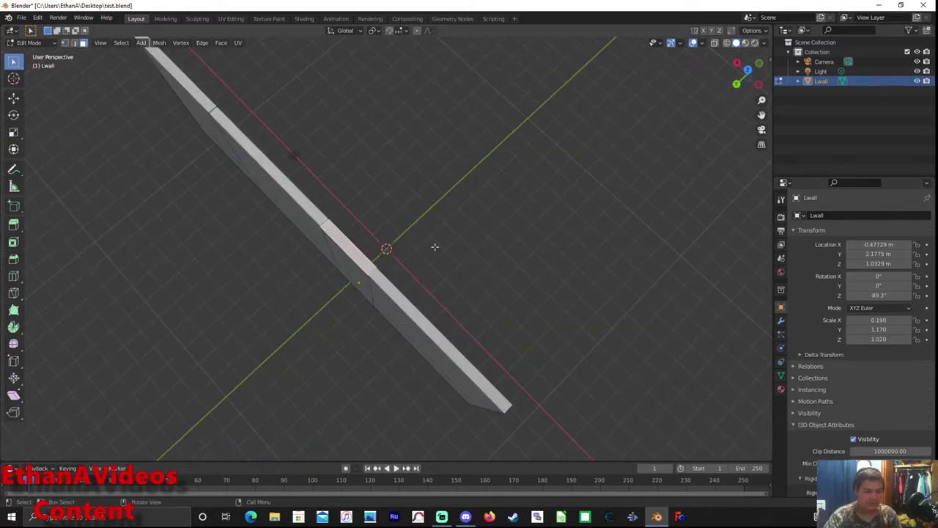
middle_click_drag(435, 247, 430, 197)
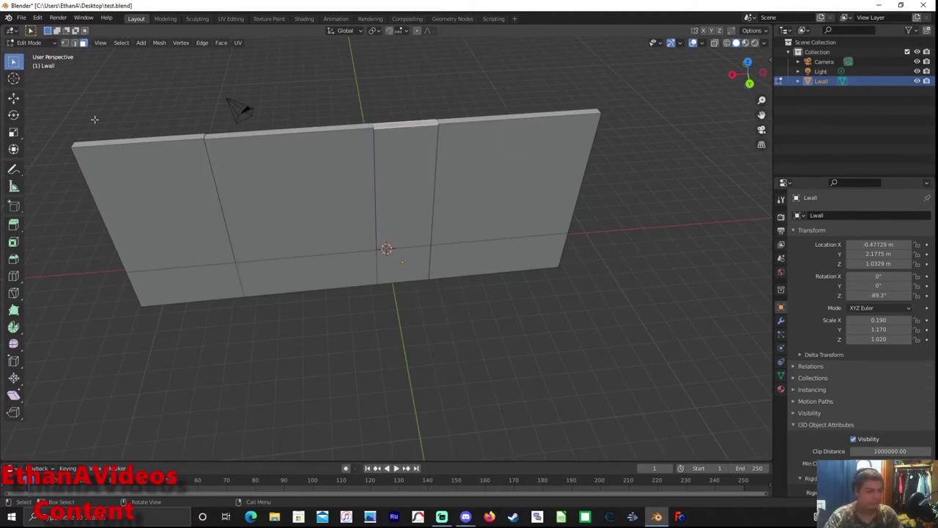
mouse_move(236, 207)
middle_mouse_down()
mouse_move(171, 236)
mouse_move(756, 233)
mouse_move(167, 263)
mouse_move(205, 220)
mouse_move(203, 259)
mouse_move(283, 210)
middle_mouse_up()
key("Tab")
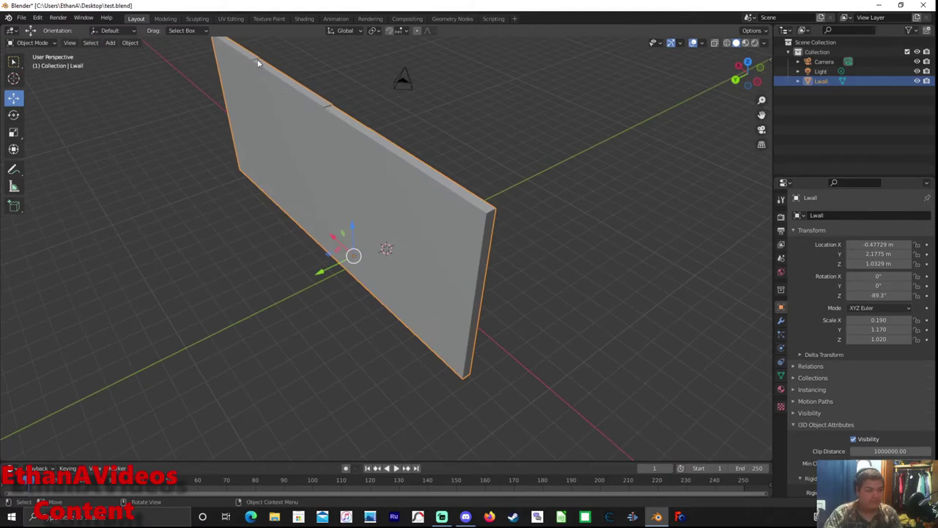
Duplicate Lwall with Shift+D to create Lwall.001
mouse_move(252, 106)
middle_mouse_down()
mouse_move(294, 143)
mouse_move(299, 133)
mouse_move(258, 183)
mouse_move(331, 174)
mouse_move(373, 149)
middle_mouse_up()
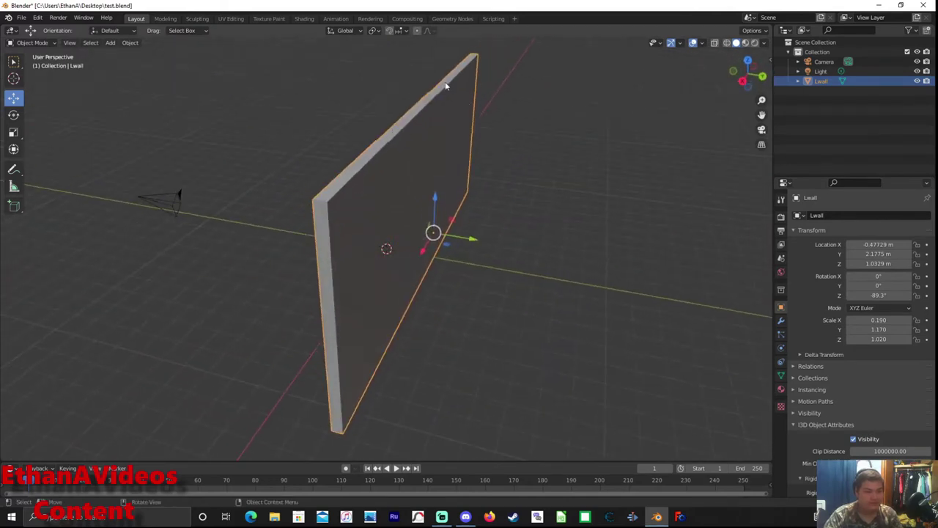
mouse_move(446, 85)
middle_mouse_down()
mouse_move(402, 146)
mouse_move(398, 135)
middle_mouse_up()
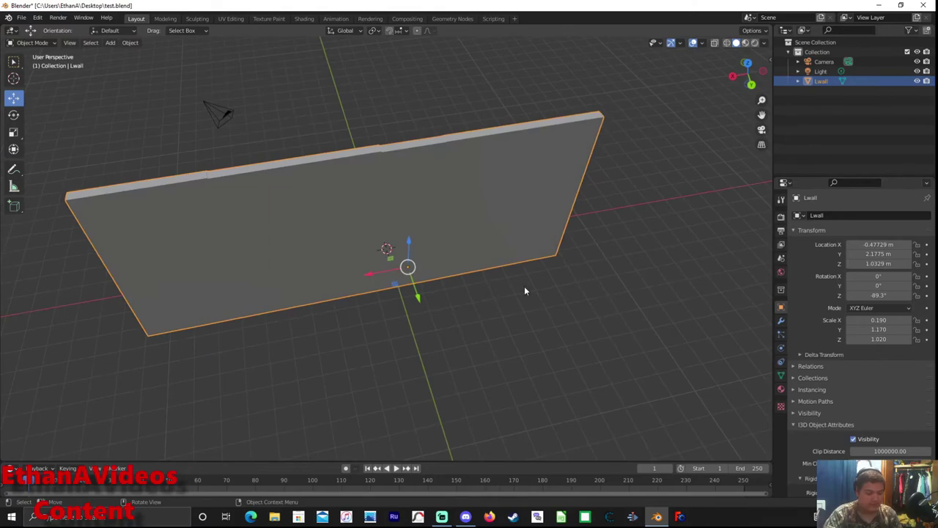
mouse_move(524, 291)
middle_mouse_down()
mouse_move(475, 264)
mouse_move(443, 277)
middle_mouse_up()
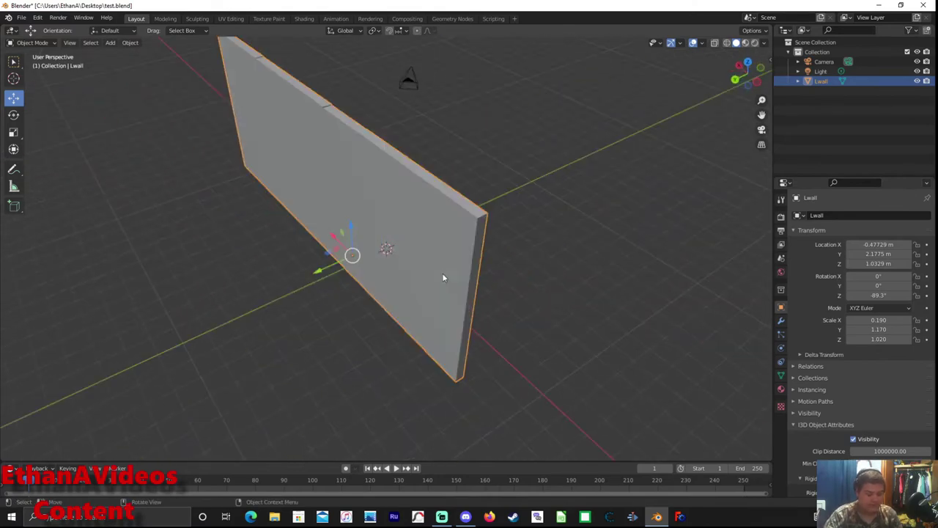
key("shift+d")
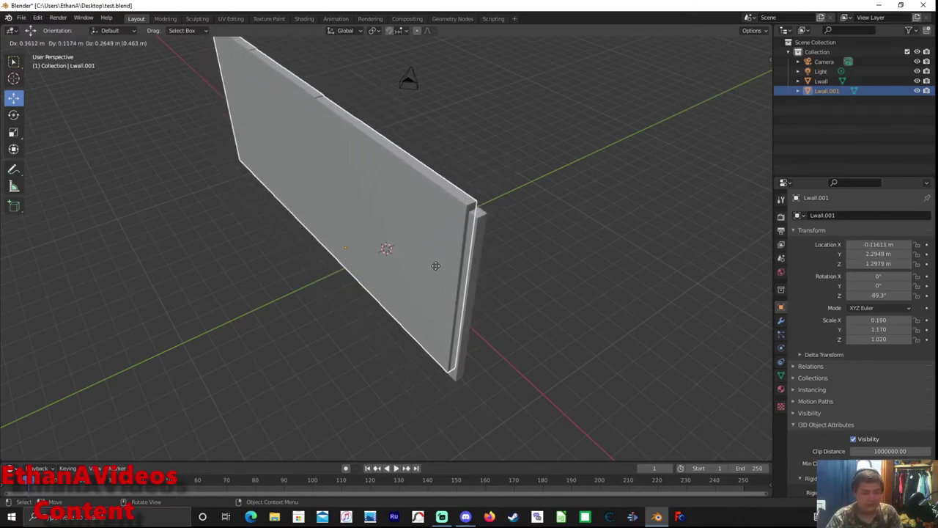
Cancel the pending move and slide Lwall.001 step by step along Y, away from Lwall
right_click(435, 266)
middle_click_drag(568, 292, 302, 259)
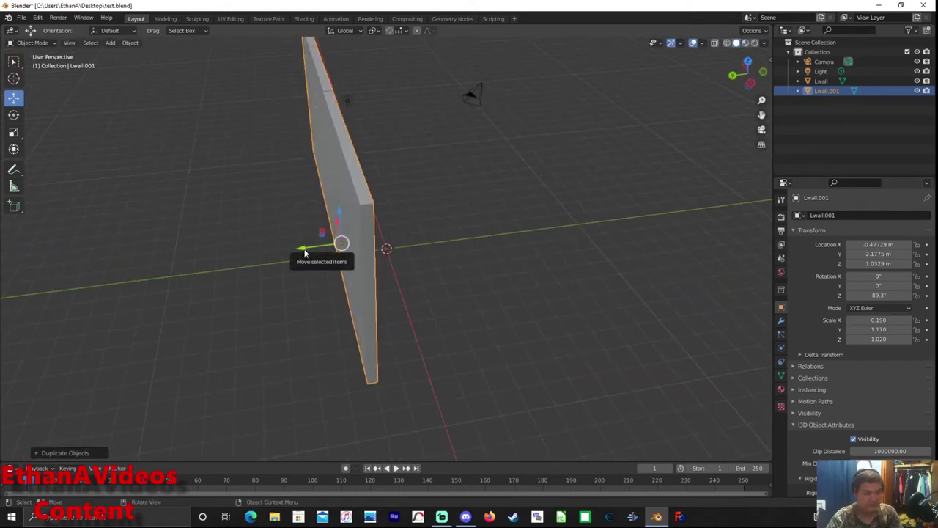
left_click_drag(306, 253, 540, 297)
middle_click_drag(541, 296, 501, 323)
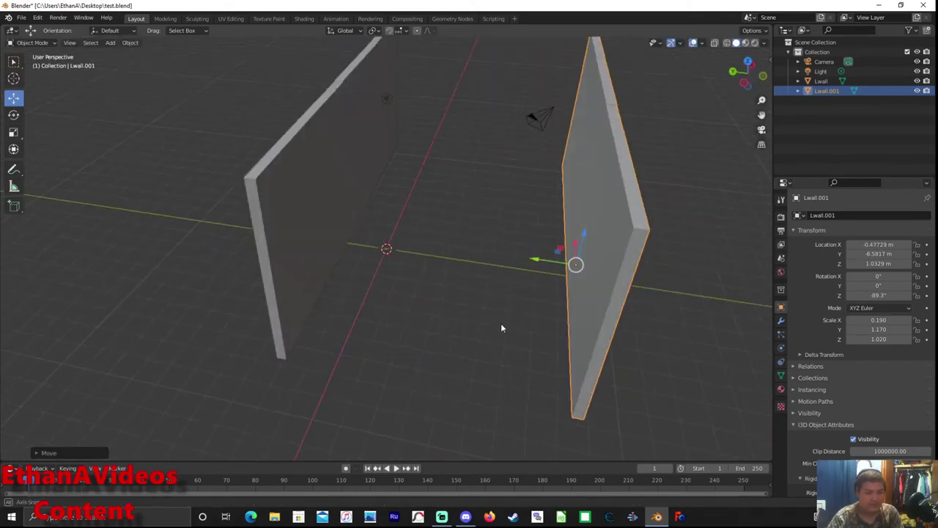
left_click_drag(535, 262, 557, 289)
middle_click_drag(557, 289, 521, 306)
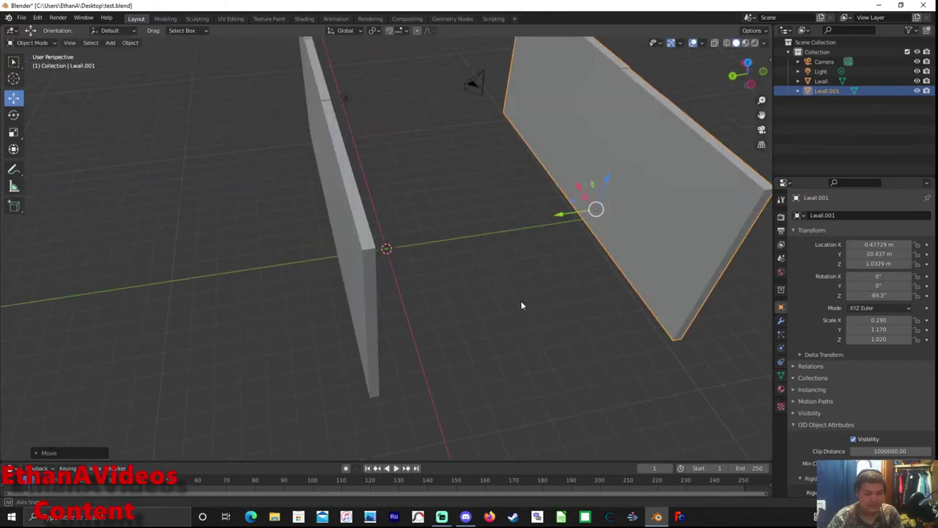
left_click_drag(566, 217, 618, 297)
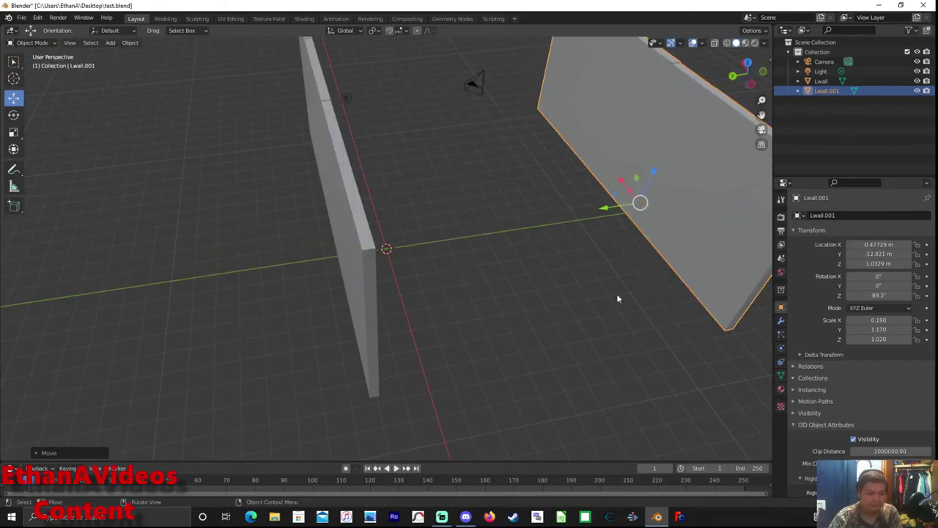
mouse_move(618, 298)
middle_mouse_down()
mouse_move(608, 321)
mouse_move(583, 305)
mouse_move(540, 304)
mouse_move(614, 303)
middle_mouse_up()
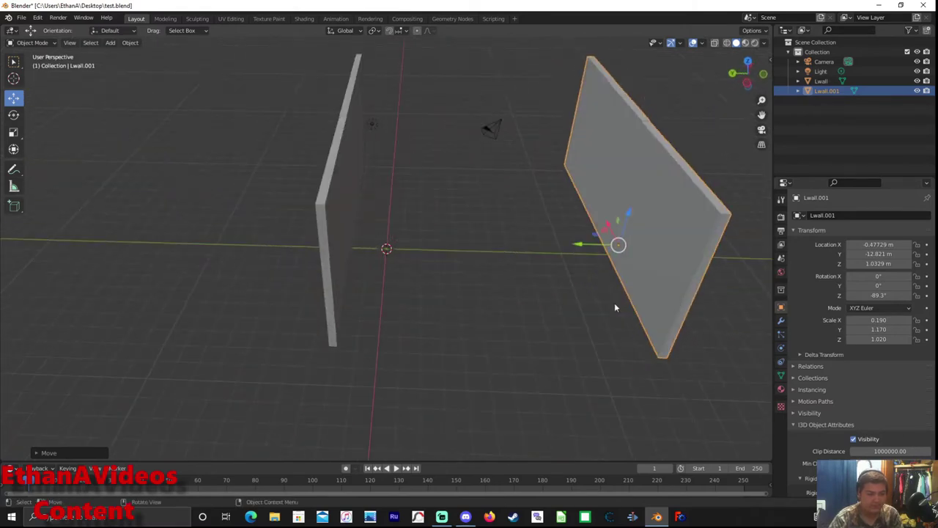
left_click_drag(584, 248, 660, 260)
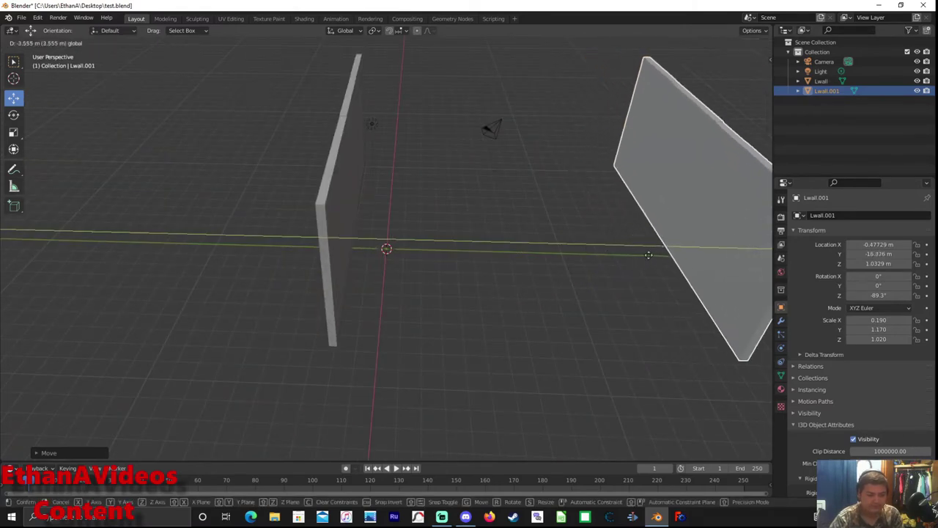
Nudge Lwall.001 further along Y to about -21.028 m, parallel to Lwall
mouse_move(354, 274)
middle_mouse_down()
mouse_move(490, 286)
mouse_move(481, 278)
mouse_move(535, 296)
mouse_move(653, 291)
mouse_move(653, 270)
mouse_move(681, 266)
mouse_move(383, 251)
mouse_move(308, 310)
mouse_move(358, 315)
mouse_move(379, 364)
mouse_move(452, 329)
middle_mouse_up()
scroll(322, 304, "up", 5)
middle_click_drag(392, 283, 537, 292)
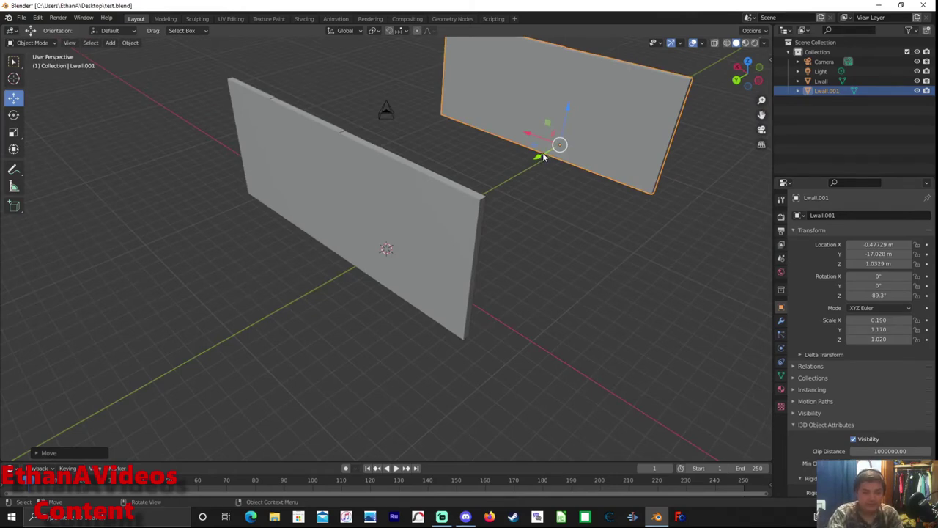
left_click_drag(543, 157, 619, 200)
mouse_move(618, 200)
middle_mouse_down()
mouse_move(537, 194)
mouse_move(532, 216)
mouse_move(481, 202)
mouse_move(569, 214)
middle_mouse_up()
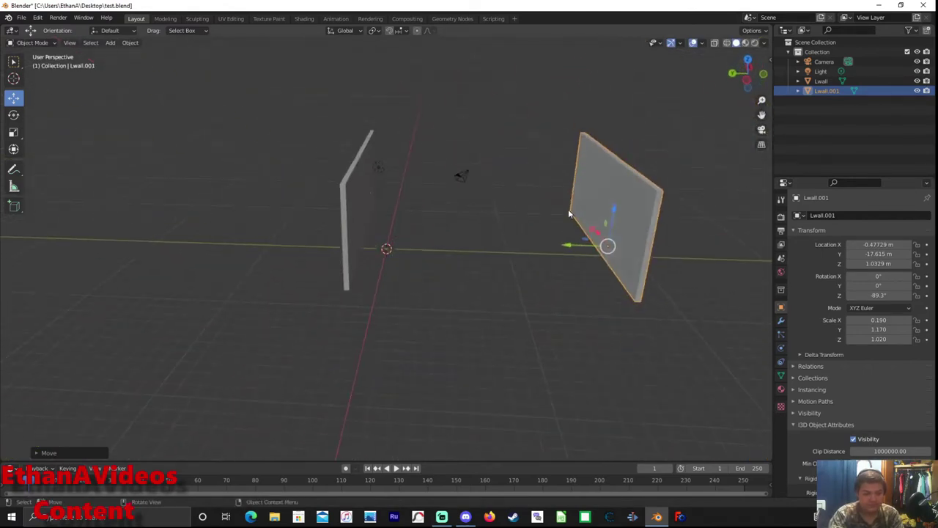
left_click_drag(570, 246, 617, 250)
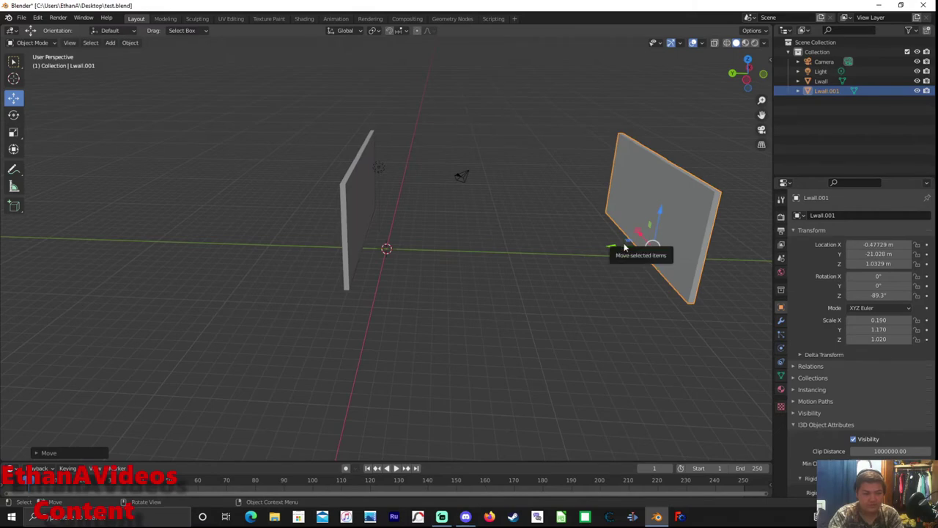
mouse_move(540, 257)
middle_mouse_down()
mouse_move(463, 257)
mouse_move(572, 274)
mouse_move(403, 281)
mouse_move(515, 315)
mouse_move(528, 266)
mouse_move(506, 269)
mouse_move(549, 292)
middle_mouse_up()
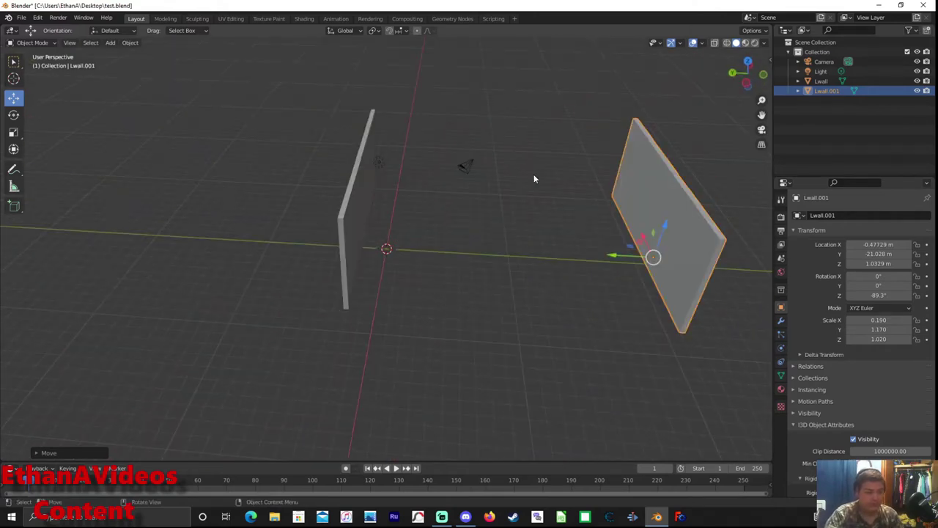
mouse_move(534, 176)
middle_mouse_down()
mouse_move(479, 179)
mouse_move(489, 181)
middle_mouse_up()
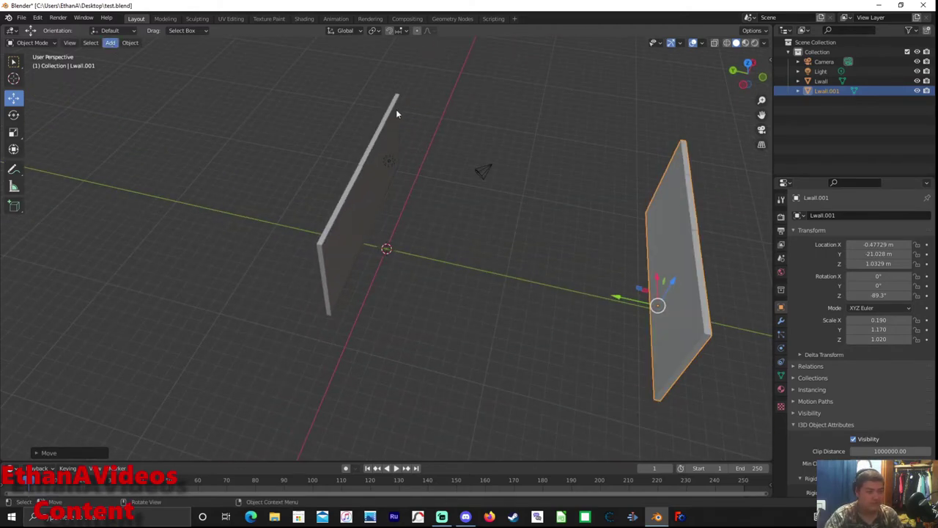
Deselect the wall and add a new cube mesh at the origin
left_click(620, 158)
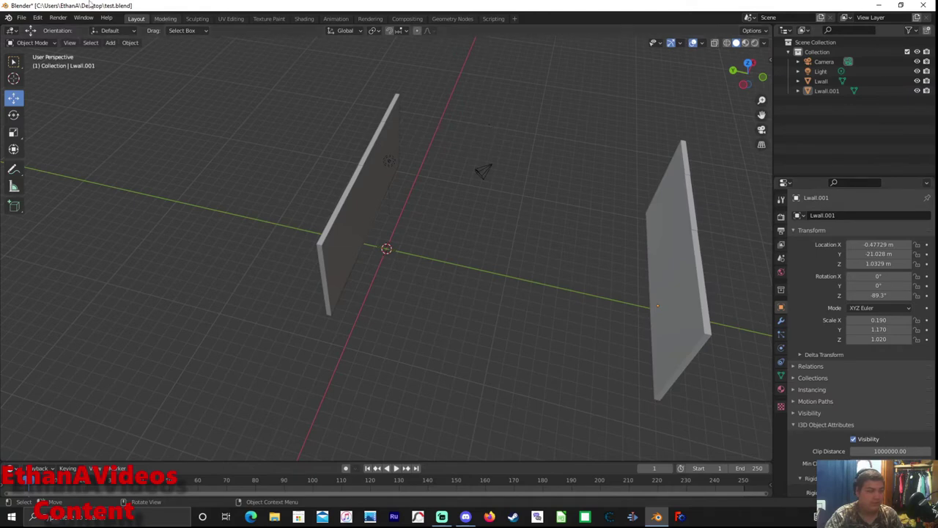
left_click(109, 46)
mouse_move(123, 53)
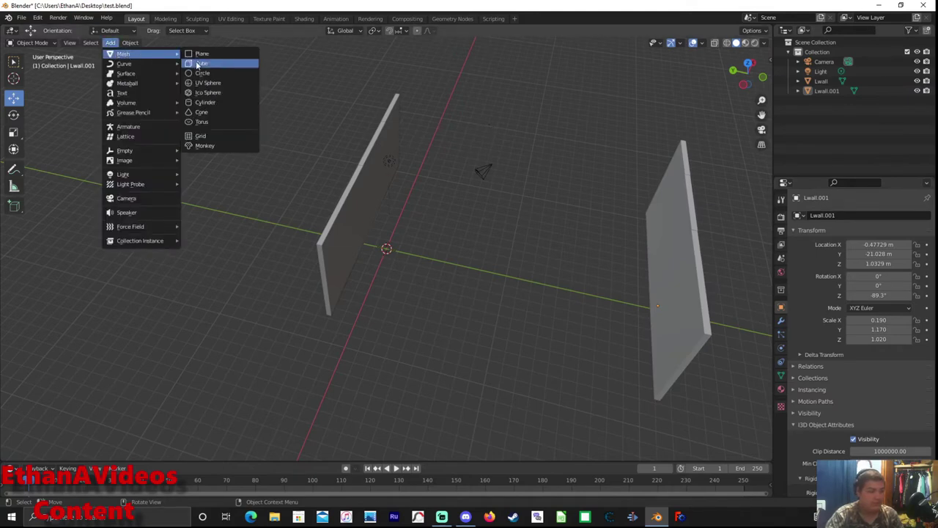
left_click(199, 63)
middle_click_drag(481, 261, 440, 264)
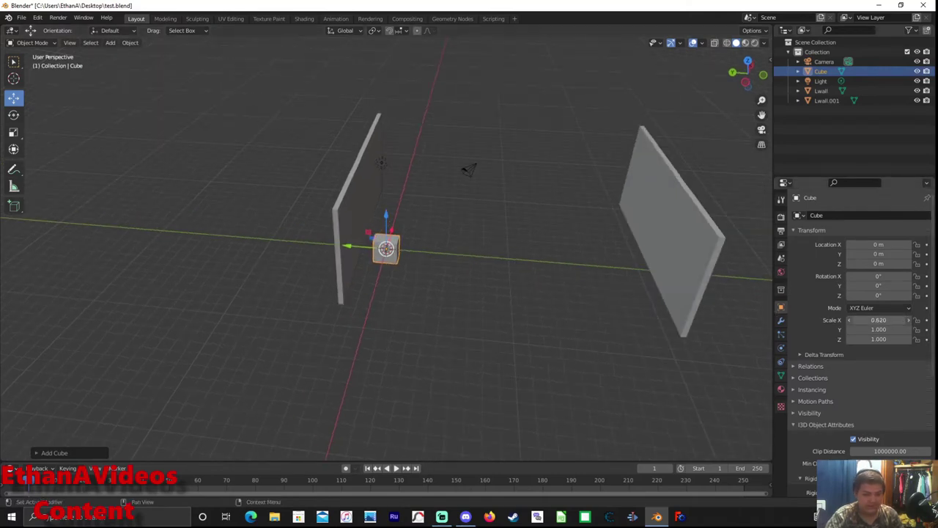
Scale the cube to 0.25 on X and 1.73 on Y
left_click_drag(880, 320, 858, 320)
scroll(522, 282, "up", 5)
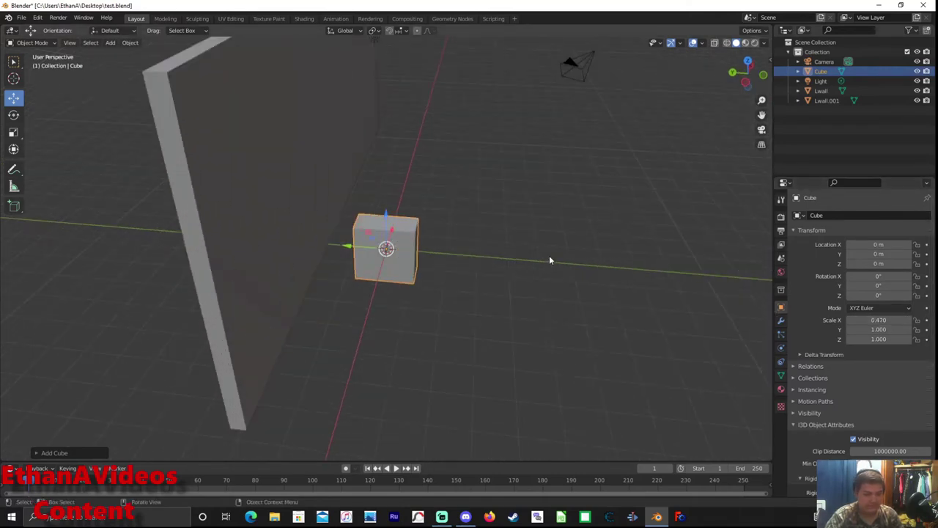
middle_click_drag(549, 260, 547, 271)
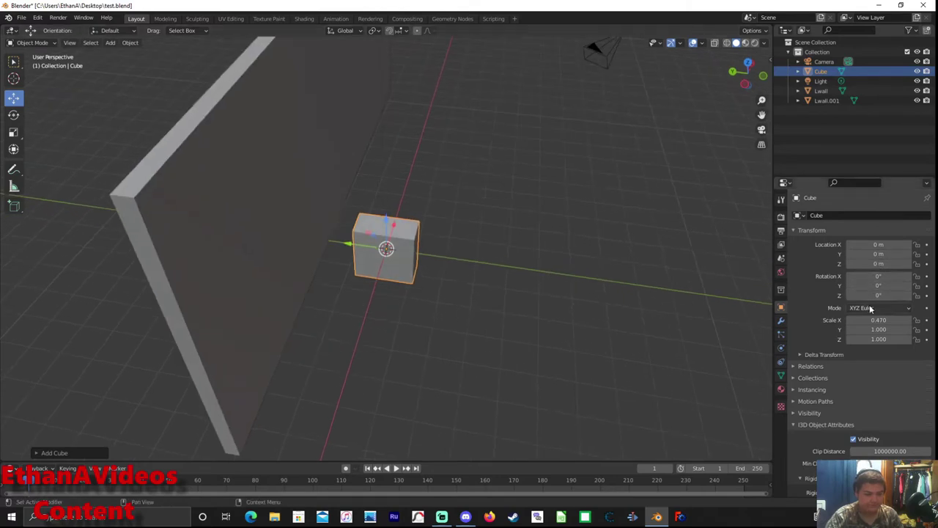
left_click(849, 320)
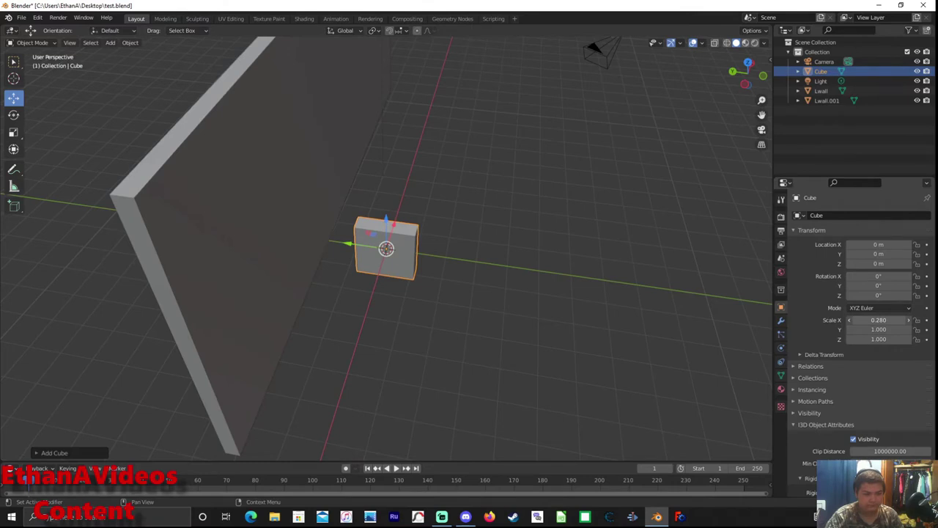
left_click_drag(880, 329, 916, 329)
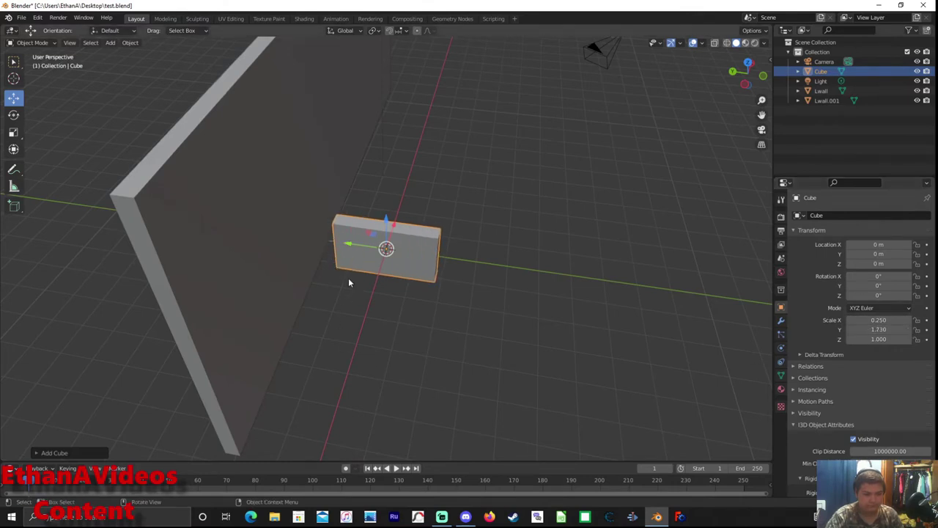
Move the cube along Y to -2.5 m and stretch its Z scale to 2.32
left_click_drag(359, 244, 429, 255)
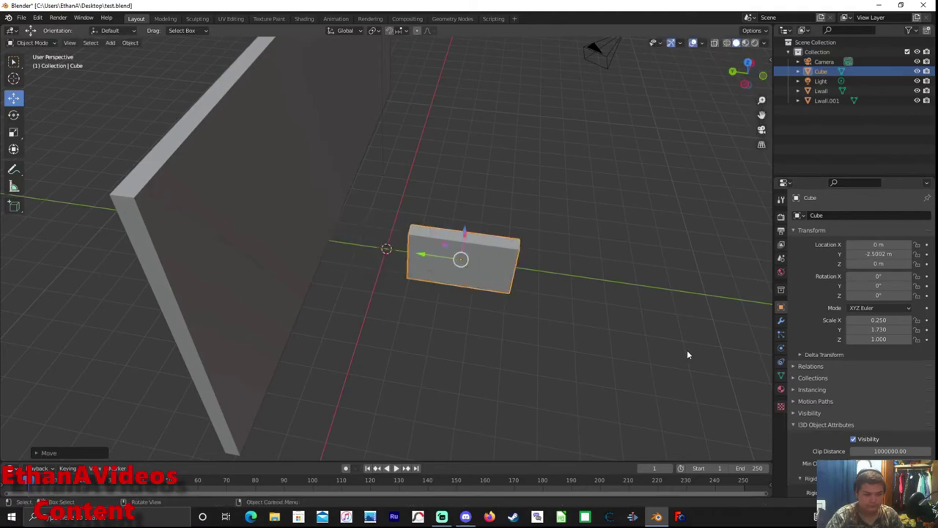
left_click_drag(873, 339, 924, 339)
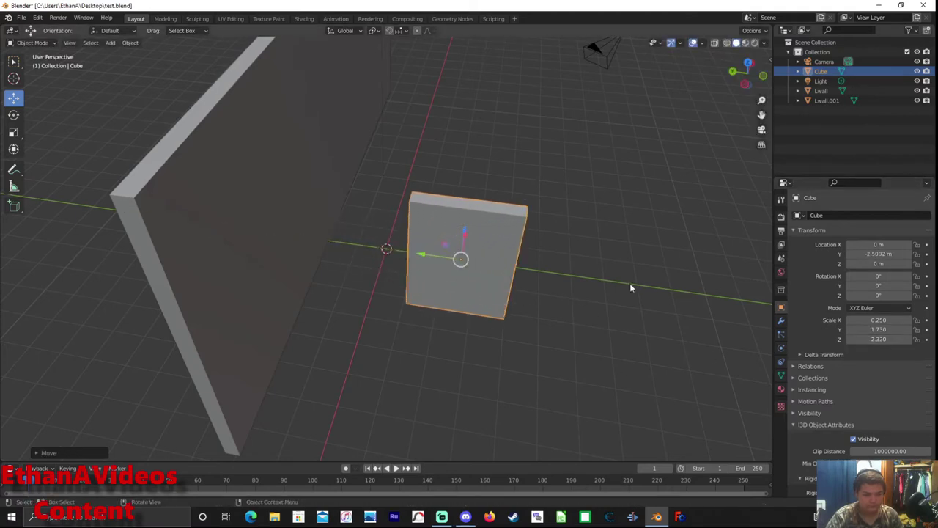
middle_click_drag(630, 287, 499, 280)
mouse_move(497, 318)
middle_mouse_down()
mouse_move(580, 325)
mouse_move(553, 311)
middle_mouse_up()
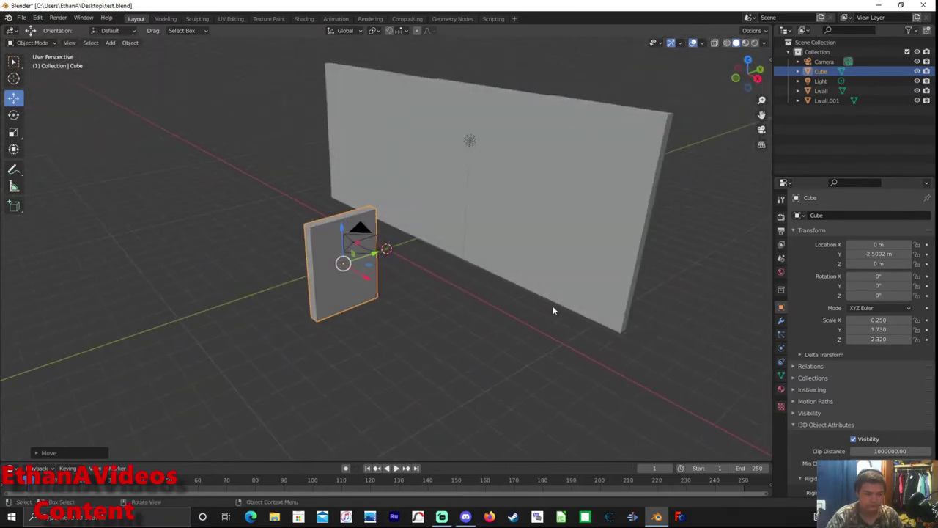
Move the cube along X to about 8.35 m and along Y to about -7.48 m
left_click_drag(363, 279, 477, 373)
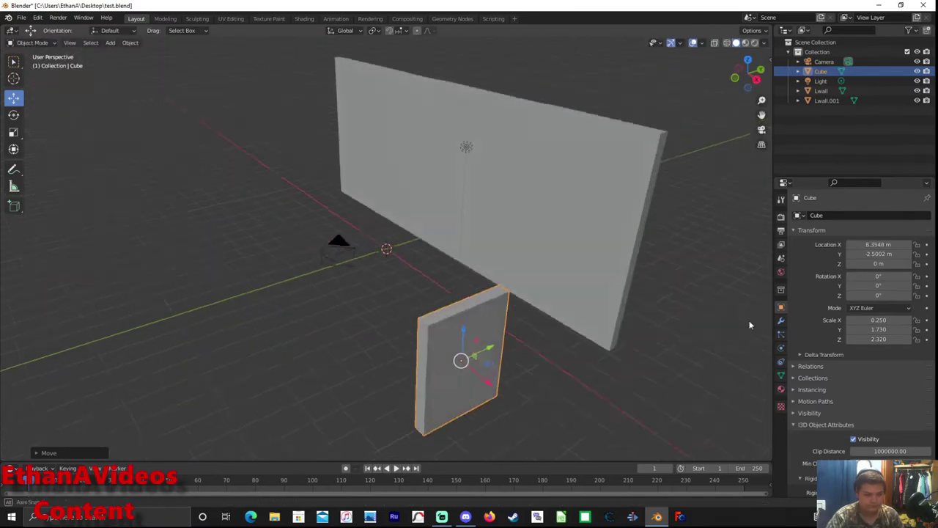
mouse_move(750, 325)
middle_mouse_down()
mouse_move(641, 322)
mouse_move(656, 314)
middle_mouse_up()
scroll(642, 326, "down", 3)
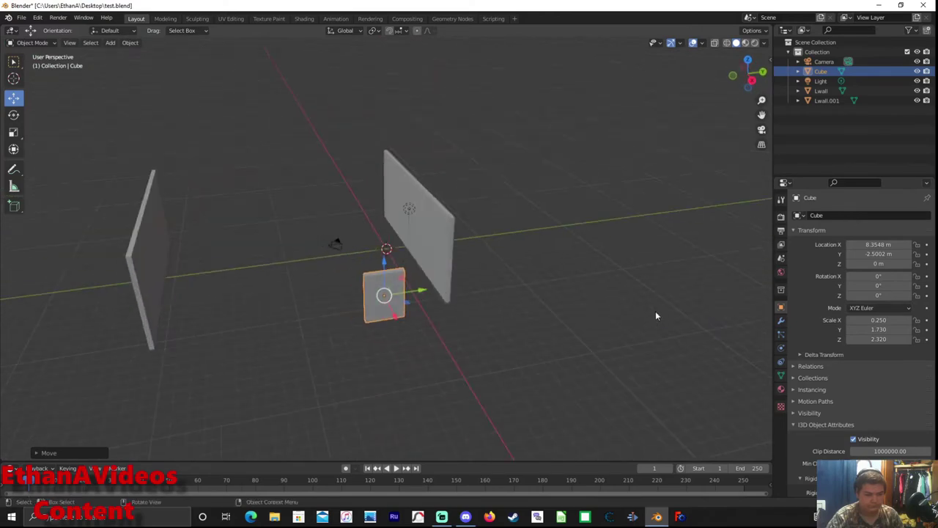
left_click_drag(425, 297, 352, 295)
left_click(354, 296)
mouse_move(354, 295)
middle_mouse_down()
mouse_move(479, 308)
mouse_move(524, 297)
middle_mouse_up()
Refine the cube's X position in small moves until it reaches 10.063 m
left_click_drag(481, 303, 557, 301)
mouse_move(557, 301)
middle_mouse_down()
mouse_move(561, 291)
mouse_move(535, 290)
middle_mouse_up()
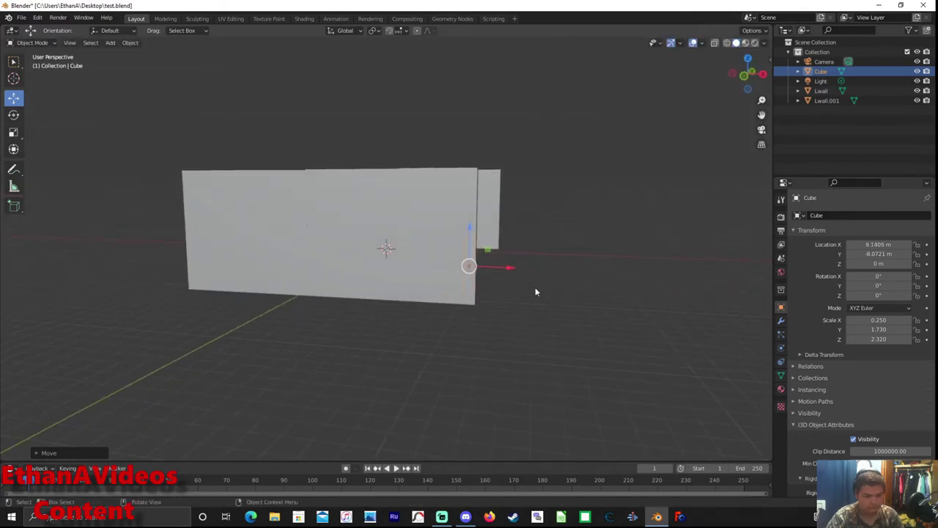
left_click_drag(511, 270, 520, 269)
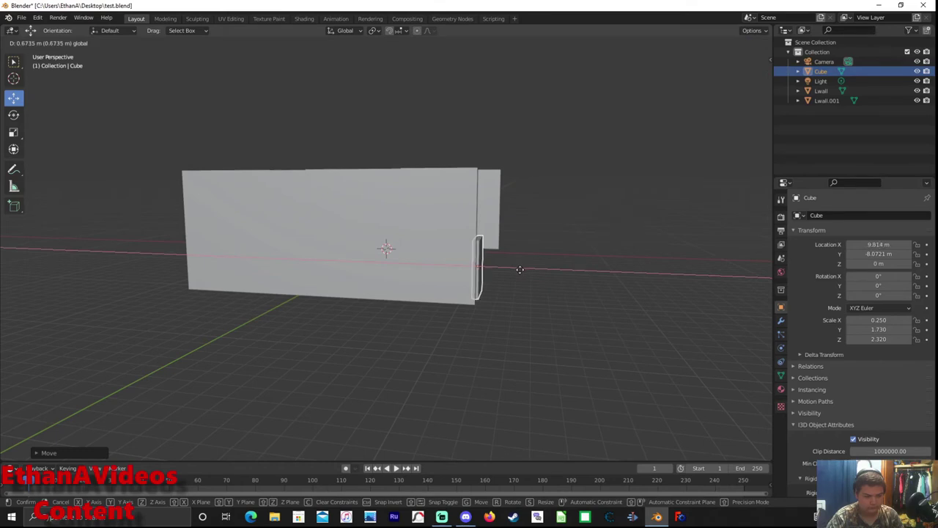
left_click_drag(521, 270, 574, 298)
mouse_move(574, 298)
middle_mouse_down()
mouse_move(614, 308)
mouse_move(589, 305)
mouse_move(612, 379)
mouse_move(623, 354)
middle_mouse_up()
scroll(615, 306, "up", 2)
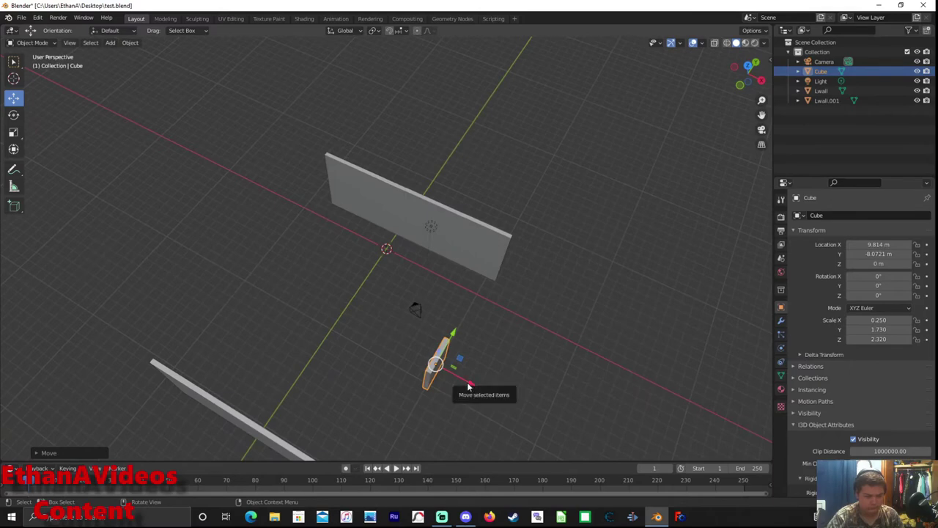
left_click_drag(467, 387, 475, 388)
Lengthen the cube's Y scale to 9.97 and shift it along X toward the side walls
middle_click_drag(541, 335, 494, 300)
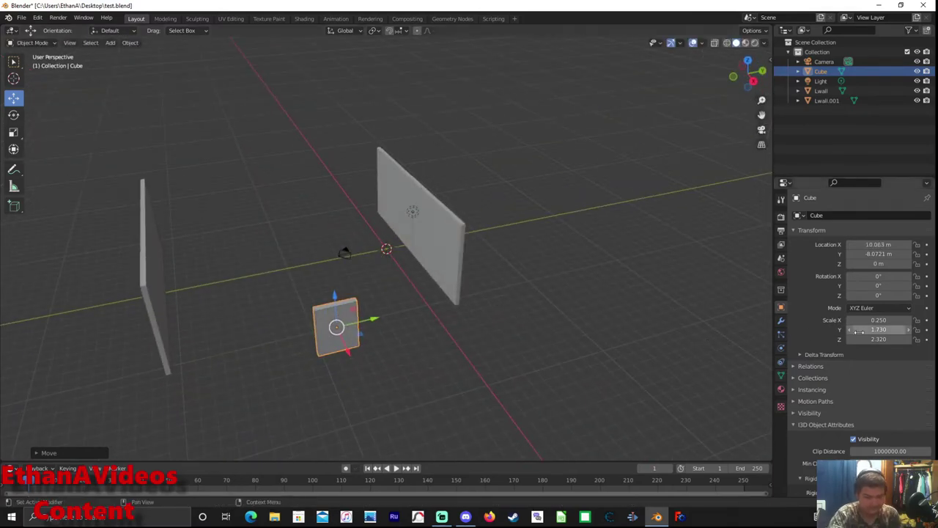
left_click_drag(880, 329, 920, 329)
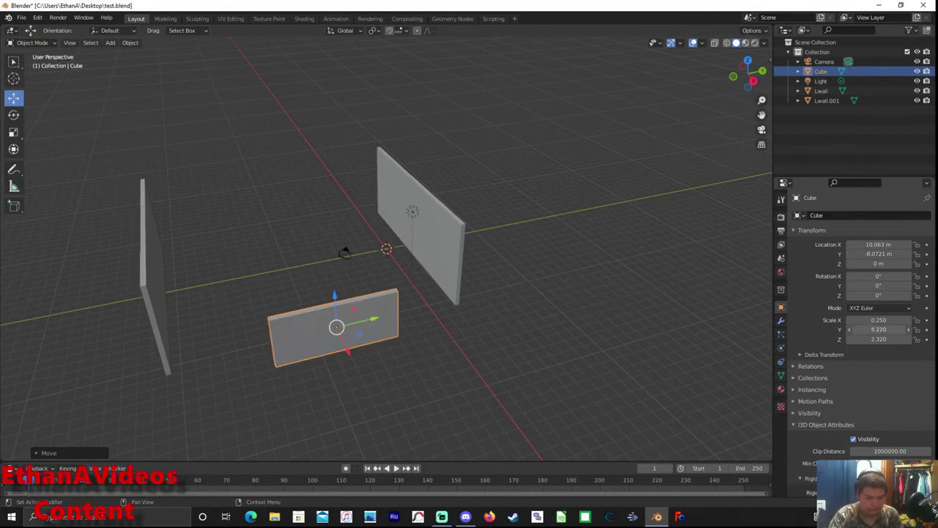
left_click_drag(840, 334, 911, 329)
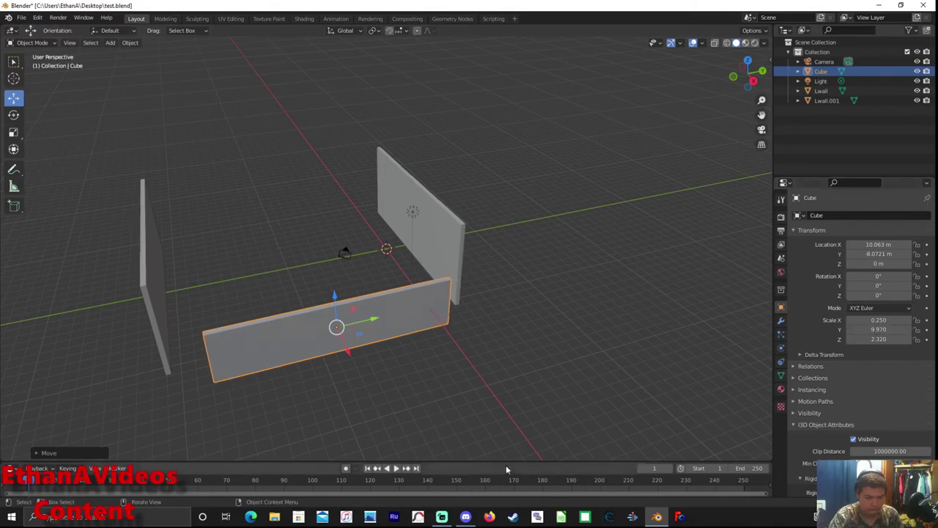
mouse_move(513, 411)
middle_mouse_down()
mouse_move(479, 352)
mouse_move(419, 341)
middle_mouse_up()
left_click_drag(429, 354, 412, 344)
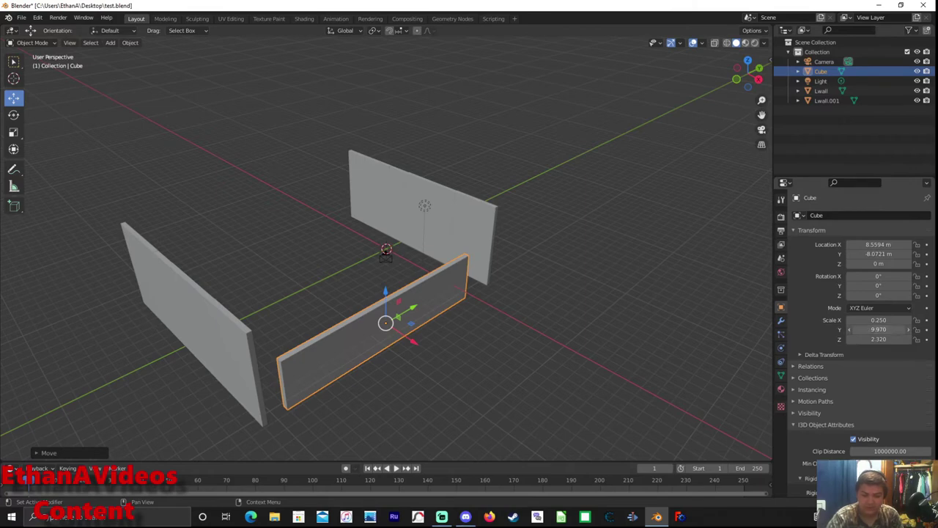
Fine-tune the panel's Y scale value, then slide it along Y to about -8.62 m
mouse_move(879, 330)
left_mouse_down()
mouse_move(901, 329)
mouse_move(882, 329)
left_mouse_up()
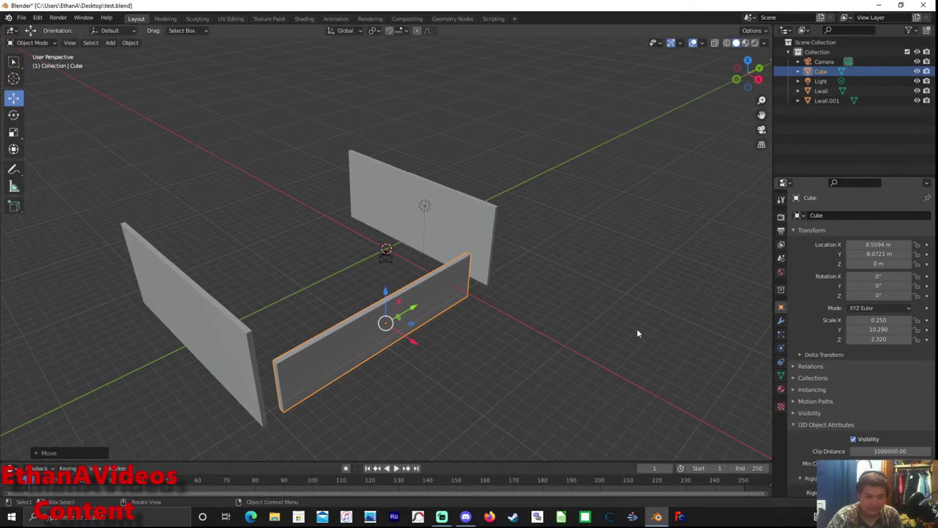
middle_click_drag(637, 330, 594, 335)
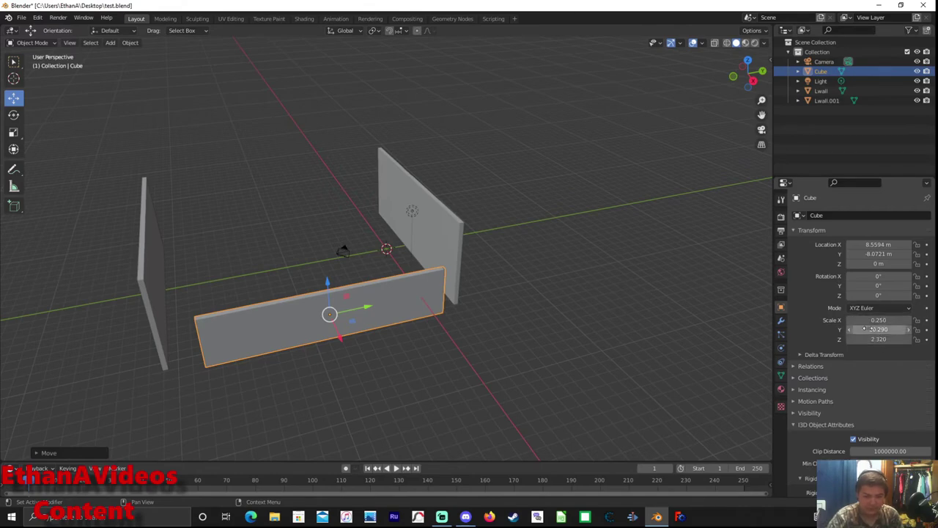
left_click(867, 331)
type("11.350")
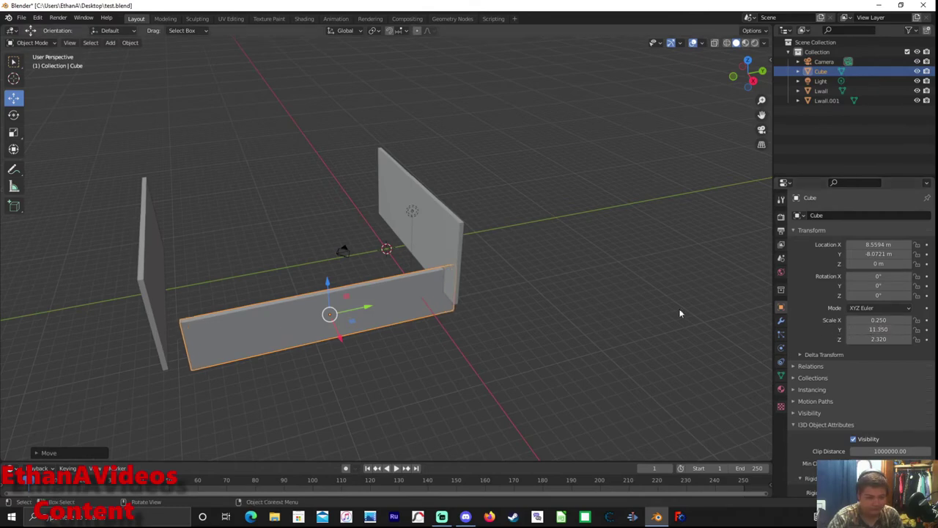
middle_click_drag(681, 314, 649, 246)
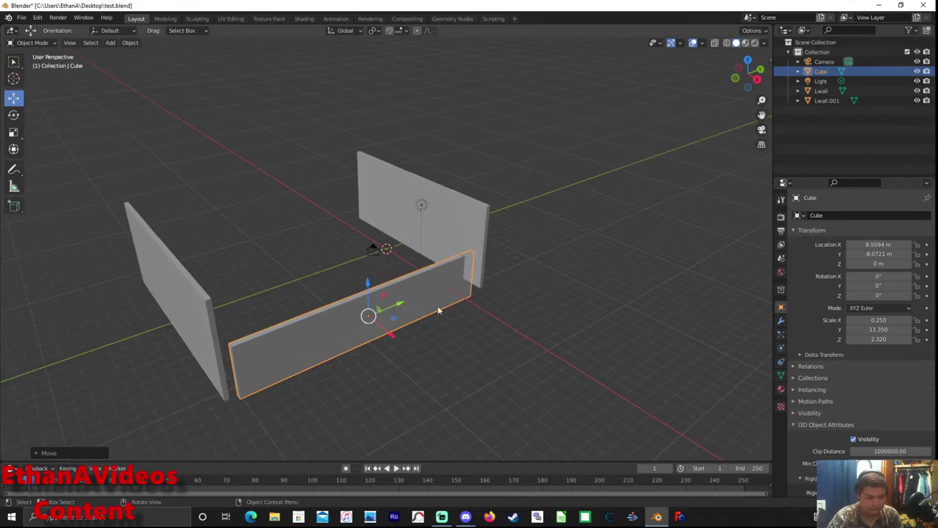
left_click_drag(396, 312, 390, 308)
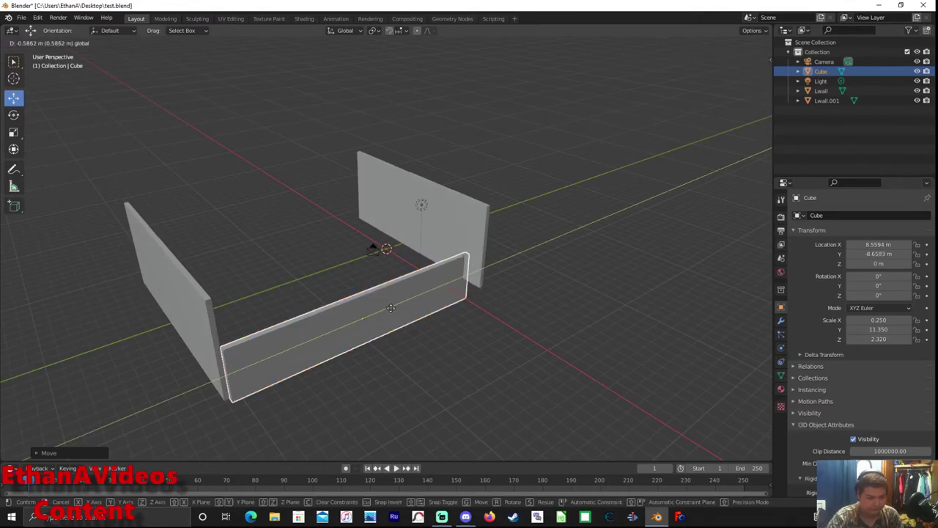
left_click(391, 308)
mouse_move(390, 308)
middle_mouse_down()
mouse_move(540, 266)
mouse_move(506, 256)
mouse_move(557, 236)
mouse_move(543, 258)
mouse_move(551, 274)
mouse_move(541, 303)
middle_mouse_up()
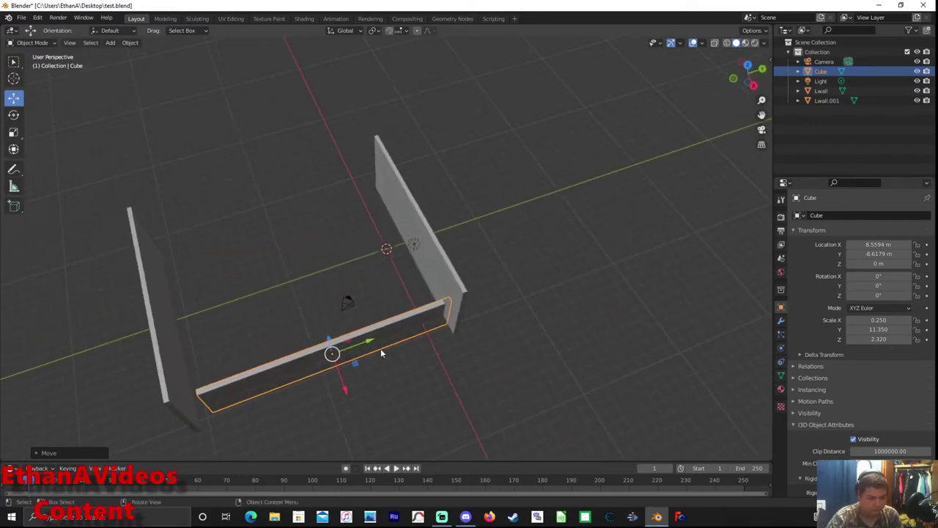
left_click_drag(372, 345, 369, 352)
mouse_move(422, 334)
middle_mouse_down()
mouse_move(450, 313)
mouse_move(450, 296)
mouse_move(434, 291)
mouse_move(474, 275)
mouse_move(442, 291)
middle_mouse_up()
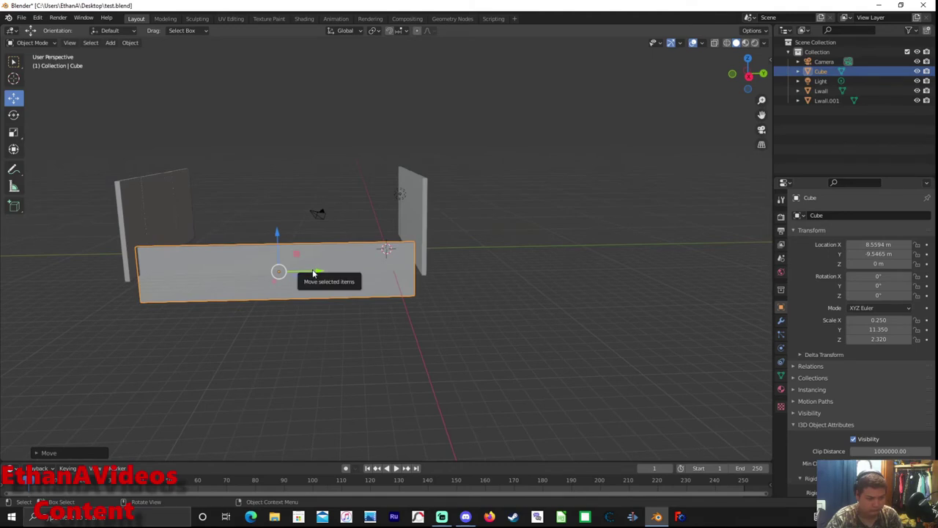
left_click_drag(313, 274, 352, 293)
mouse_move(352, 293)
middle_mouse_down()
mouse_move(408, 329)
mouse_move(385, 342)
mouse_move(394, 394)
mouse_move(409, 402)
mouse_move(471, 391)
mouse_move(457, 374)
mouse_move(440, 264)
middle_mouse_up()
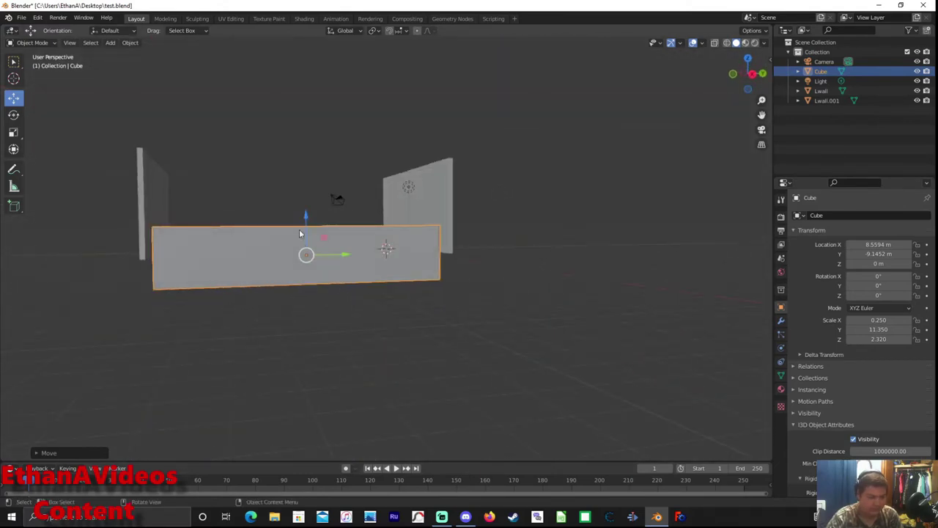
left_click_drag(307, 226, 307, 189)
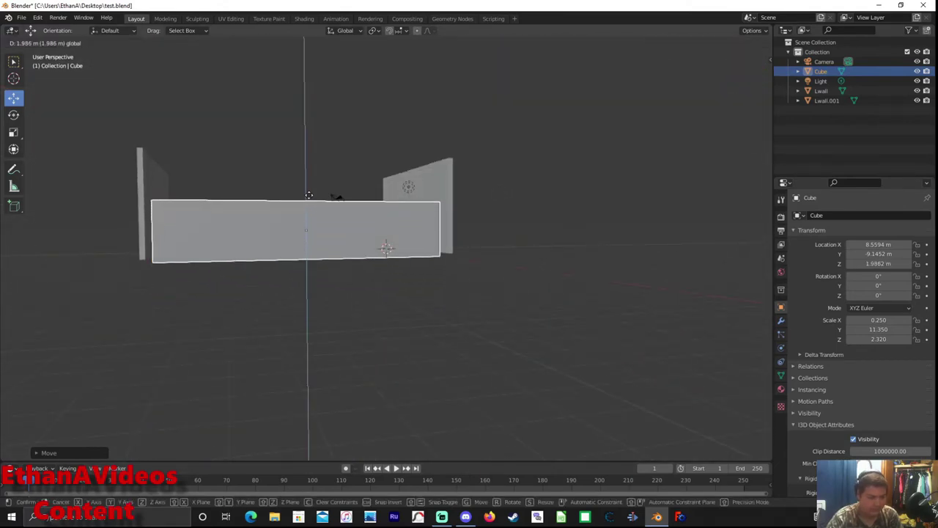
mouse_move(228, 300)
middle_mouse_down()
mouse_move(193, 353)
mouse_move(252, 340)
mouse_move(250, 359)
mouse_move(202, 375)
mouse_move(185, 323)
mouse_move(208, 321)
middle_mouse_up()
scroll(224, 321, "up", 2)
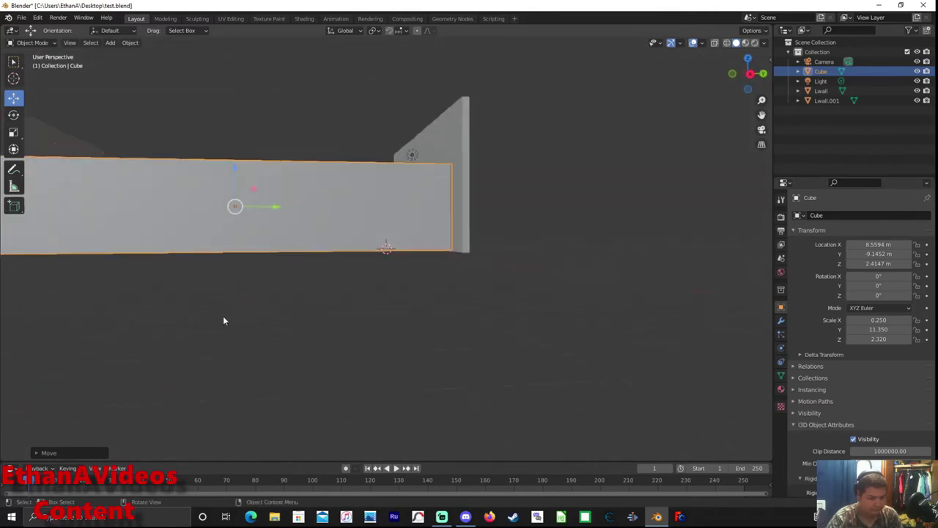
scroll(367, 309, "up", 1)
scroll(348, 306, "up", 1)
scroll(347, 307, "up", 1)
scroll(347, 306, "up", 1)
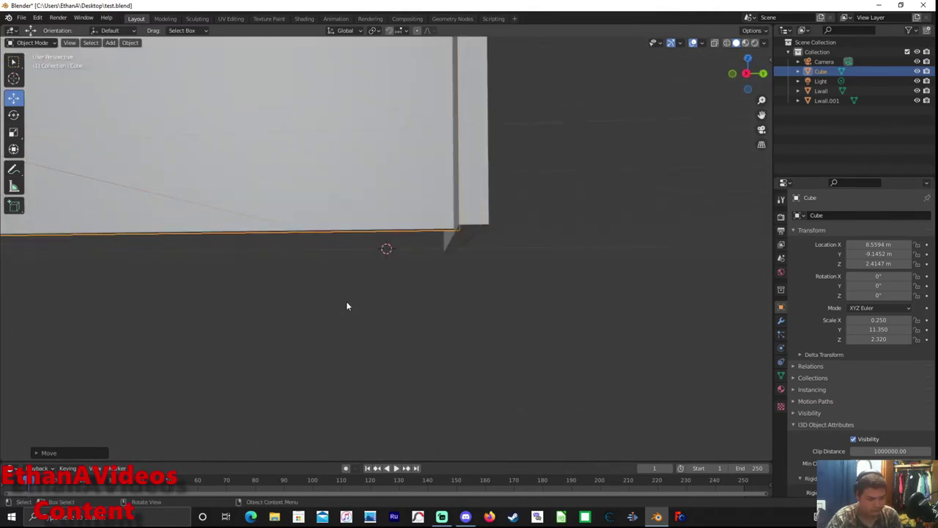
scroll(348, 307, "up", 1)
scroll(348, 307, "down", 3)
Move the Cube wall along X to 10.571 m
middle_click_drag(351, 307, 384, 329)
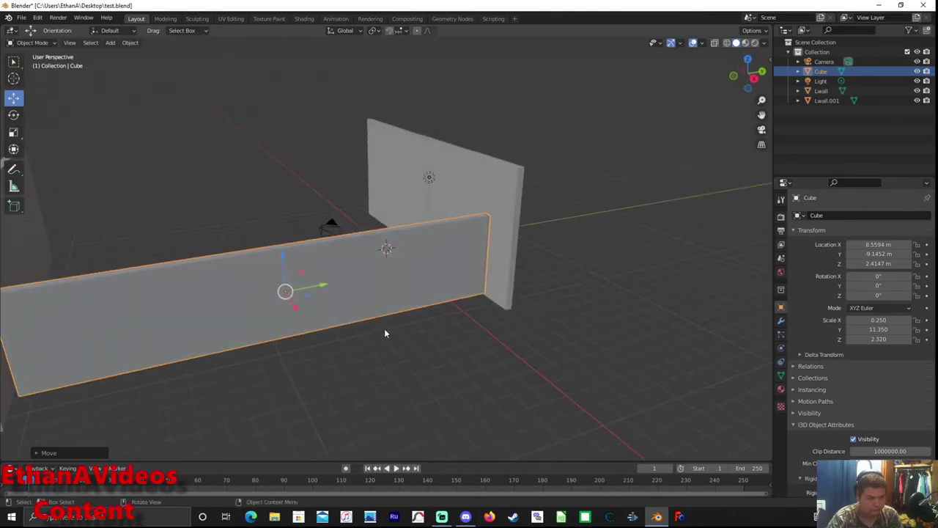
left_click_drag(298, 310, 310, 321)
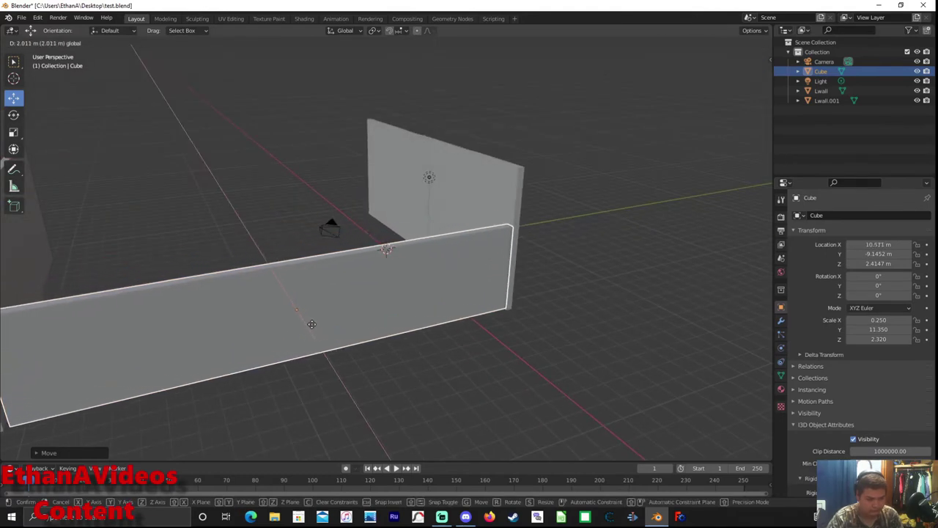
left_click_drag(310, 320, 312, 327)
mouse_move(482, 363)
middle_mouse_down()
mouse_move(503, 352)
mouse_move(404, 356)
mouse_move(400, 366)
middle_mouse_up()
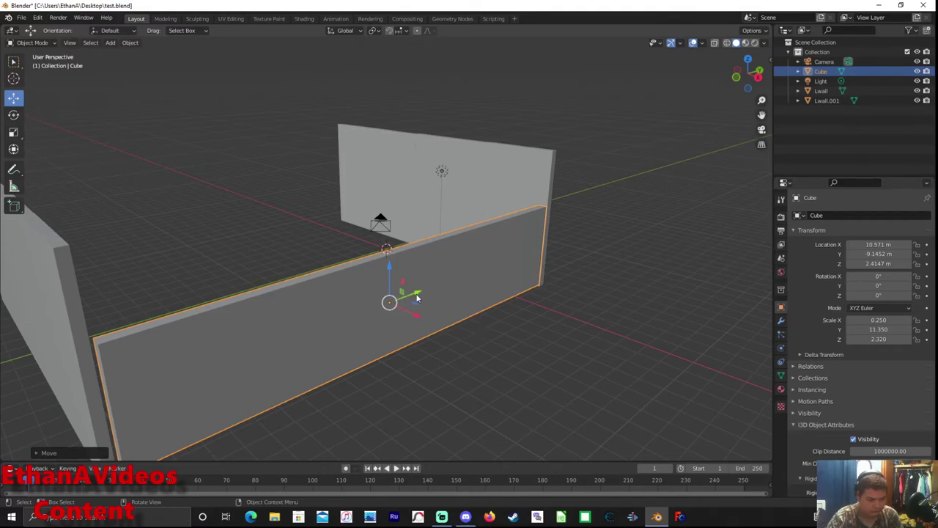
Nudge the wall along Y toward the side wall
left_click_drag(416, 297, 508, 311)
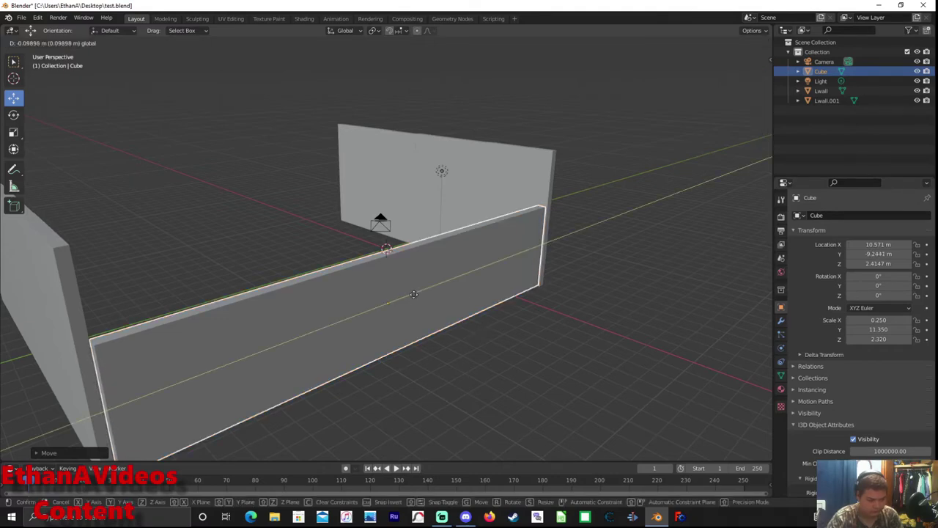
mouse_move(508, 310)
middle_mouse_down()
mouse_move(455, 306)
mouse_move(521, 291)
mouse_move(503, 297)
middle_mouse_up()
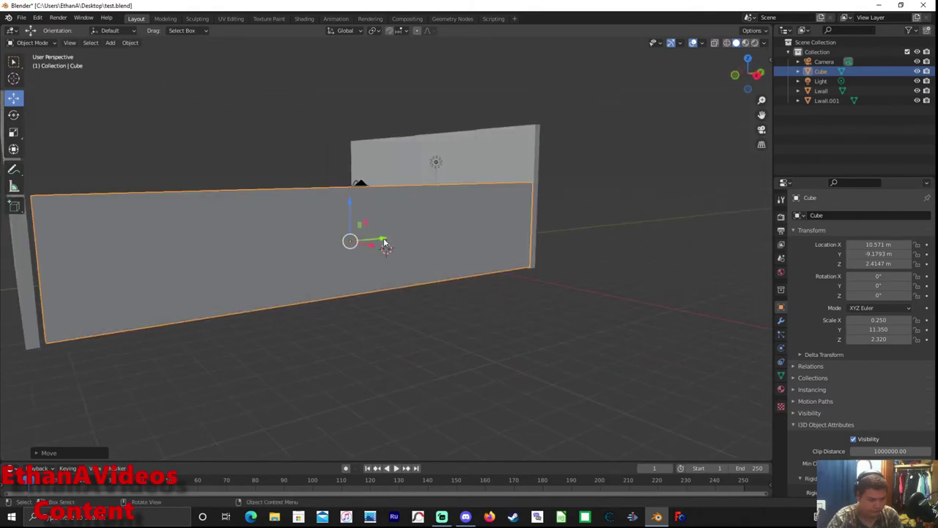
left_click_drag(384, 241, 379, 239)
mouse_move(504, 291)
middle_mouse_down()
mouse_move(460, 290)
mouse_move(470, 289)
middle_mouse_up()
scroll(471, 288, "up", 3)
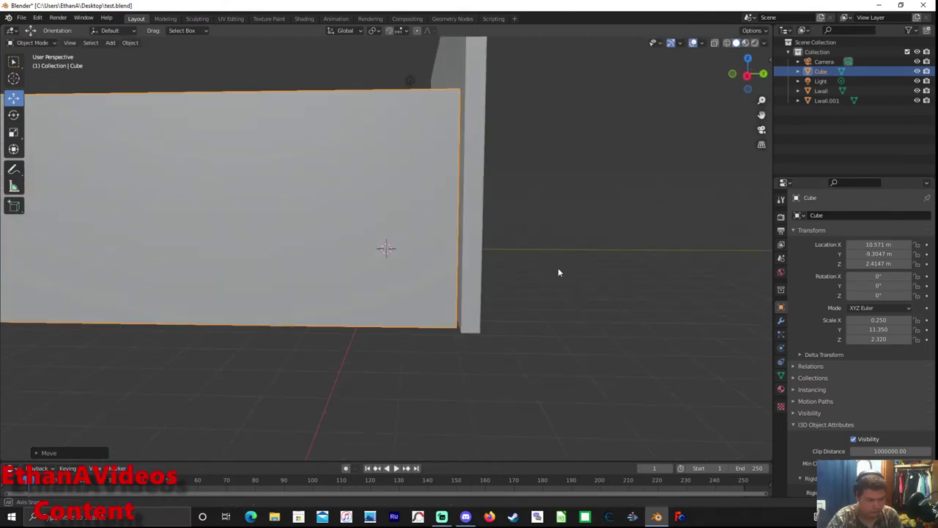
mouse_move(558, 269)
middle_mouse_down()
mouse_move(560, 300)
mouse_move(619, 292)
middle_mouse_up()
scroll(568, 294, "down", 3)
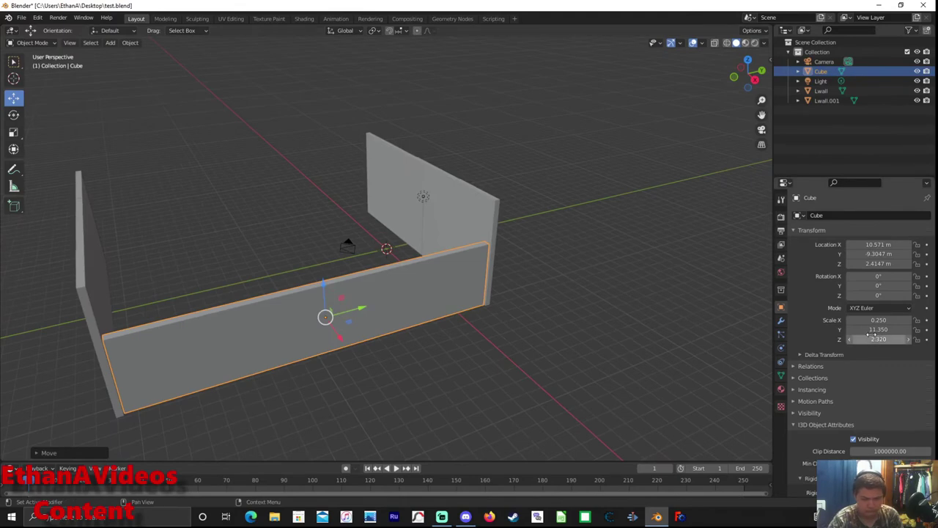
Lengthen the wall to Y scale 11.36 and make a small Y adjustment
left_click_drag(878, 332, 877, 331)
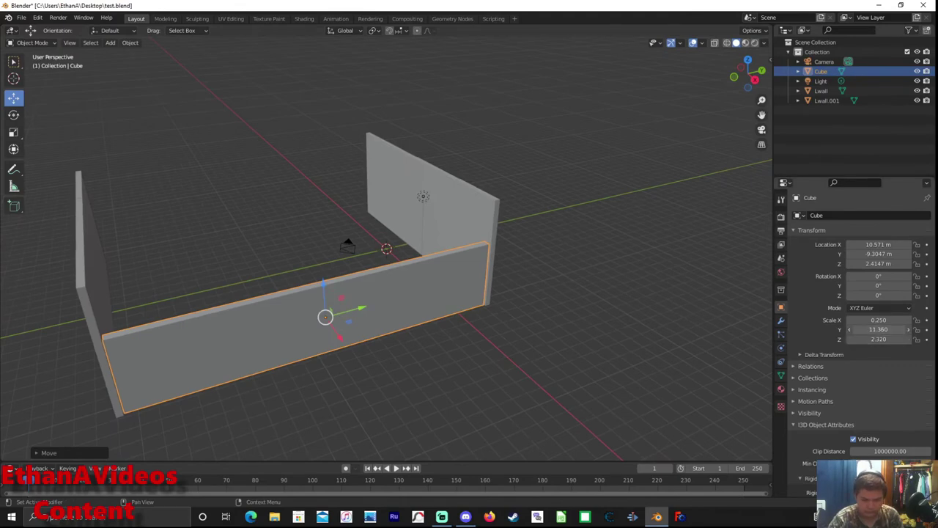
mouse_move(662, 335)
middle_mouse_down()
mouse_move(604, 318)
mouse_move(576, 342)
mouse_move(665, 311)
mouse_move(586, 325)
middle_mouse_up()
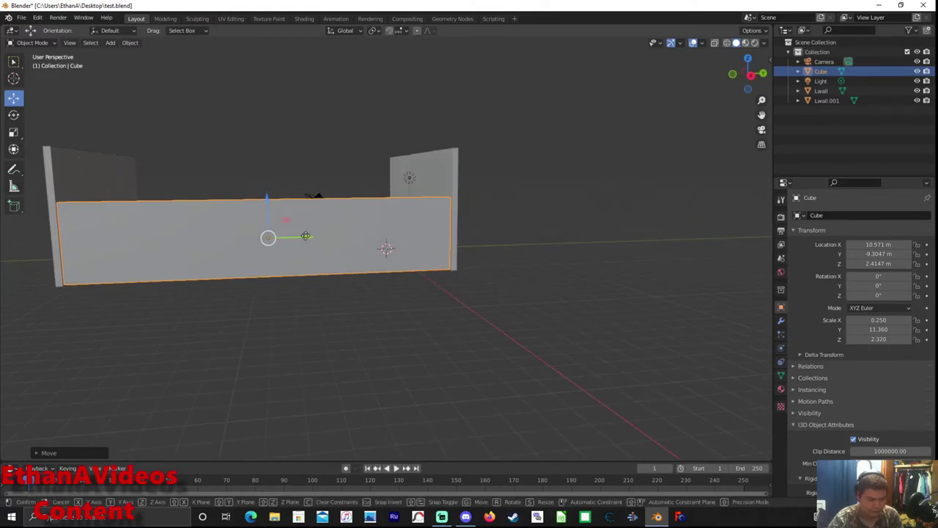
left_click_drag(306, 239, 304, 279)
mouse_move(305, 279)
middle_mouse_down()
mouse_move(255, 340)
mouse_move(267, 342)
middle_mouse_up()
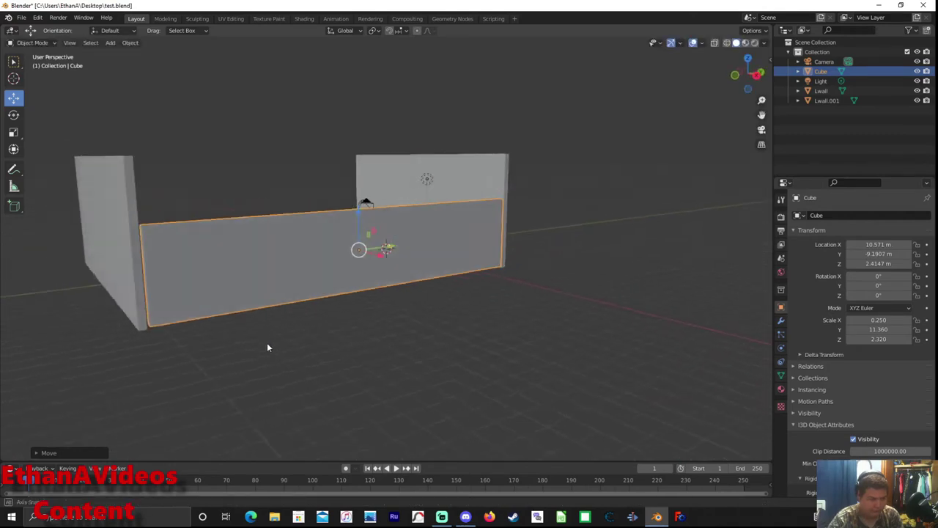
Place the 3D cursor near the Cube wall's left end
scroll(267, 344, "up", 1)
scroll(271, 344, "up", 2)
scroll(286, 341, "up", 2)
scroll(293, 341, "up", 2)
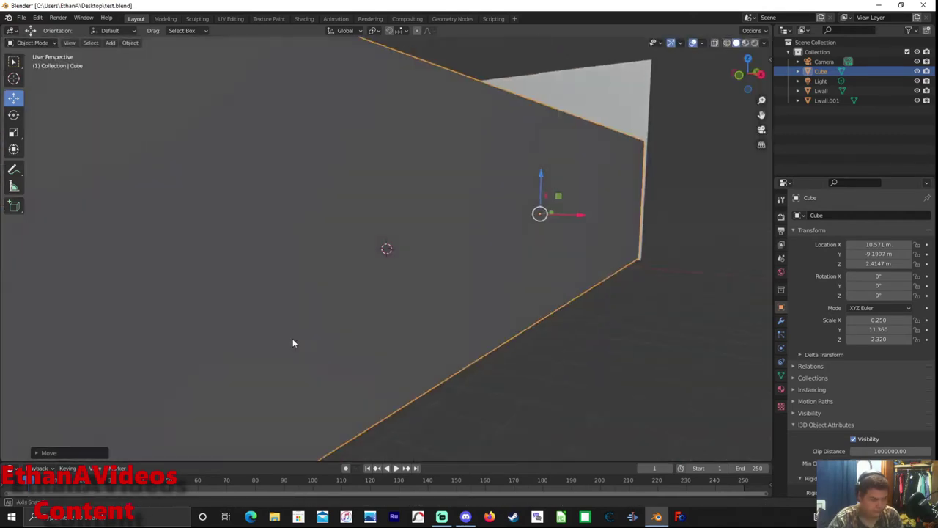
scroll(292, 342, "down", 3)
middle_click_drag(285, 351, 422, 459)
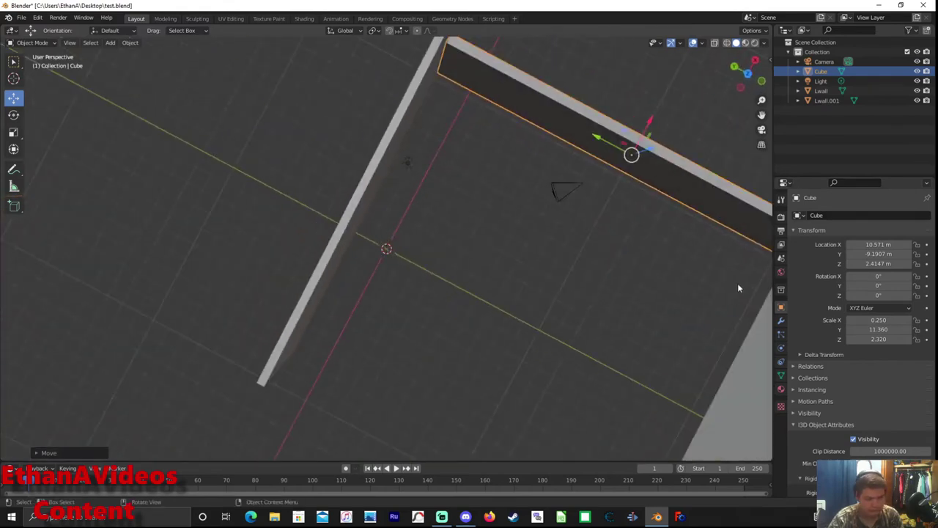
mouse_move(739, 288)
middle_mouse_down()
mouse_move(664, 241)
mouse_move(632, 274)
mouse_move(520, 276)
middle_mouse_up()
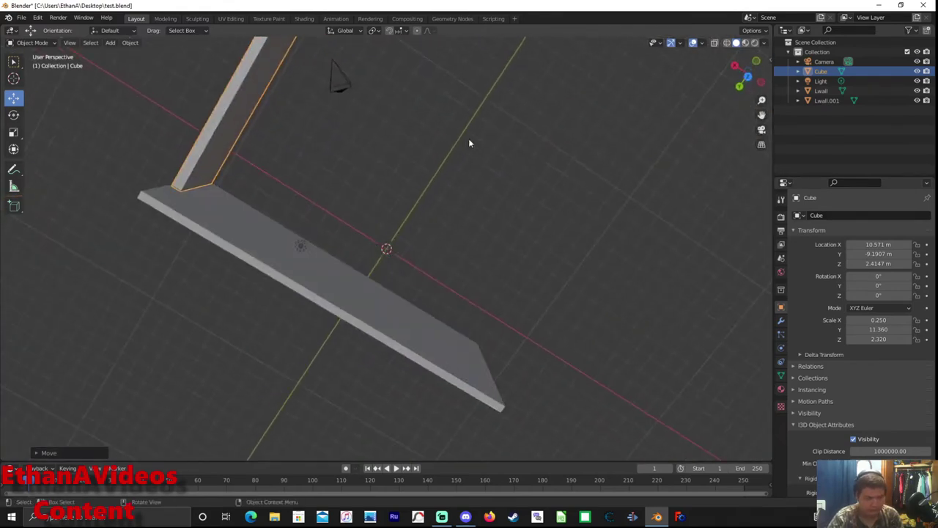
mouse_move(469, 143)
middle_mouse_down()
mouse_move(468, 212)
mouse_move(477, 147)
mouse_move(530, 145)
mouse_move(448, 147)
mouse_move(322, 122)
mouse_move(371, 55)
mouse_move(410, 50)
mouse_move(321, 156)
mouse_move(413, 139)
middle_mouse_up()
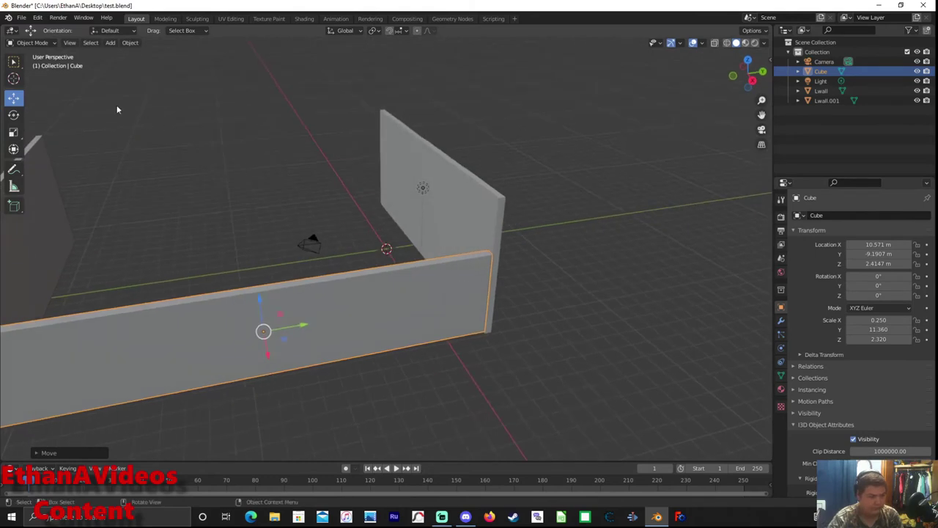
left_click(14, 79)
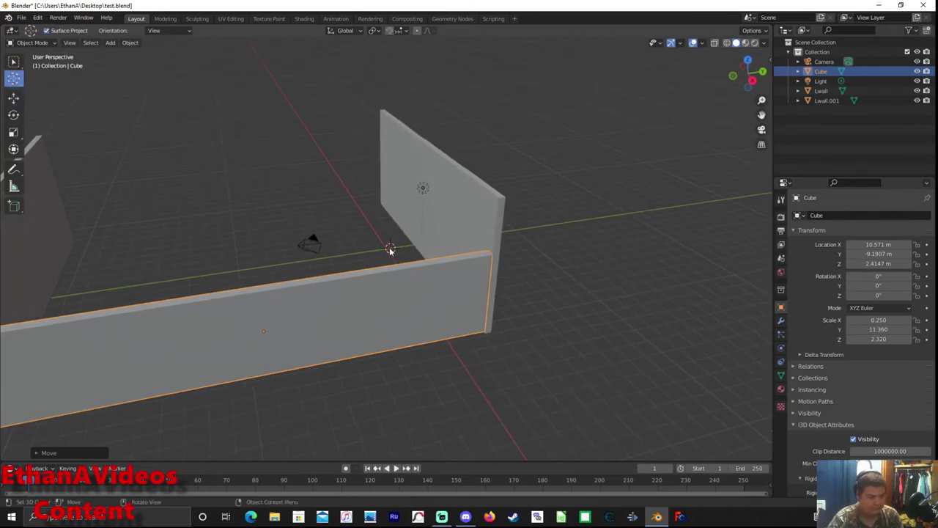
left_click_drag(389, 250, 104, 293)
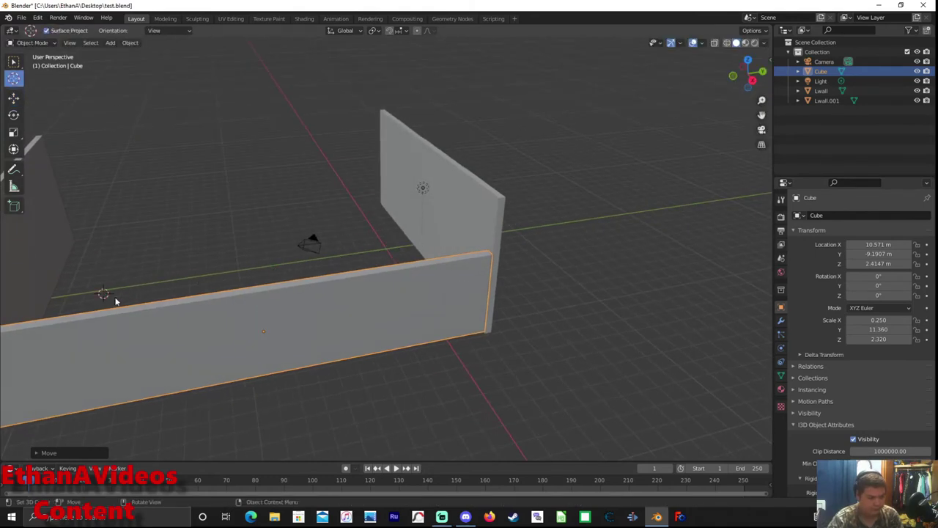
Move the Cube wall along Y to -9.3096 m with the Move tool
left_click(14, 97)
mouse_move(94, 115)
middle_mouse_down()
mouse_move(130, 105)
mouse_move(112, 92)
middle_mouse_up()
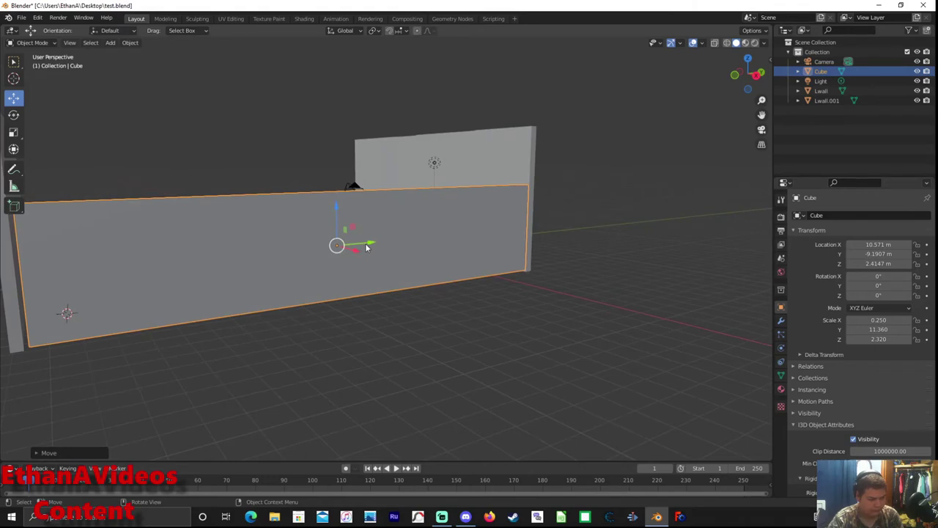
left_click_drag(367, 246, 363, 244)
mouse_move(417, 291)
middle_mouse_down()
mouse_move(388, 307)
mouse_move(396, 335)
middle_mouse_up()
middle_click_drag(240, 190, 265, 168)
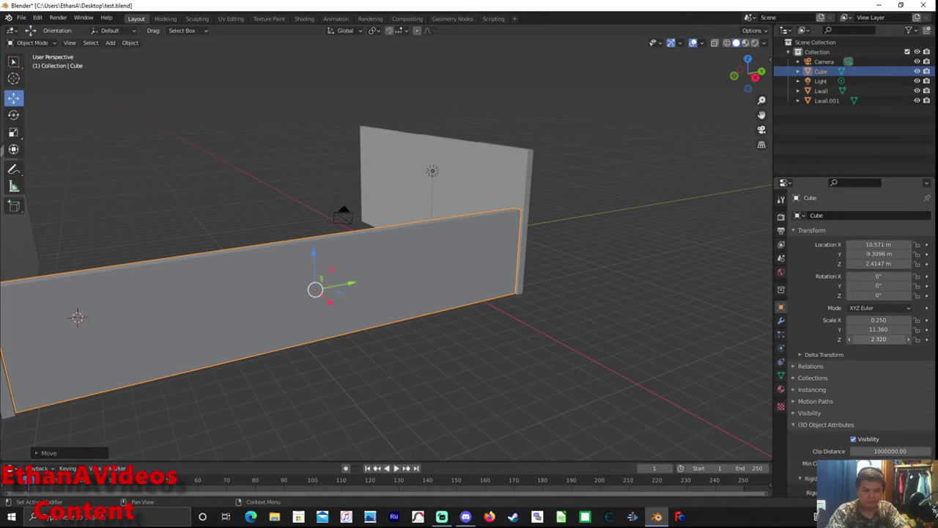
Increase the wall's Z scale to 3.76 and raise it to about Z 3.99 m
left_click_drag(879, 338, 918, 339)
middle_click_drag(411, 317, 404, 316)
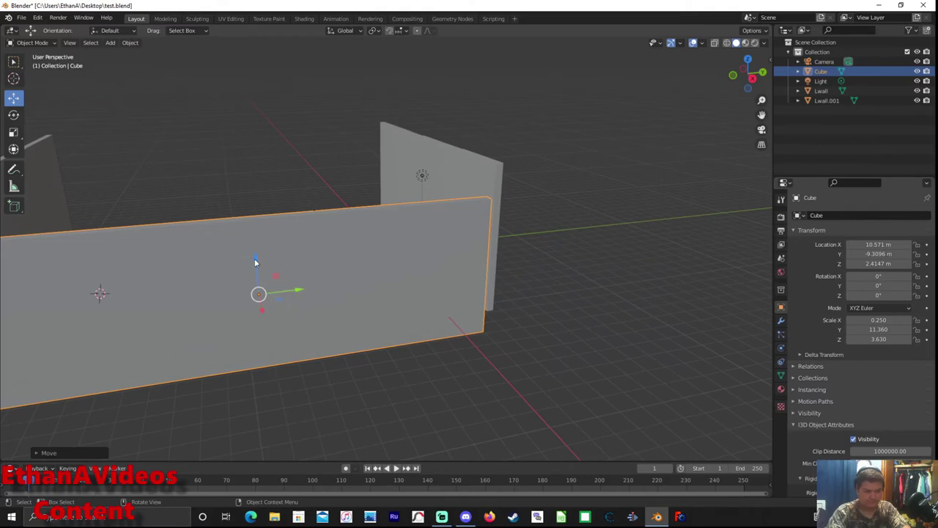
left_click_drag(256, 262, 246, 231)
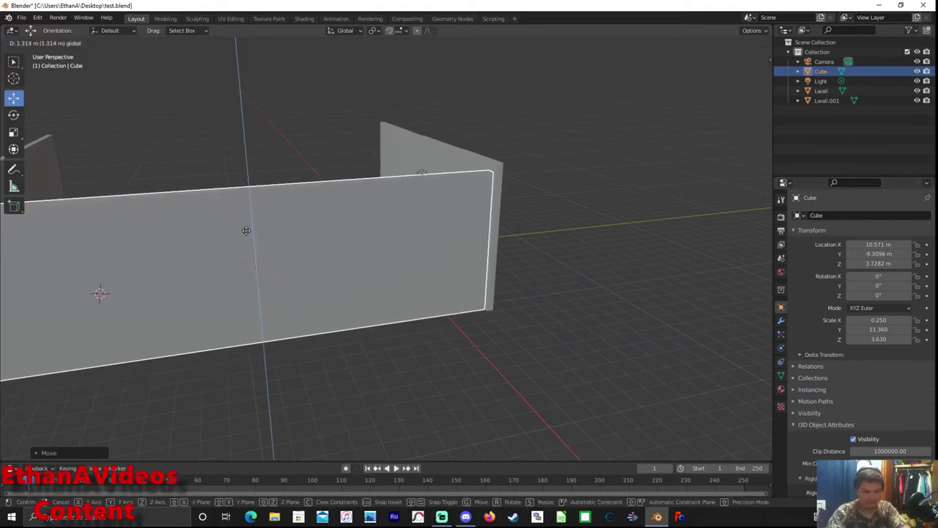
mouse_move(246, 231)
middle_mouse_down()
mouse_move(538, 301)
mouse_move(551, 313)
middle_mouse_up()
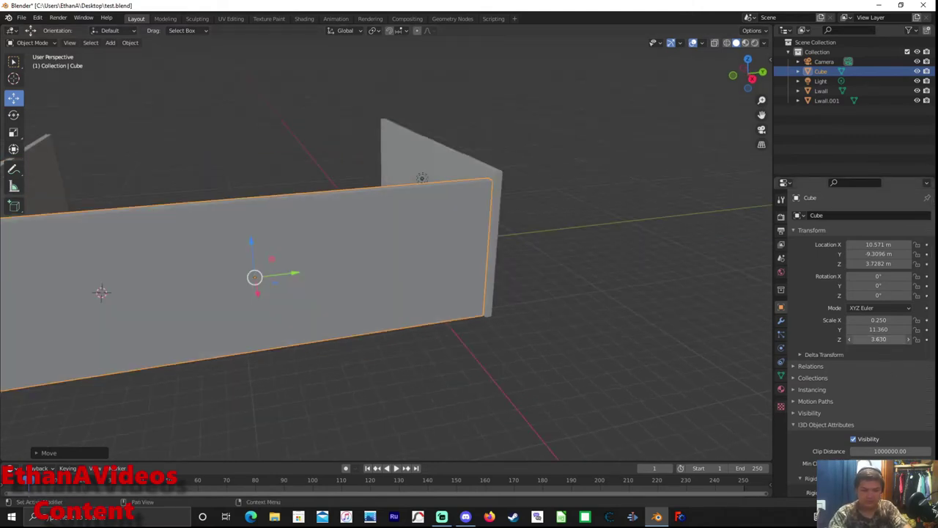
left_click_drag(880, 340, 901, 339)
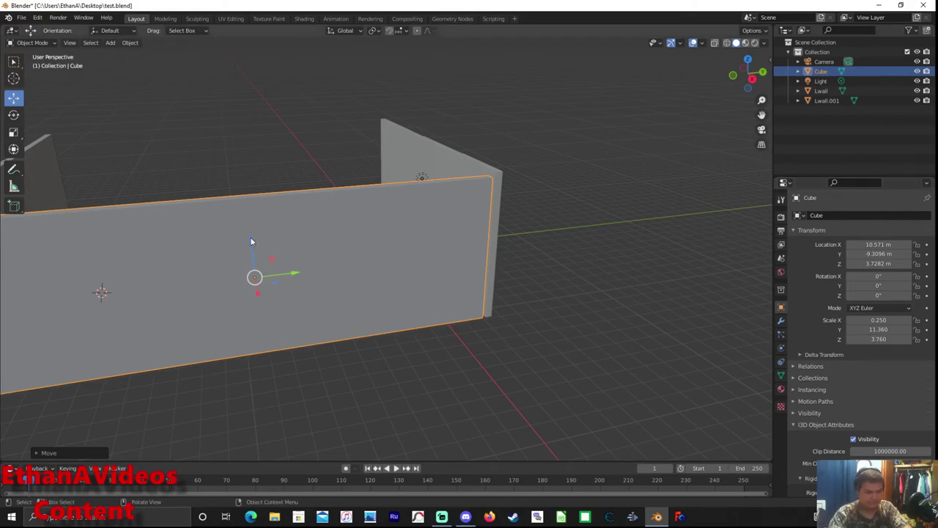
left_click_drag(251, 242, 251, 229)
mouse_move(251, 230)
middle_mouse_down()
mouse_move(578, 374)
mouse_move(571, 339)
mouse_move(573, 356)
middle_mouse_up()
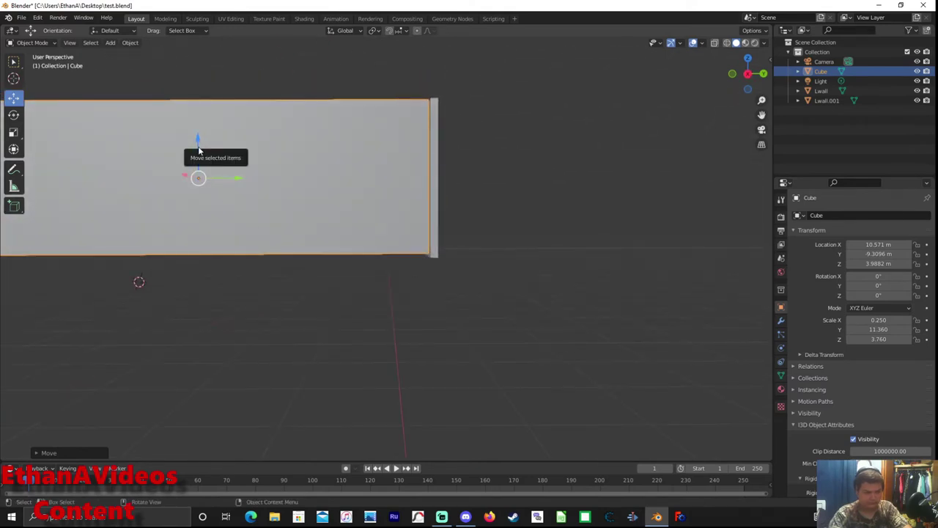
middle_click_drag(198, 149, 527, 280)
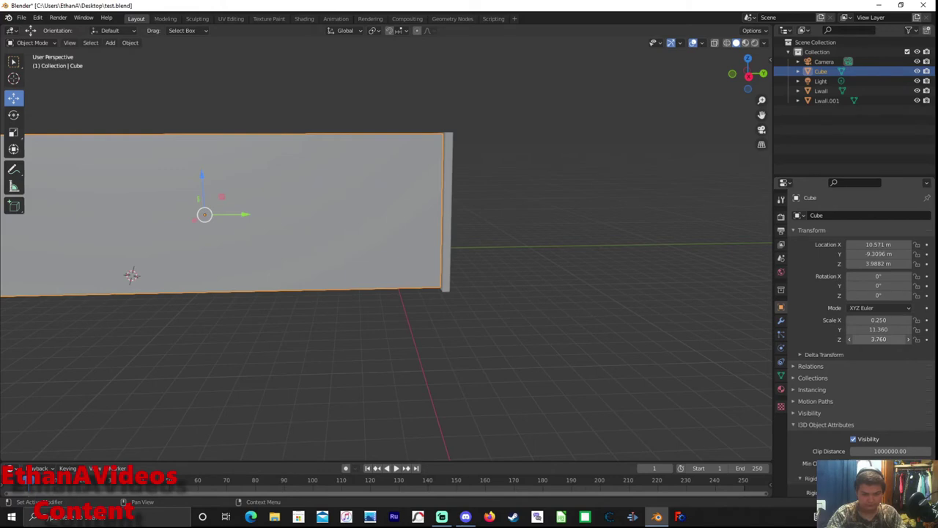
Fine-tune the wall to Z scale 3.83 and settle it at Z 3.8947 m
left_click_drag(879, 338, 896, 339)
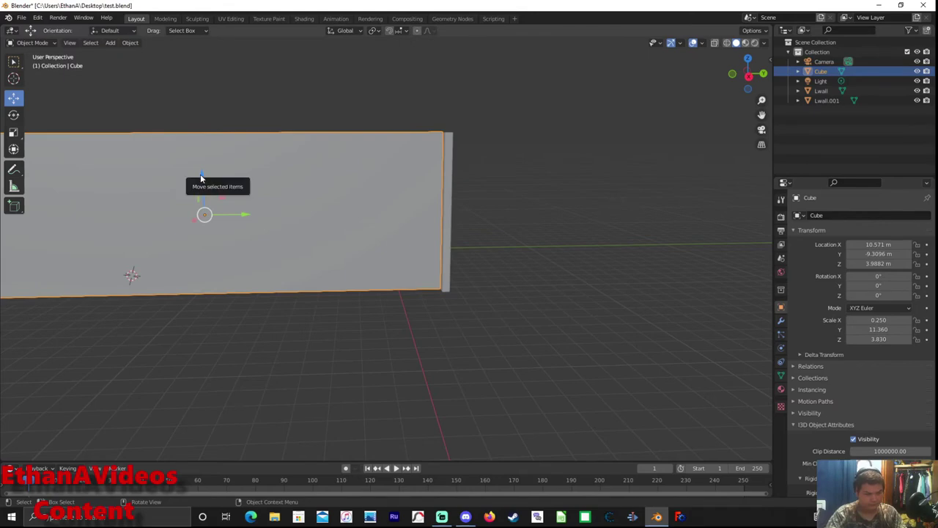
left_click_drag(201, 176, 200, 178)
mouse_move(662, 233)
middle_mouse_down()
mouse_move(666, 279)
mouse_move(718, 276)
mouse_move(728, 255)
mouse_move(674, 310)
mouse_move(640, 262)
mouse_move(664, 231)
mouse_move(658, 242)
mouse_move(718, 252)
mouse_move(718, 300)
mouse_move(697, 345)
middle_mouse_up()
scroll(658, 242, "up", 2)
scroll(658, 243, "up", 2)
scroll(659, 239, "down", 1)
mouse_move(530, 296)
middle_mouse_down()
mouse_move(624, 279)
mouse_move(689, 227)
mouse_move(703, 236)
mouse_move(613, 247)
mouse_move(639, 214)
mouse_move(704, 224)
middle_mouse_up()
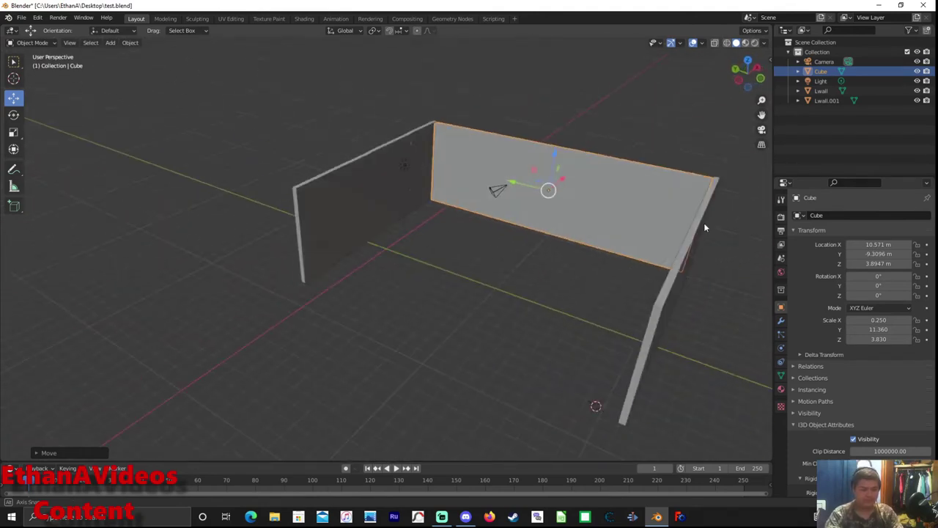
Rename the side wall Lwall.001 to Rwall
left_click(353, 218)
left_click(586, 203)
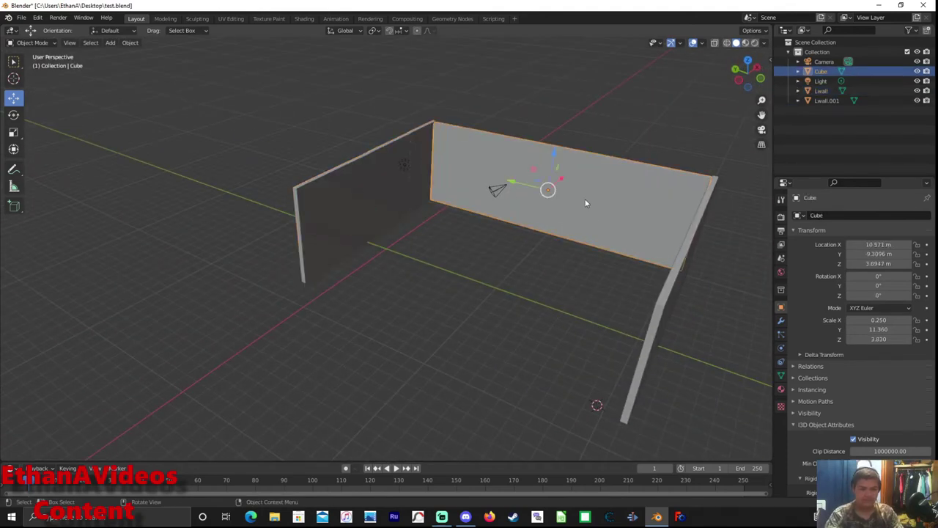
left_click(654, 296)
middle_click_drag(682, 312, 739, 275)
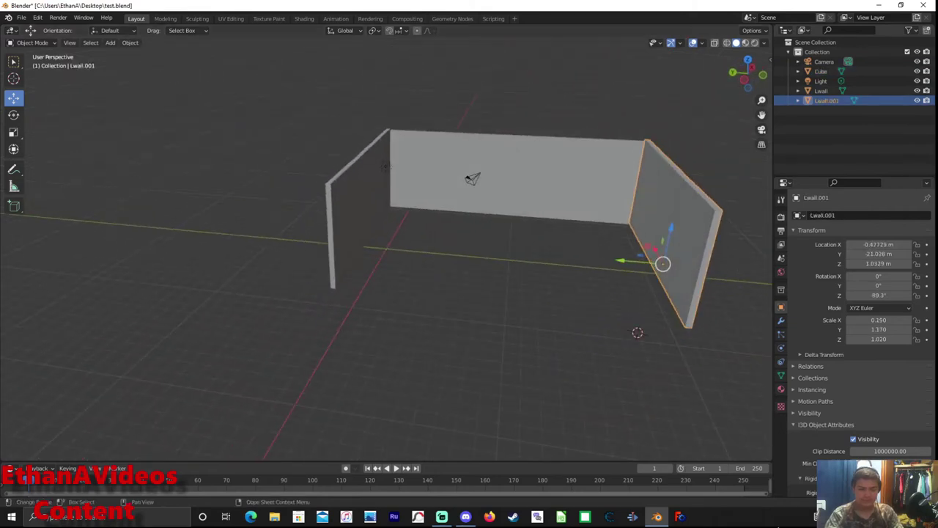
left_click(845, 215)
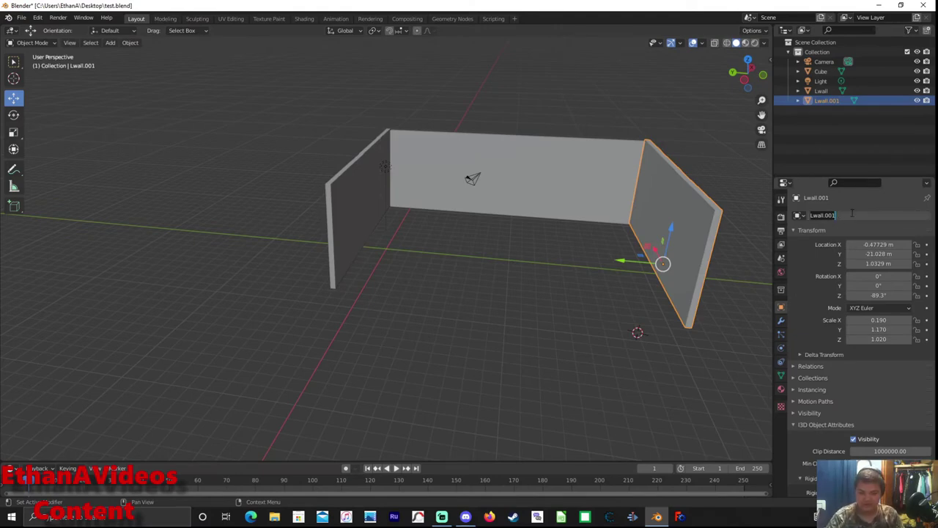
key("BackSpace")
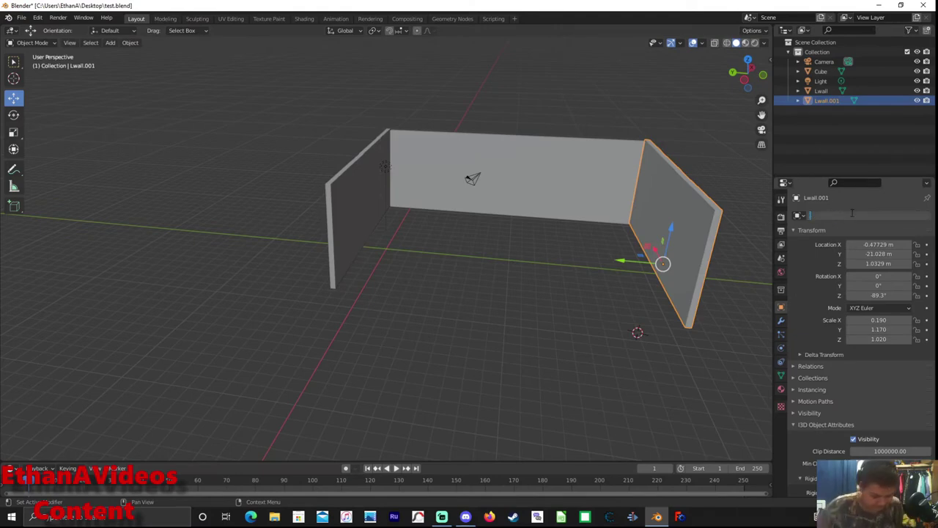
type("Rwall")
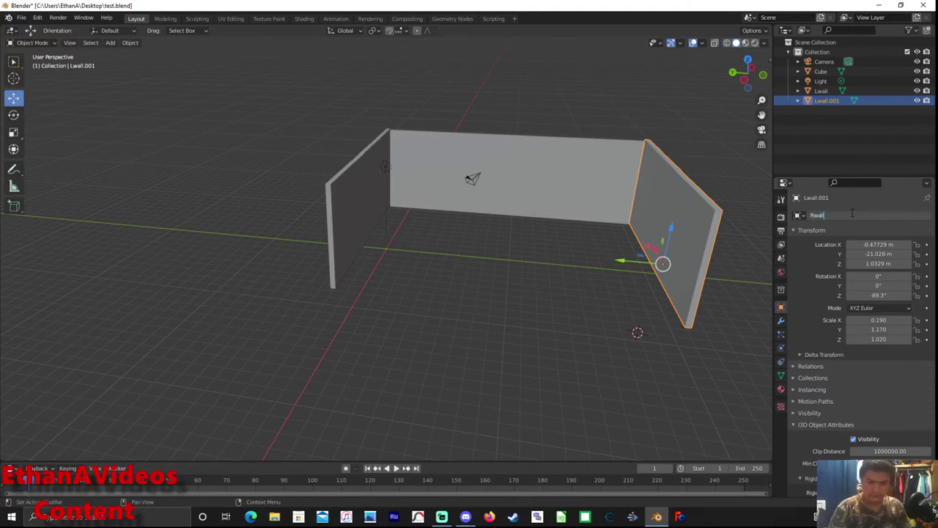
key("Return")
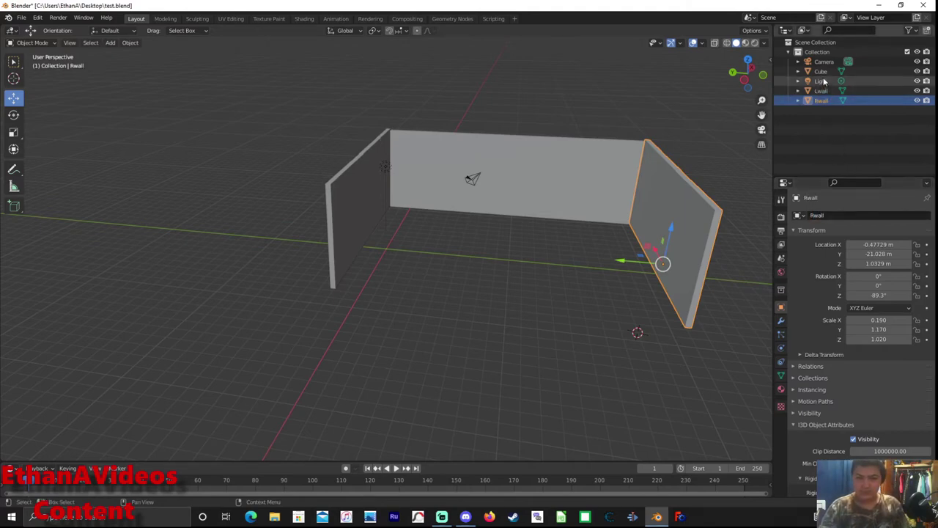
Rename the Cube object to 'back wall'
left_click(820, 71)
left_click(832, 214)
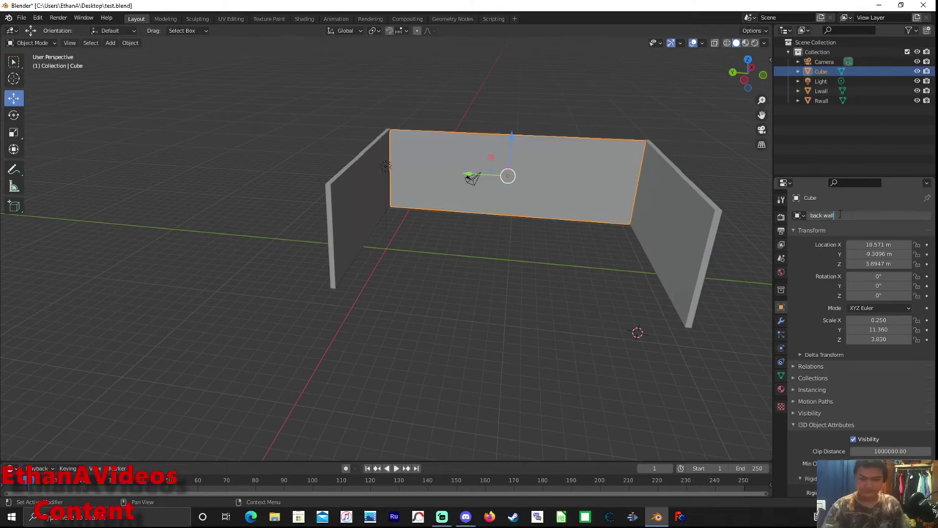
key("Return")
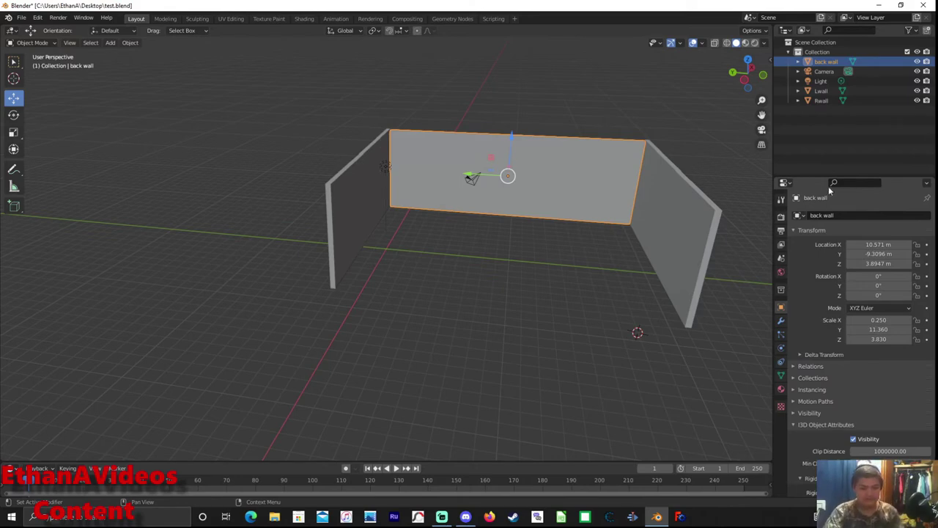
Apply flat shading to the back wall
right_click(611, 244)
left_click(592, 248)
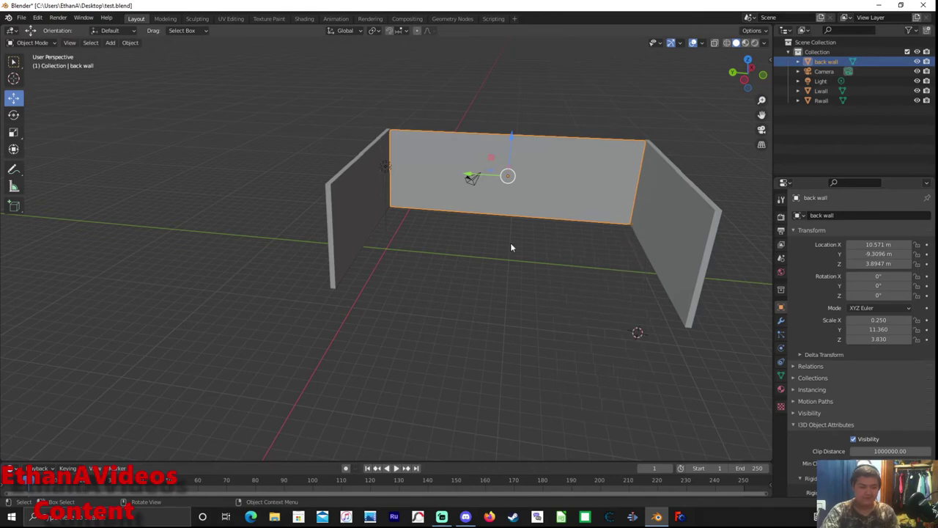
mouse_move(511, 243)
middle_mouse_down()
mouse_move(342, 247)
mouse_move(379, 214)
mouse_move(473, 267)
middle_mouse_up()
mouse_move(524, 285)
middle_mouse_down()
mouse_move(433, 321)
mouse_move(335, 289)
mouse_move(432, 297)
mouse_move(471, 271)
mouse_move(509, 294)
mouse_move(538, 267)
mouse_move(587, 245)
mouse_move(580, 267)
middle_mouse_up()
Give Lwall Z scale 1.0 and Y scale 1.67, then slide it to X -5.39 m
left_click(347, 179)
mouse_move(347, 179)
middle_mouse_down()
mouse_move(499, 255)
mouse_move(543, 254)
mouse_move(541, 275)
mouse_move(549, 272)
middle_mouse_up()
scroll(541, 252, "down", 3)
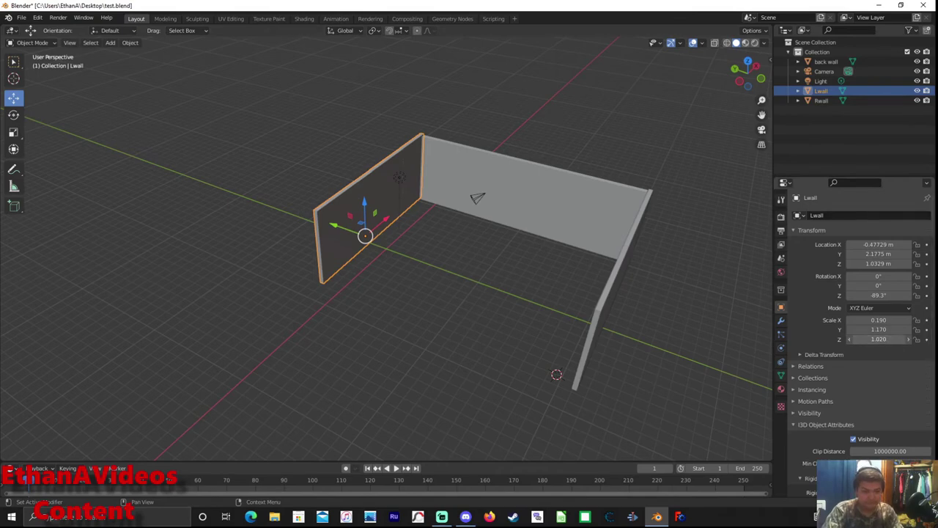
left_click_drag(880, 339, 869, 340)
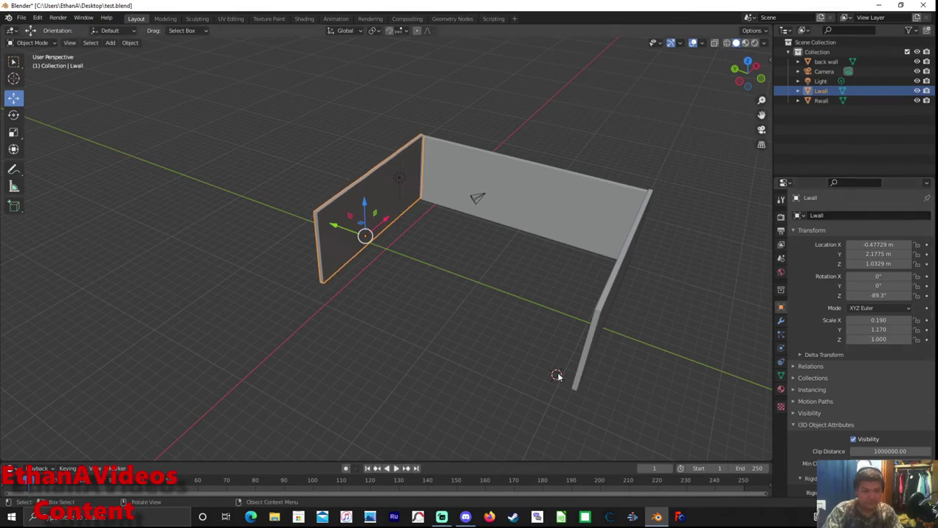
mouse_move(497, 293)
middle_mouse_down()
mouse_move(545, 269)
mouse_move(630, 250)
mouse_move(675, 247)
mouse_move(667, 253)
mouse_move(711, 272)
mouse_move(3, 249)
mouse_move(3, 263)
mouse_move(129, 283)
middle_mouse_up()
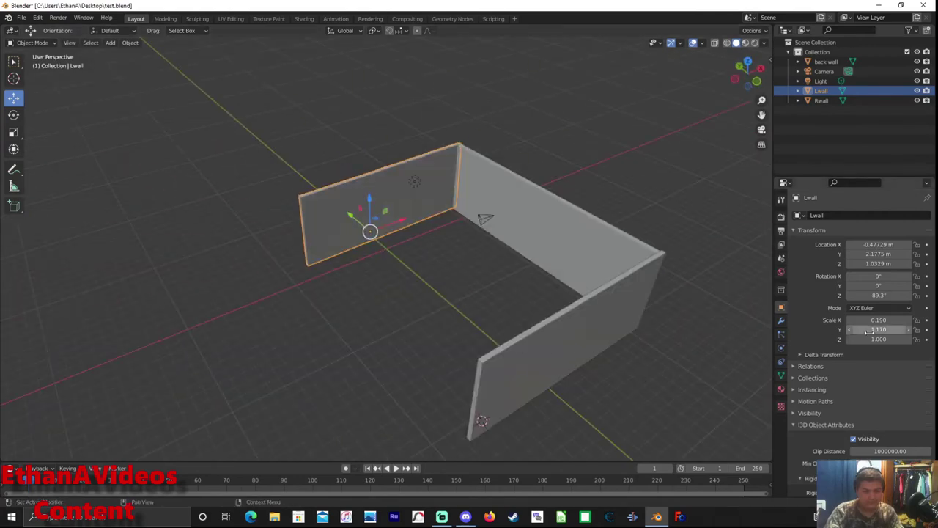
left_click_drag(869, 332, 869, 332)
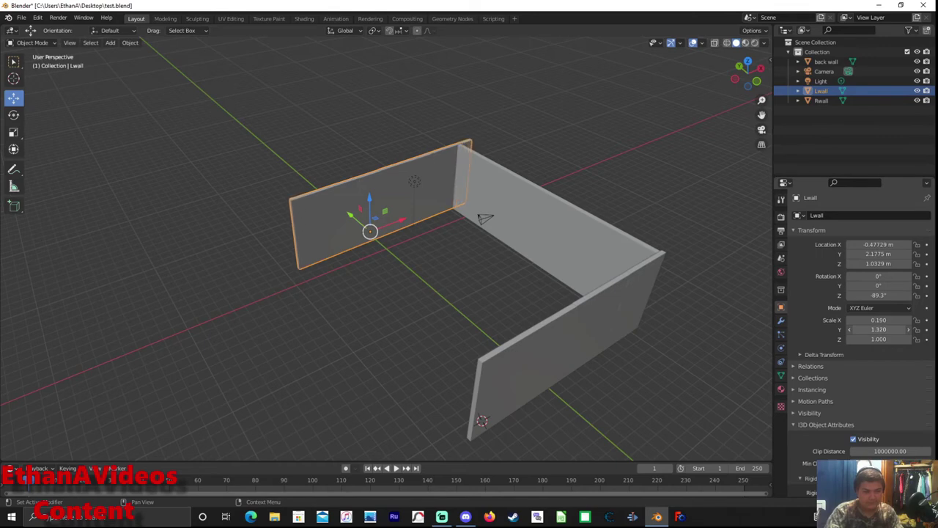
left_click_drag(869, 329, 886, 329)
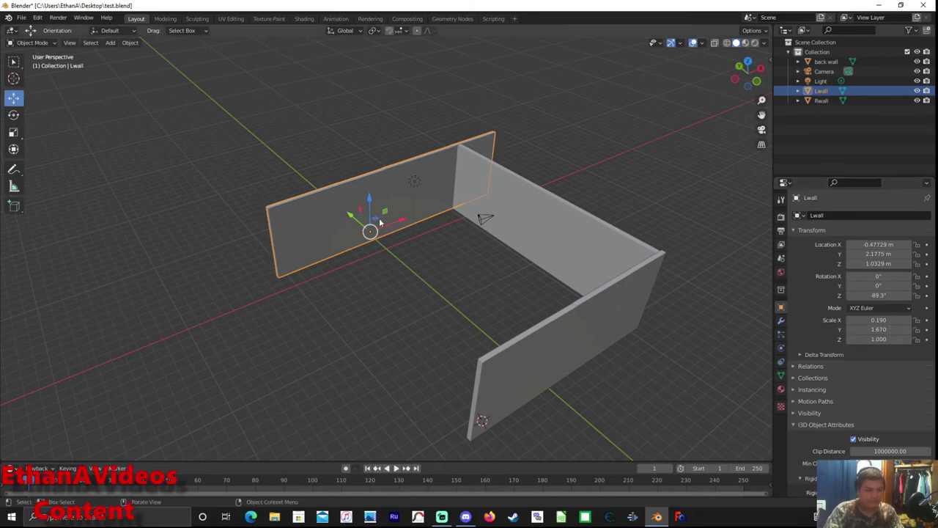
mouse_move(401, 223)
left_mouse_down()
mouse_move(352, 241)
mouse_move(378, 233)
left_mouse_up()
mouse_move(378, 234)
middle_mouse_down()
mouse_move(440, 230)
mouse_move(534, 247)
middle_mouse_up()
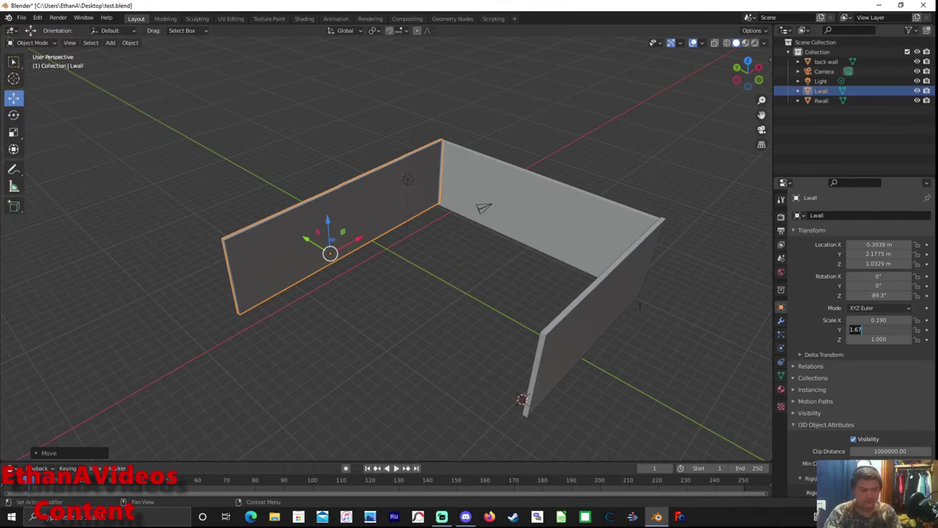
Confirm Lwall's Y scale and set Rwall's Y scale to 1.67
key("Return")
left_click(600, 293)
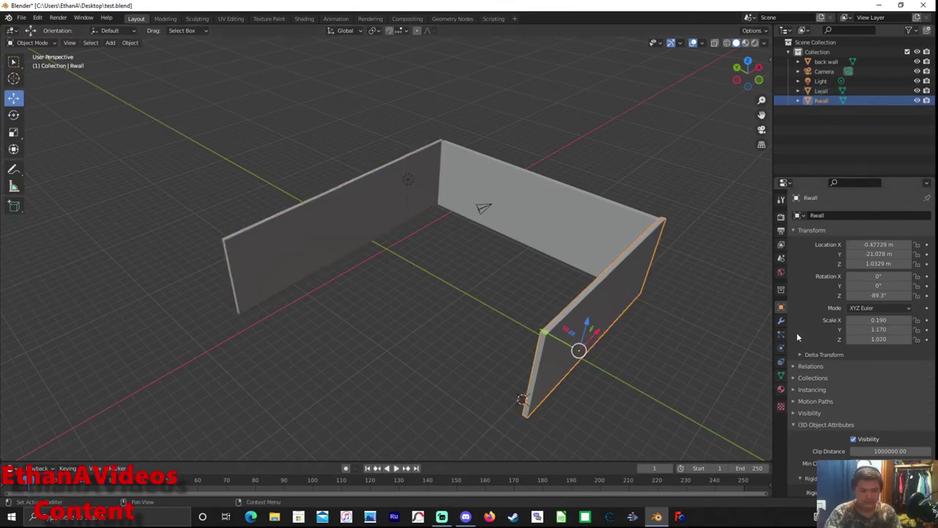
type("1.67")
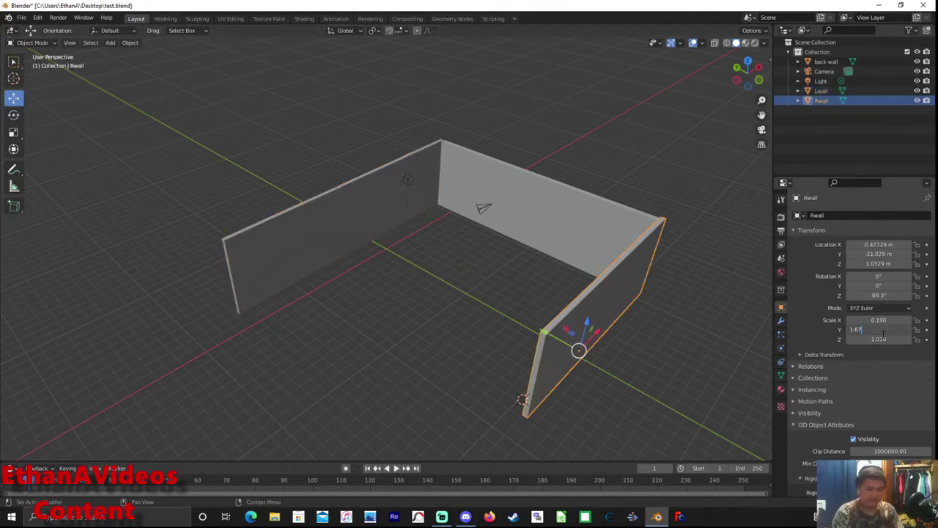
key("Return")
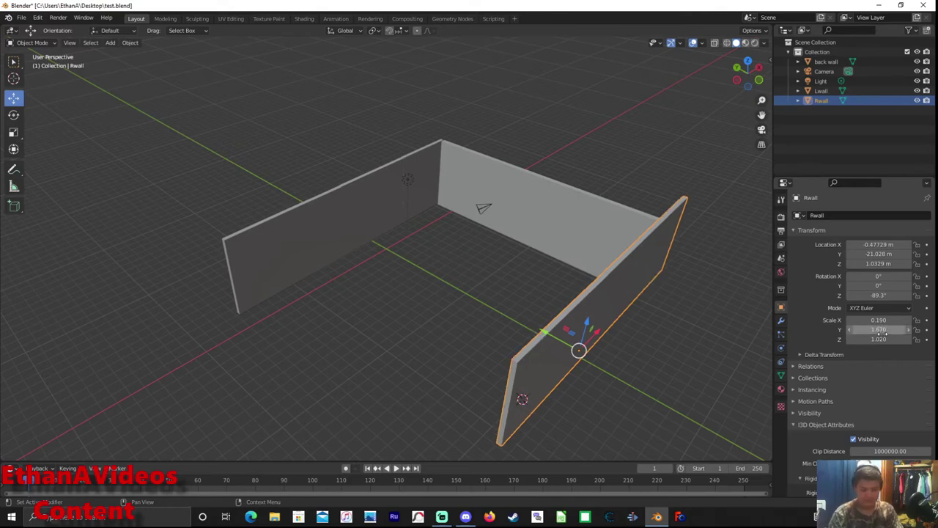
Move Rwall along X to about -5.49 m using G X and the gizmo
right_click(608, 355)
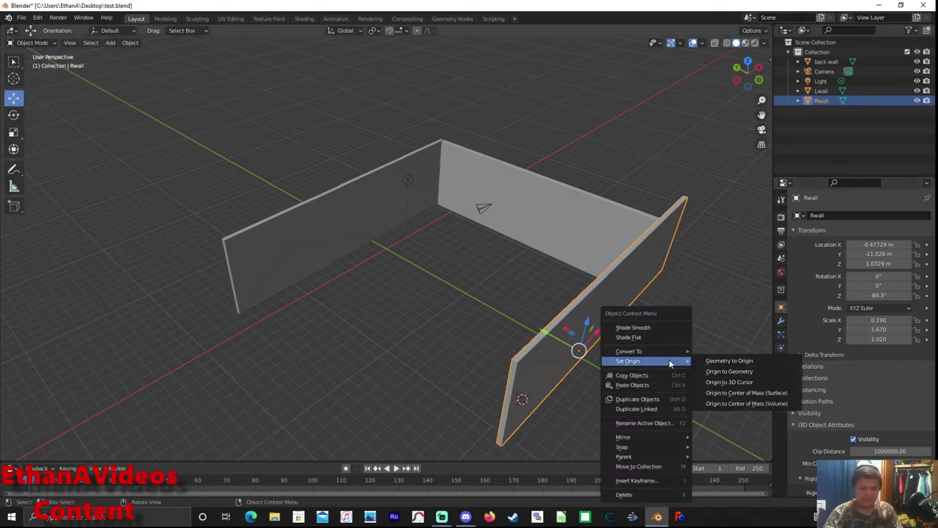
middle_click_drag(713, 316, 702, 309)
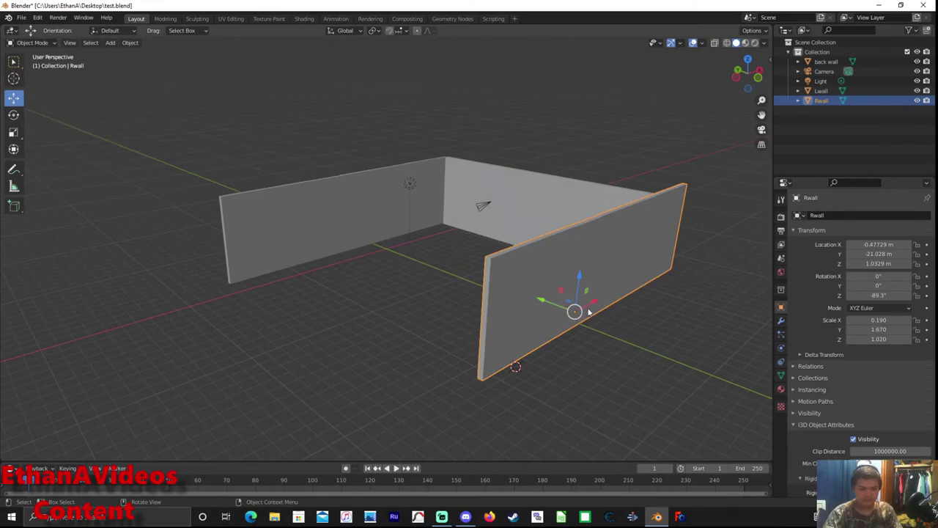
key("g")
key("x")
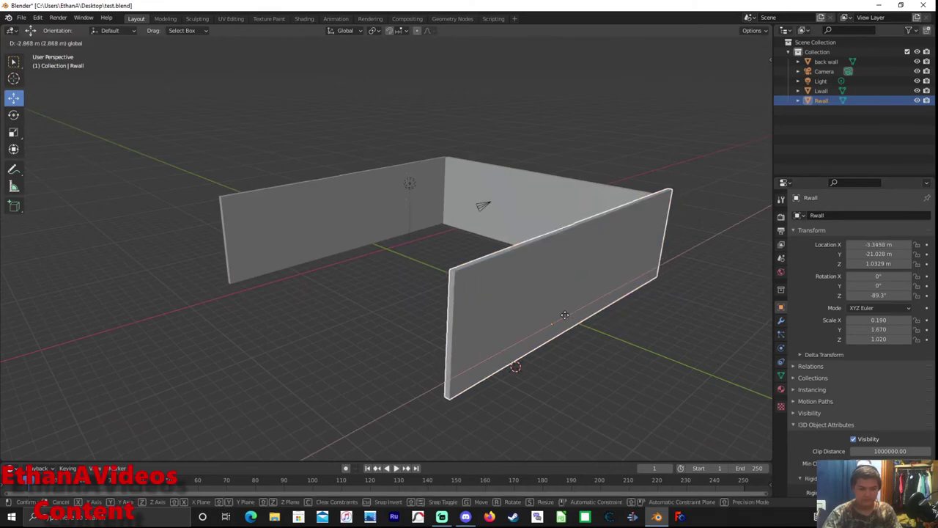
left_click(546, 323)
mouse_move(546, 322)
middle_mouse_down()
mouse_move(511, 223)
mouse_move(712, 242)
middle_mouse_up()
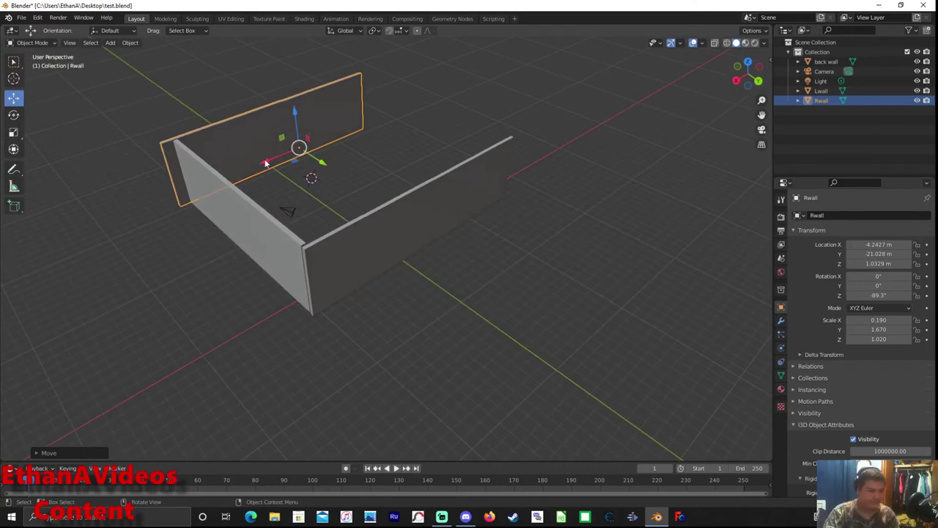
left_click_drag(266, 163, 273, 153)
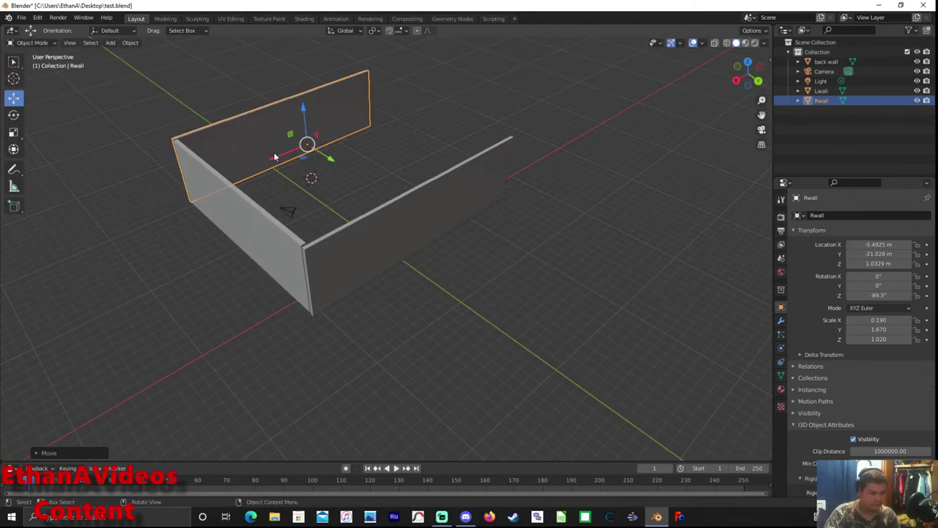
mouse_move(273, 152)
middle_mouse_down()
mouse_move(347, 167)
mouse_move(358, 180)
middle_mouse_up()
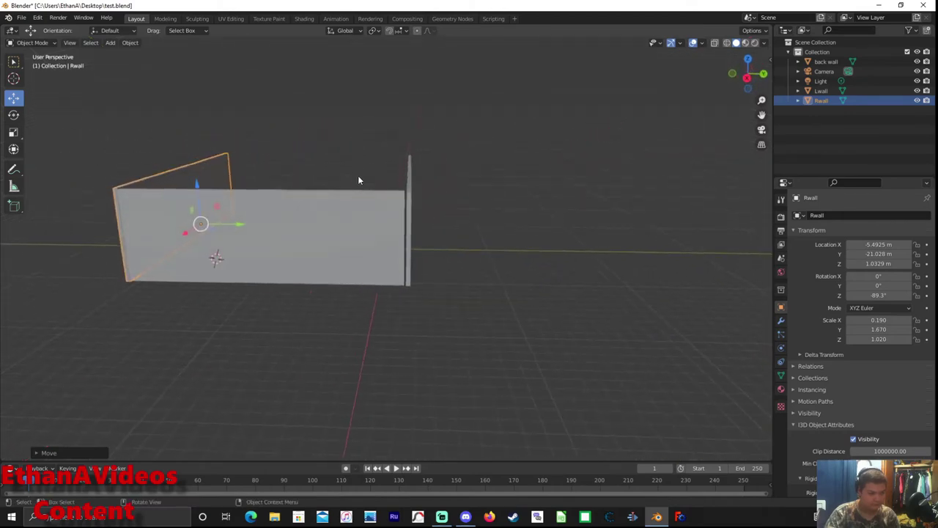
Nudge Lwall along Y from 2.1775 to 1.9638 m so it meets the back wall
left_click(340, 236)
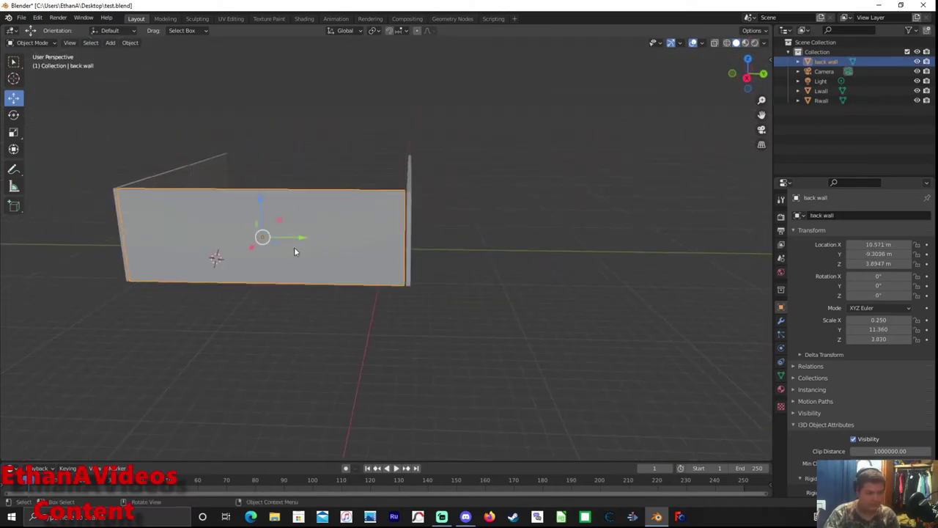
mouse_move(489, 235)
middle_mouse_down()
mouse_move(498, 236)
mouse_move(396, 206)
mouse_move(514, 224)
mouse_move(496, 210)
middle_mouse_up()
left_click(381, 176)
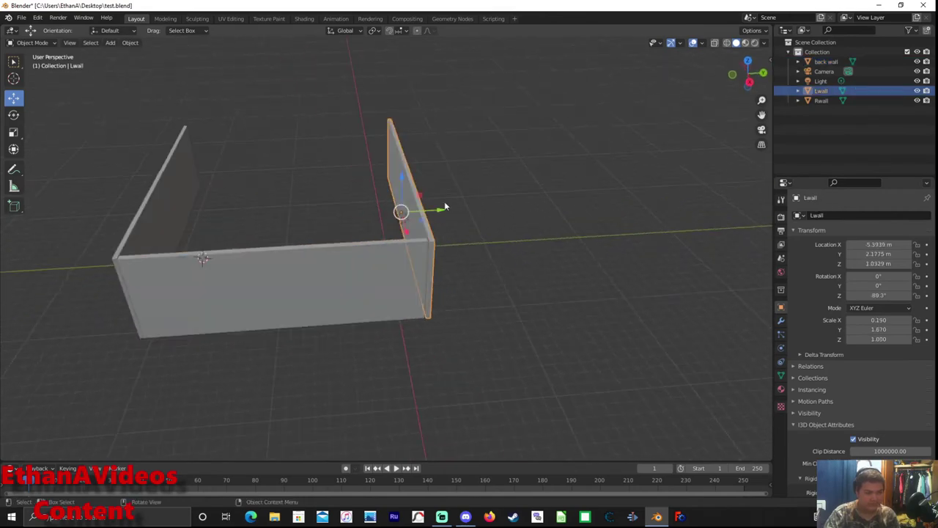
middle_click_drag(439, 212, 433, 212)
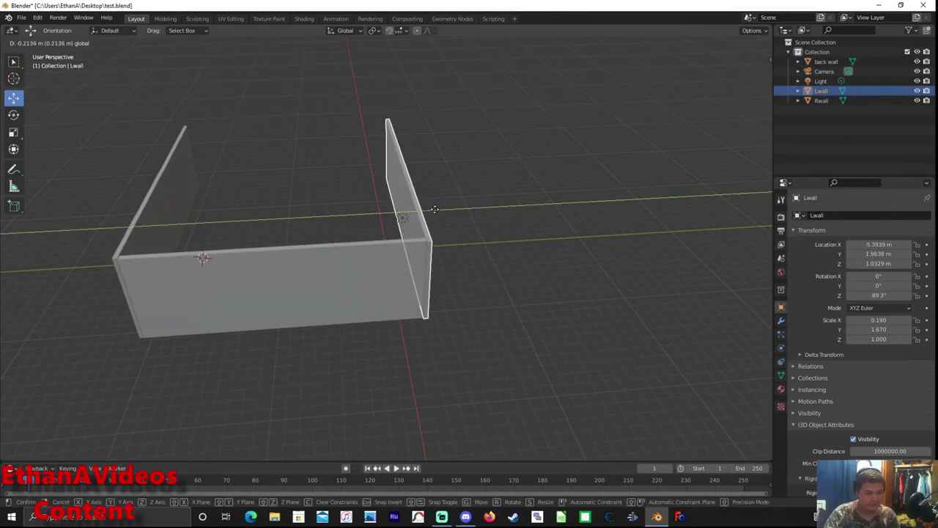
left_click_drag(433, 212, 501, 239)
middle_click_drag(501, 240, 492, 224)
Select the back wall and orbit around to check the room's corners
left_click(392, 208)
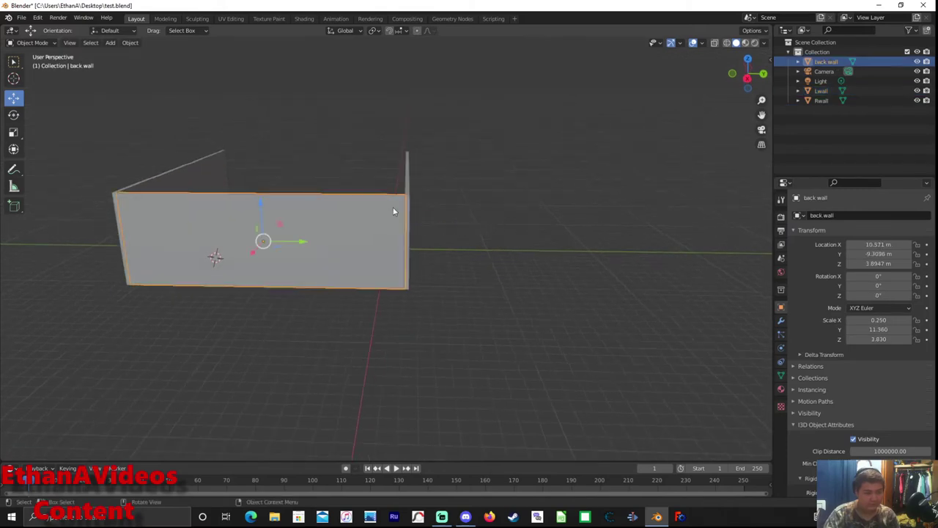
mouse_move(391, 207)
middle_mouse_down()
mouse_move(400, 264)
mouse_move(394, 206)
mouse_move(268, 230)
mouse_move(398, 227)
mouse_move(319, 235)
middle_mouse_up()
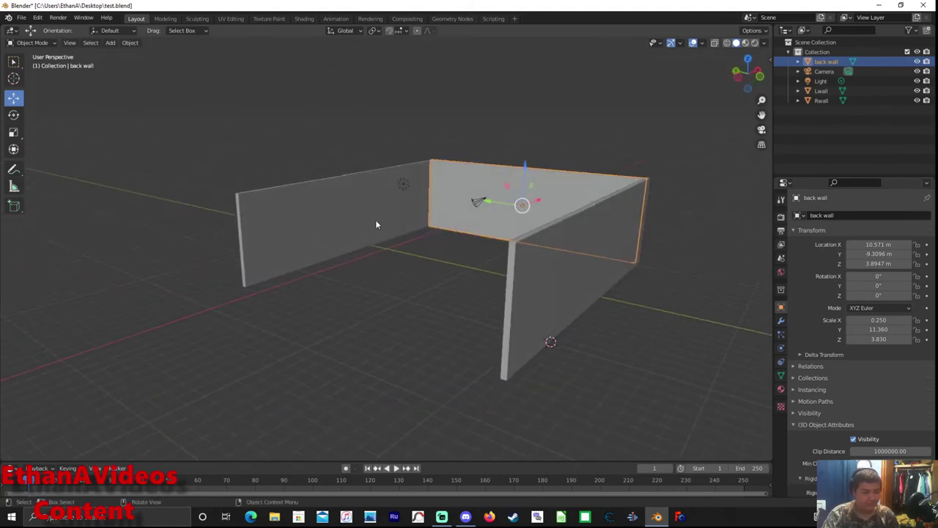
middle_click_drag(376, 224, 430, 248)
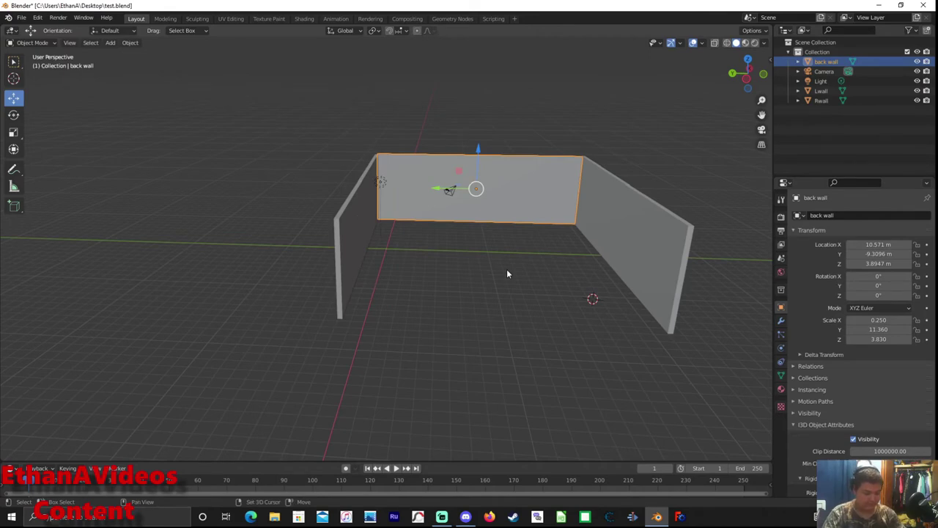
Duplicate the back wall in place as back wall.001 with Shift+D
key("shift+d")
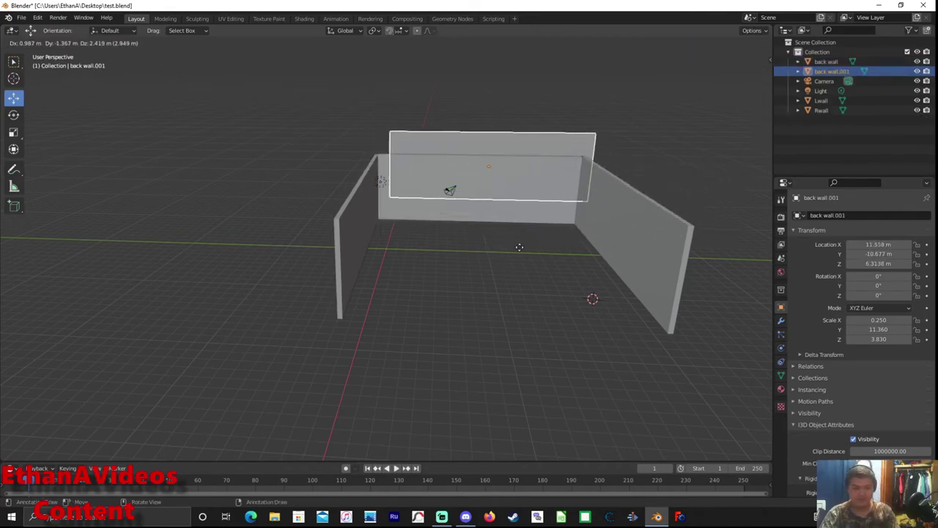
left_click(519, 246)
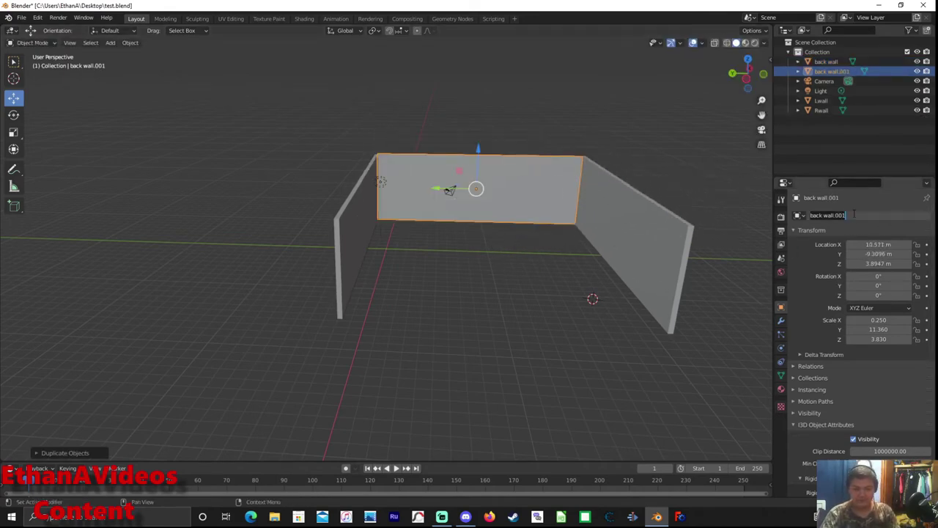
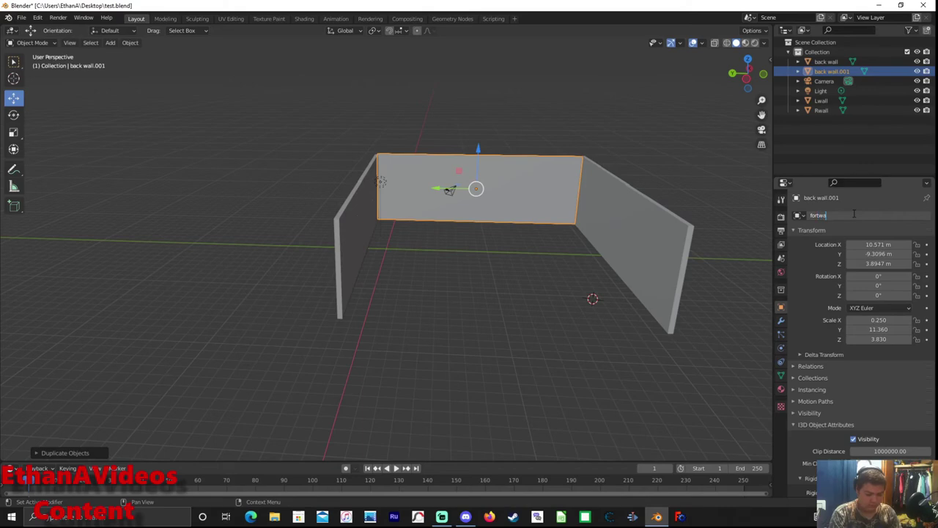
Rename the copied wall to fortwall and move it to close the open front of the box
key("Return")
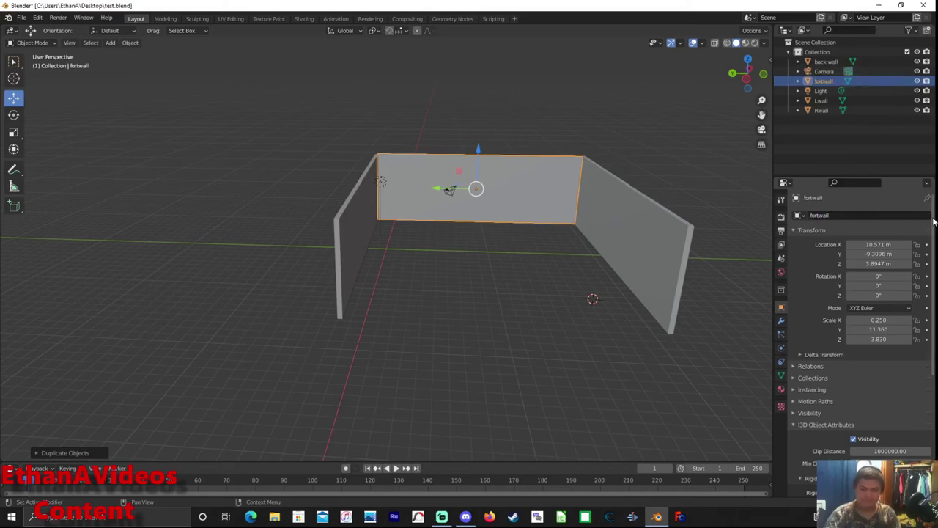
mouse_move(398, 125)
middle_mouse_down()
mouse_move(294, 226)
mouse_move(225, 248)
middle_mouse_up()
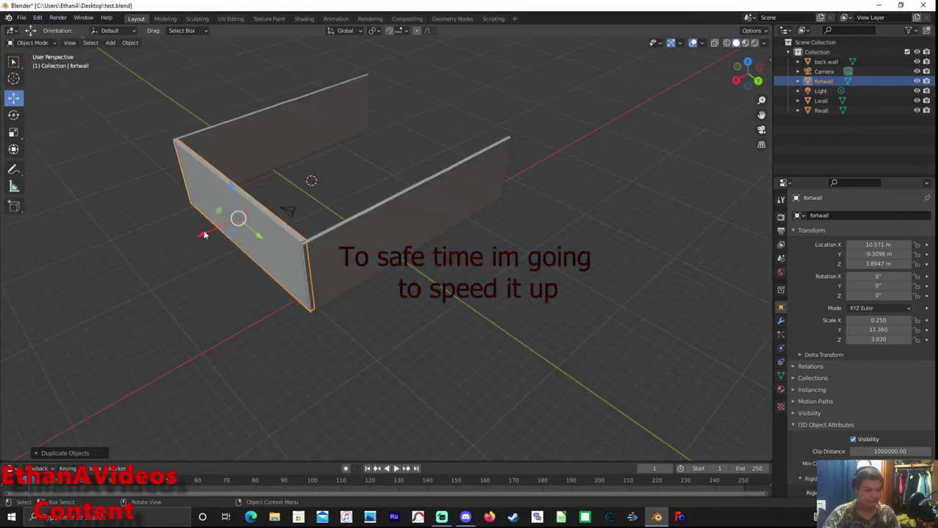
left_click_drag(203, 232, 401, 147)
mouse_move(401, 148)
middle_mouse_down()
mouse_move(525, 135)
mouse_move(544, 184)
mouse_move(481, 193)
mouse_move(417, 320)
middle_mouse_up()
mouse_move(487, 137)
middle_mouse_down()
mouse_move(486, 329)
mouse_move(423, 297)
middle_mouse_up()
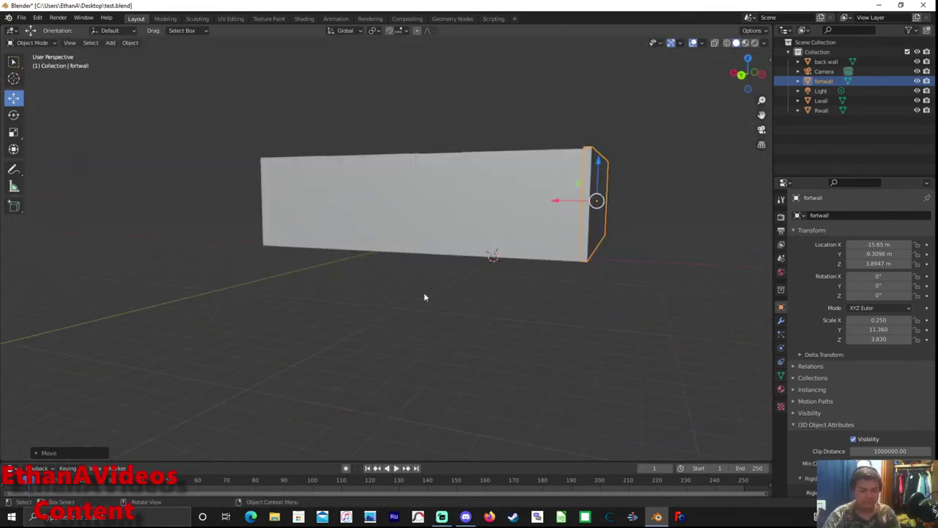
mouse_move(572, 296)
middle_mouse_down()
mouse_move(628, 325)
mouse_move(643, 318)
mouse_move(628, 339)
mouse_move(644, 363)
mouse_move(565, 252)
mouse_move(620, 300)
mouse_move(624, 322)
mouse_move(640, 308)
mouse_move(350, 278)
mouse_move(442, 207)
mouse_move(491, 213)
mouse_move(470, 302)
mouse_move(371, 354)
mouse_move(425, 357)
mouse_move(590, 292)
middle_mouse_up()
key("g")
key("z")
left_click(566, 251)
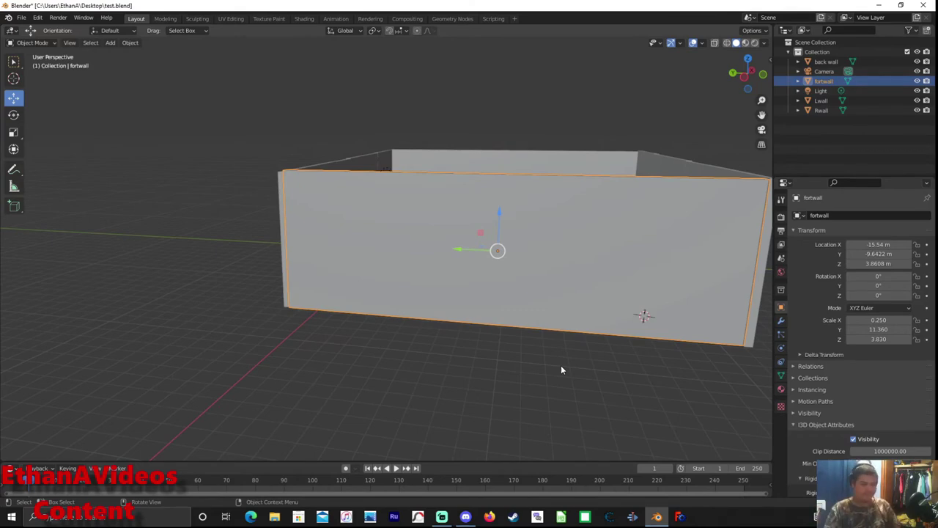
Add a new cube and move it beside the box to X -22.691 m, Y -14.469 m
mouse_move(439, 319)
middle_mouse_down()
mouse_move(478, 383)
mouse_move(501, 360)
mouse_move(268, 360)
mouse_move(316, 253)
middle_mouse_up()
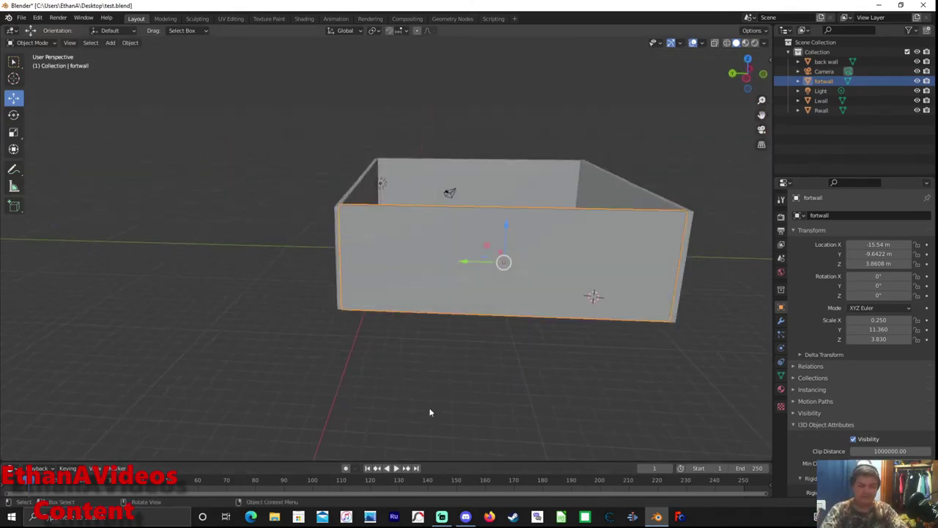
mouse_move(431, 412)
middle_mouse_down()
mouse_move(576, 374)
mouse_move(497, 411)
mouse_move(382, 387)
mouse_move(451, 390)
mouse_move(430, 364)
mouse_move(491, 380)
mouse_move(535, 363)
mouse_move(476, 337)
mouse_move(308, 306)
middle_mouse_up()
left_click(110, 43)
left_click(212, 64)
left_click_drag(308, 307, 575, 349)
mouse_move(575, 349)
middle_mouse_down()
mouse_move(398, 316)
mouse_move(623, 381)
middle_mouse_up()
Rename the new cube Ldoor and scale it to 0.34 × 1.1 × 2.06
left_click(833, 214)
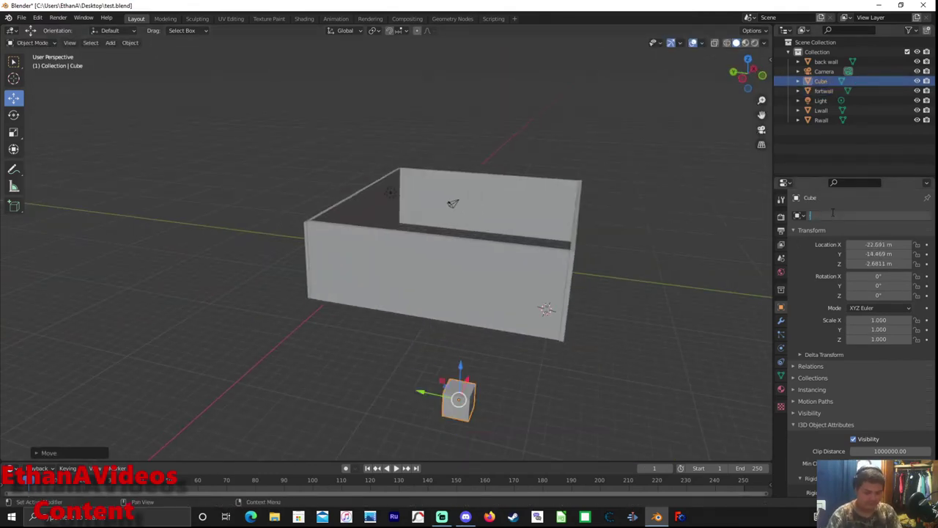
type("Ldoor")
key("Return")
middle_click_drag(576, 395, 630, 344)
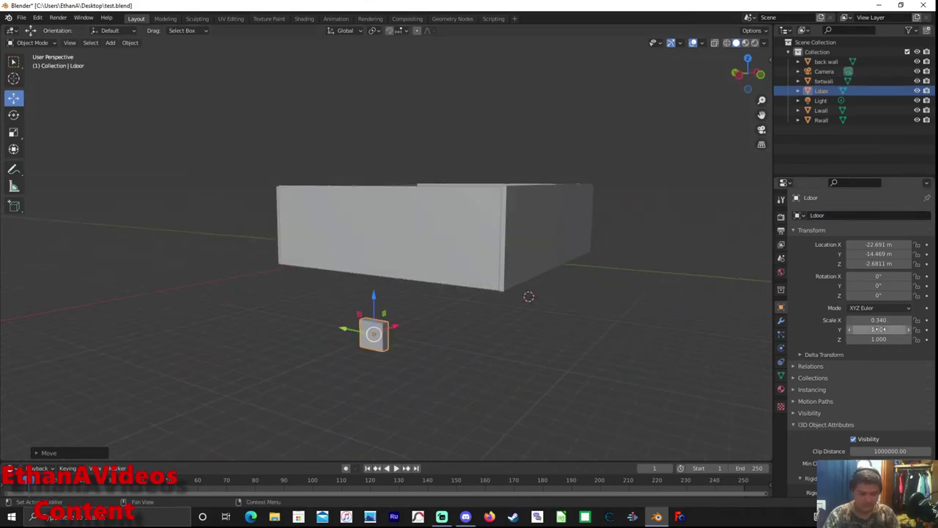
left_click_drag(879, 329, 872, 356)
middle_click_drag(566, 366, 601, 345)
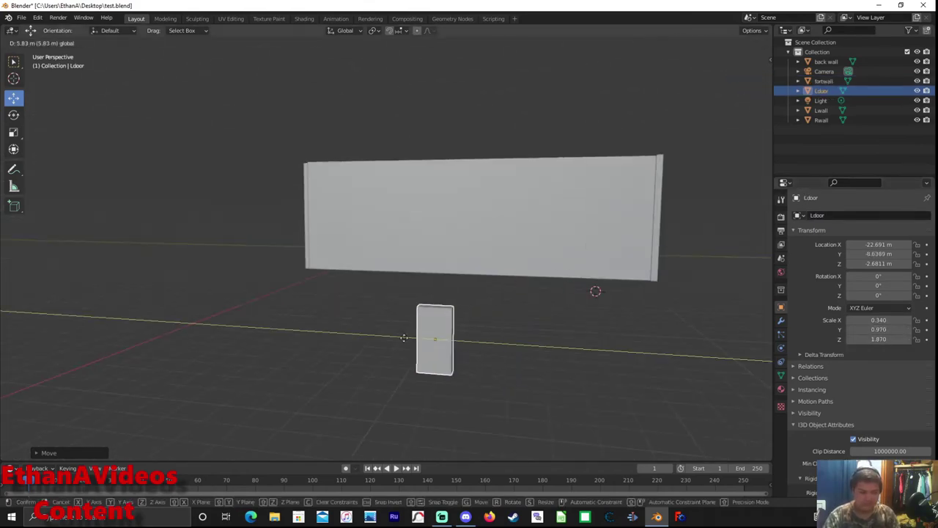
left_click_drag(879, 340, 883, 345)
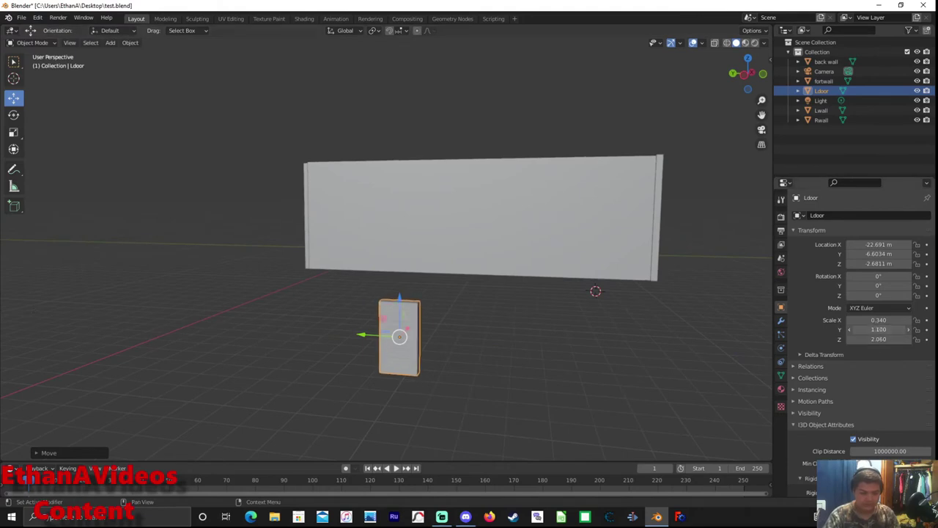
mouse_move(440, 352)
middle_mouse_down()
mouse_move(467, 343)
mouse_move(488, 391)
middle_mouse_up()
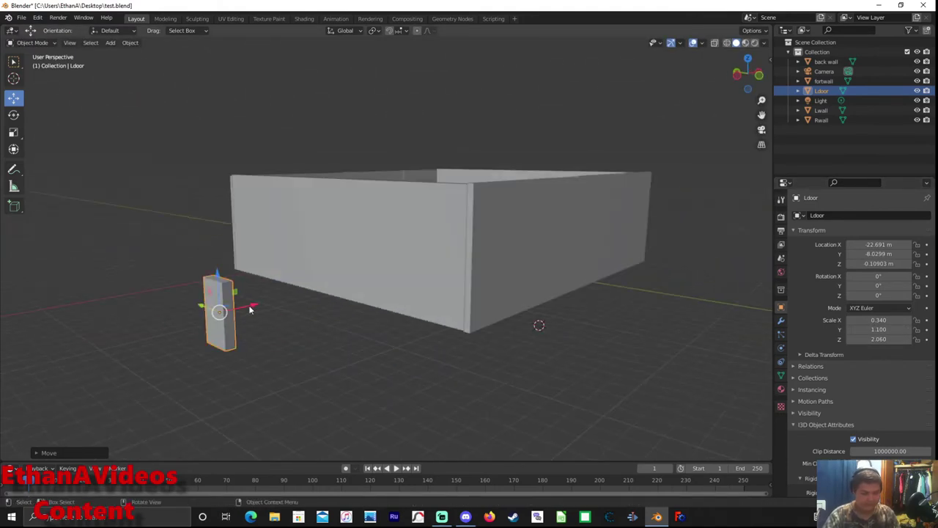
Move Ldoor flush against the front wall, resting at floor level
key("g")
left_click(345, 309)
mouse_move(345, 309)
middle_mouse_down()
mouse_move(353, 334)
mouse_move(371, 344)
mouse_move(330, 306)
mouse_move(407, 372)
mouse_move(401, 332)
mouse_move(686, 355)
mouse_move(719, 434)
mouse_move(519, 342)
mouse_move(392, 384)
middle_mouse_up()
key("g")
left_click(324, 310)
key("g")
key("z")
left_click(402, 323)
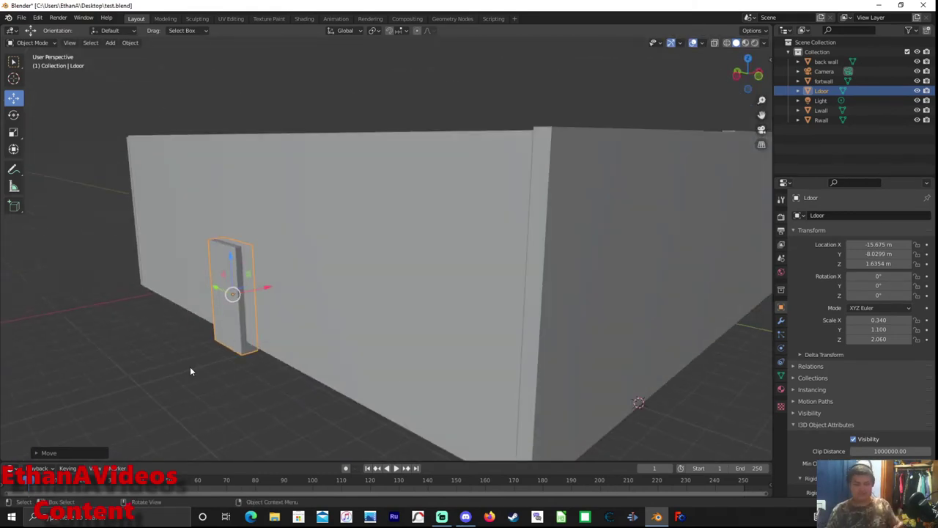
Duplicate the door and slide the copy along Y to sit beside Ldoor
middle_click_drag(277, 348, 303, 363)
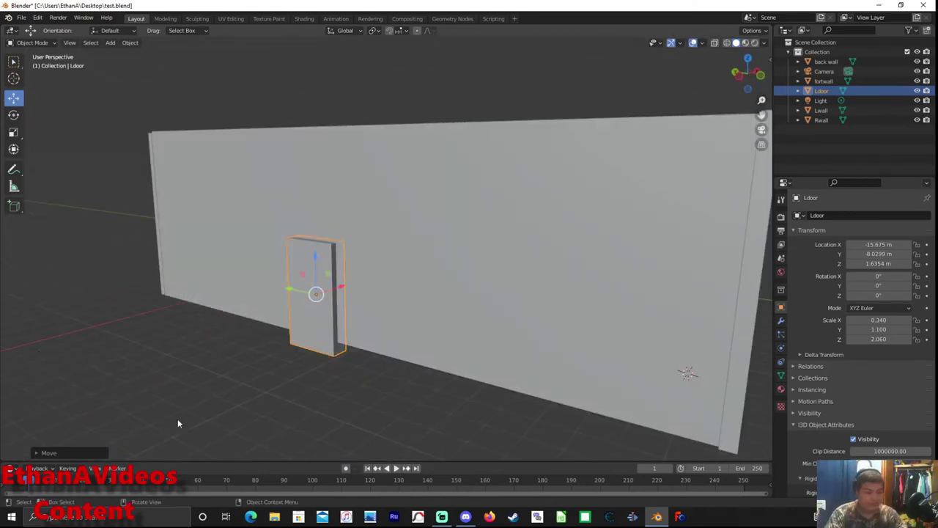
mouse_move(177, 423)
middle_mouse_down()
mouse_move(295, 388)
mouse_move(322, 391)
middle_mouse_up()
key("shift+d")
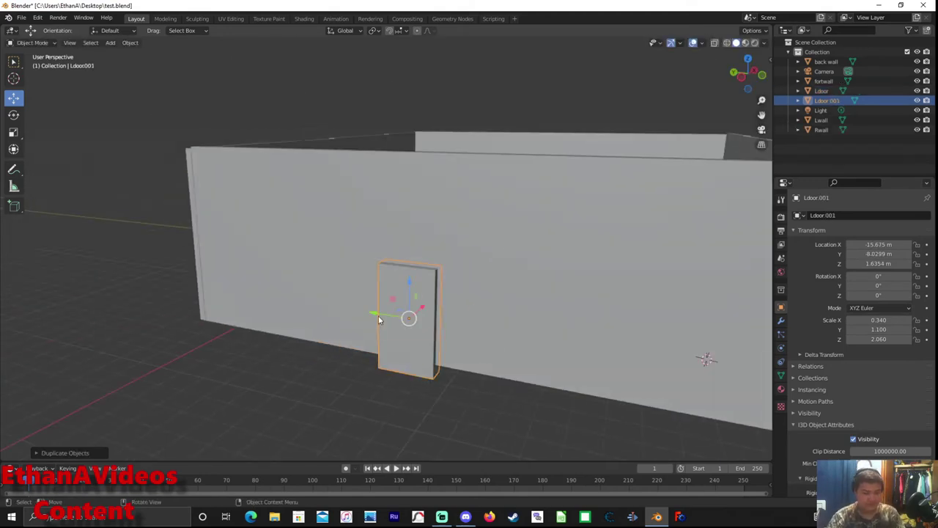
key("g")
left_click(476, 315)
middle_click_drag(476, 315, 491, 313)
key("g")
key("y")
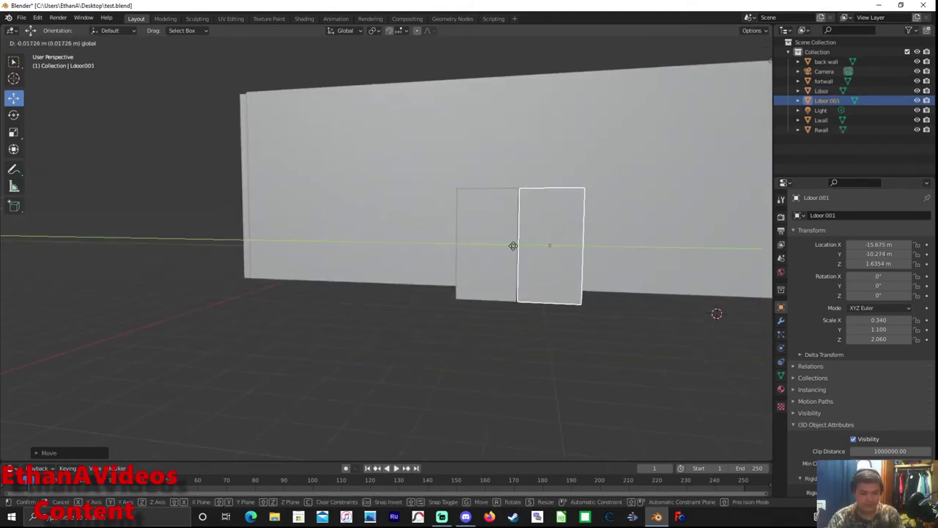
left_click(513, 246)
Name the duplicate door Rdoor
mouse_move(513, 246)
middle_mouse_down()
mouse_move(478, 168)
mouse_move(474, 220)
middle_mouse_up()
double_click(845, 214)
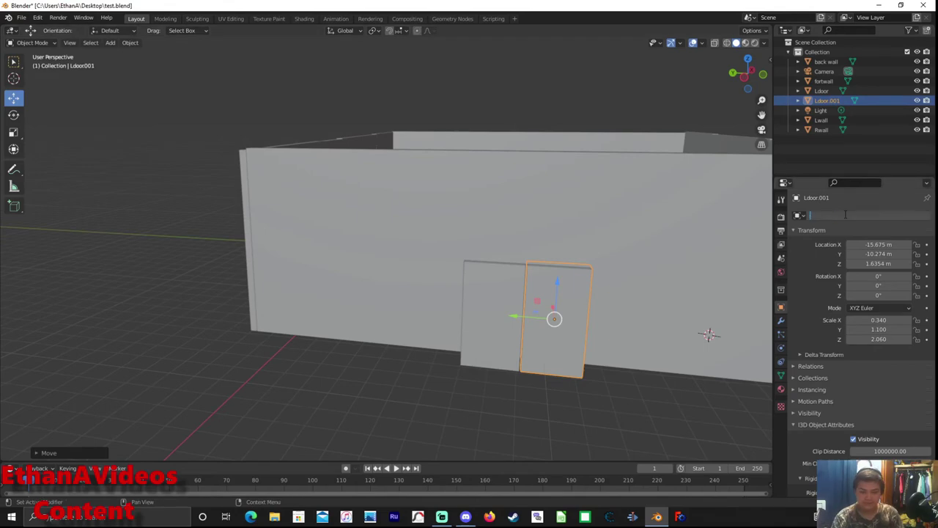
type("Rdoor")
key("Return")
left_click(110, 43)
mouse_move(139, 53)
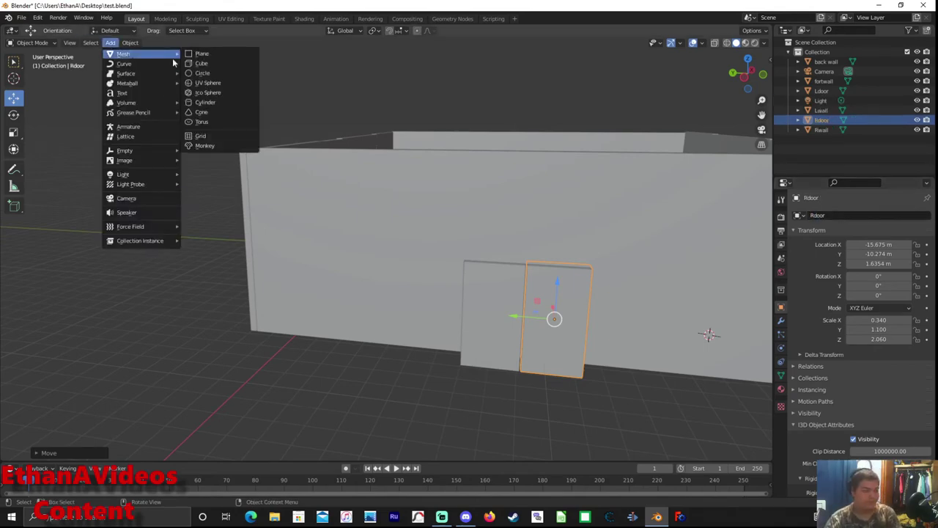
Add a new cube in front of the building and stretch it lengthwise along Y
left_click(201, 63)
scroll(469, 294, "down", 3)
mouse_move(469, 293)
middle_mouse_down()
mouse_move(586, 377)
mouse_move(568, 387)
mouse_move(506, 341)
middle_mouse_up()
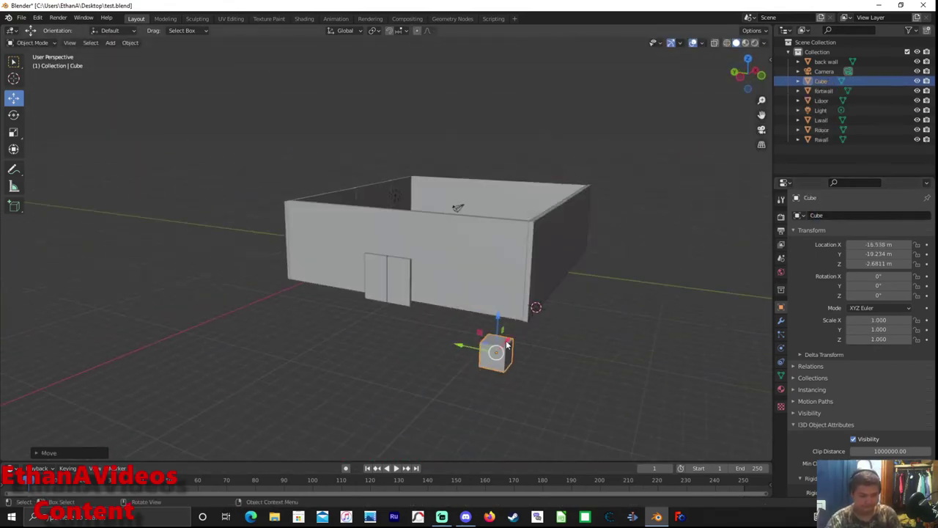
left_click_drag(505, 340, 400, 344)
middle_click_drag(400, 344, 696, 330)
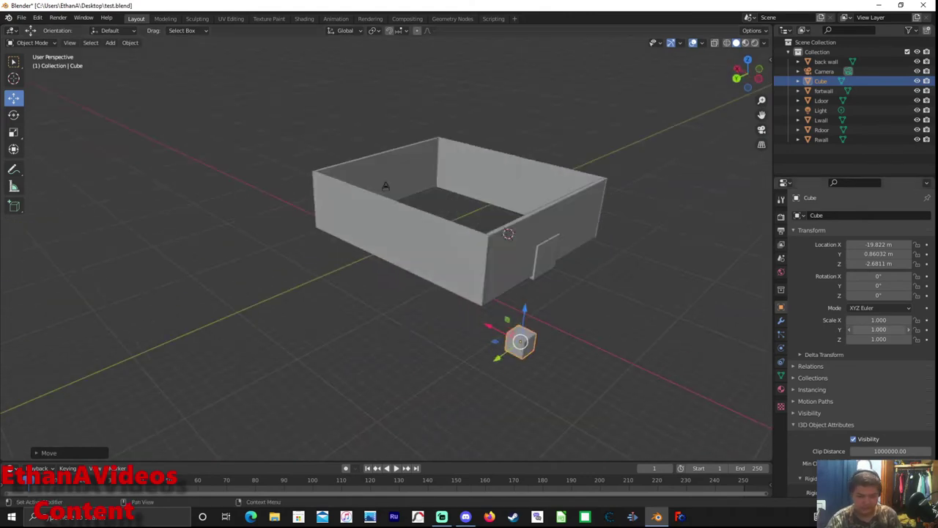
middle_click_drag(385, 186, 513, 345)
key("s")
key("y")
left_click(706, 395)
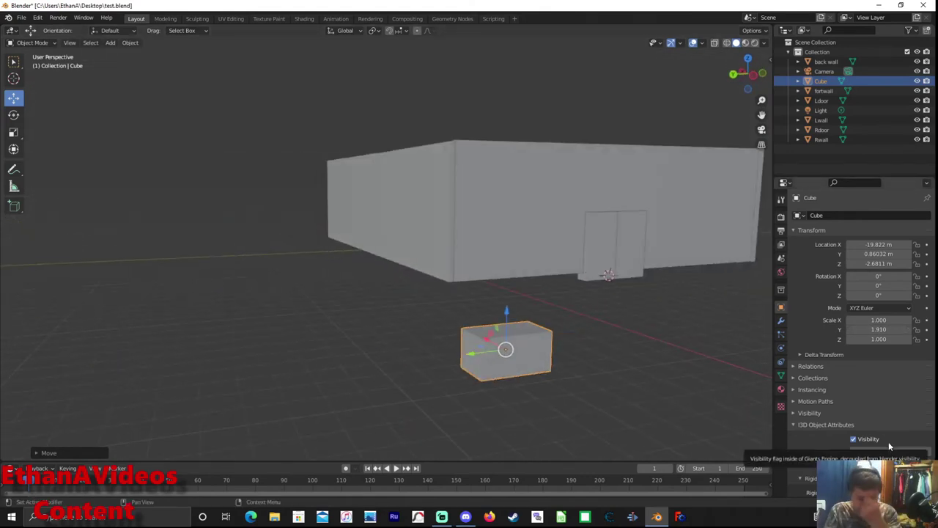
Flatten the stretched cube along Z into a thin bar
key("s")
key("z")
left_click(505, 305)
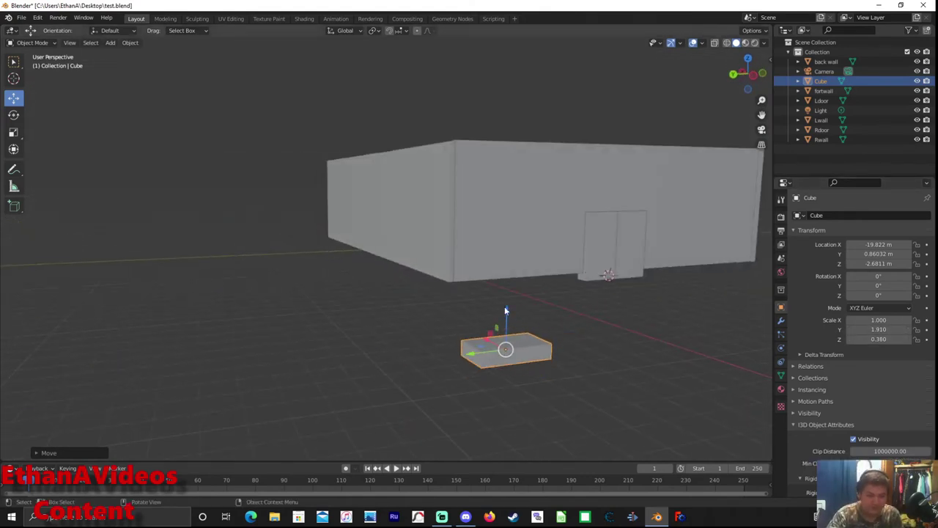
mouse_move(585, 422)
middle_mouse_down()
mouse_move(579, 369)
mouse_move(734, 344)
middle_mouse_up()
left_click_drag(880, 338, 851, 338)
middle_click_drag(637, 293, 635, 330)
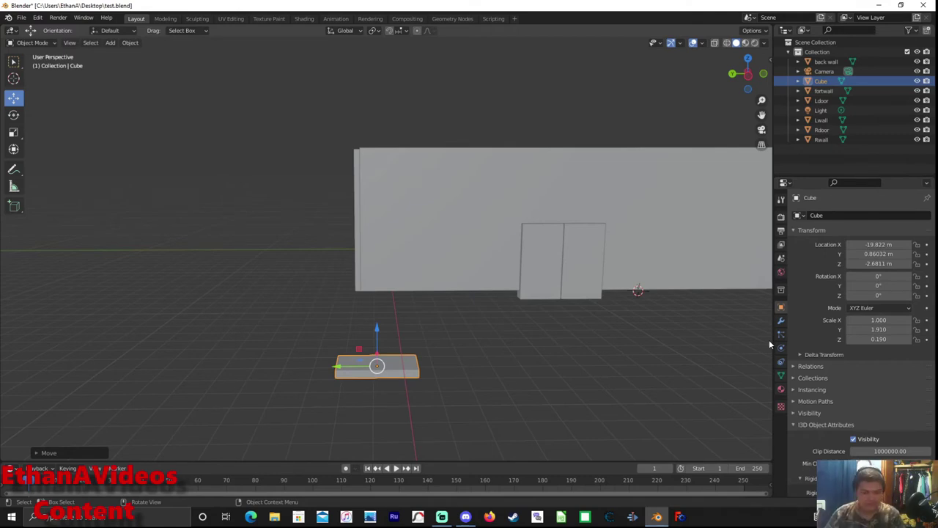
middle_click_drag(769, 339, 434, 421)
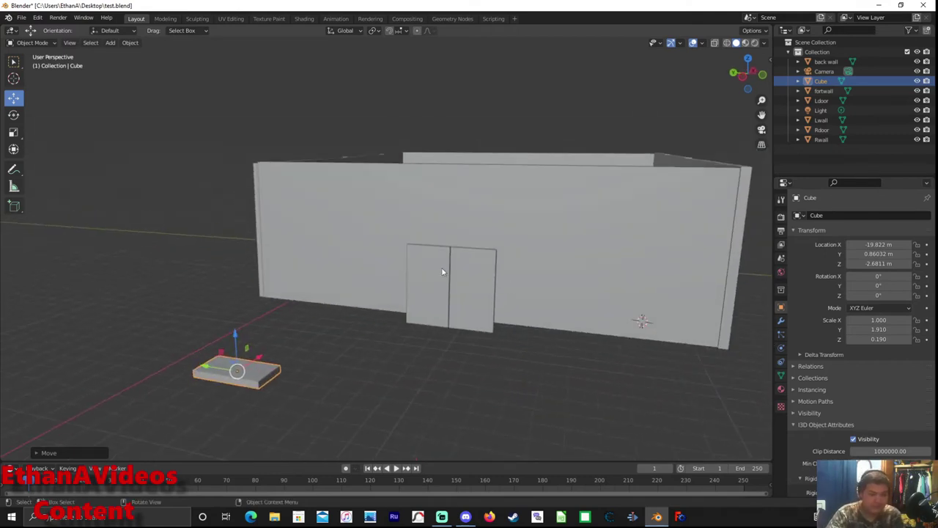
Lift the bar onto the front wall above the doors
key("g")
left_click(498, 439)
middle_click_drag(498, 439, 387, 344)
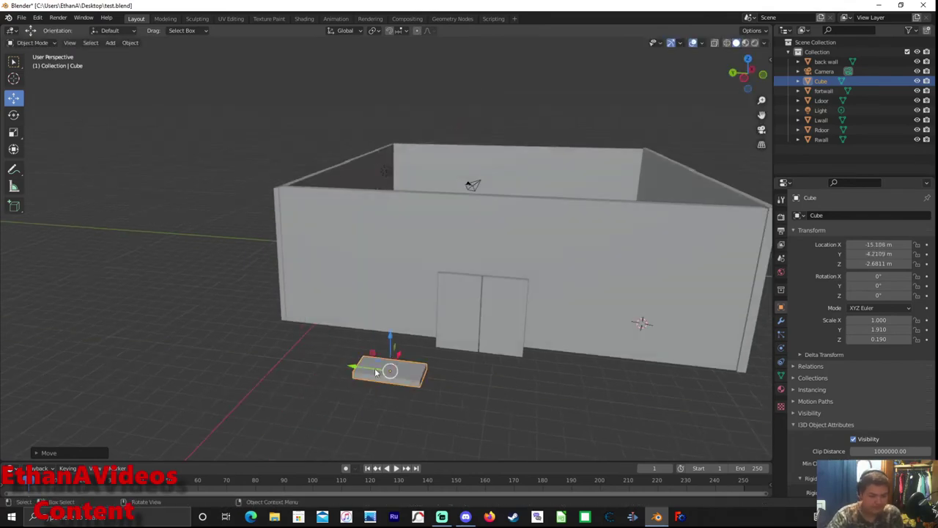
left_click_drag(387, 344, 389, 266)
middle_click_drag(389, 266, 427, 350)
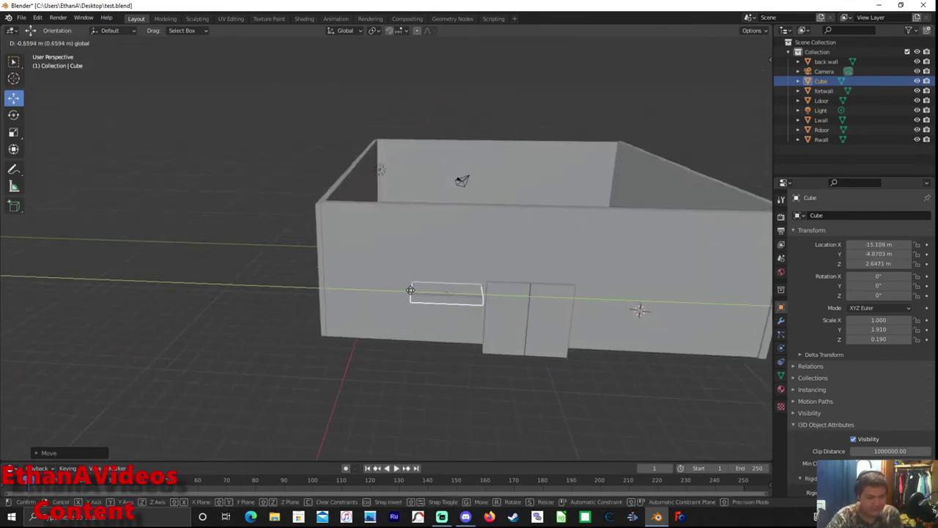
mouse_move(329, 315)
middle_mouse_down()
mouse_move(462, 309)
mouse_move(601, 225)
mouse_move(430, 310)
mouse_move(330, 295)
mouse_move(294, 253)
middle_mouse_up()
scroll(461, 308, "up", 2)
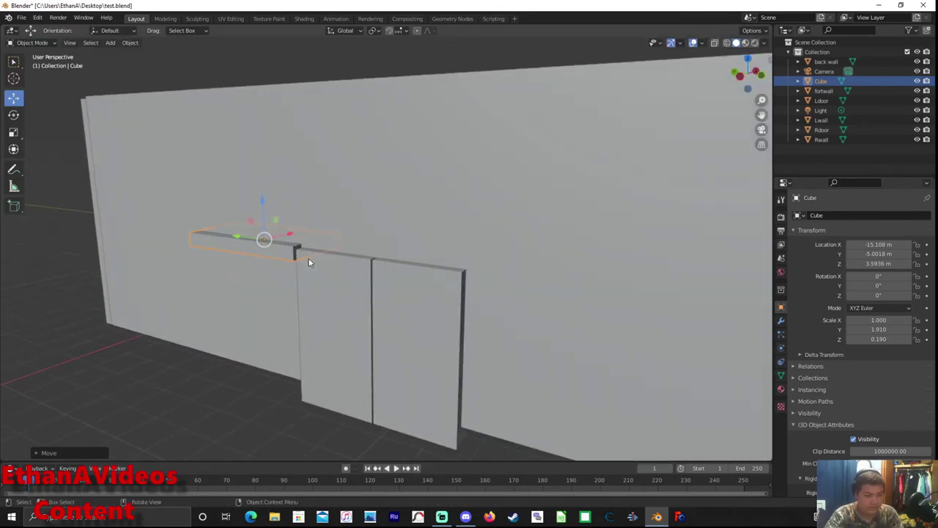
left_click(248, 239)
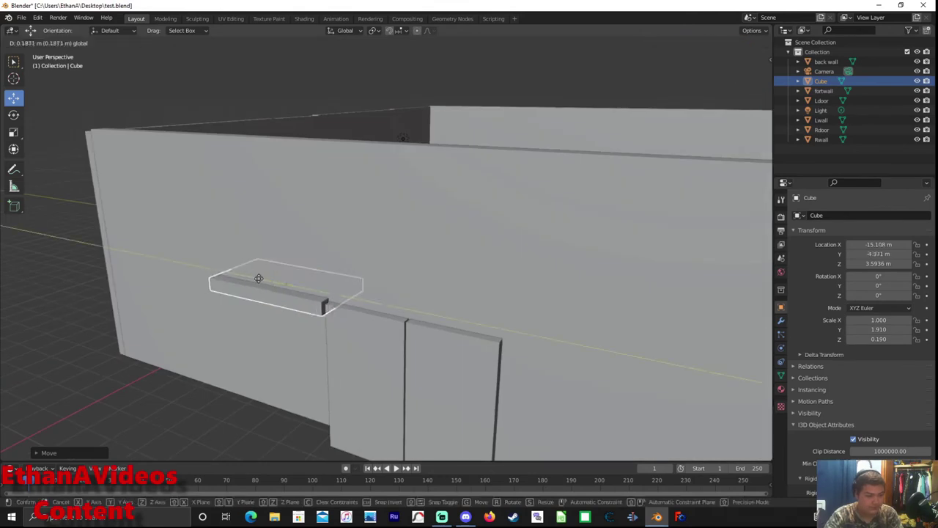
Reshape the bar's end face in Edit Mode to finish the track
key("Tab")
mouse_move(411, 255)
middle_mouse_down()
mouse_move(324, 314)
mouse_move(336, 90)
mouse_move(298, 339)
middle_mouse_up()
left_click(358, 102)
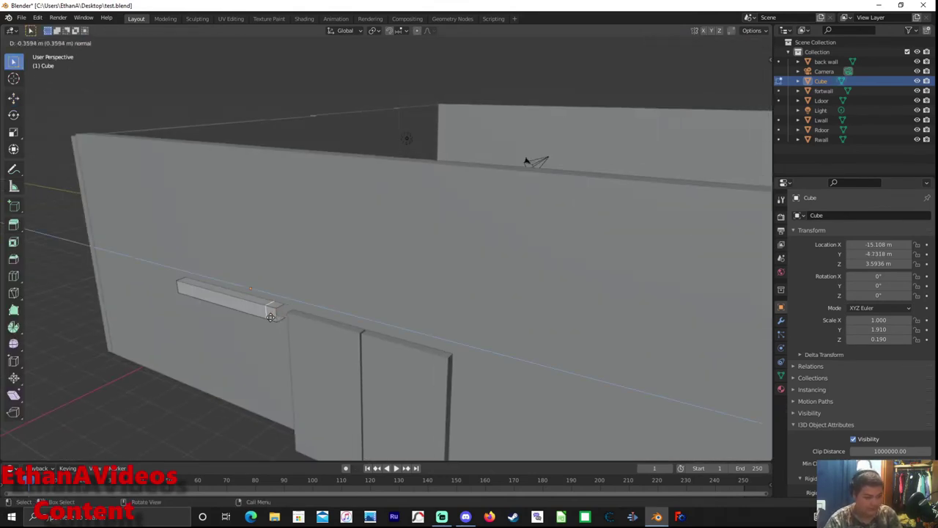
mouse_move(222, 316)
middle_mouse_down()
mouse_move(373, 99)
mouse_move(528, 157)
middle_mouse_up()
left_click(351, 88)
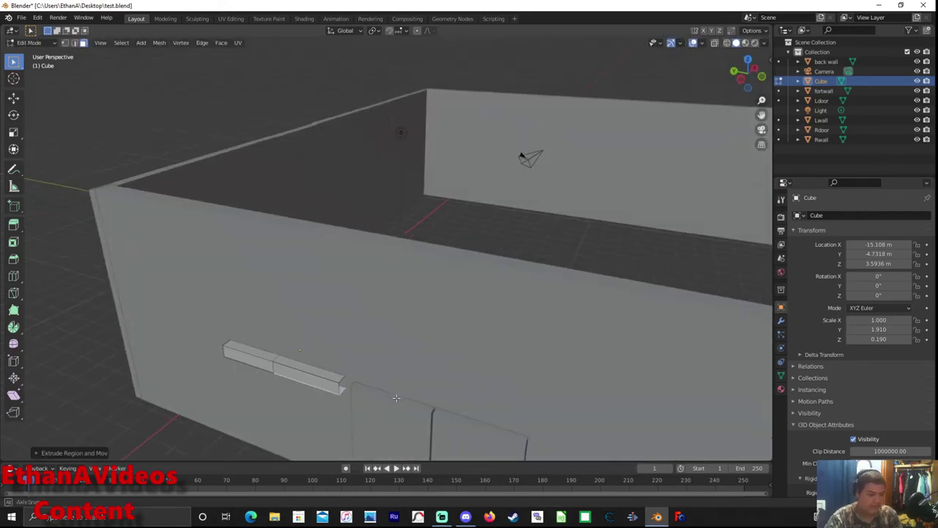
key("Tab")
Slide the bar along the wall so it sits just above the doors
left_click_drag(247, 209, 260, 212)
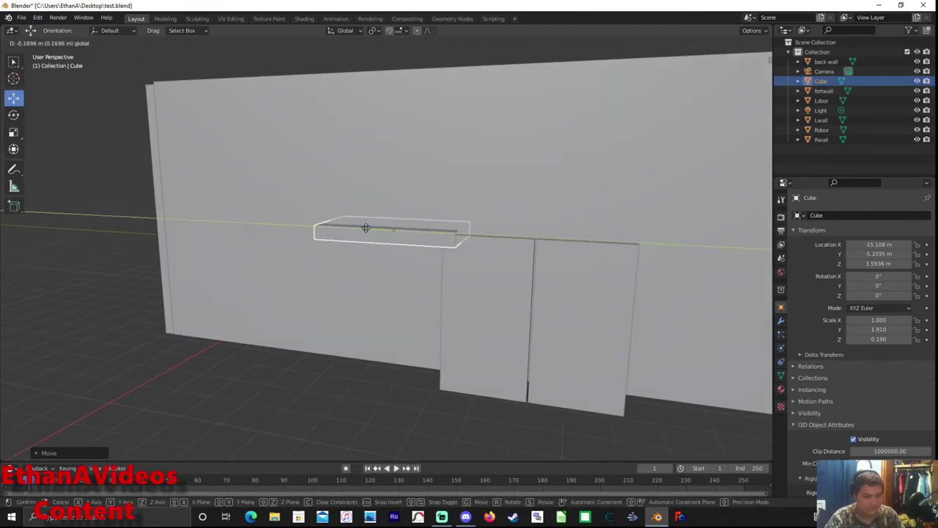
left_click(367, 221)
middle_click_drag(366, 222, 425, 311)
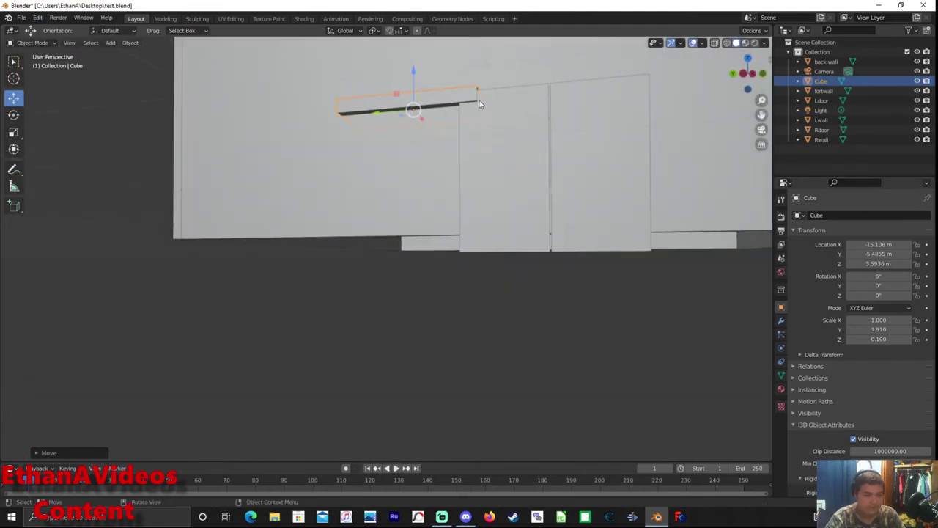
middle_click_drag(480, 104, 300, 272)
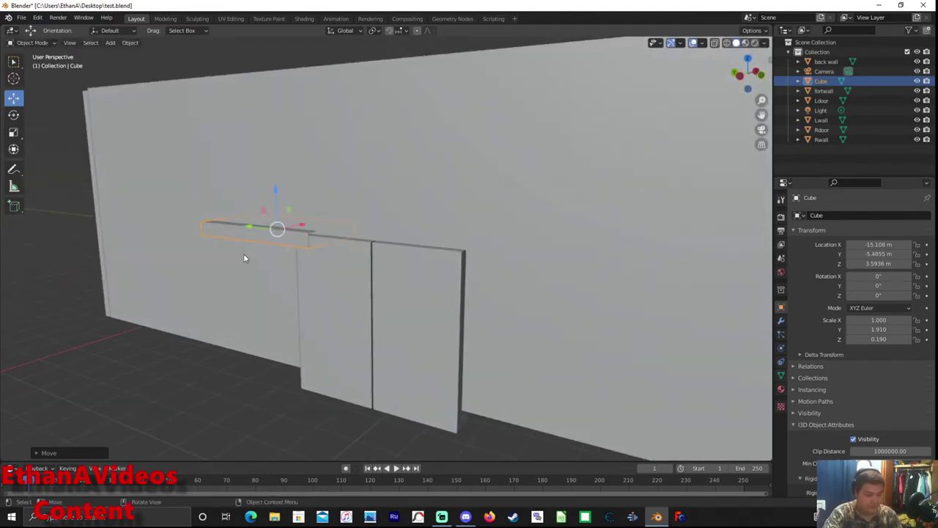
key("shift+d")
Move the track copy along Y past the right door and rotate it 180° about Z
key("y")
left_click(513, 272)
middle_click_drag(514, 271, 144, 179)
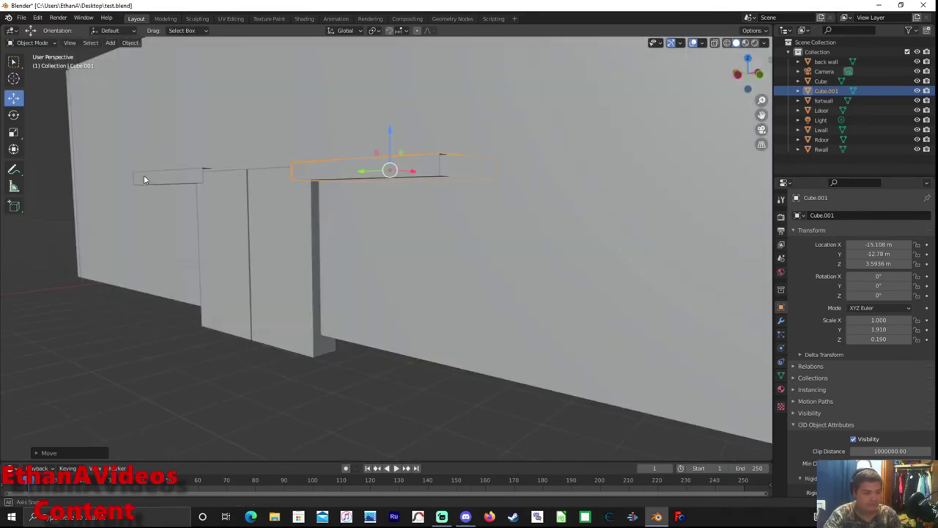
mouse_move(220, 220)
middle_mouse_down()
mouse_move(377, 178)
mouse_move(577, 203)
middle_mouse_up()
left_click_drag(577, 203, 569, 216)
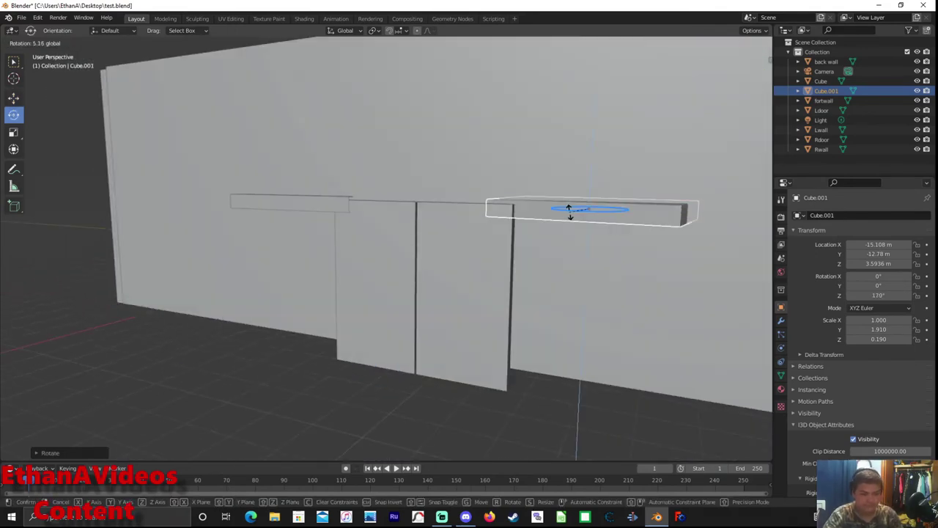
mouse_move(570, 216)
middle_mouse_down()
mouse_move(541, 251)
mouse_move(592, 255)
mouse_move(484, 255)
middle_mouse_up()
left_click_drag(405, 348, 375, 363)
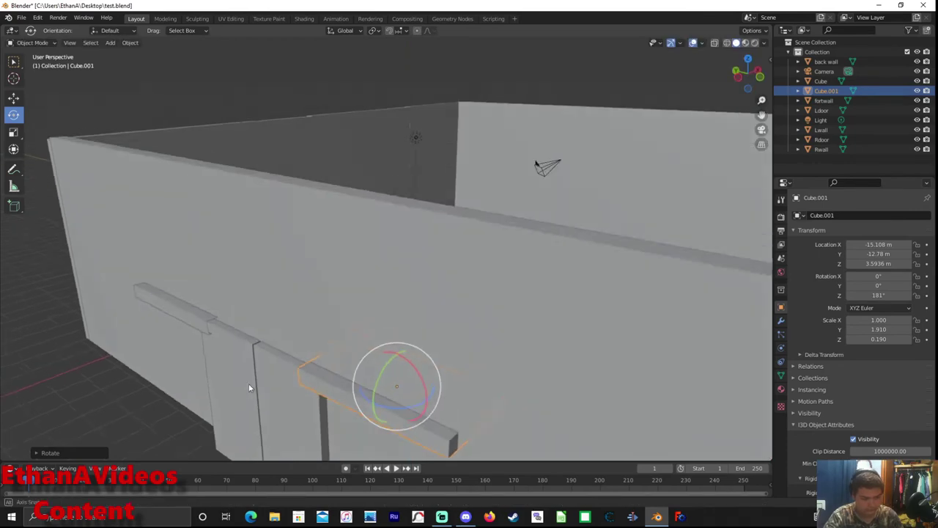
mouse_move(374, 362)
middle_mouse_down()
mouse_move(398, 235)
mouse_move(401, 338)
mouse_move(393, 249)
mouse_move(371, 248)
middle_mouse_up()
Nudge the turned track into line beside the doors at Y -12.888 m
key("shift+space")
key("g")
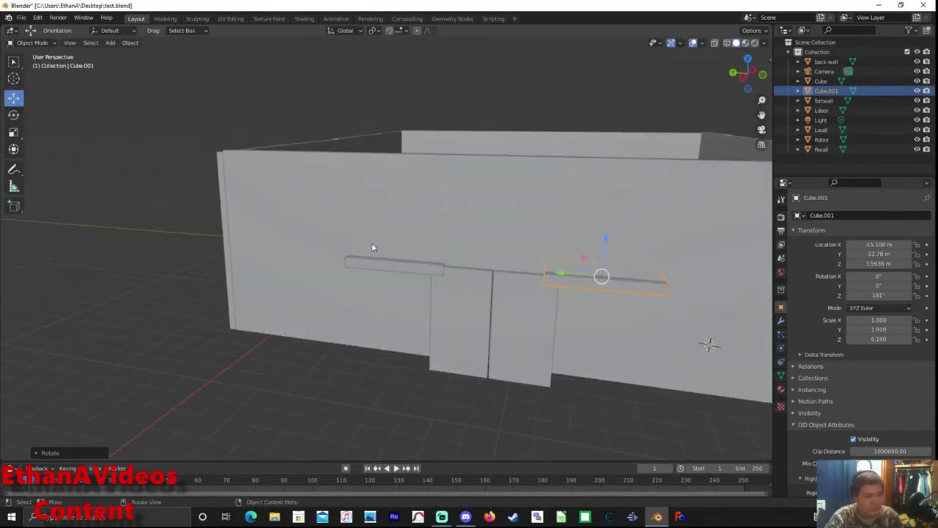
mouse_move(554, 295)
middle_mouse_down()
mouse_move(444, 314)
mouse_move(503, 249)
mouse_move(472, 147)
mouse_move(523, 275)
middle_mouse_up()
left_click_drag(523, 273, 517, 277)
mouse_move(517, 277)
middle_mouse_down()
mouse_move(529, 312)
mouse_move(502, 289)
mouse_move(653, 297)
mouse_move(645, 184)
middle_mouse_up()
left_click_drag(645, 184, 594, 227)
mouse_move(593, 227)
middle_mouse_down()
mouse_move(559, 254)
mouse_move(615, 250)
mouse_move(572, 293)
mouse_move(400, 341)
mouse_move(420, 294)
mouse_move(423, 305)
mouse_move(520, 279)
middle_mouse_up()
scroll(519, 278, "down", 1)
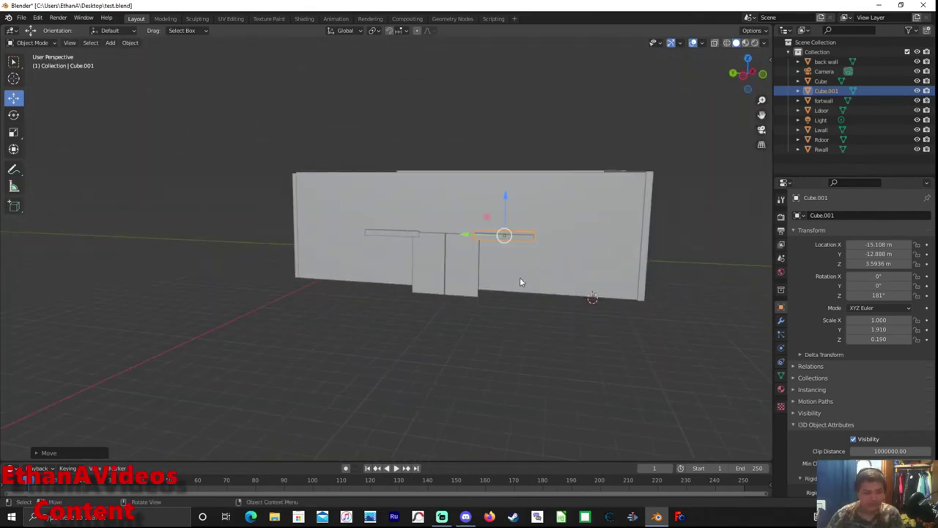
mouse_move(520, 281)
middle_mouse_down()
mouse_move(517, 293)
mouse_move(540, 325)
mouse_move(418, 314)
mouse_move(348, 101)
middle_mouse_up()
Add a new cube and scale it into a long flat slab, 4.450 × 11.640 × 0.180
left_click(110, 43)
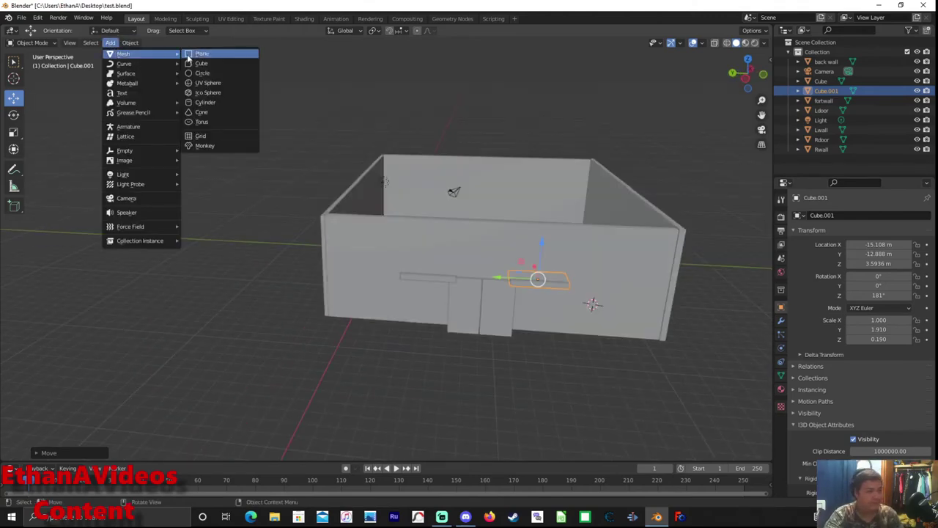
left_click(194, 57)
mouse_move(259, 253)
middle_mouse_down()
mouse_move(411, 325)
mouse_move(384, 314)
mouse_move(411, 334)
middle_mouse_up()
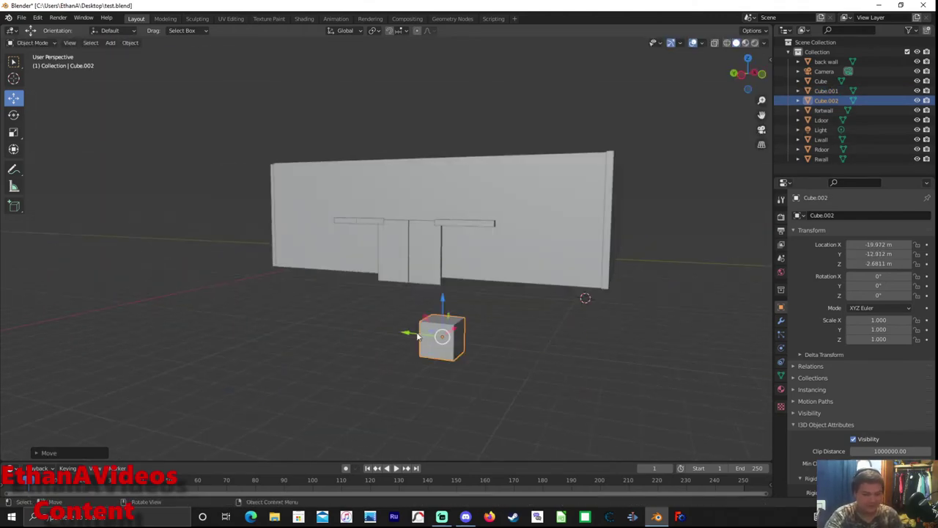
left_click_drag(411, 334, 352, 311)
middle_click_drag(564, 225, 758, 345)
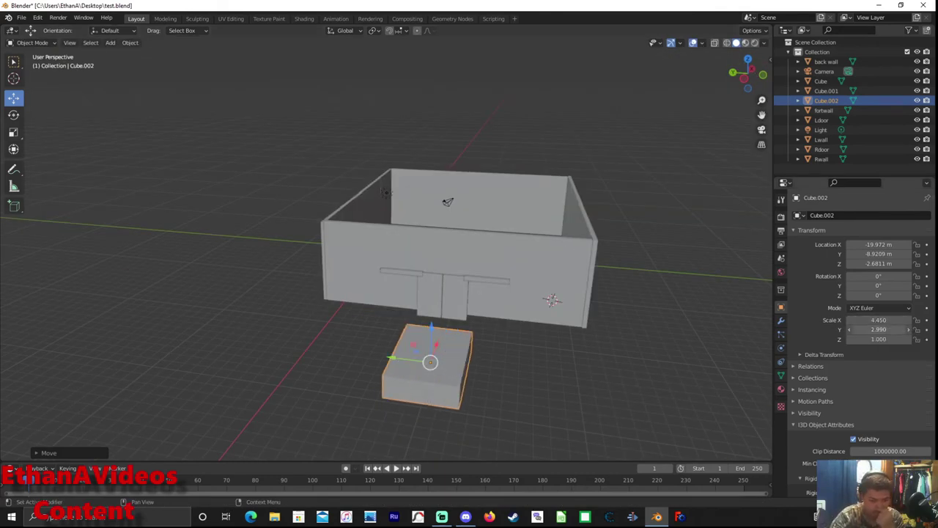
left_click_drag(878, 329, 909, 329)
middle_click_drag(602, 349, 558, 345)
mouse_move(878, 338)
left_mouse_down()
mouse_move(857, 339)
mouse_move(887, 339)
left_mouse_up()
Slide the slab under the doors and raise it to ground level in front of the wall
mouse_move(513, 344)
middle_mouse_down()
mouse_move(530, 354)
mouse_move(559, 344)
middle_mouse_up()
left_click_drag(337, 326, 389, 317)
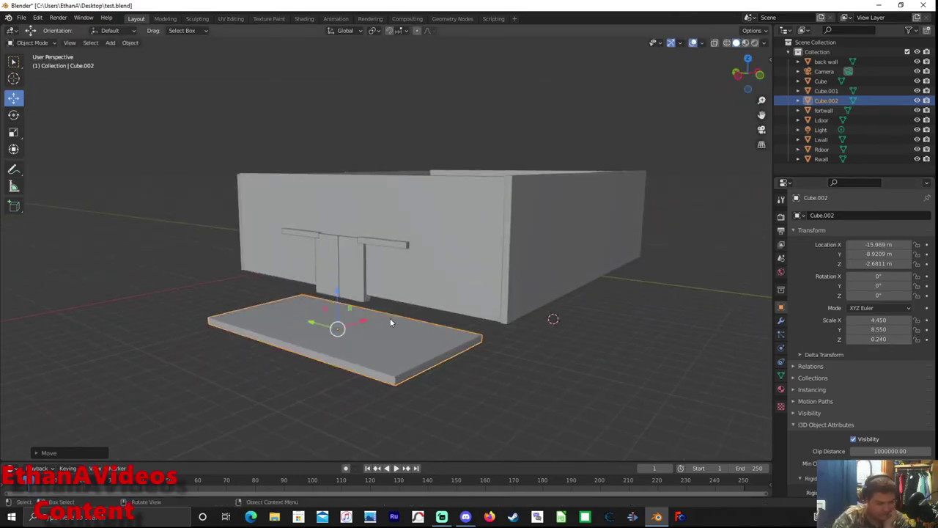
middle_click_drag(390, 317, 489, 322)
left_click_drag(488, 323, 528, 325)
mouse_move(528, 325)
middle_mouse_down()
mouse_move(456, 368)
mouse_move(557, 299)
mouse_move(451, 235)
mouse_move(469, 300)
mouse_move(440, 220)
middle_mouse_up()
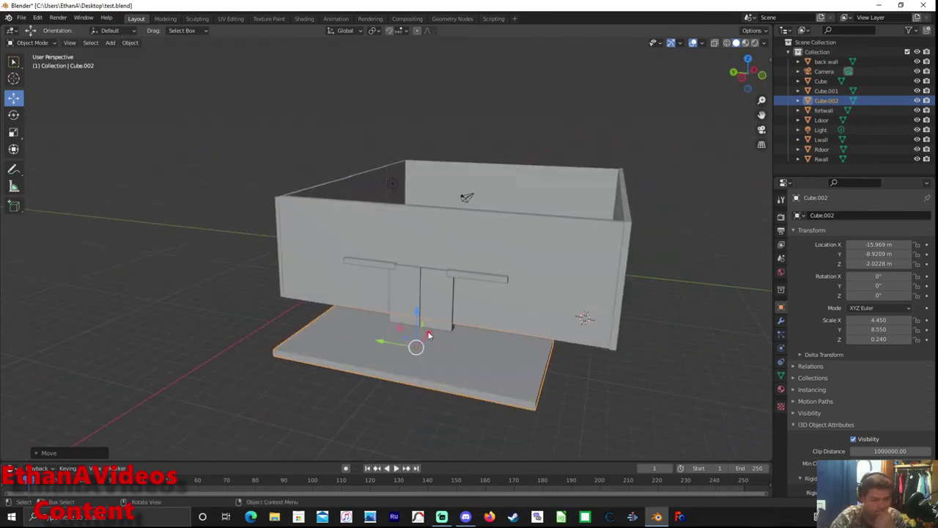
left_click_drag(440, 344, 447, 330)
mouse_move(447, 330)
middle_mouse_down()
mouse_move(463, 316)
mouse_move(249, 259)
middle_mouse_up()
left_click_drag(250, 260, 250, 235)
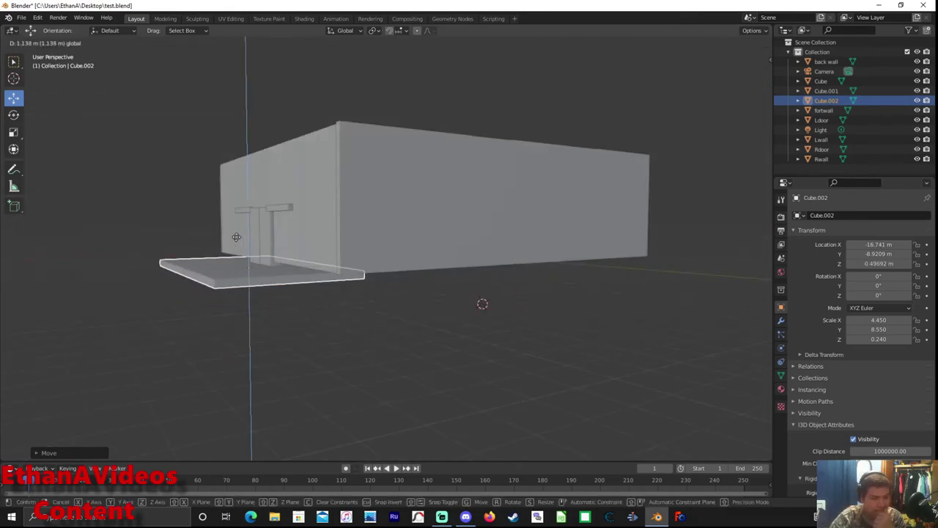
mouse_move(249, 235)
middle_mouse_down()
mouse_move(464, 249)
mouse_move(516, 269)
mouse_move(440, 323)
mouse_move(391, 341)
middle_mouse_up()
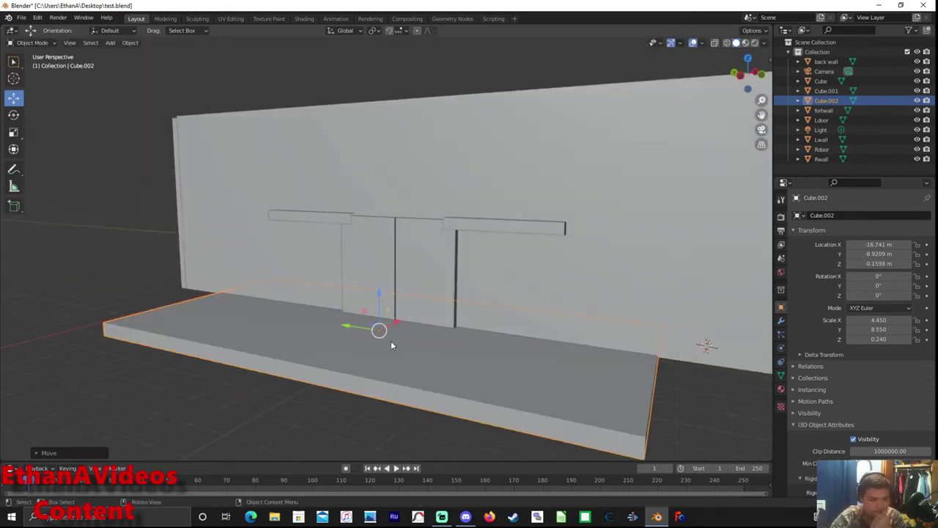
left_click_drag(391, 340, 432, 334)
mouse_move(433, 333)
middle_mouse_down()
mouse_move(424, 357)
mouse_move(519, 381)
middle_mouse_up()
scroll(520, 381, "down", 3)
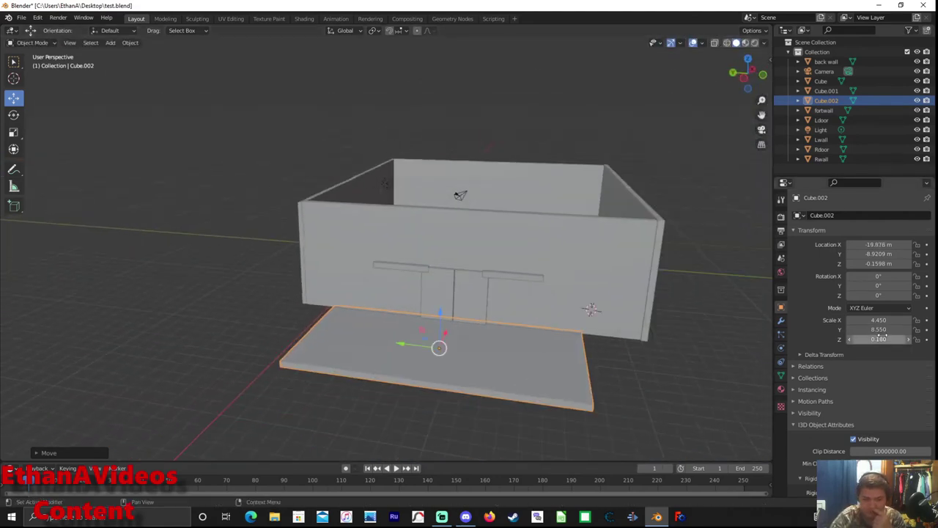
Align the slab along the front wall and lift it flush beneath it
key("g")
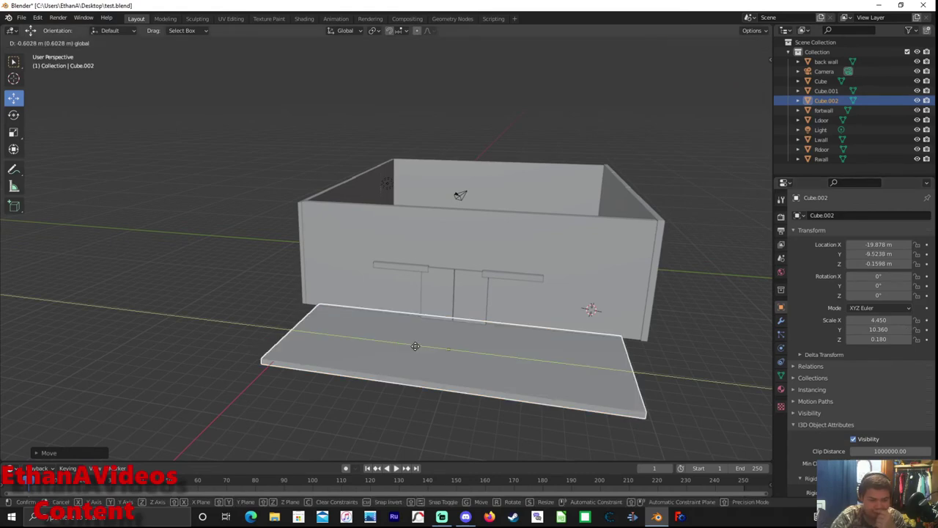
left_click(867, 339)
mouse_move(660, 300)
middle_mouse_down()
mouse_move(622, 310)
mouse_move(748, 286)
mouse_move(663, 288)
mouse_move(568, 220)
middle_mouse_up()
mouse_move(403, 210)
middle_mouse_down()
mouse_move(268, 226)
mouse_move(455, 227)
mouse_move(413, 198)
mouse_move(525, 207)
mouse_move(461, 199)
mouse_move(406, 289)
middle_mouse_up()
left_click_drag(402, 286, 394, 278)
mouse_move(394, 278)
middle_mouse_down()
mouse_move(381, 272)
mouse_move(430, 293)
mouse_move(450, 131)
mouse_move(512, 250)
mouse_move(149, 130)
middle_mouse_up()
Rename the two door track bars Ltrack and Rtrack
left_click(821, 80)
middle_click_drag(566, 195, 603, 157)
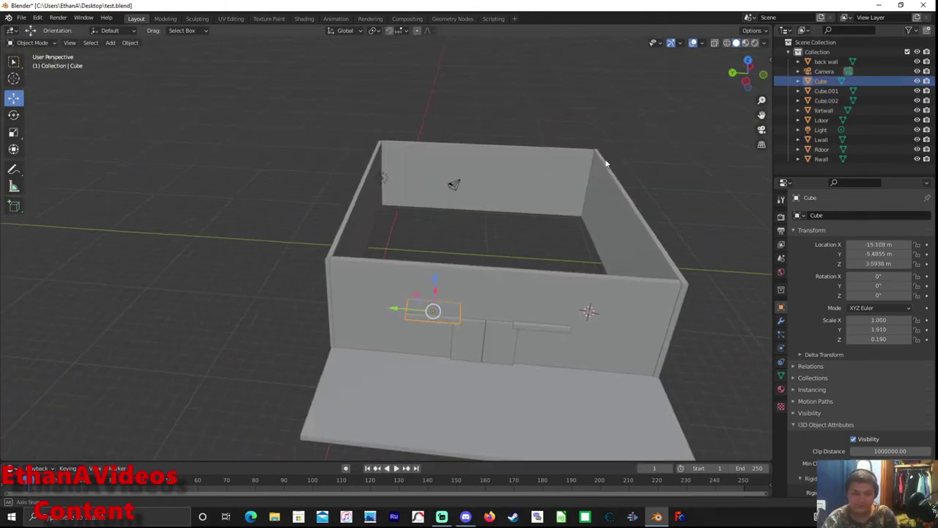
left_click(847, 215)
type("Rtrack")
key("Return")
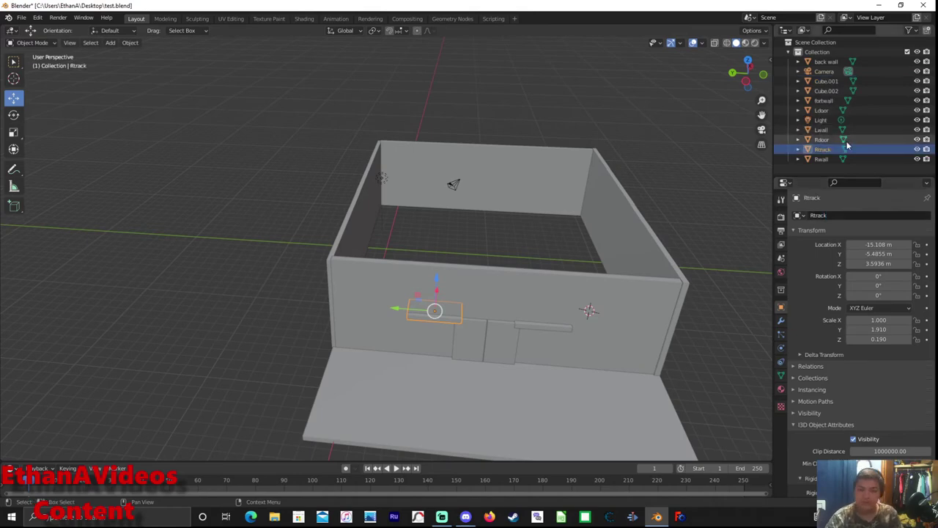
key("Up")
key("Up")
key("Up")
key("Down")
key("Down")
key("Down")
left_click(821, 215)
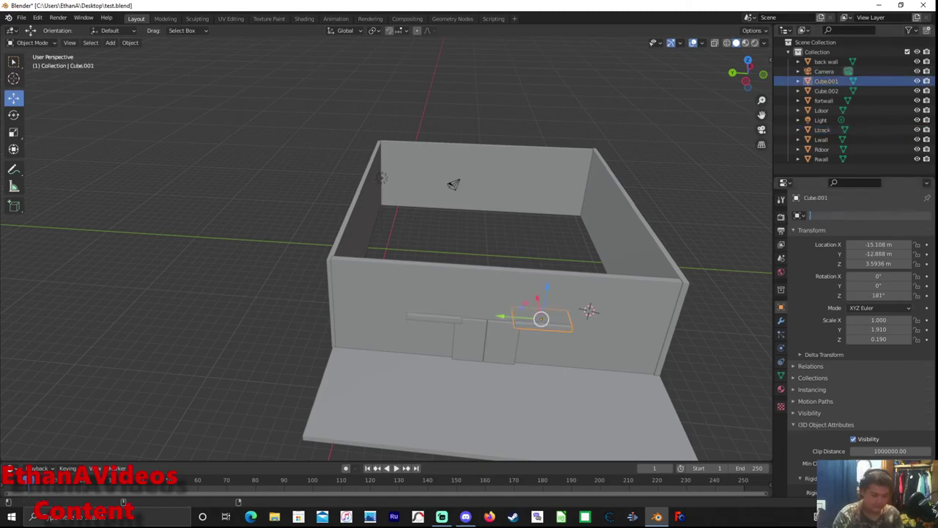
type("Rtrack")
key("Return")
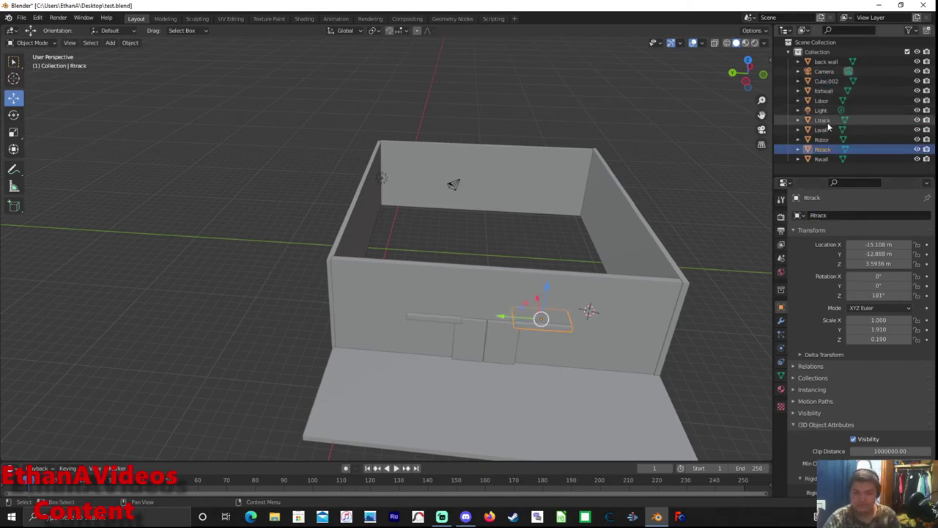
Select the slab and name it deck
left_click(825, 80)
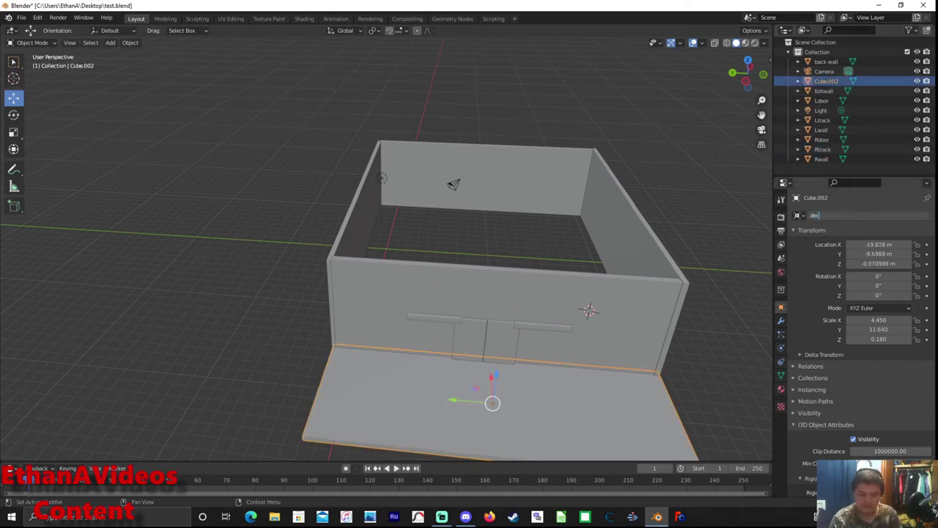
mouse_move(704, 169)
middle_mouse_down()
mouse_move(547, 141)
mouse_move(655, 162)
mouse_move(492, 267)
mouse_move(347, 149)
mouse_move(169, 66)
middle_mouse_up()
left_click(110, 42)
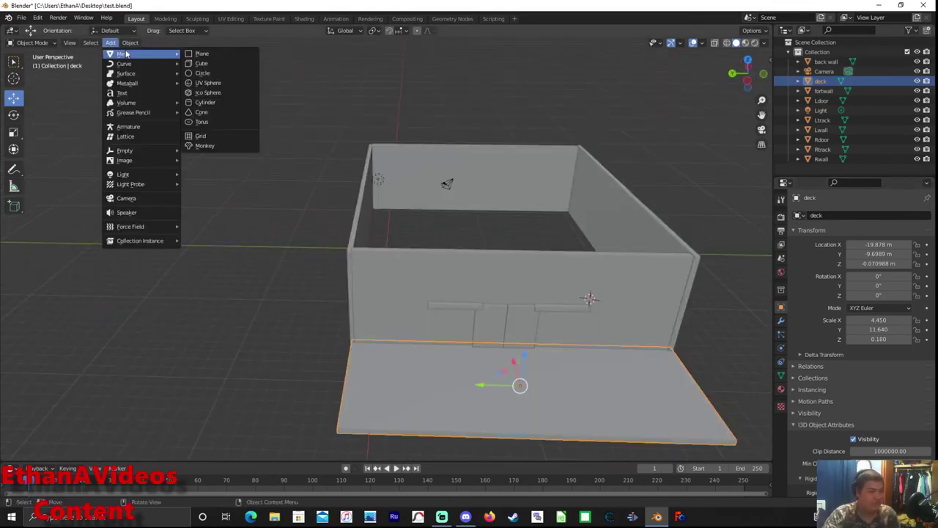
Add a plane, lift it toward the wall tops and widen it
left_click(212, 56)
left_click_drag(593, 269, 629, 237)
mouse_move(628, 237)
middle_mouse_down()
mouse_move(695, 233)
mouse_move(870, 349)
middle_mouse_up()
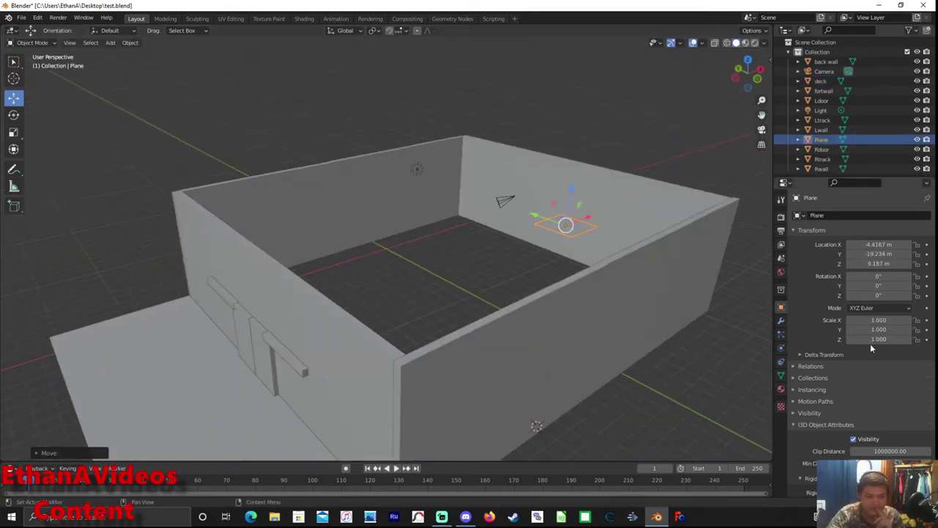
mouse_move(542, 235)
middle_mouse_down()
mouse_move(702, 309)
mouse_move(674, 229)
mouse_move(653, 242)
mouse_move(615, 216)
middle_mouse_up()
Extrude the plane in Edit Mode to give the roof some thickness
key("Tab")
key("e")
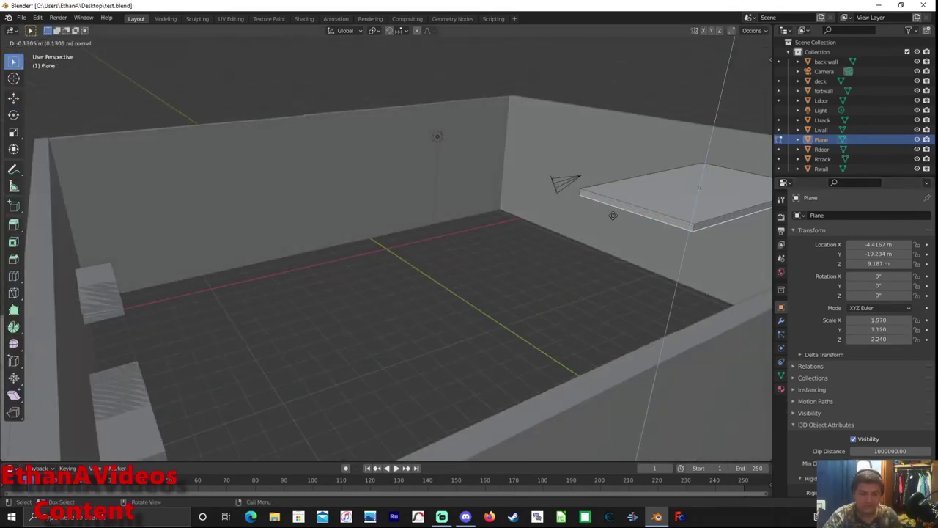
key("Tab")
middle_click_drag(423, 294, 529, 309)
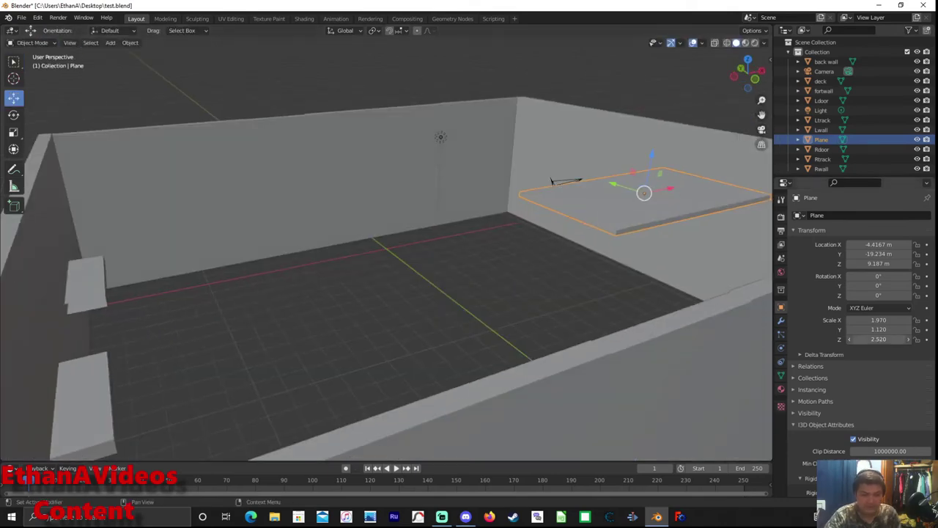
Move the plane to a new position above the house
middle_click_drag(666, 291, 277, 240)
scroll(277, 240, "down", 4)
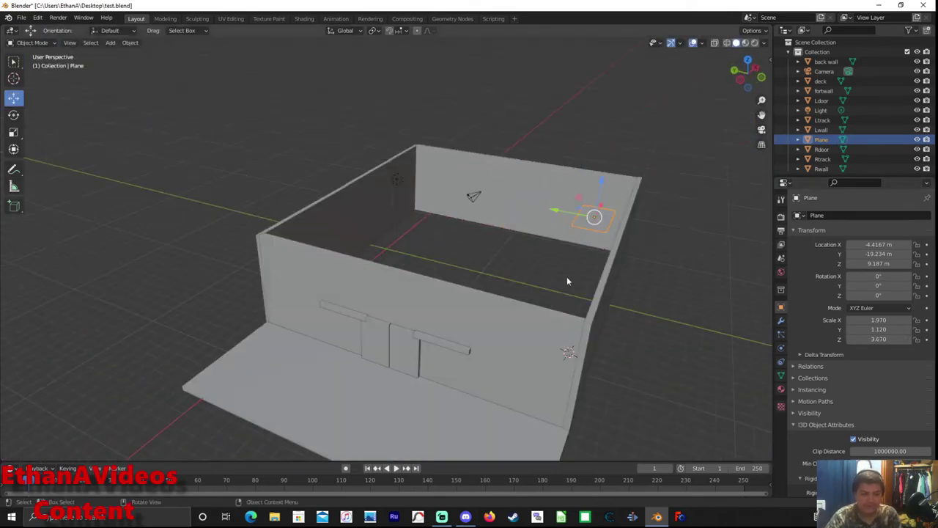
key("g")
left_click(360, 186)
middle_click_drag(360, 186, 513, 251)
mouse_move(398, 224)
middle_mouse_down()
mouse_move(528, 205)
mouse_move(533, 194)
middle_mouse_up()
Reposition the plane freely over the house while checking it from above
left_click(10, 116)
middle_click_drag(410, 206, 482, 218)
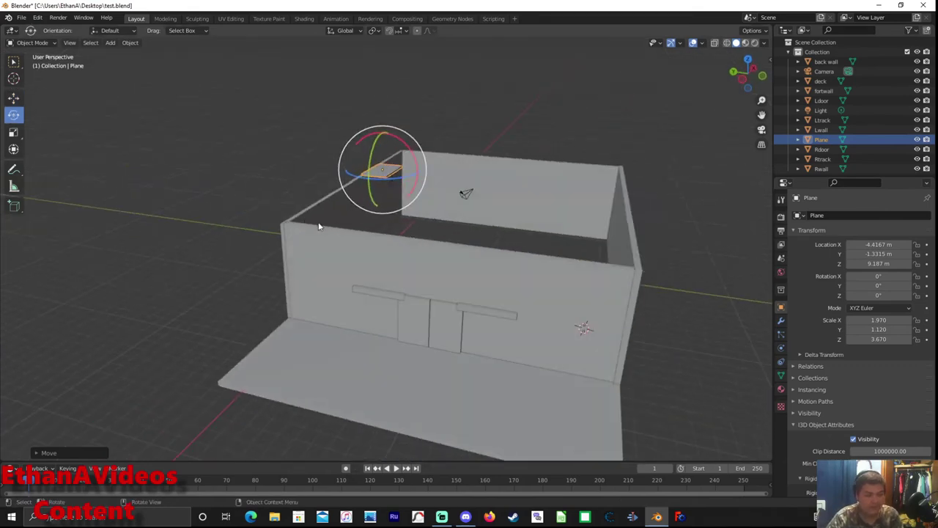
middle_click_drag(614, 243, 479, 341)
key("shift+space")
key("g")
middle_click_drag(491, 203, 503, 152)
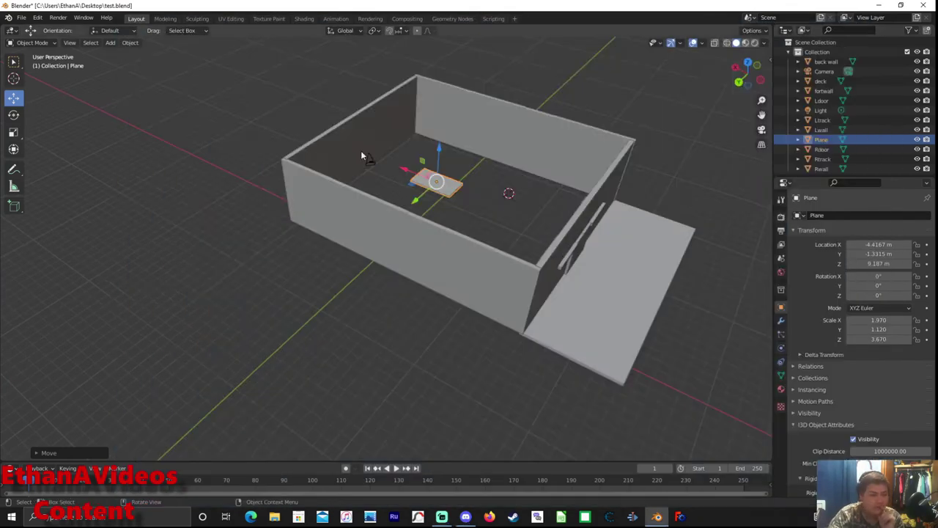
key("g")
mouse_move(361, 151)
middle_mouse_down()
mouse_move(374, 191)
mouse_move(389, 142)
middle_mouse_up()
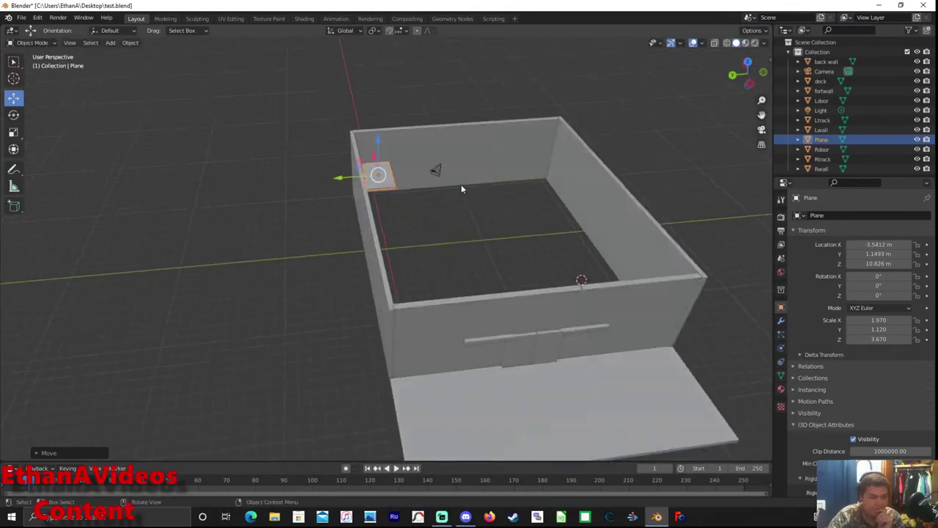
middle_click_drag(425, 178, 400, 178)
left_click(400, 178)
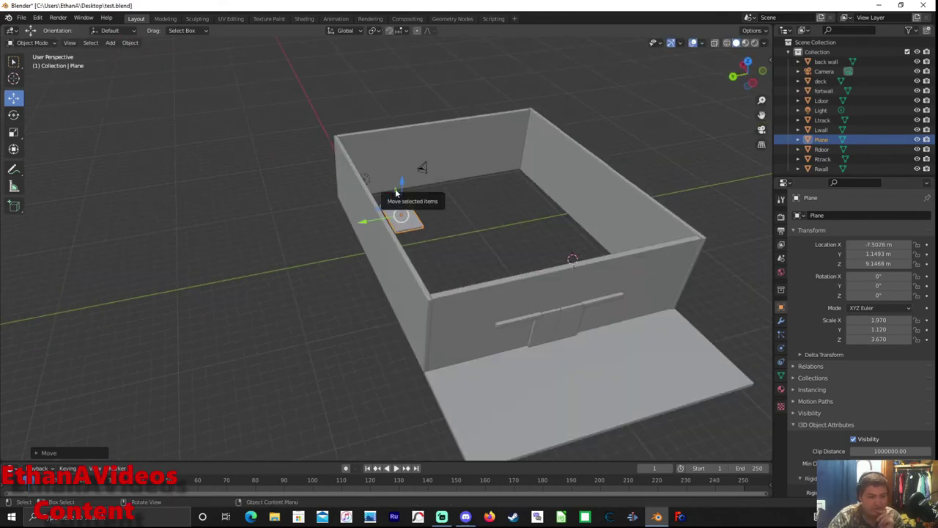
Slide the plane along its axes to settle it onto the wall tops
left_click_drag(396, 192, 409, 210)
mouse_move(408, 210)
middle_mouse_down()
mouse_move(415, 186)
mouse_move(402, 220)
mouse_move(554, 186)
mouse_move(440, 242)
mouse_move(401, 321)
mouse_move(446, 291)
mouse_move(440, 325)
mouse_move(469, 326)
middle_mouse_up()
key("g")
left_click(425, 208)
key("g")
left_click(440, 242)
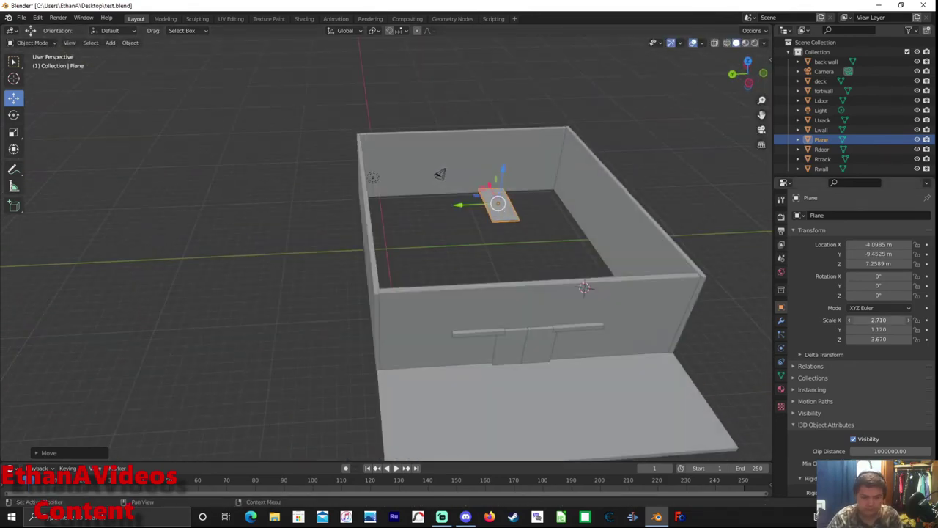
Stretch the plane lengthwise to about 13.01 so it spans the box and lines up with a wall
left_click_drag(880, 320, 909, 320)
middle_click_drag(324, 197, 381, 242)
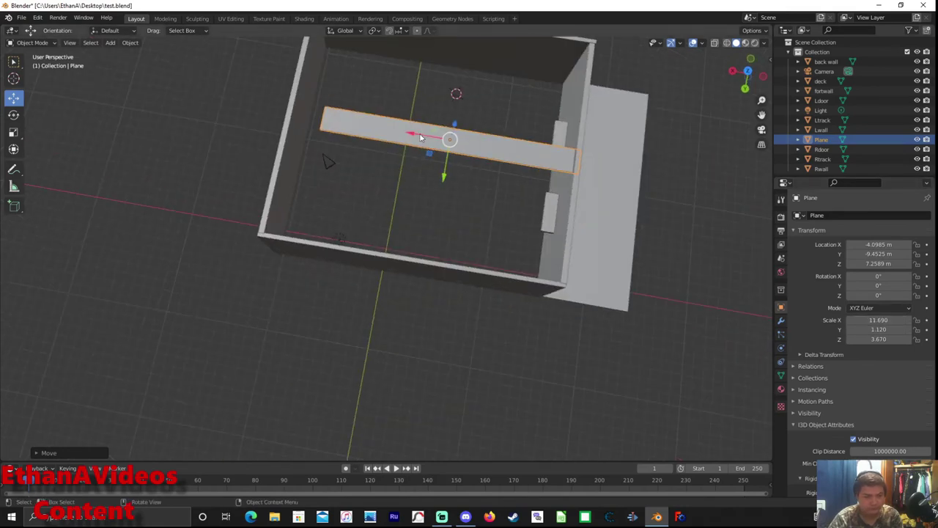
left_click_drag(879, 320, 892, 321)
mouse_move(566, 185)
middle_mouse_down()
mouse_move(609, 137)
mouse_move(332, 228)
middle_mouse_up()
Scale the plane along Y to cover the box's width
key("s")
key("y")
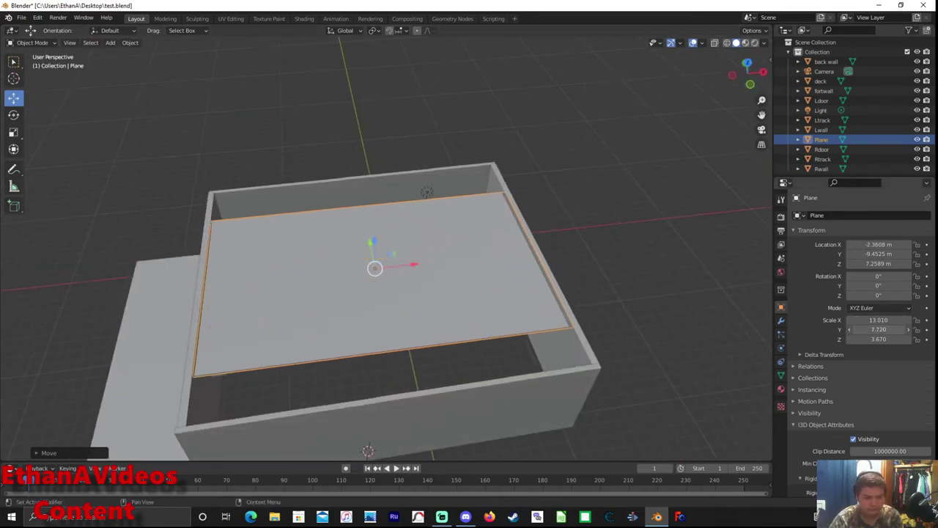
left_click(660, 410)
middle_click_drag(659, 410, 458, 214)
left_click_drag(458, 215, 459, 213)
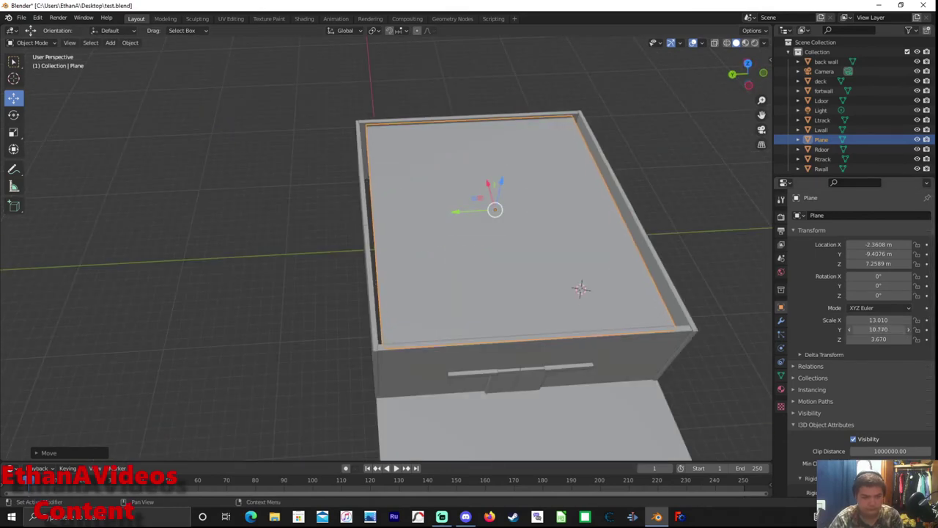
mouse_move(513, 257)
middle_mouse_down()
mouse_move(603, 231)
mouse_move(680, 288)
middle_mouse_up()
Nudge the roof along Y to align with the walls and set its Y scale to 11.500
key("g")
key("y")
left_click(604, 230)
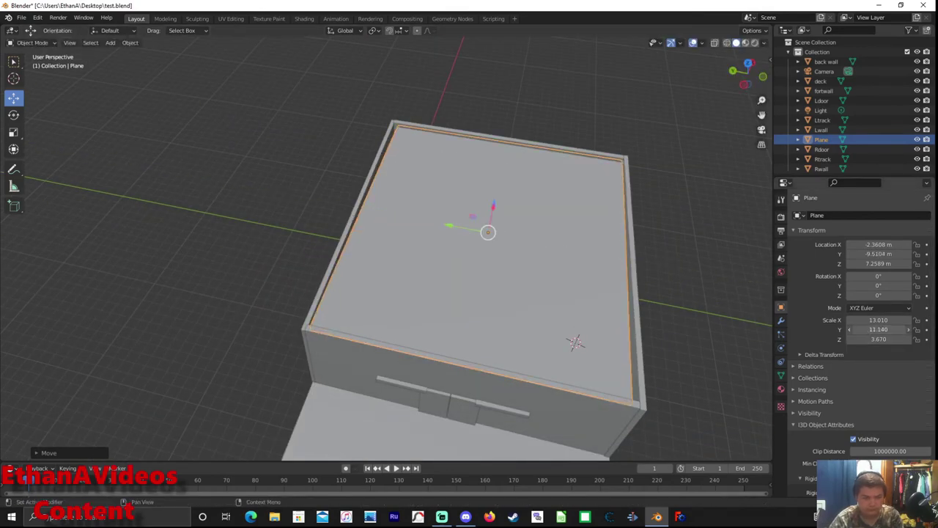
mouse_move(513, 293)
middle_mouse_down()
mouse_move(469, 220)
mouse_move(557, 308)
middle_mouse_up()
key("g")
key("y")
left_click(469, 220)
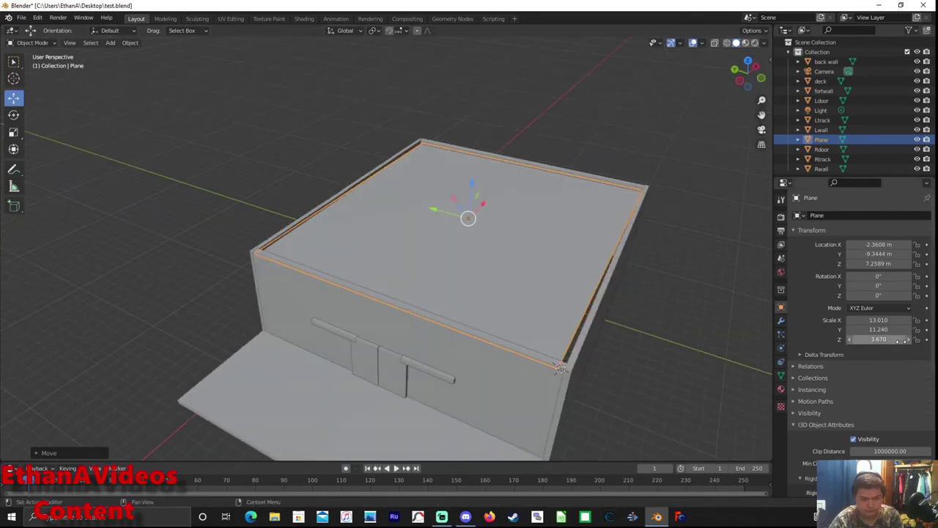
mouse_move(559, 367)
middle_mouse_down()
mouse_move(603, 233)
mouse_move(576, 224)
mouse_move(549, 377)
mouse_move(607, 270)
mouse_move(345, 281)
mouse_move(558, 274)
mouse_move(599, 221)
mouse_move(700, 204)
mouse_move(335, 179)
mouse_move(697, 122)
mouse_move(567, 209)
mouse_move(281, 169)
mouse_move(262, 156)
mouse_move(300, 133)
mouse_move(464, 175)
mouse_move(304, 190)
mouse_move(512, 198)
mouse_move(483, 173)
mouse_move(591, 222)
mouse_move(514, 410)
middle_mouse_up()
Select the deck and create a new material for it
left_click(484, 280)
left_click(558, 271)
scroll(335, 179, "up", 3)
scroll(281, 169, "down", 5)
scroll(286, 161, "down", 4)
left_click(513, 411)
left_click(780, 389)
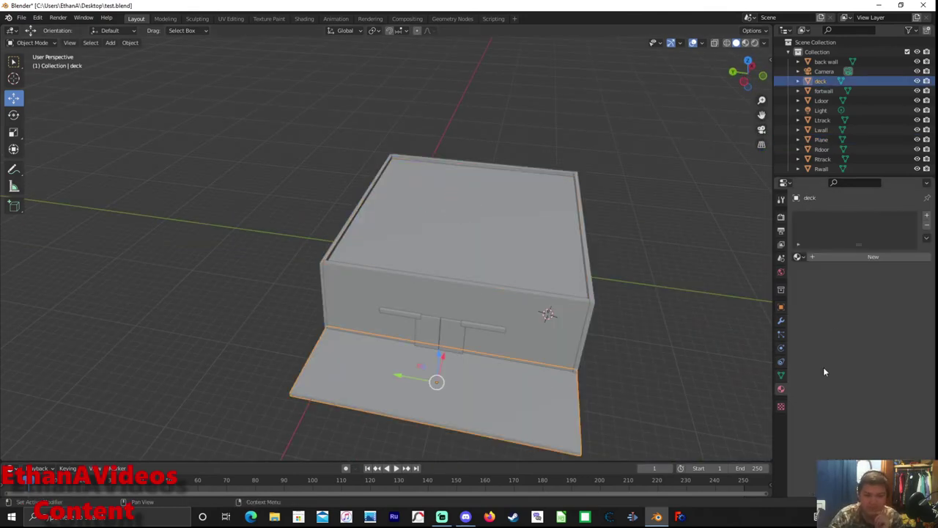
left_click(827, 255)
Darken the deck material's base colour to dark grey
left_click(891, 358)
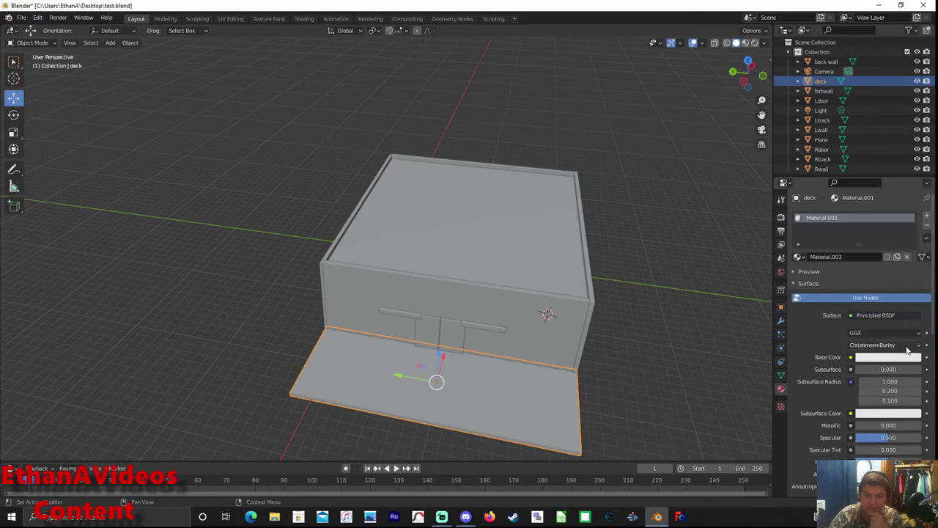
left_click(895, 357)
left_click(898, 357)
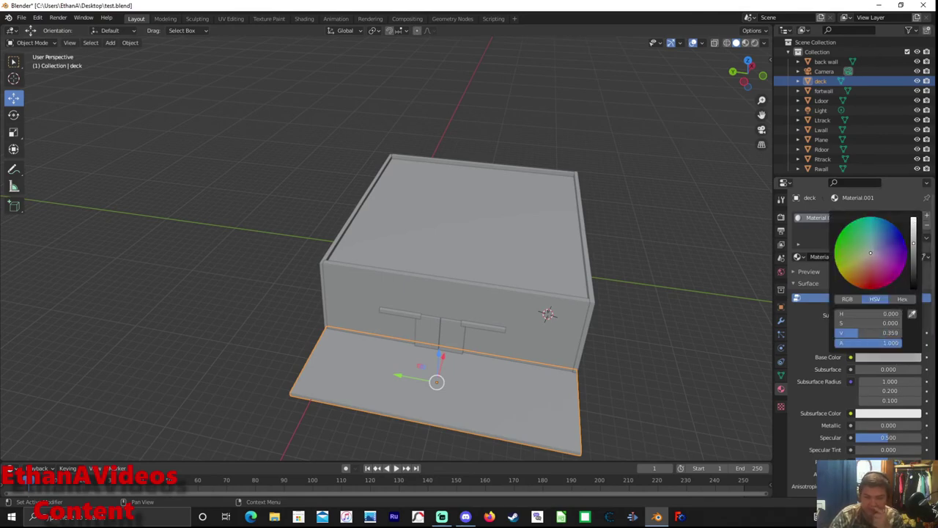
middle_click_drag(715, 140, 609, 253)
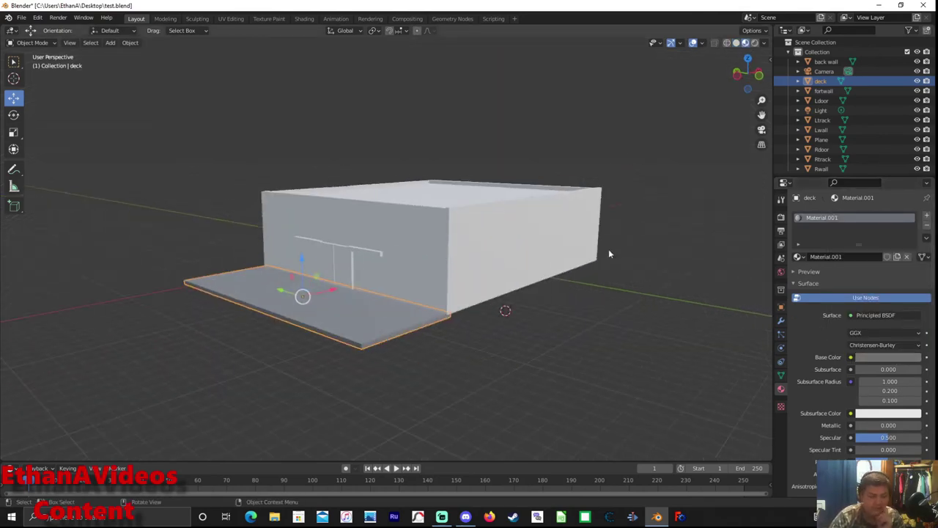
middle_click_drag(519, 341, 557, 278)
left_click(888, 357)
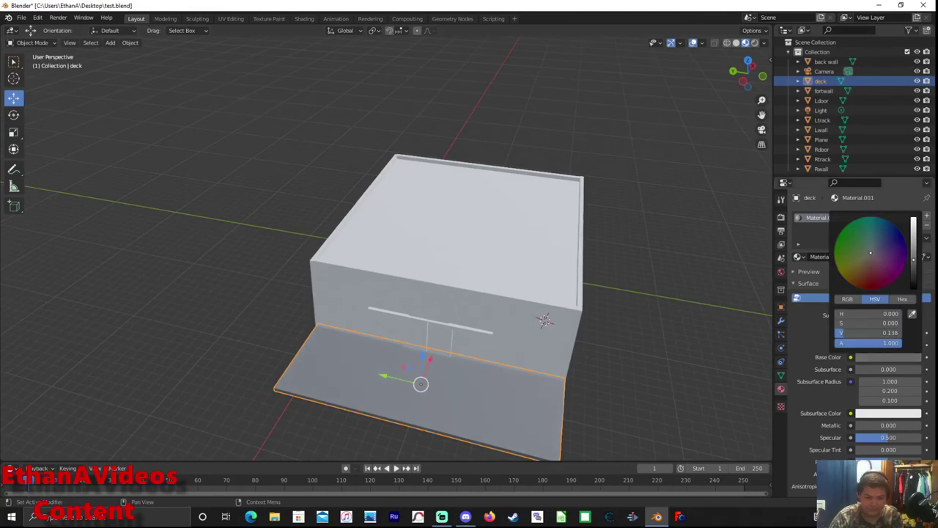
middle_click_drag(733, 293, 558, 308)
Give the right door a new blue material and assign the same Material.002 to the left door
left_click(558, 316)
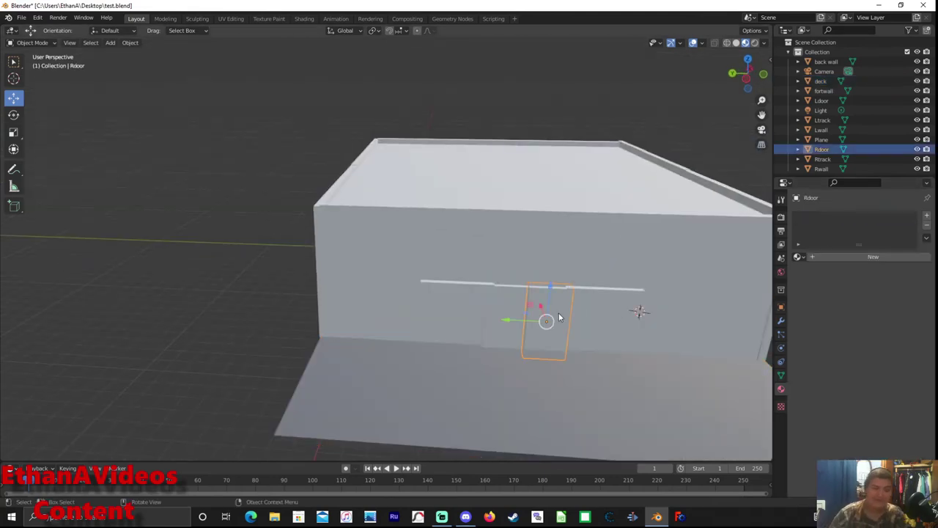
left_click(860, 256)
left_click(889, 357)
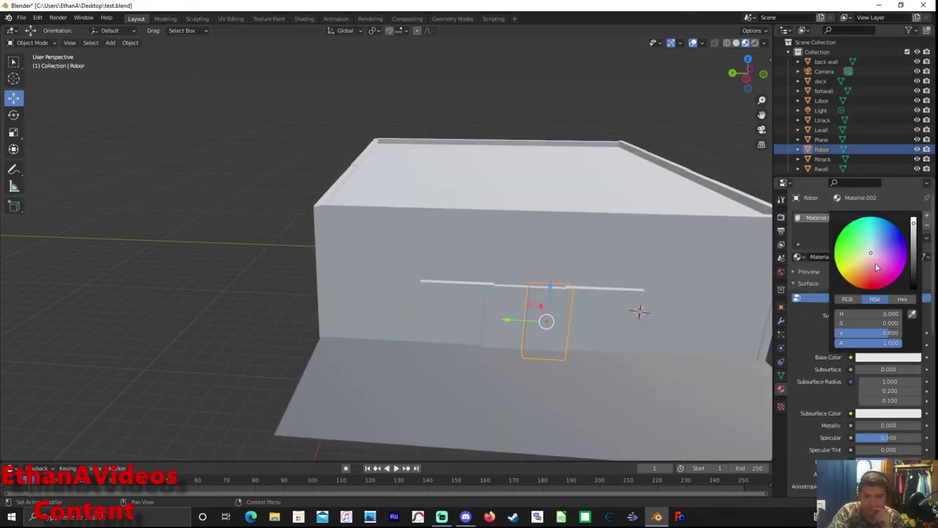
left_click_drag(913, 229, 914, 234)
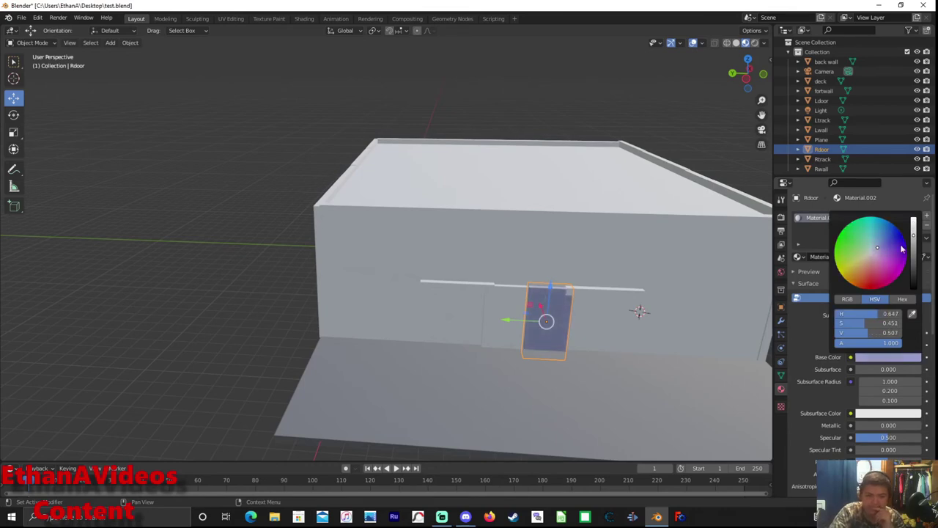
left_click(505, 333)
left_click(798, 257)
left_click(597, 289)
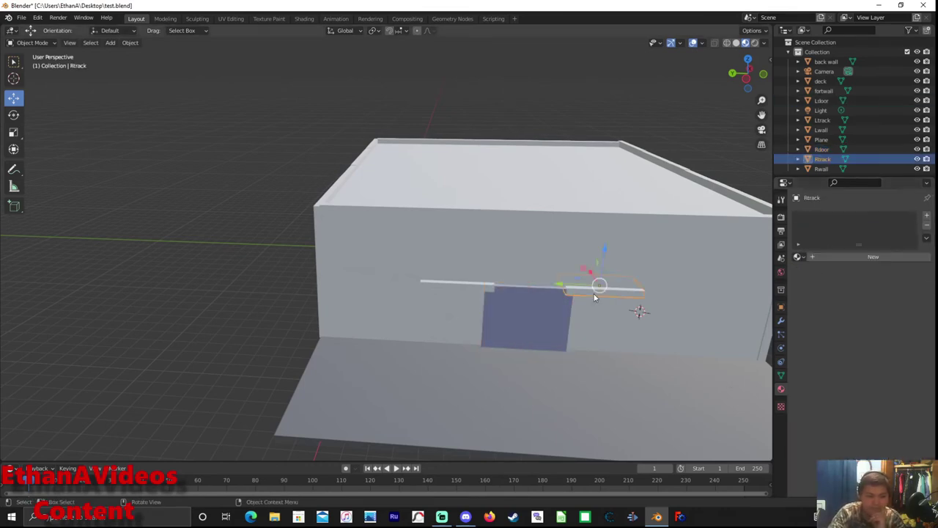
Darken the right door track's colour and give the left track the same grey Material.003
middle_click_drag(623, 315, 609, 316)
left_click(877, 357)
left_click_drag(914, 224, 914, 255)
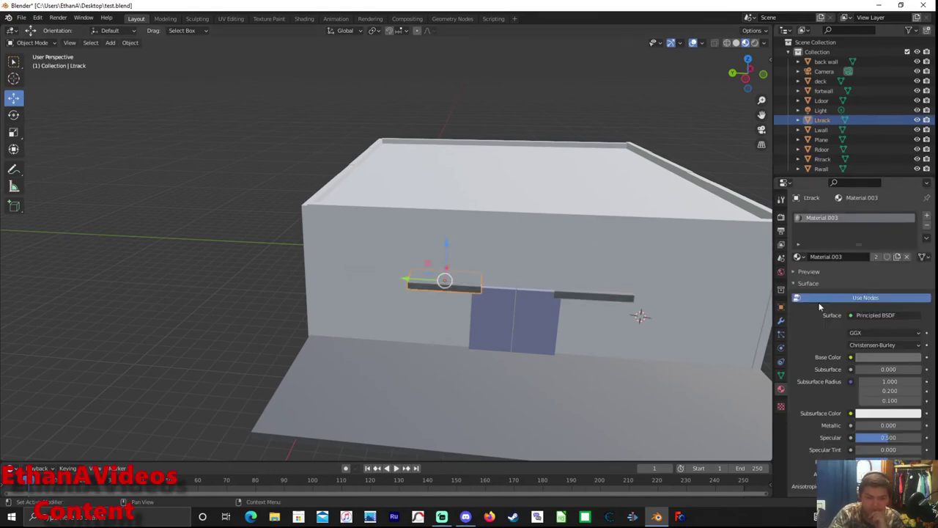
middle_click_drag(220, 271, 299, 256)
Give the front wall a new material, Material.004, darkened to a 0.128 value
left_click(370, 236)
mouse_move(370, 237)
middle_mouse_down()
mouse_move(464, 341)
mouse_move(522, 272)
mouse_move(480, 293)
middle_mouse_up()
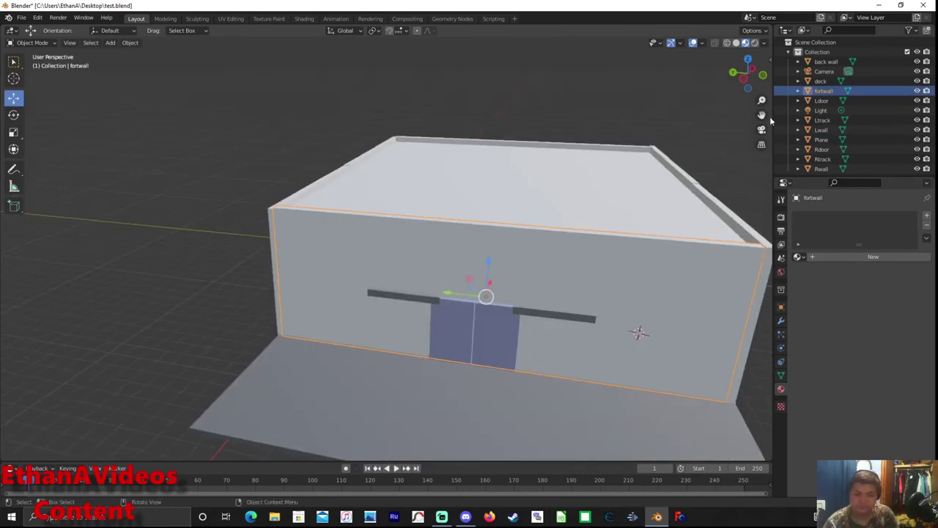
left_click(883, 257)
left_click(885, 358)
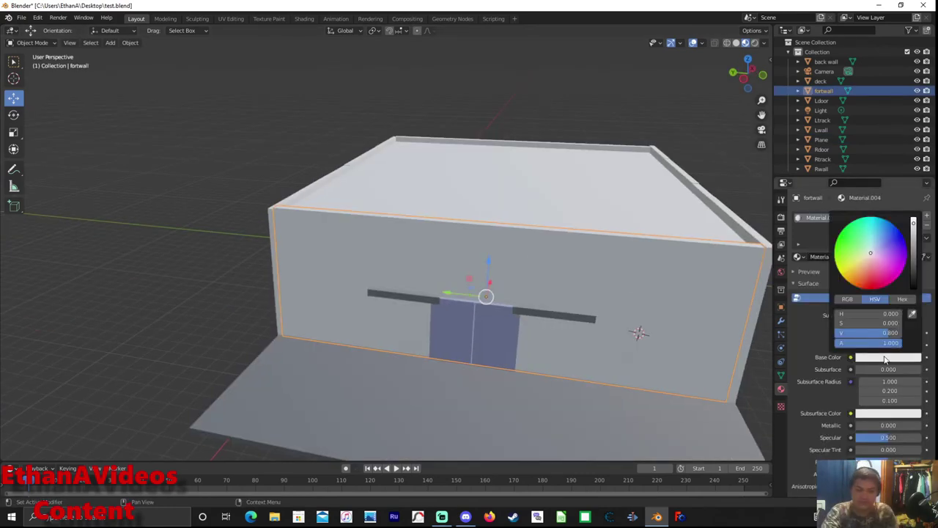
left_click_drag(879, 332, 843, 332)
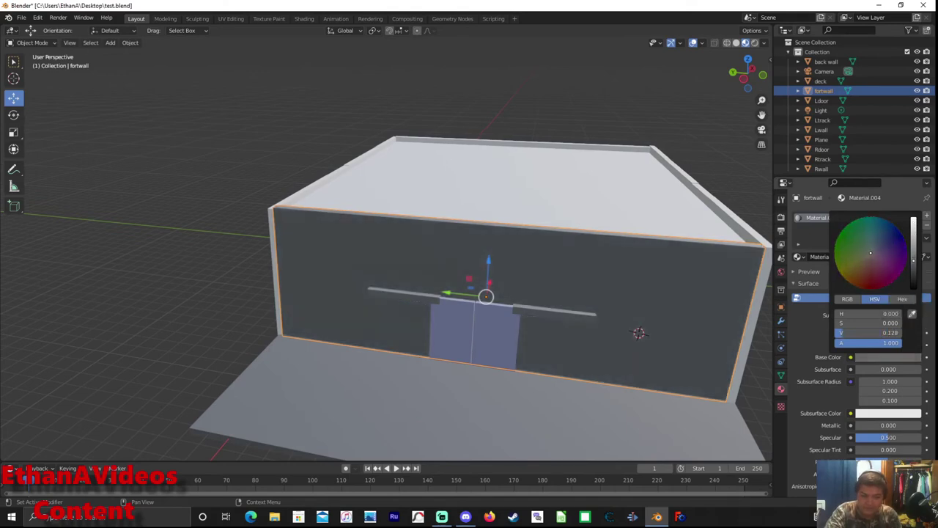
middle_click_drag(841, 329, 609, 392)
Select the walls and roof, then select every object in the scene with A
middle_click_drag(750, 324, 513, 293)
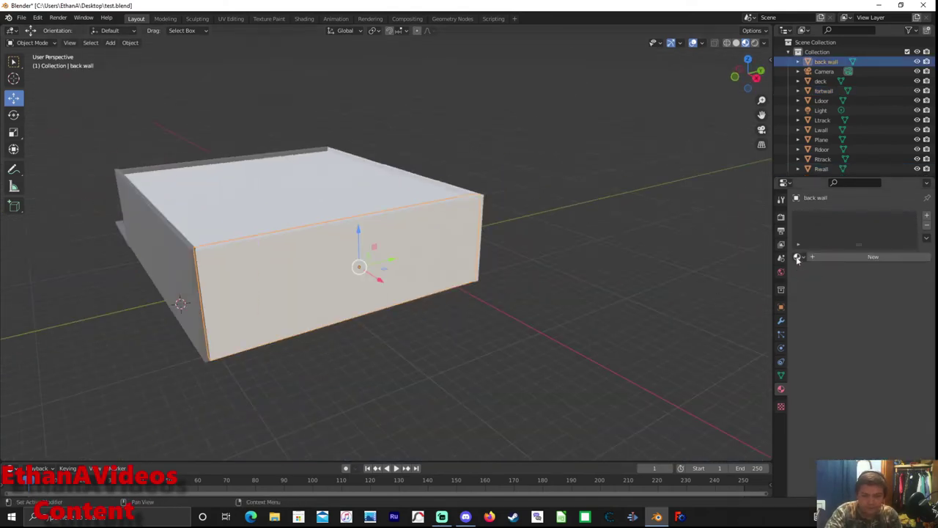
left_click(426, 221)
left_click(426, 222)
left_click(582, 308)
mouse_move(477, 256)
middle_mouse_down()
mouse_move(582, 308)
mouse_move(638, 198)
mouse_move(400, 318)
middle_mouse_up()
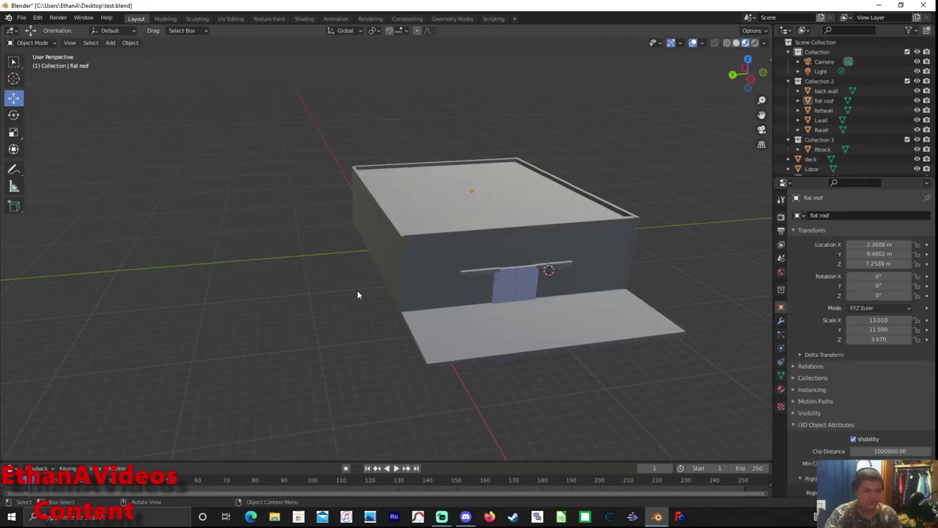
key("a")
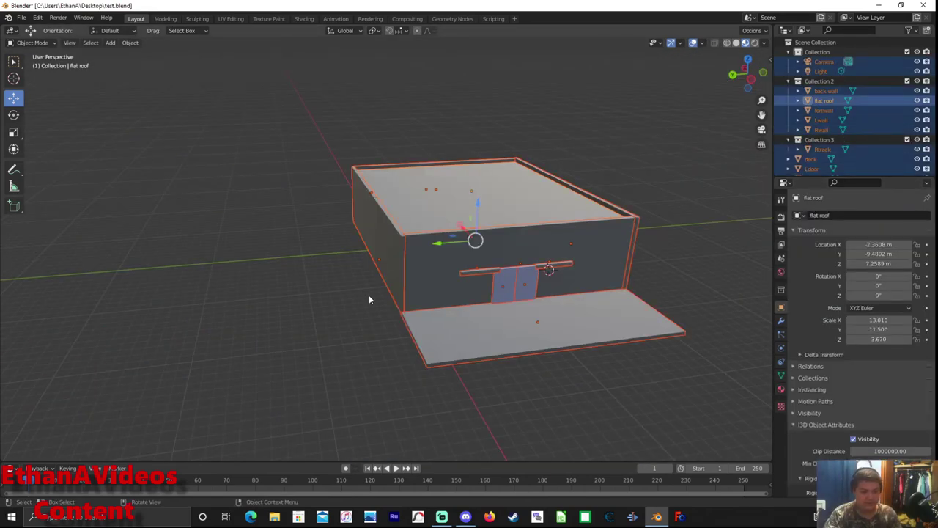
mouse_move(329, 264)
middle_mouse_down()
mouse_move(241, 159)
mouse_move(291, 142)
mouse_move(357, 188)
mouse_move(354, 266)
mouse_move(321, 251)
middle_mouse_up()
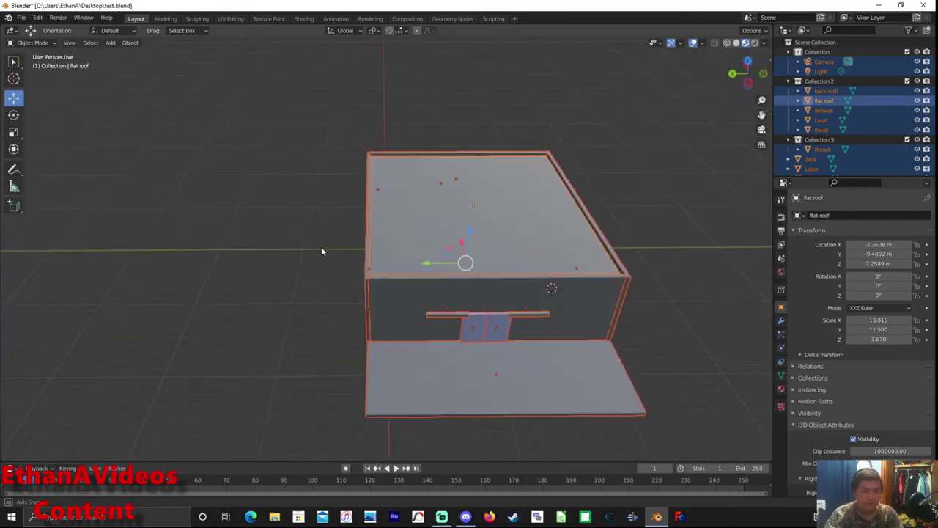
scroll(809, 110, "down", 2)
scroll(809, 109, "up", 2)
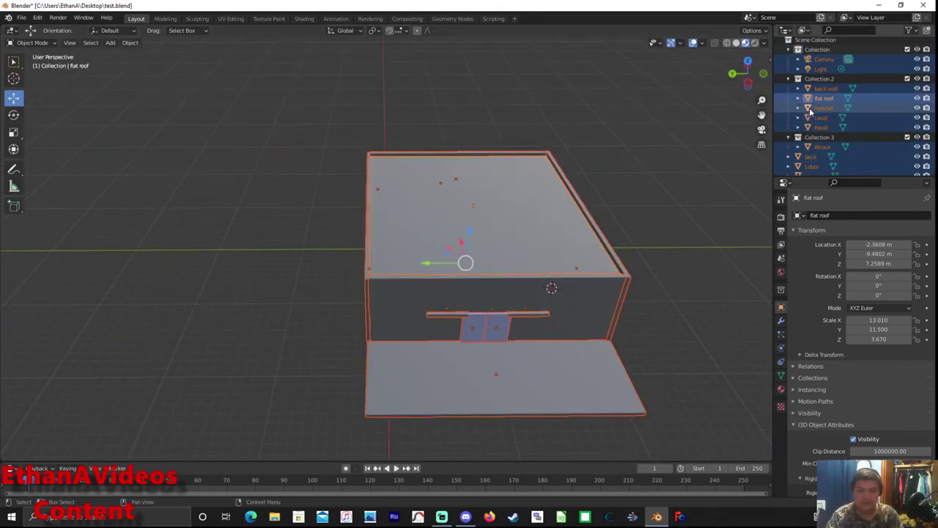
Select Collection 2 and all its objects, then bring up the File menu for export
left_click(812, 79)
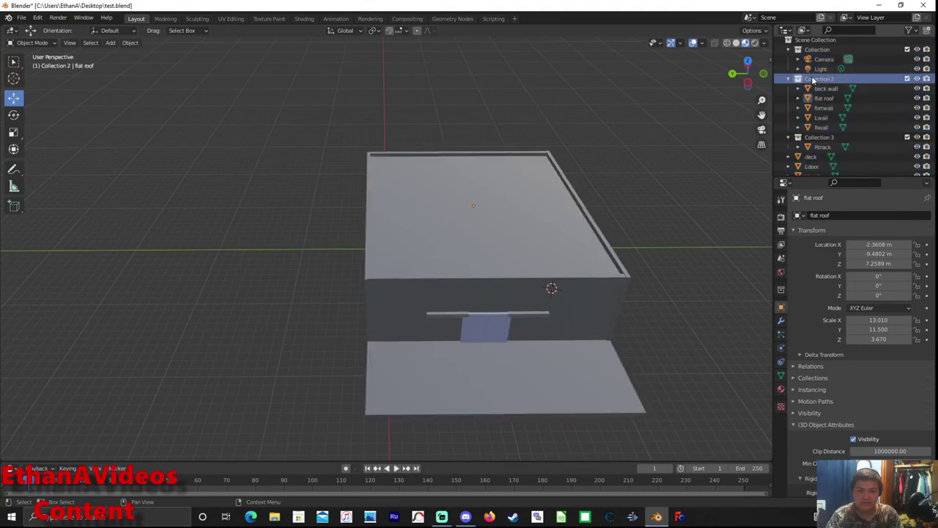
key("a")
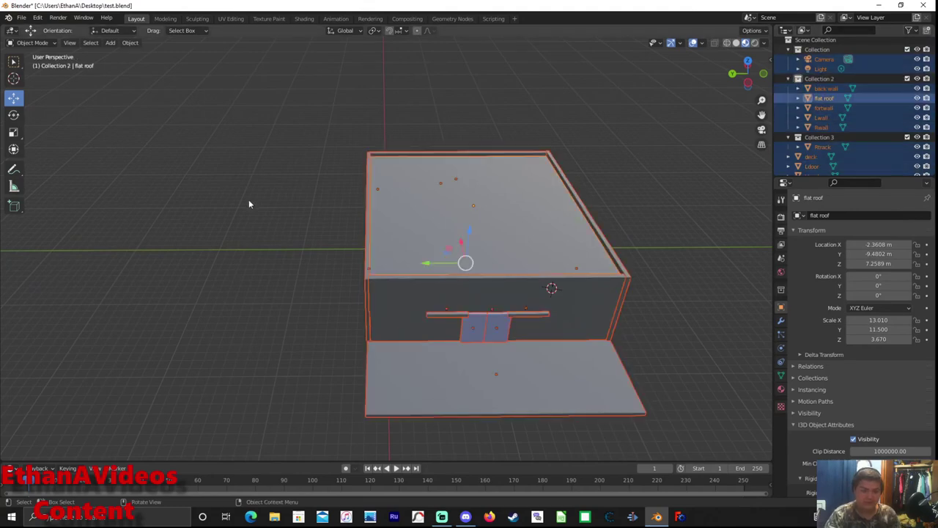
middle_click_drag(279, 225, 314, 224)
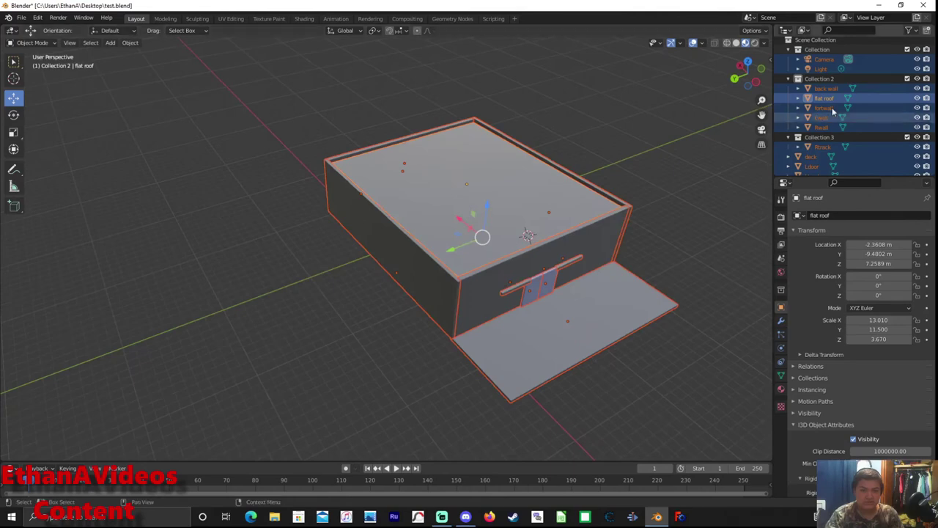
scroll(855, 99, "up", 1)
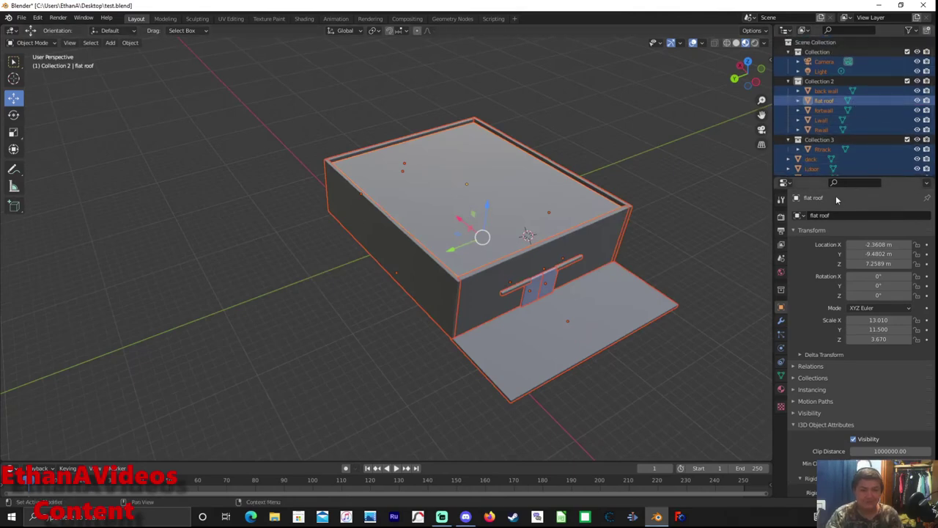
left_click(21, 20)
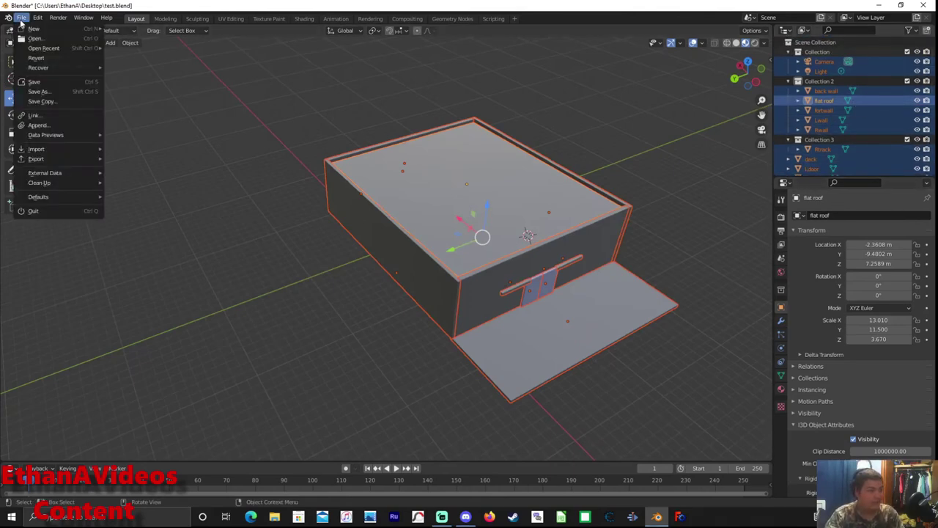
mouse_move(36, 158)
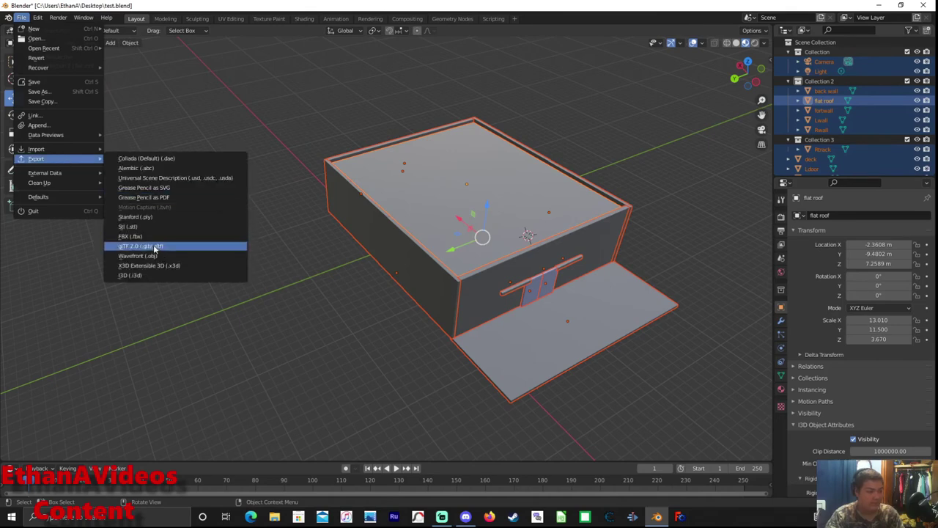
Choose the I3D exporter, tick Alphabetic UV's and export to test.i3d on the Desktop
left_click(139, 274)
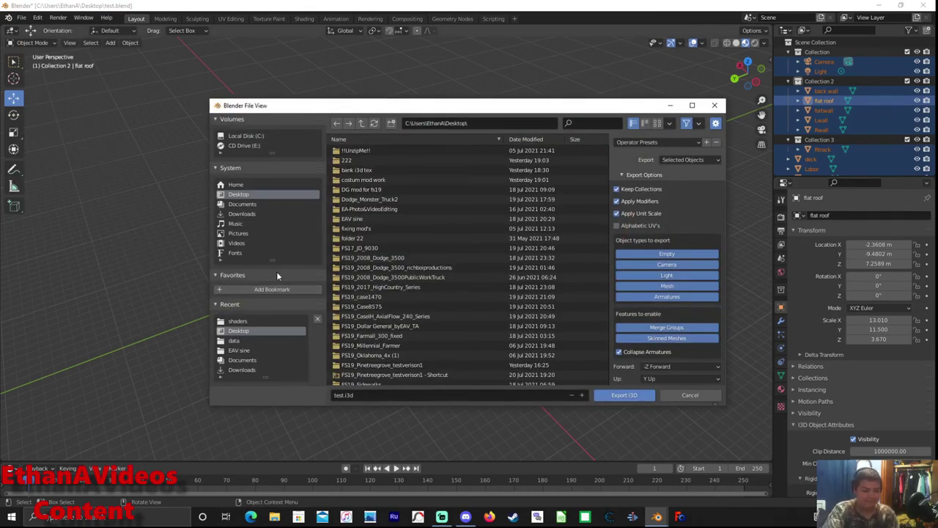
left_click(635, 227)
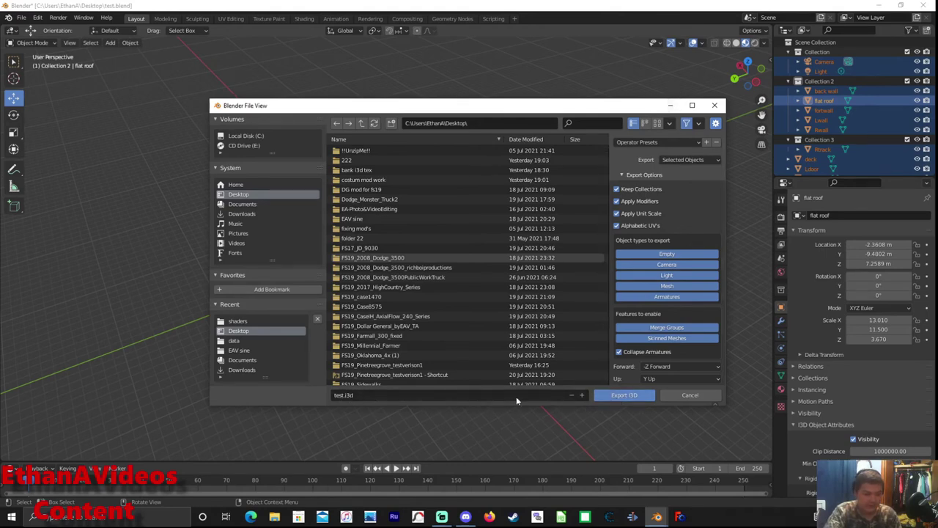
left_click(625, 396)
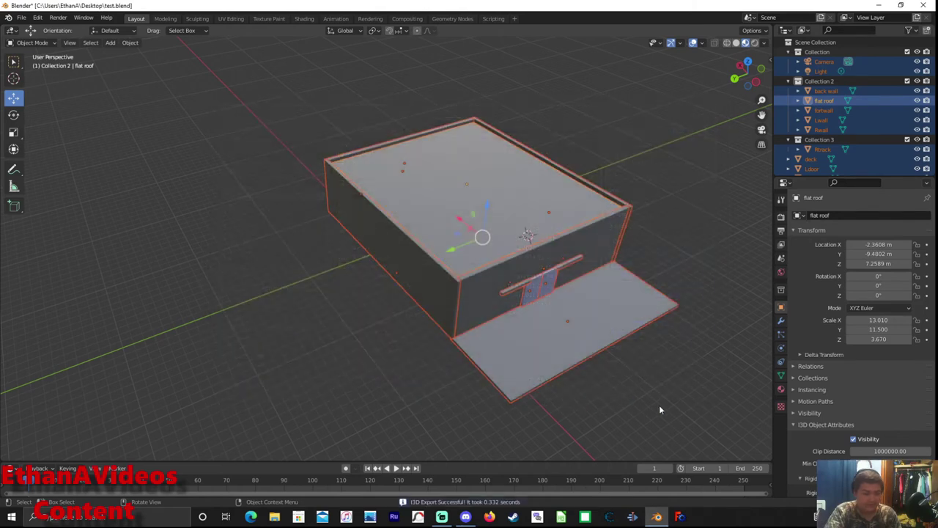
Join all selected walls, doors, deck and roof into the single flat roof object with Ctrl+J
mouse_move(671, 383)
middle_mouse_down()
mouse_move(616, 374)
mouse_move(629, 359)
middle_mouse_up()
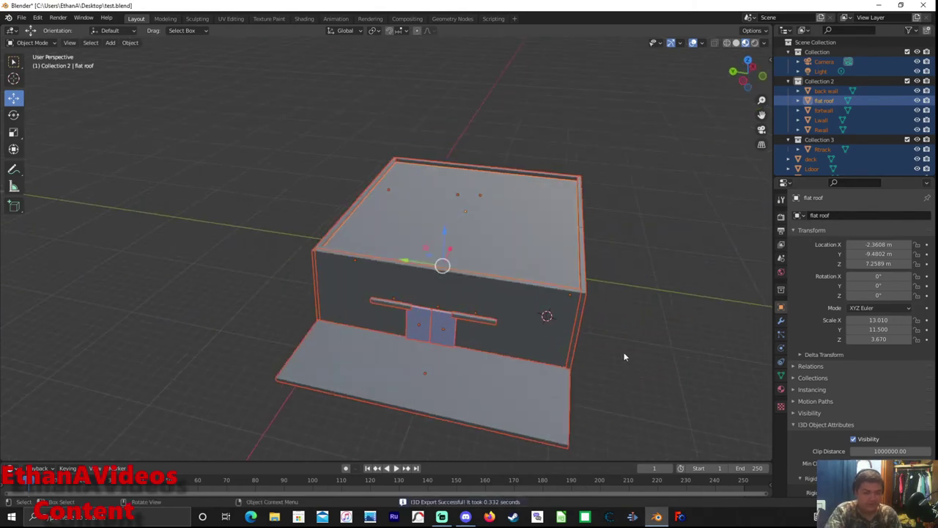
key("ctrl+j")
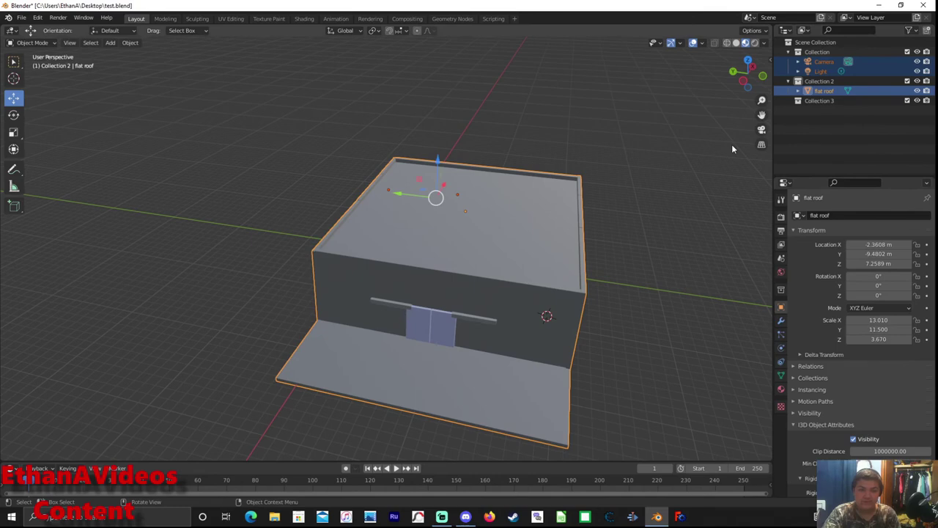
mouse_move(732, 148)
middle_mouse_down()
mouse_move(591, 227)
mouse_move(739, 214)
mouse_move(751, 140)
mouse_move(738, 128)
middle_mouse_up()
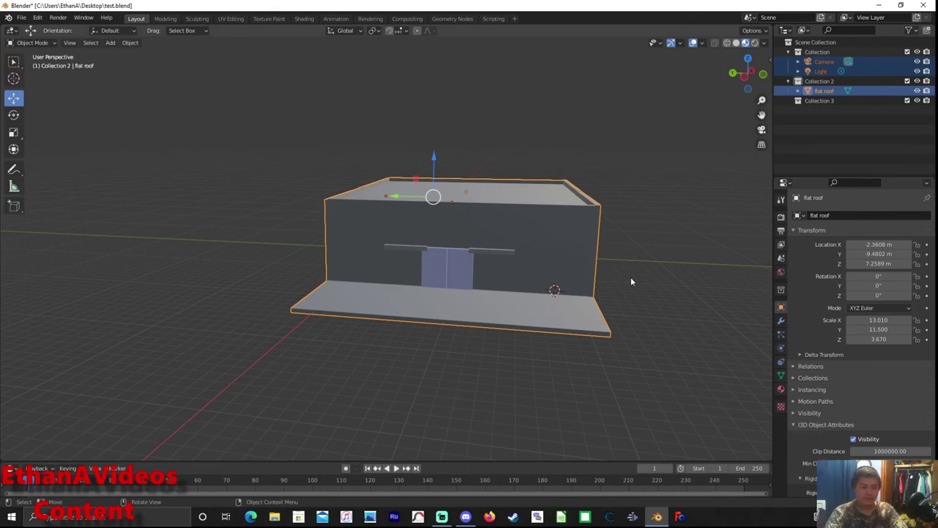
middle_click_drag(631, 281, 309, 269)
mouse_move(691, 176)
middle_mouse_down()
mouse_move(544, 203)
mouse_move(636, 151)
mouse_move(603, 224)
middle_mouse_up()
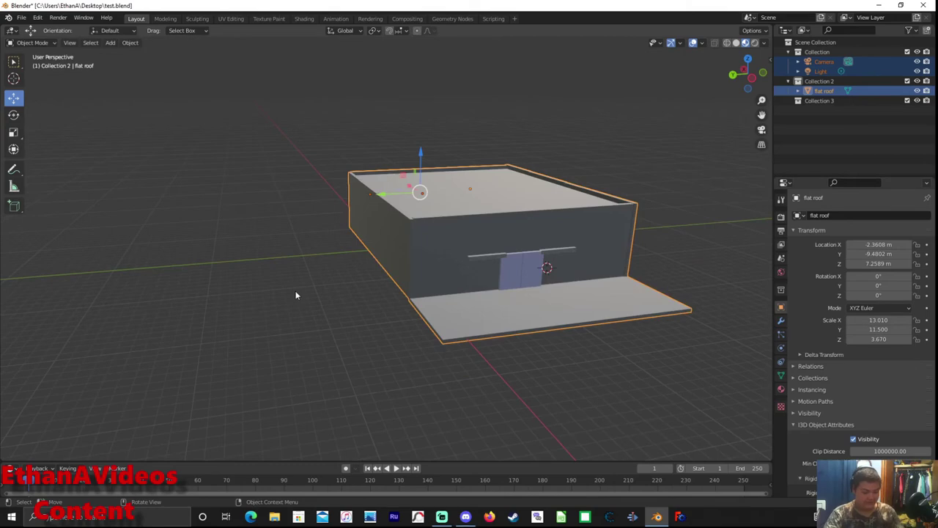
Run the I3D export again, renaming the output file to test2.i3d
left_click(21, 20)
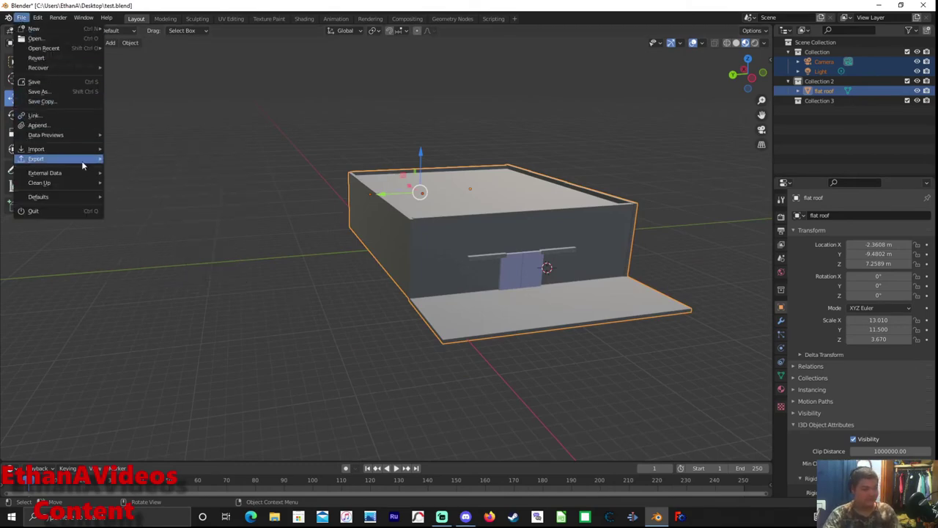
mouse_move(36, 158)
left_click(131, 277)
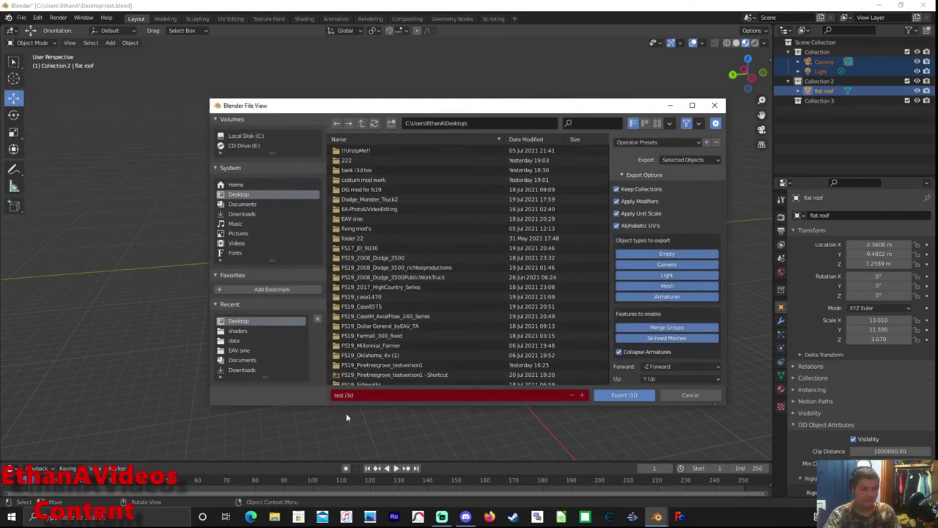
left_click(372, 398)
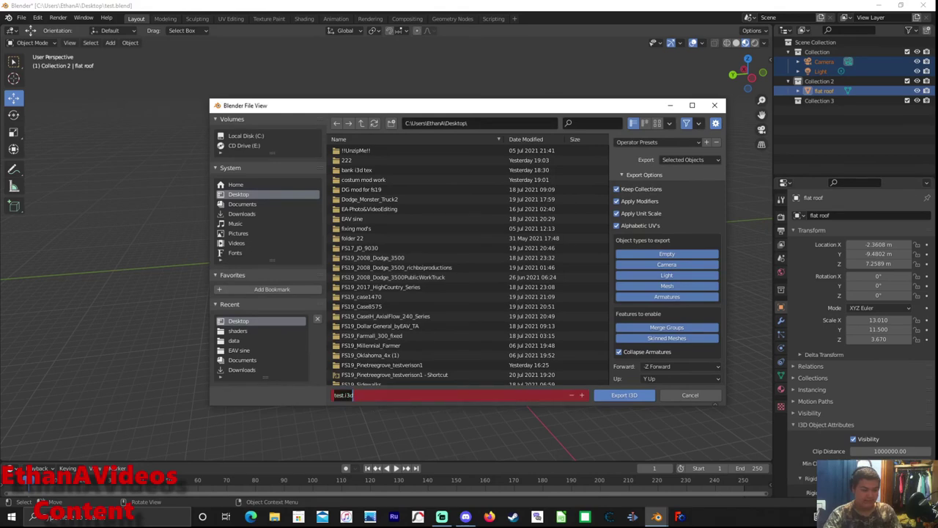
left_click(343, 395)
type("2")
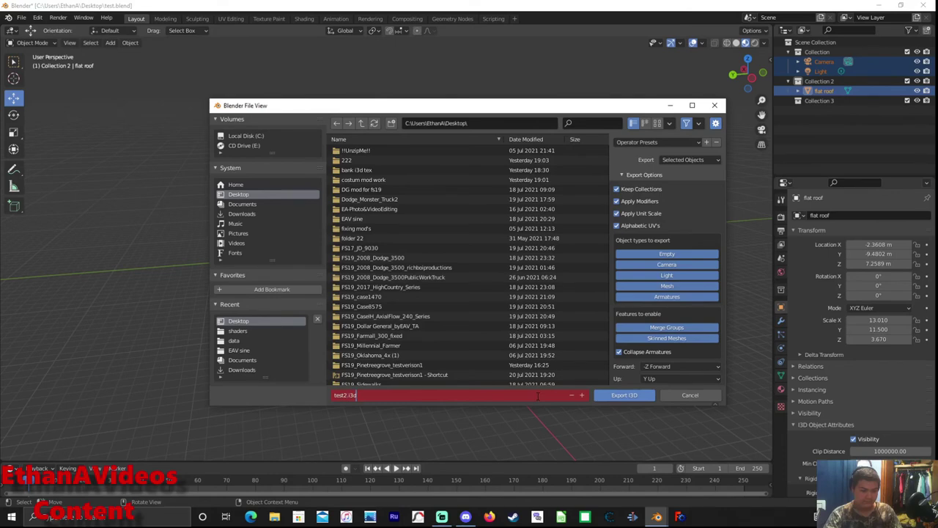
left_click(566, 429)
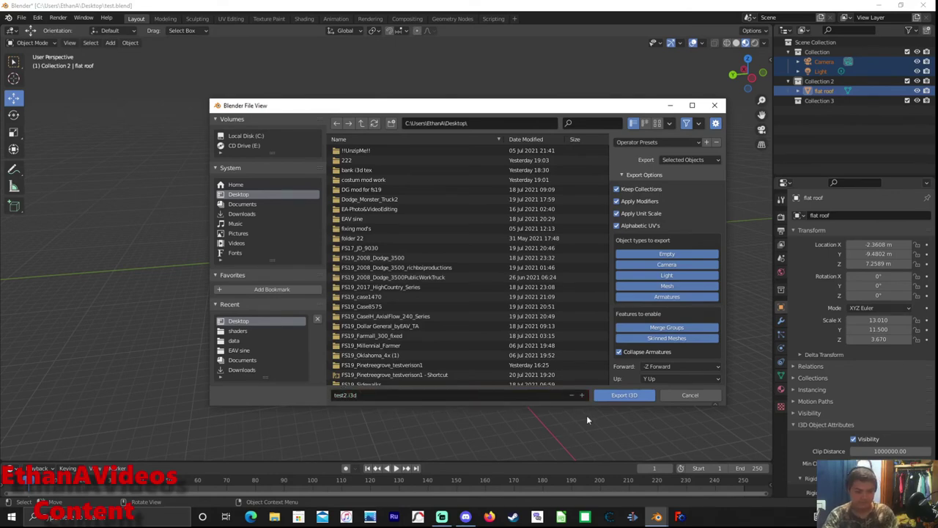
left_click(624, 396)
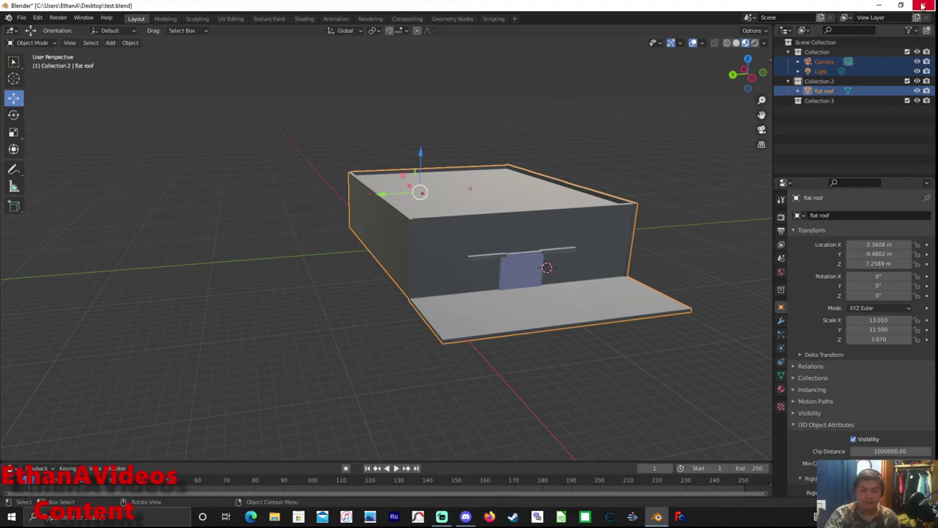
Quit Blender, saving the project, then select the test.blend1 backup on the desktop
left_click(923, 5)
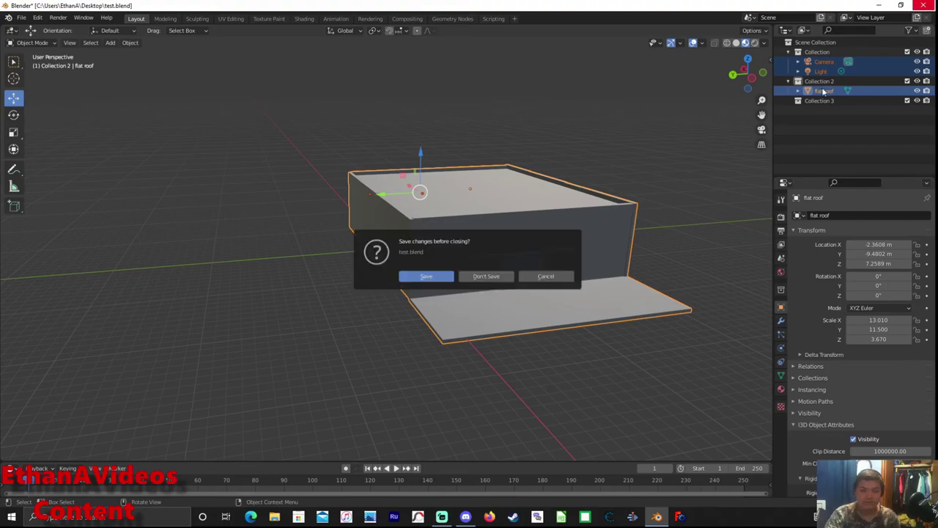
left_click(450, 283)
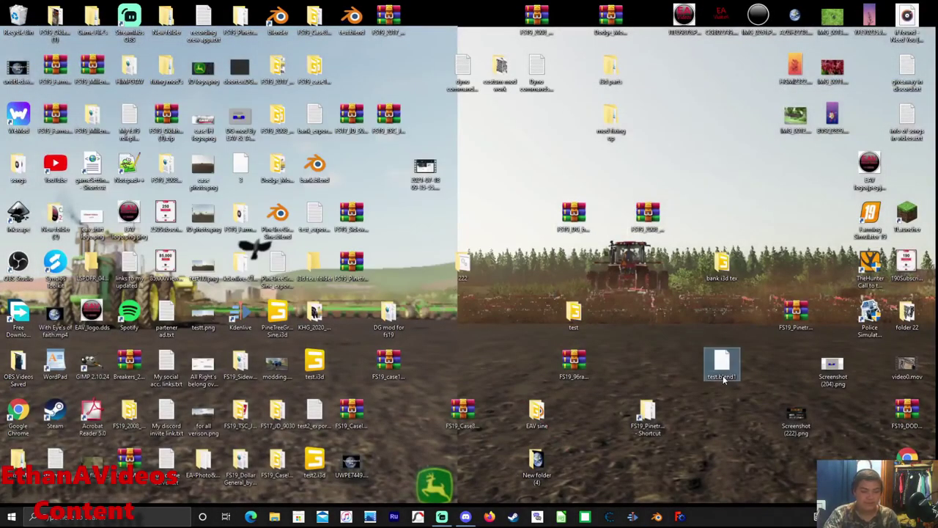
left_click(723, 376)
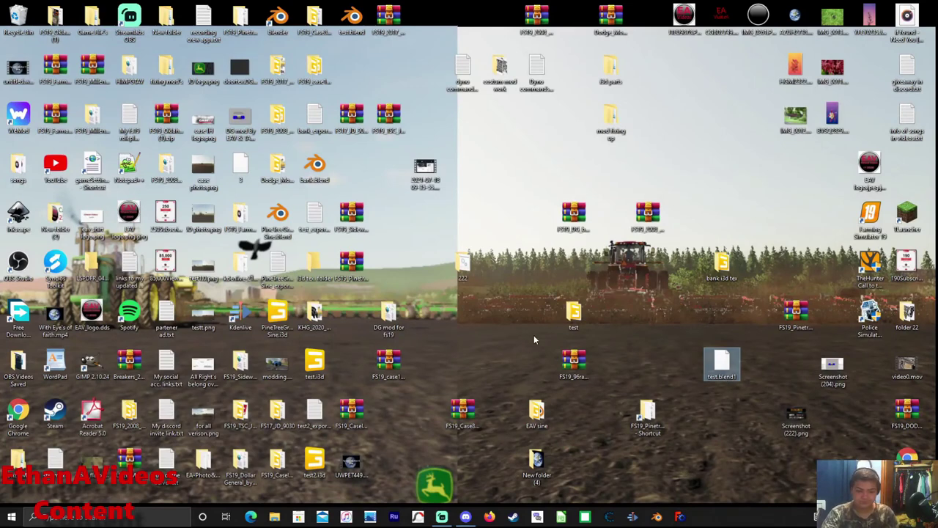
Rename test.blend1 to test (2).blend, accepting the extension change, and select test2.i3d
right_click(724, 370)
left_click(762, 350)
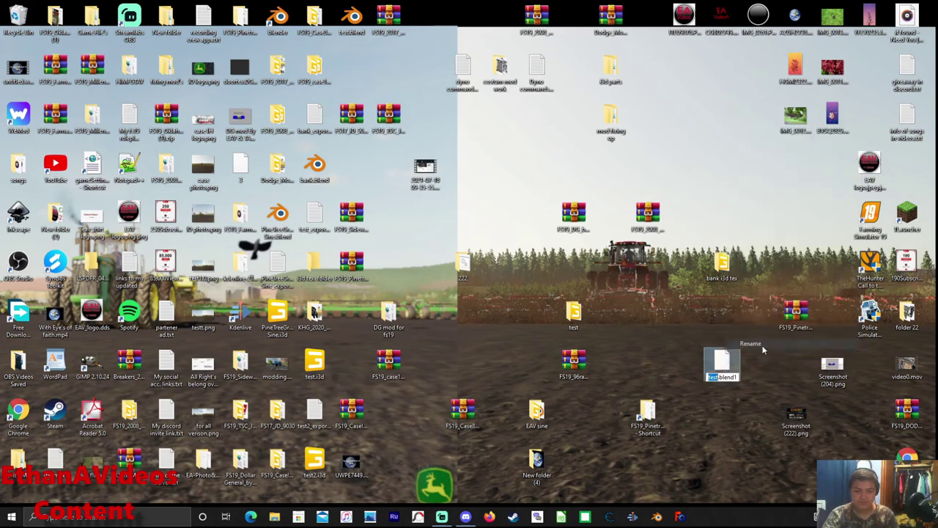
key("End")
key("BackSpace")
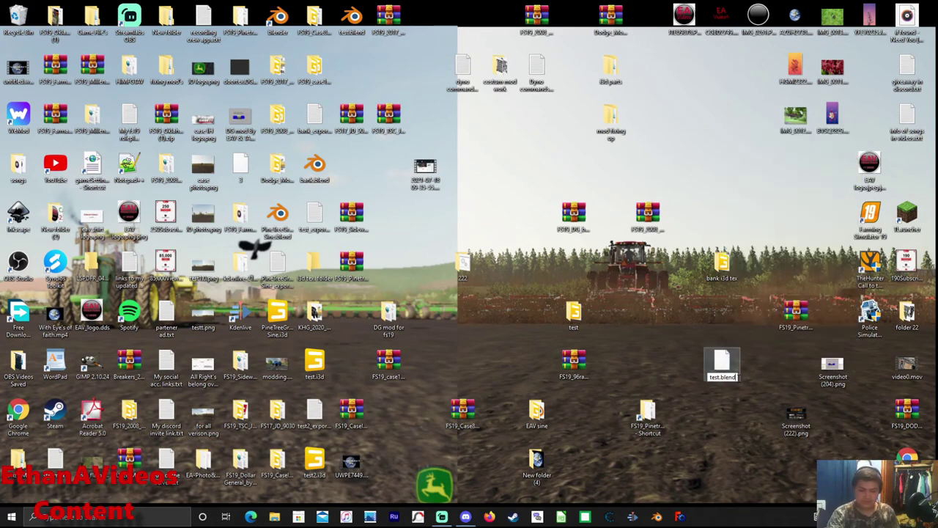
key("Return")
key("Return")
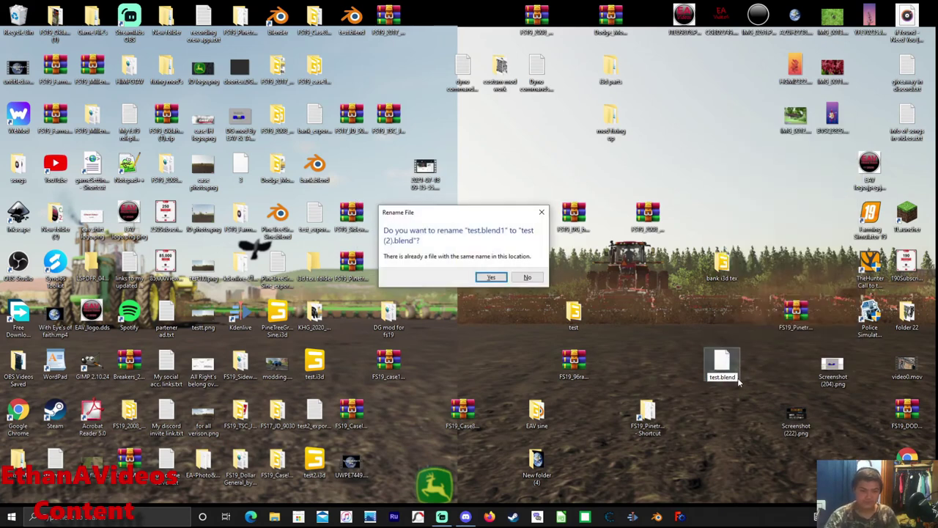
left_click(492, 278)
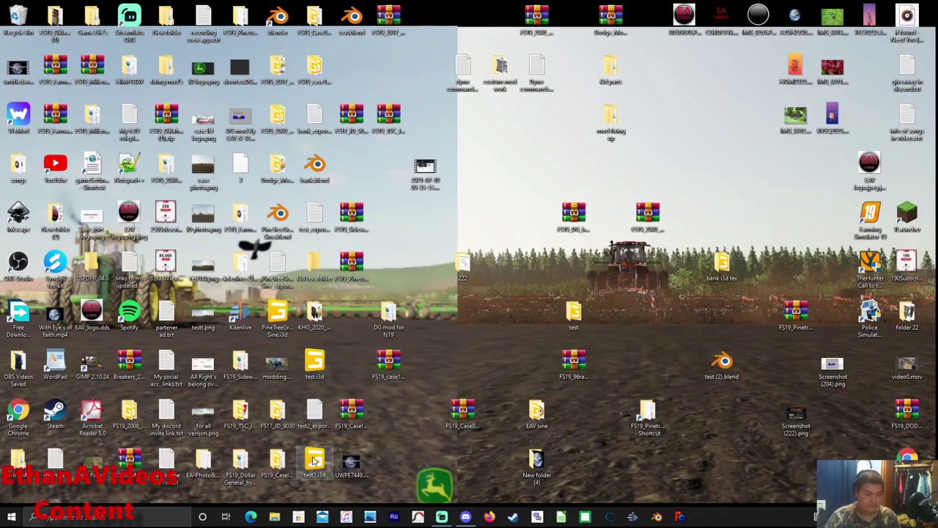
left_click(314, 460)
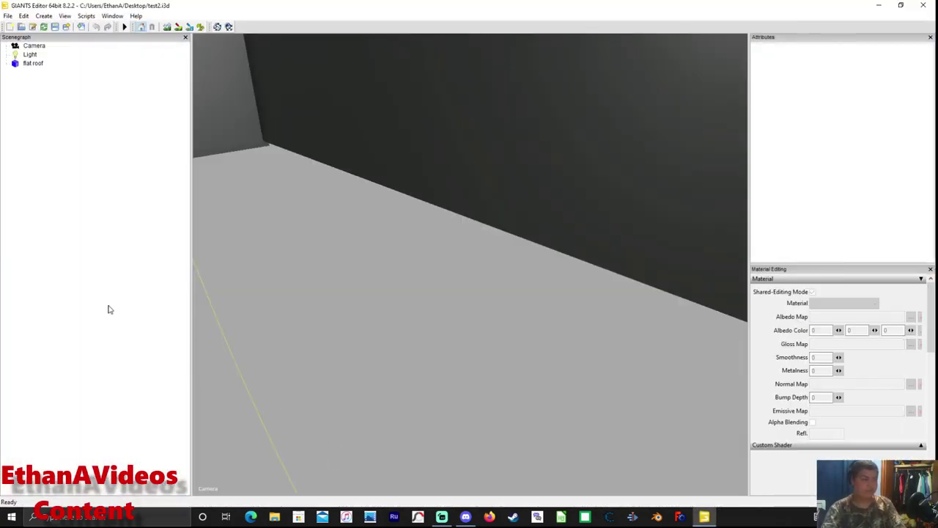
Orbit and zoom the GIANTS Editor view to see the building's exterior
mouse_move(357, 247)
right_mouse_down()
mouse_move(242, 186)
mouse_move(220, 197)
right_mouse_up()
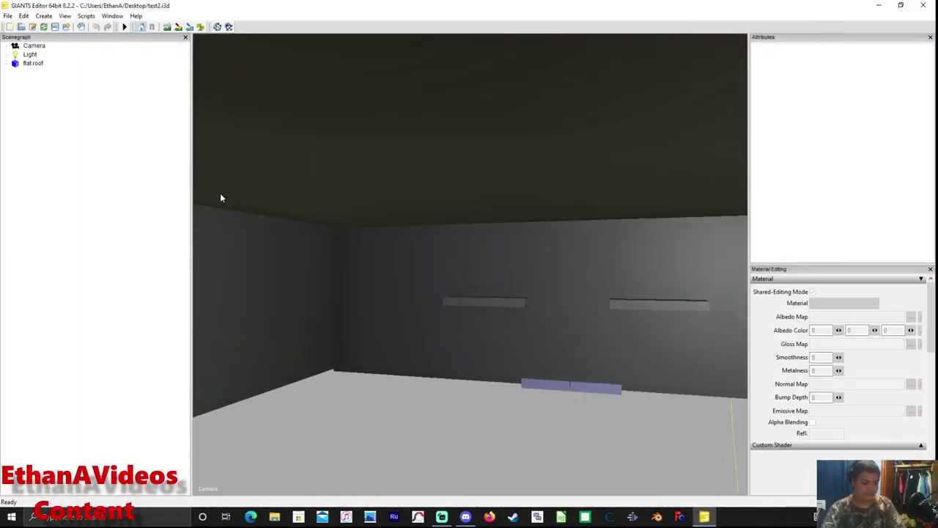
scroll(220, 196, "up", 3)
scroll(224, 191, "up", 3)
scroll(228, 191, "up", 3)
scroll(237, 190, "up", 3)
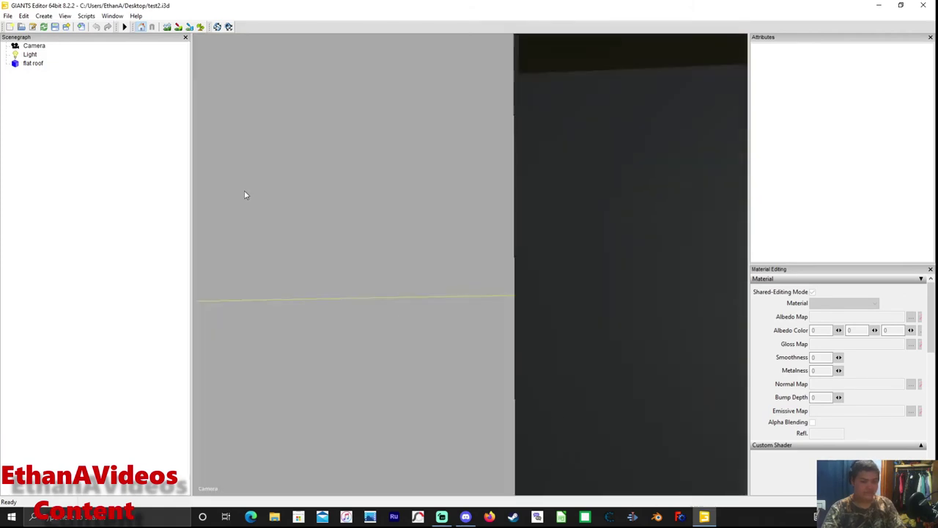
mouse_move(246, 194)
right_mouse_down()
mouse_move(335, 210)
mouse_move(622, 219)
right_mouse_up()
scroll(556, 213, "down", 3)
scroll(623, 220, "down", 1)
scroll(622, 219, "down", 2)
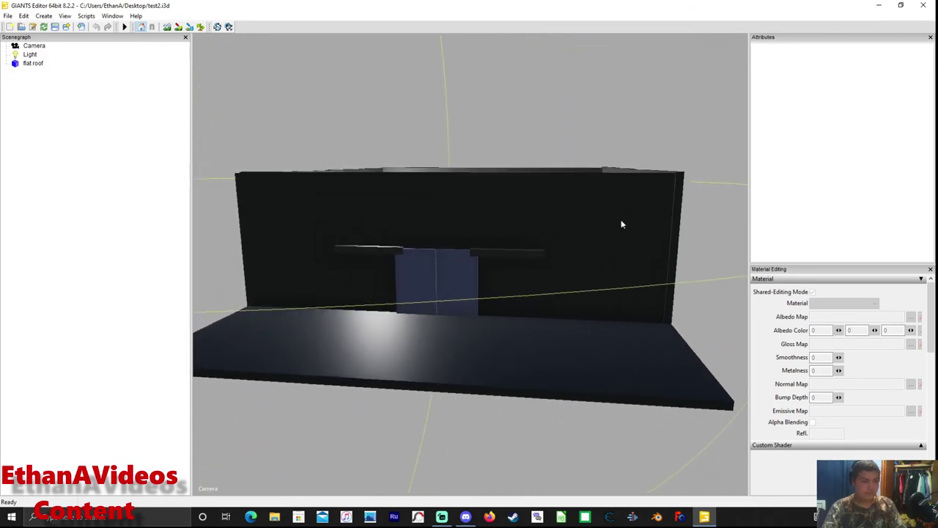
Select the flat roof object and frame the view on it
left_click(41, 65)
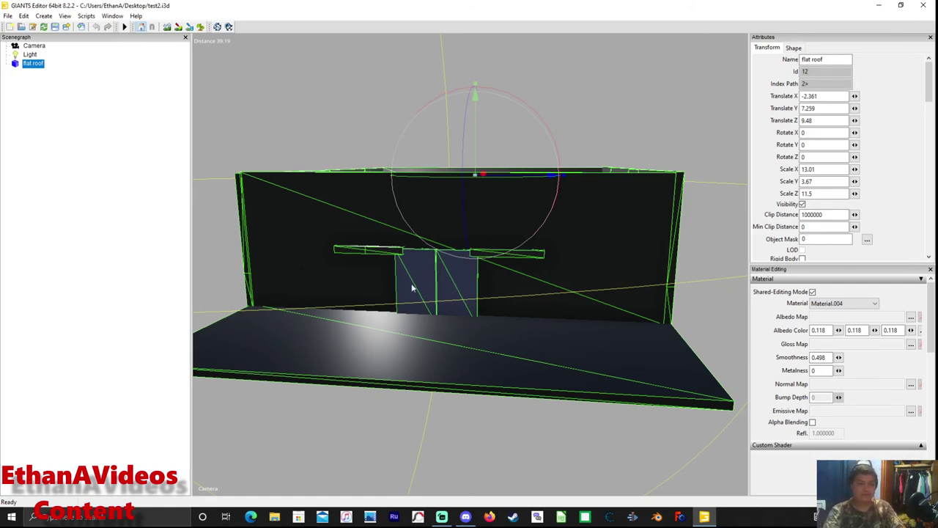
key("d")
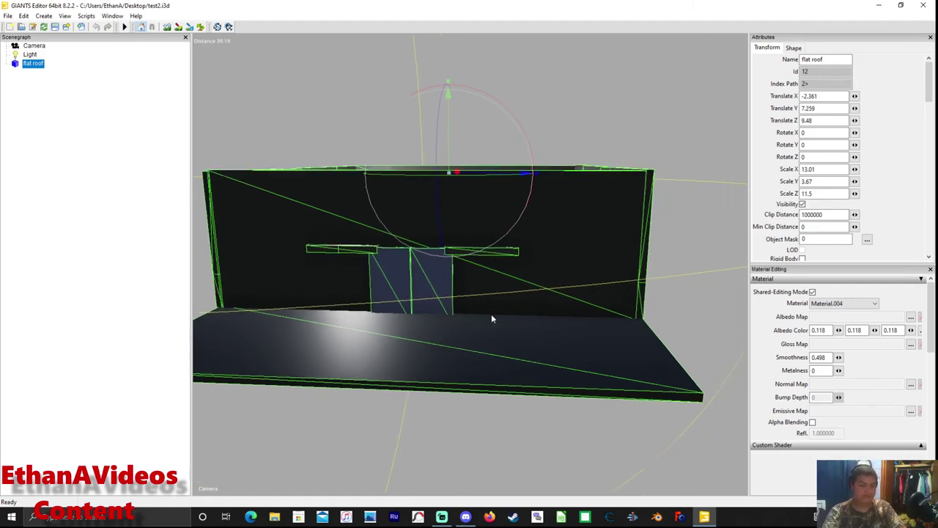
mouse_move(493, 317)
middle_mouse_down()
mouse_move(582, 310)
mouse_move(634, 311)
mouse_move(642, 321)
mouse_move(589, 315)
mouse_move(591, 272)
mouse_move(633, 339)
mouse_move(681, 355)
mouse_move(636, 344)
mouse_move(198, 110)
middle_mouse_up()
scroll(588, 315, "down", 3)
scroll(587, 318, "down", 2)
scroll(684, 352, "down", 2)
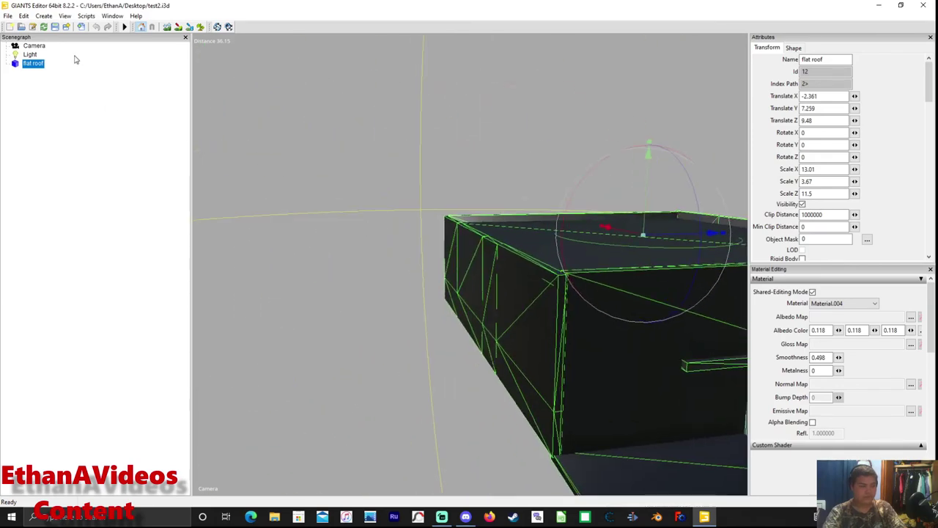
Move the Light to 3.518, 5.798, -2.84, then close the scene and answer the save prompt
left_click(34, 46)
left_click(30, 54)
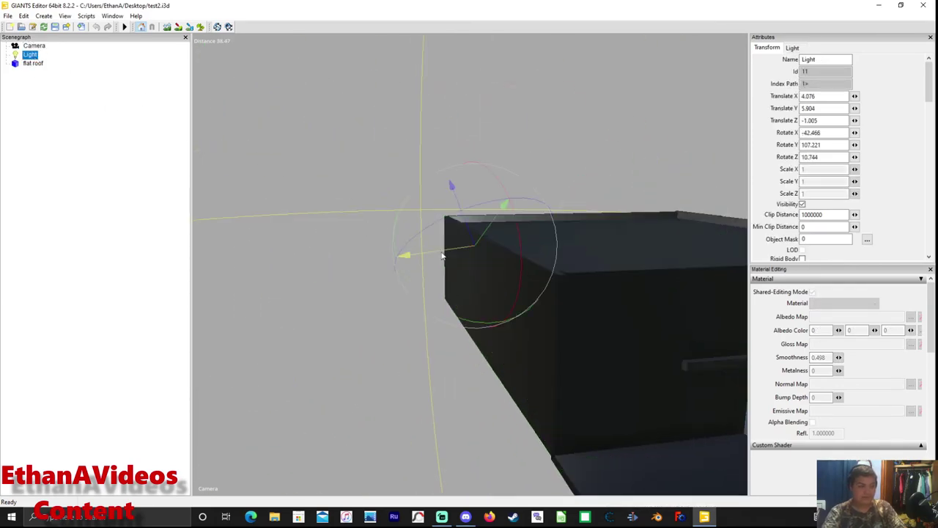
mouse_move(444, 253)
left_mouse_down()
mouse_move(316, 220)
mouse_move(459, 258)
mouse_move(499, 258)
mouse_move(453, 249)
left_mouse_up()
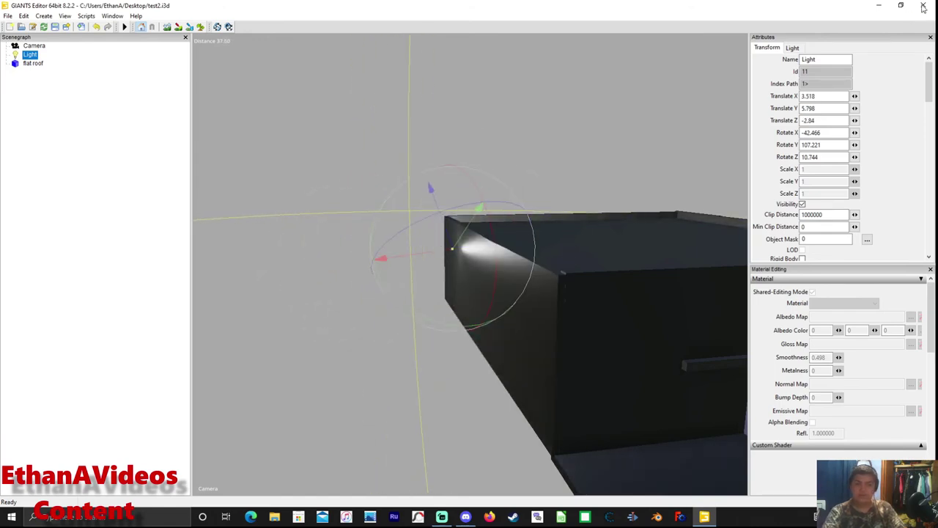
left_click(923, 7)
left_click(492, 257)
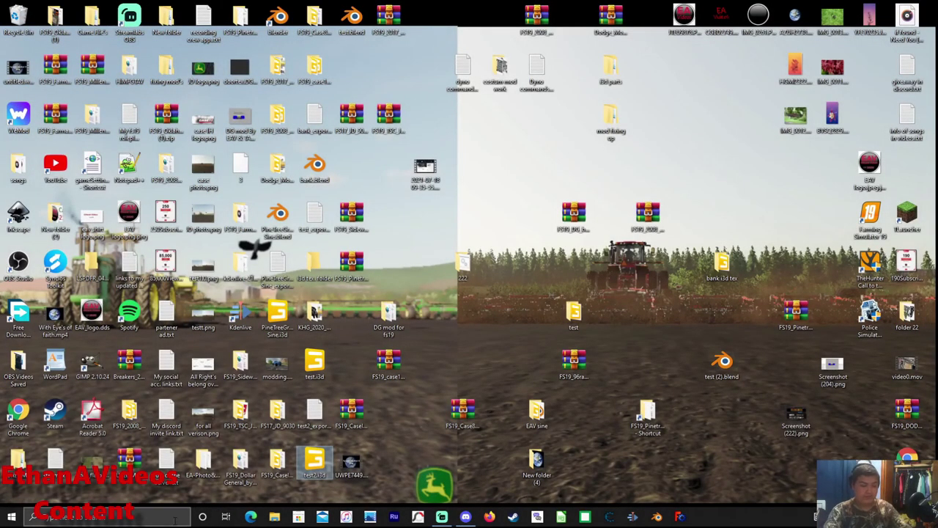
Load test.i3d from the Desktop into GIANTS Editor to see its separate parts
left_click(316, 366)
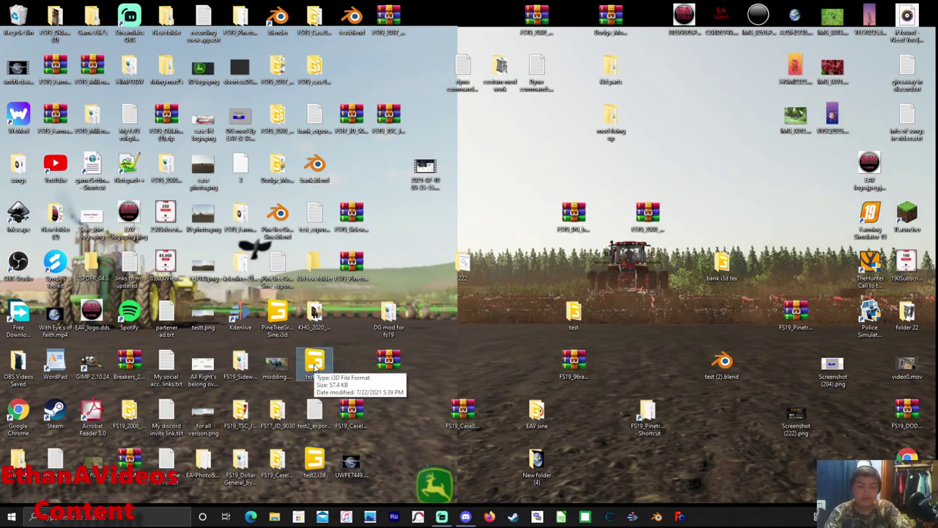
double_click(315, 367)
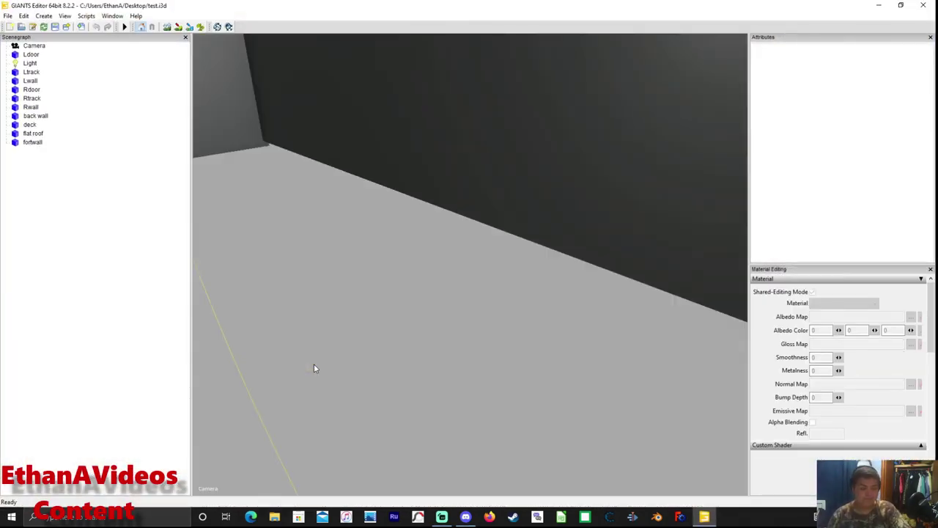
mouse_move(314, 368)
right_mouse_down()
mouse_move(446, 247)
mouse_move(227, 210)
mouse_move(230, 204)
mouse_move(379, 231)
mouse_move(440, 210)
mouse_move(578, 230)
mouse_move(642, 199)
mouse_move(659, 134)
mouse_move(692, 226)
mouse_move(701, 230)
mouse_move(585, 290)
right_mouse_up()
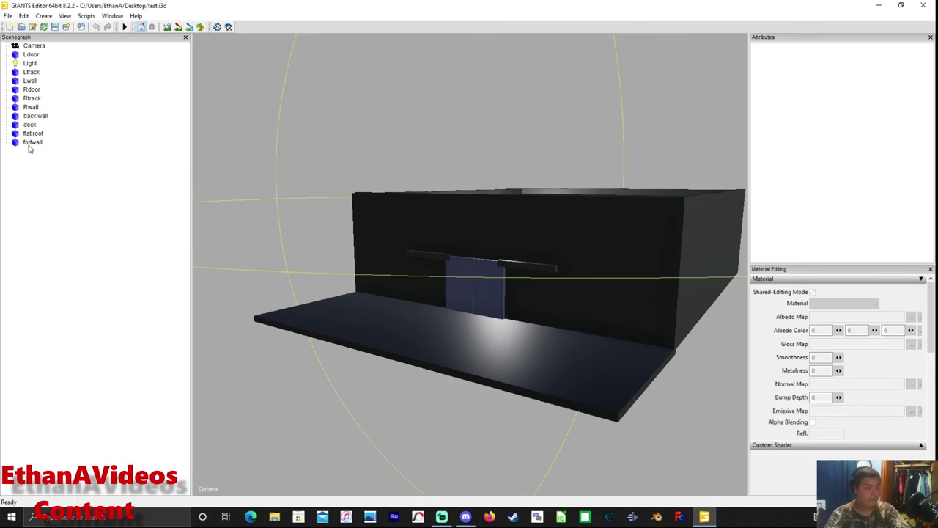
right_click_drag(194, 178, 208, 176)
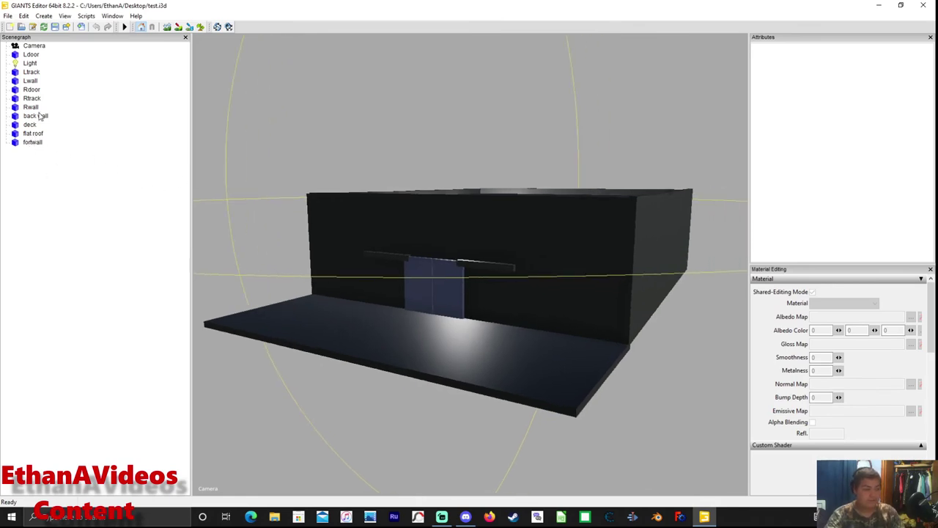
left_click(32, 107)
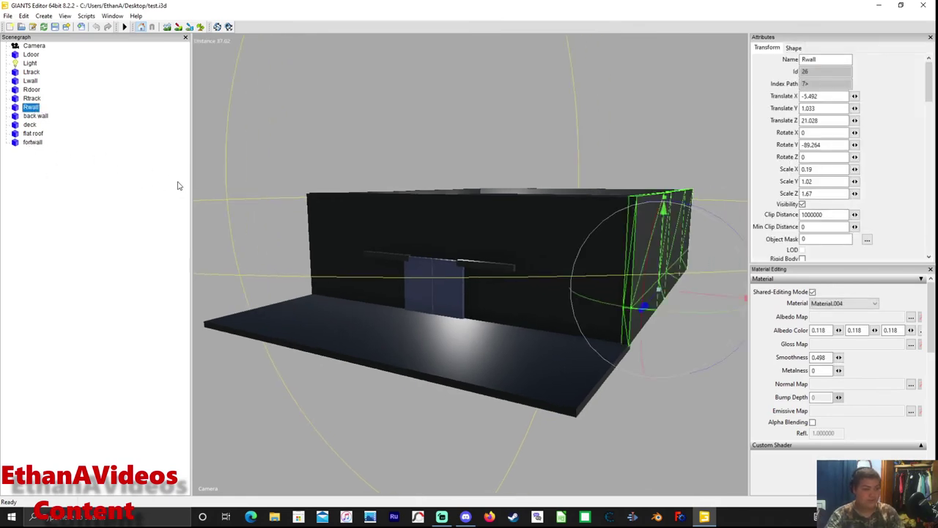
key("f")
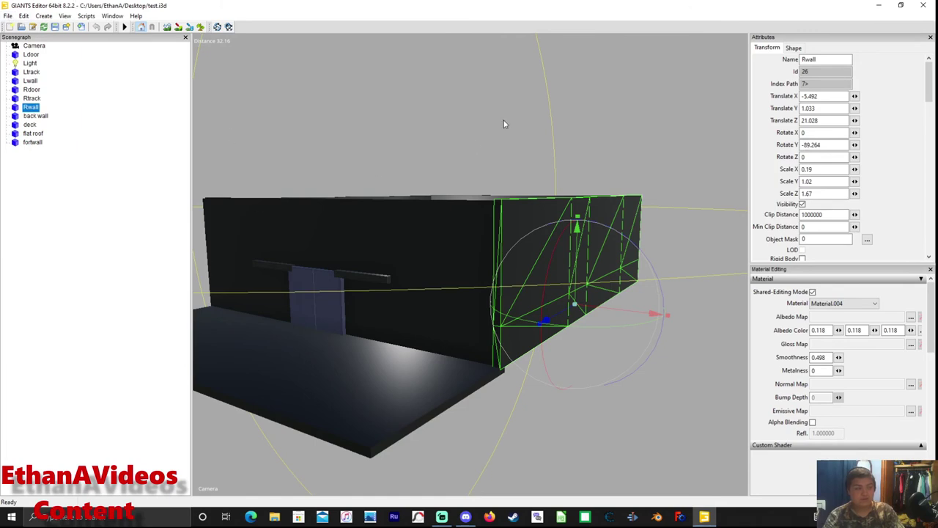
scroll(585, 121, "up", 2)
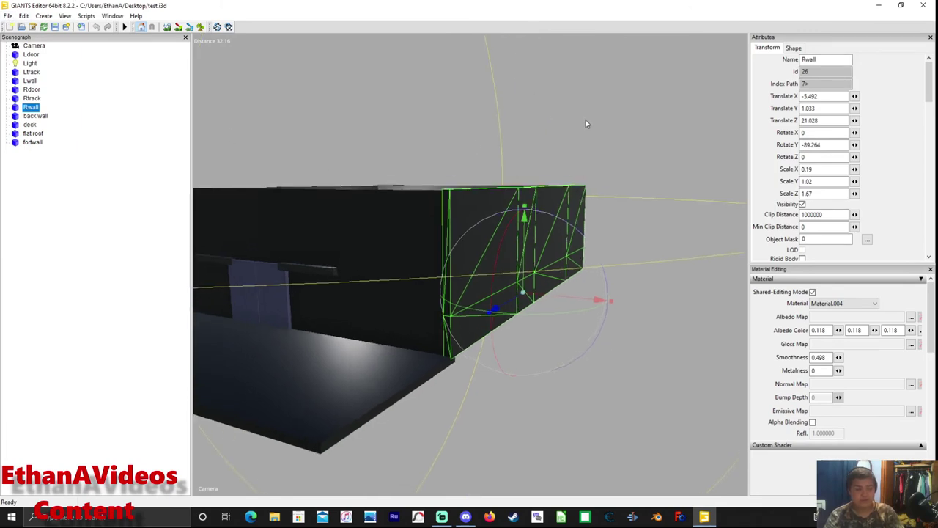
scroll(590, 110, "up", 1)
scroll(591, 110, "up", 1)
scroll(565, 129, "up", 1)
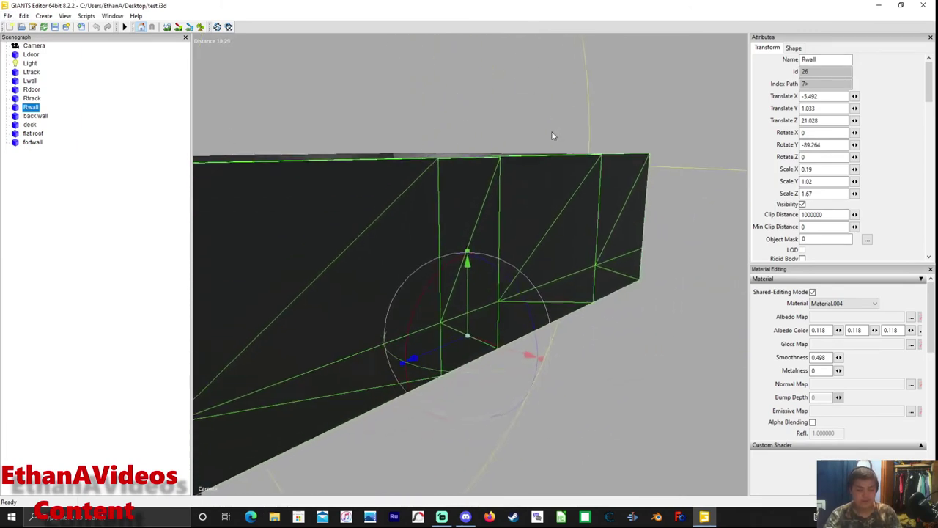
mouse_move(553, 135)
middle_mouse_down()
mouse_move(518, 80)
mouse_move(587, 178)
mouse_move(622, 198)
mouse_move(440, 184)
mouse_move(607, 165)
mouse_move(532, 158)
mouse_move(539, 167)
mouse_move(608, 169)
middle_mouse_up()
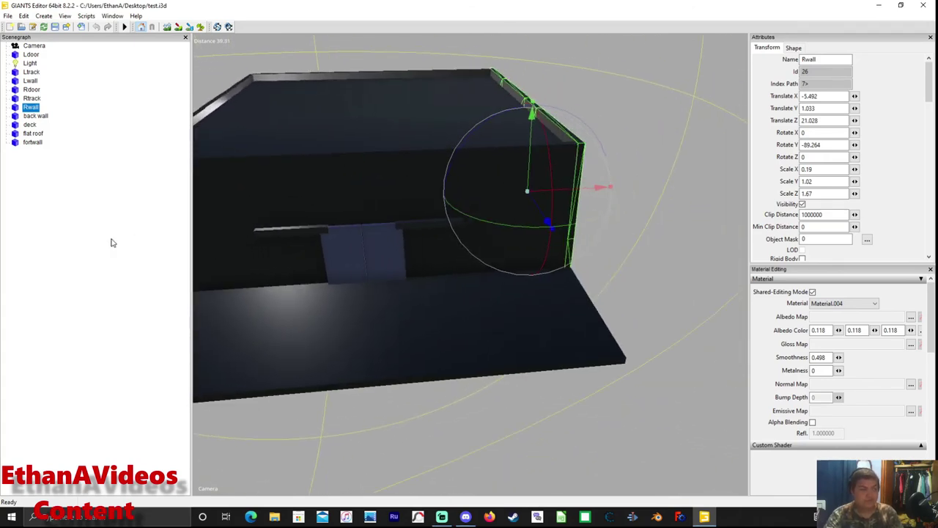
Add an empty transform group under the test scene root and rename it 'walls'
right_click(83, 203)
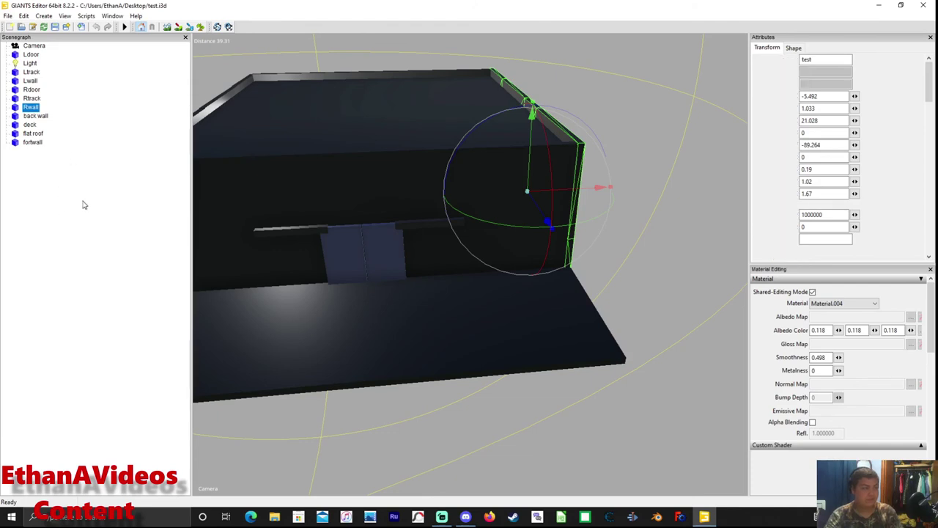
left_click(40, 16)
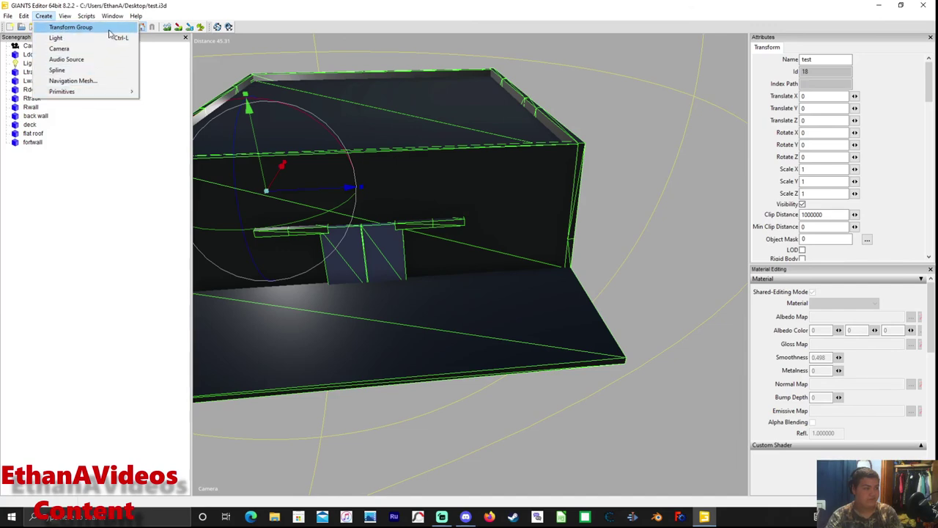
left_click(95, 27)
left_click(36, 151)
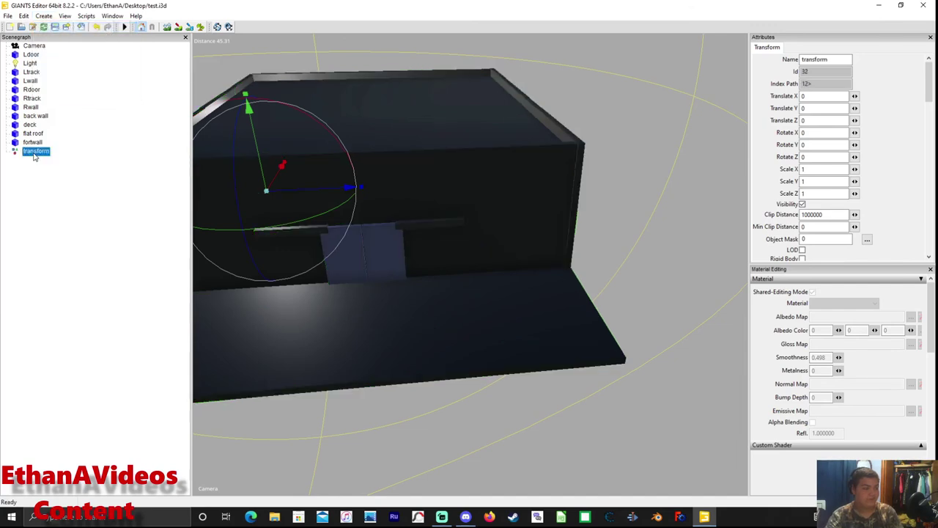
left_click(845, 59)
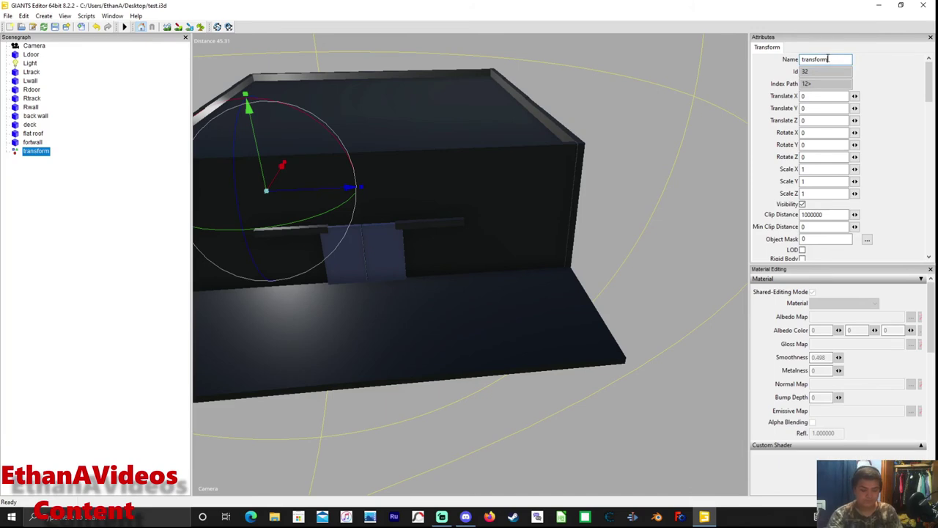
key("BackSpace")
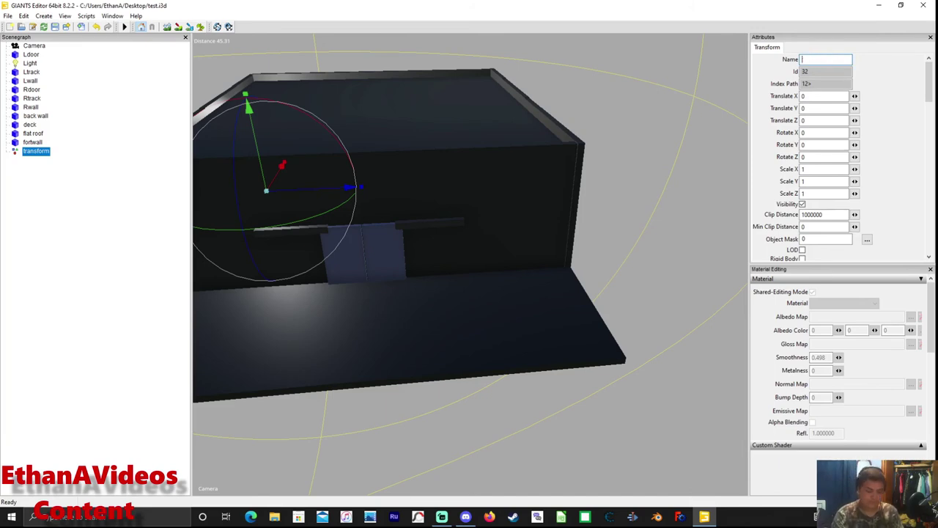
type("walls")
key("Return")
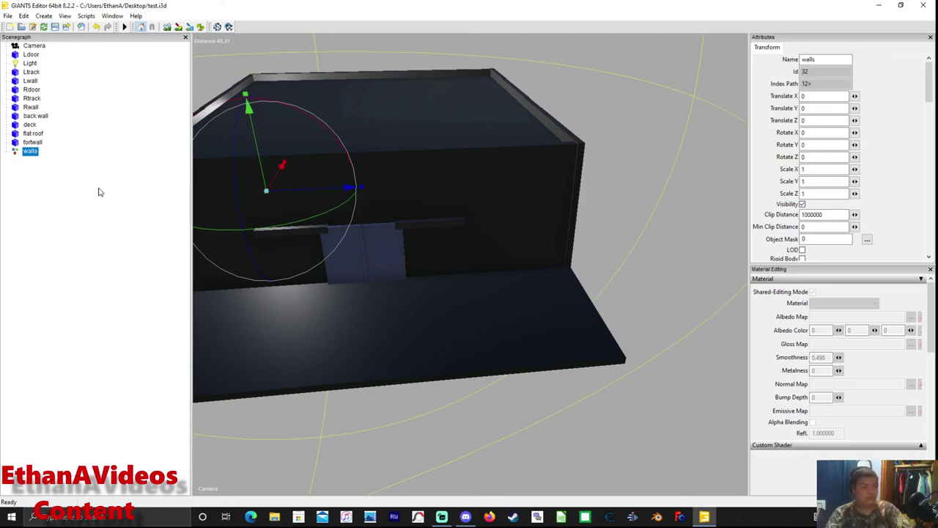
mouse_move(366, 250)
middle_mouse_down()
mouse_move(544, 209)
mouse_move(394, 253)
mouse_move(418, 237)
mouse_move(445, 238)
middle_mouse_up()
scroll(444, 238, "up", 2)
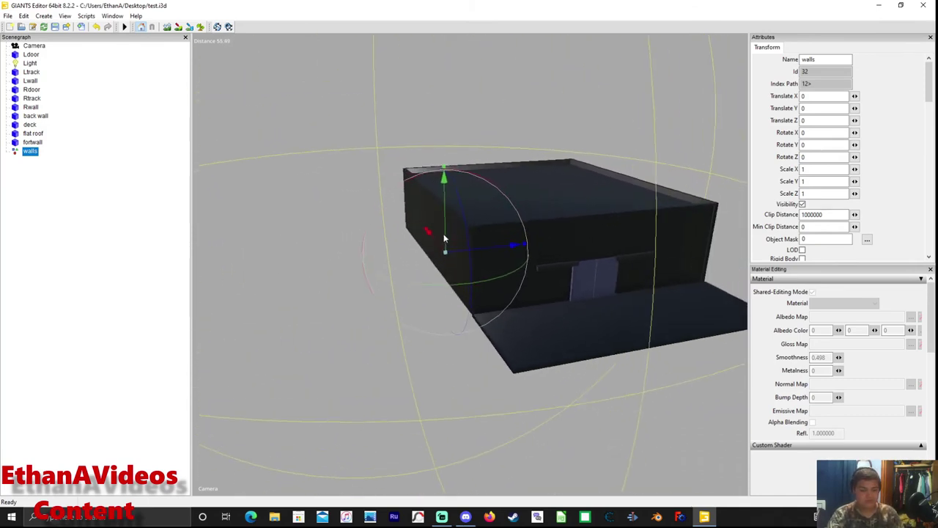
scroll(444, 239, "up", 2)
scroll(444, 238, "up", 2)
scroll(444, 238, "up", 2)
scroll(445, 239, "up", 2)
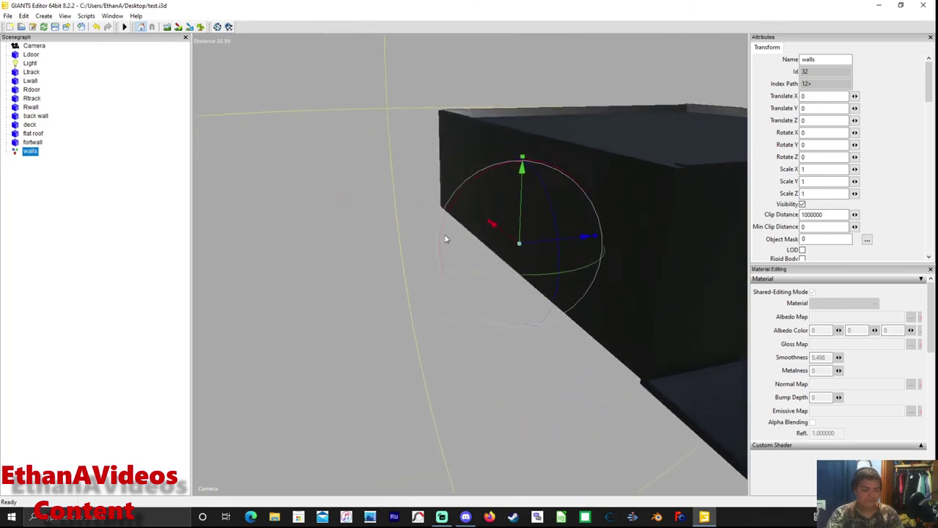
scroll(469, 242, "up", 2)
scroll(497, 243, "up", 2)
scroll(506, 220, "up", 2)
mouse_move(510, 197)
middle_mouse_down()
mouse_move(411, 203)
mouse_move(344, 193)
mouse_move(400, 184)
mouse_move(455, 192)
mouse_move(517, 178)
mouse_move(511, 143)
mouse_move(486, 140)
mouse_move(494, 223)
mouse_move(432, 226)
middle_mouse_up()
scroll(425, 187, "down", 3)
scroll(455, 192, "down", 1)
scroll(486, 140, "up", 1)
scroll(493, 223, "down", 1)
scroll(494, 223, "down", 1)
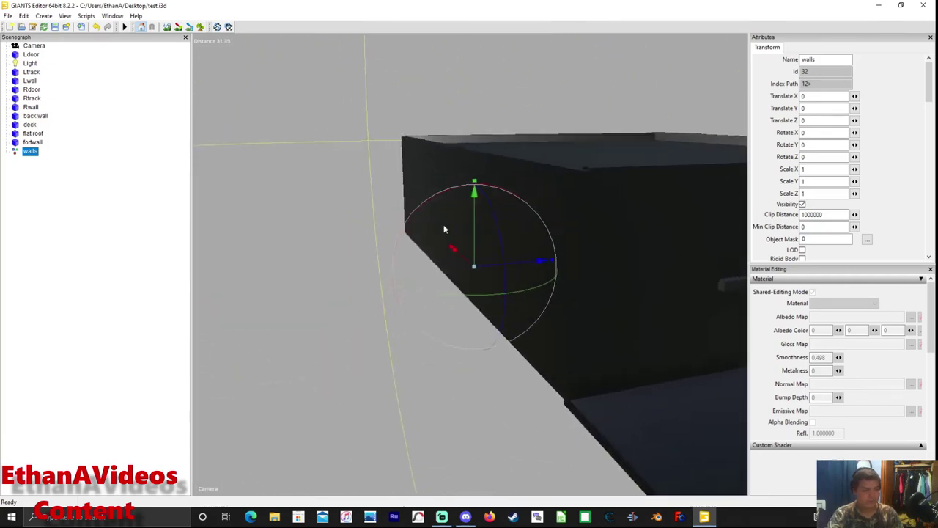
Drag Lwall and Rwall into the walls transform group
left_click(31, 82, "shift")
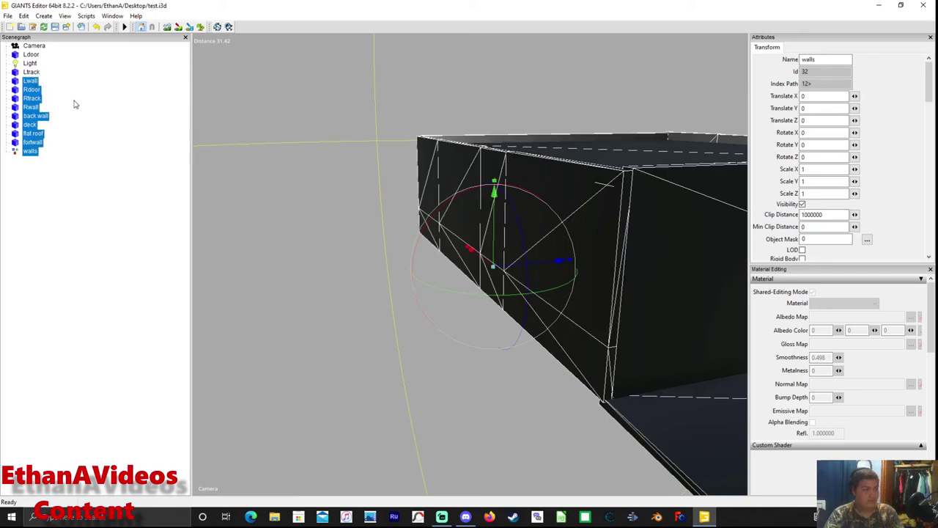
left_click(75, 104)
left_click(33, 81)
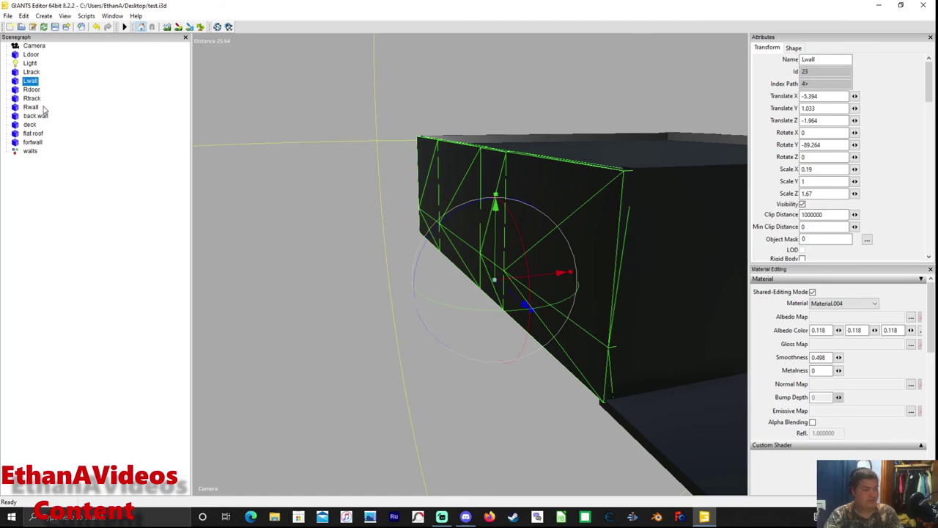
left_click(34, 109, "shift")
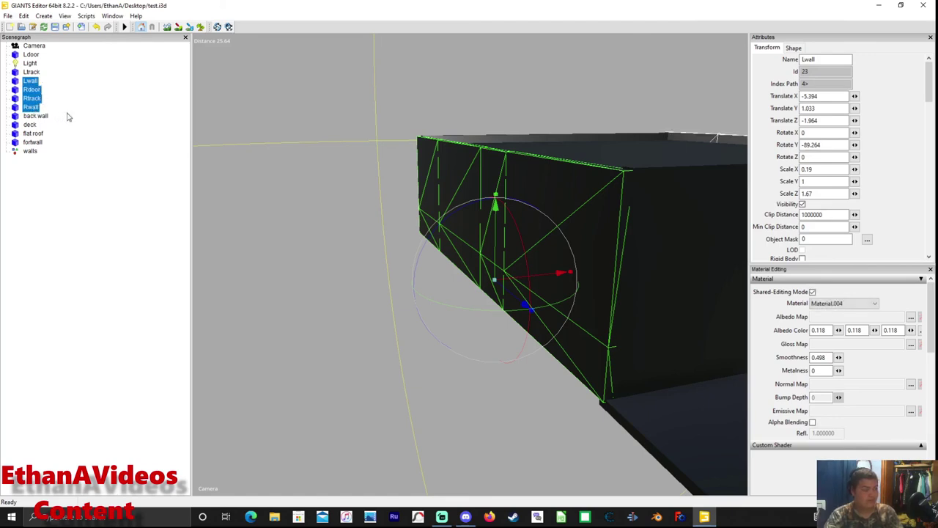
left_click(93, 186)
left_click(32, 82)
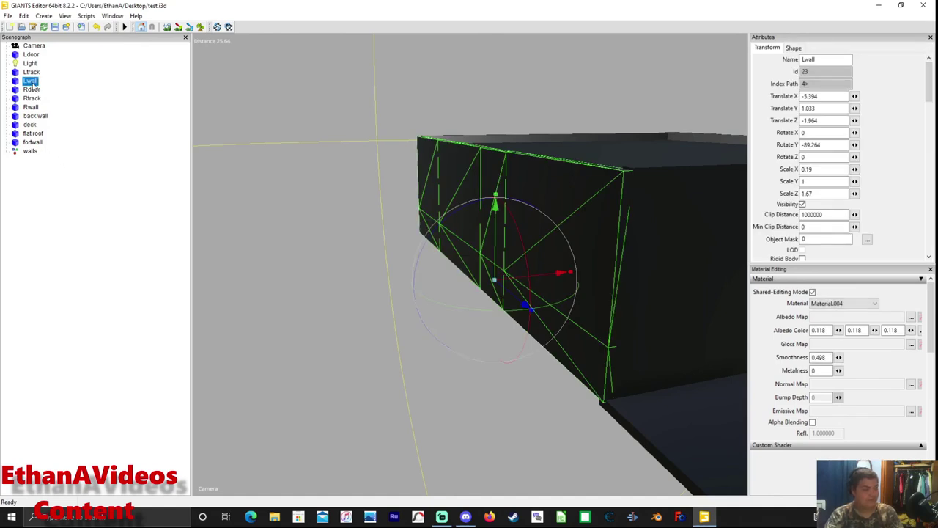
left_click_drag(32, 86, 36, 152)
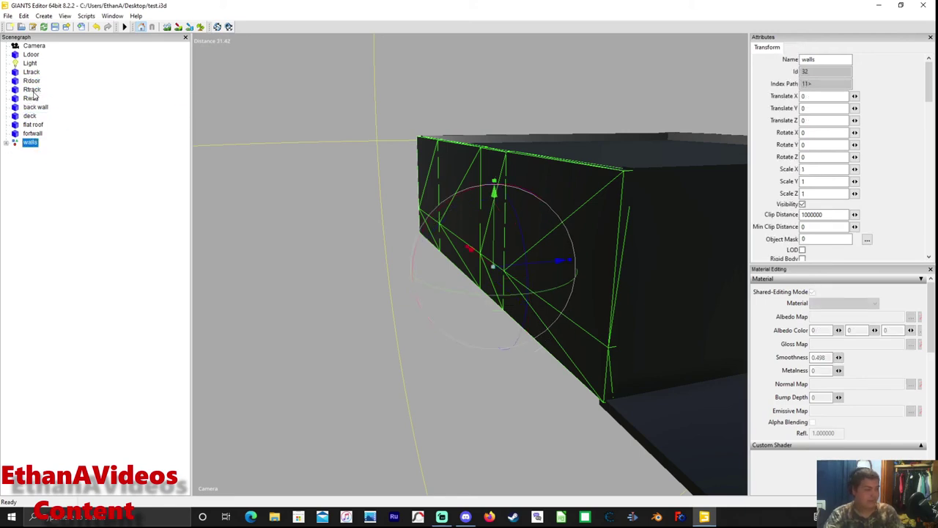
left_click_drag(31, 98, 26, 145)
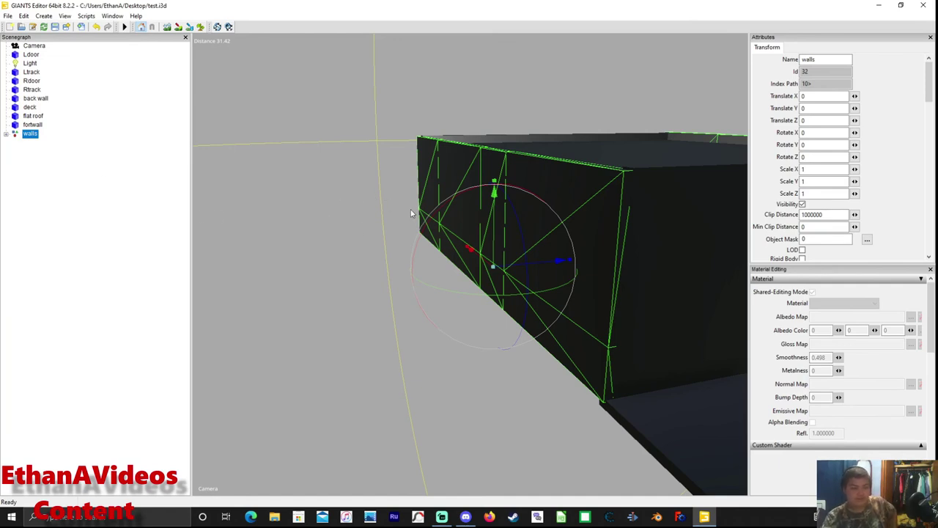
Orbit around the building and expand the walls group to check it, then close test.i3d
left_click(275, 190)
mouse_move(299, 209)
middle_mouse_down()
mouse_move(379, 219)
mouse_move(342, 221)
mouse_move(30, 152)
middle_mouse_up()
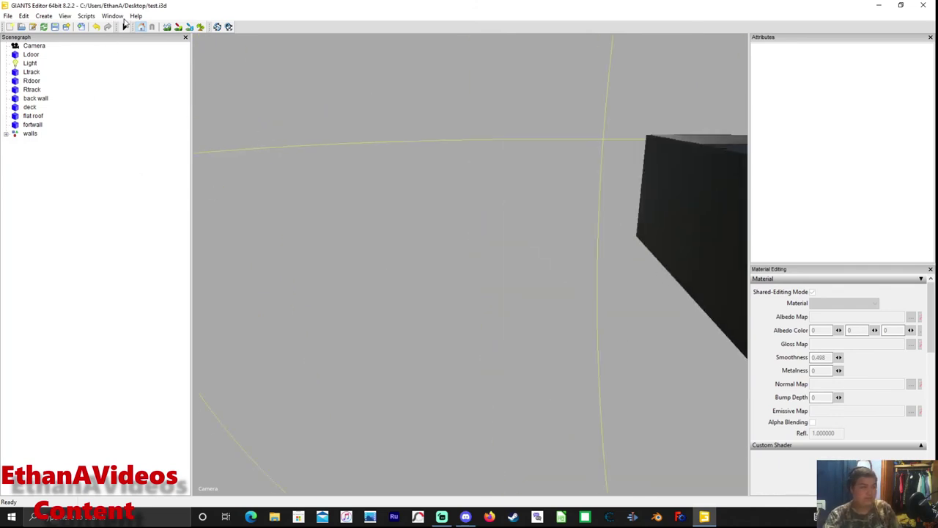
left_click(44, 17)
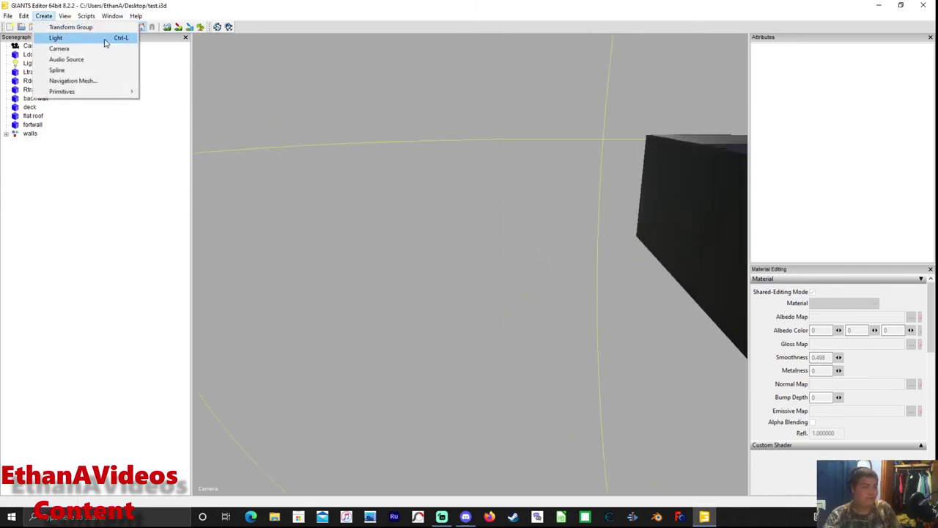
left_click(351, 207)
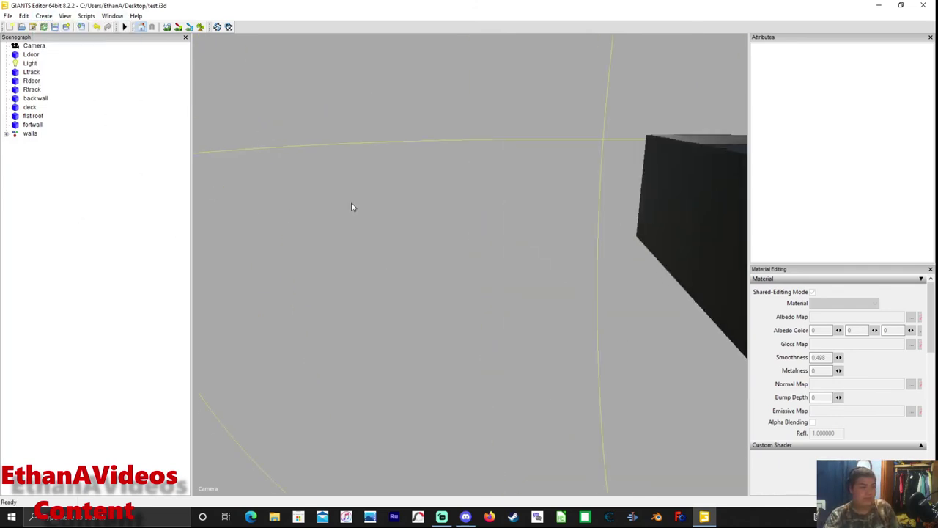
mouse_move(467, 228)
middle_mouse_down()
mouse_move(418, 203)
mouse_move(538, 233)
mouse_move(511, 214)
middle_mouse_up()
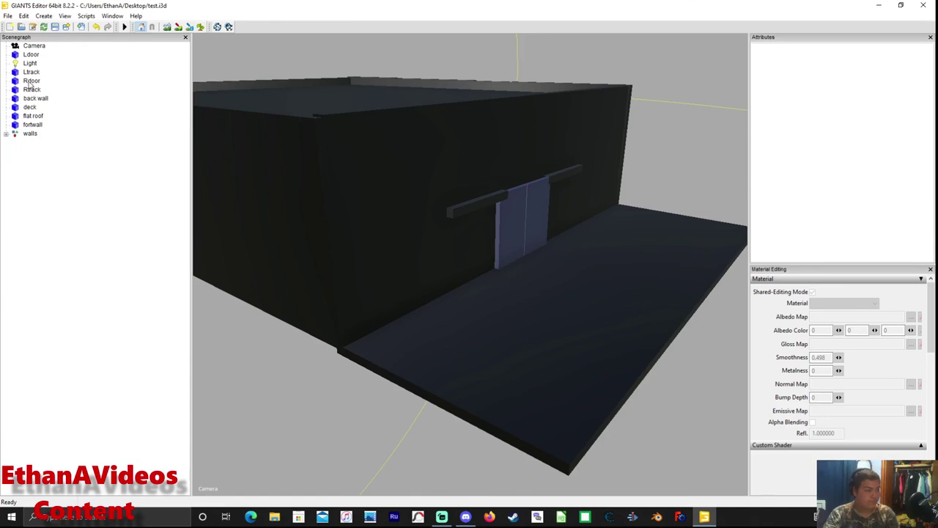
left_click(5, 134)
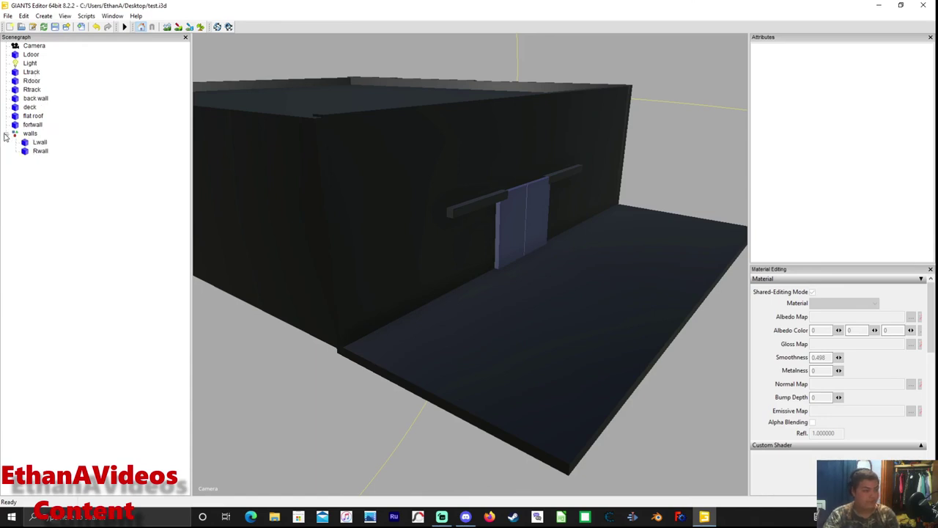
left_click(6, 134)
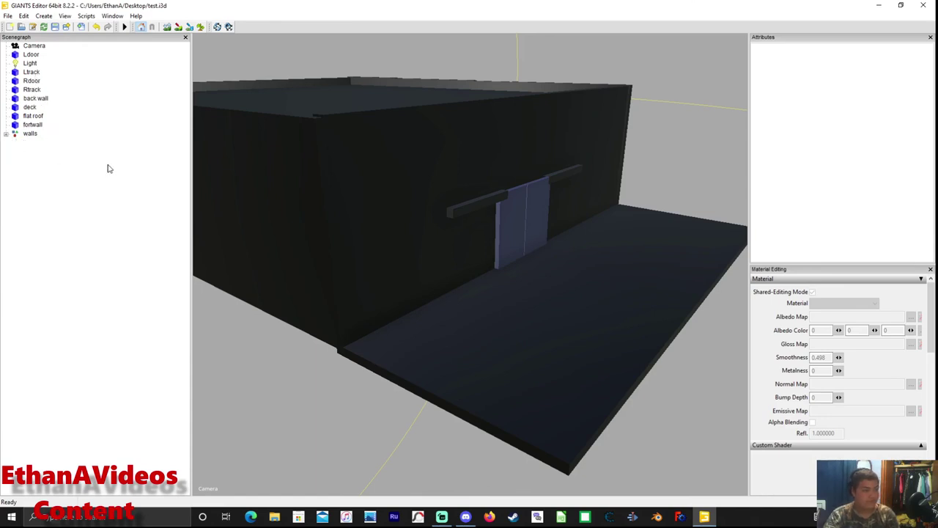
left_click(930, 8)
left_click(453, 253)
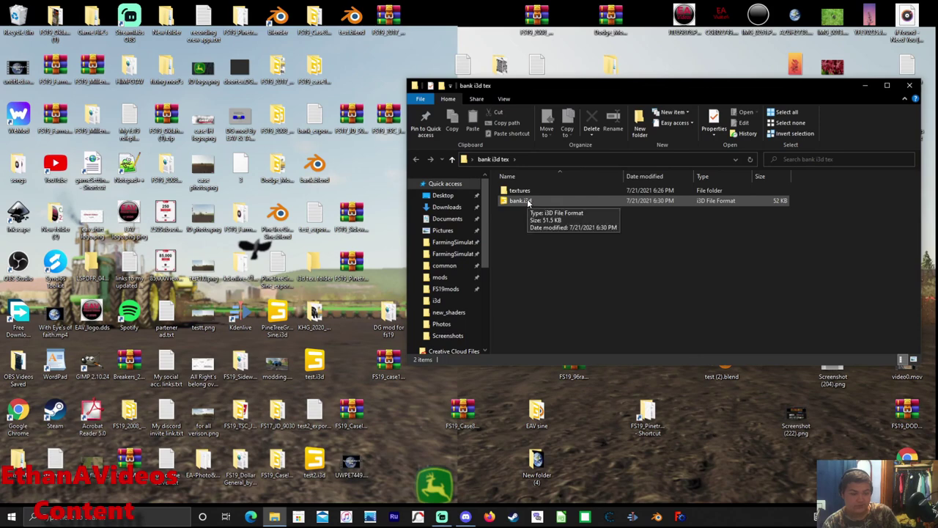
Select bank.i3d in the bank i3d tex folder and open it
left_click(535, 203)
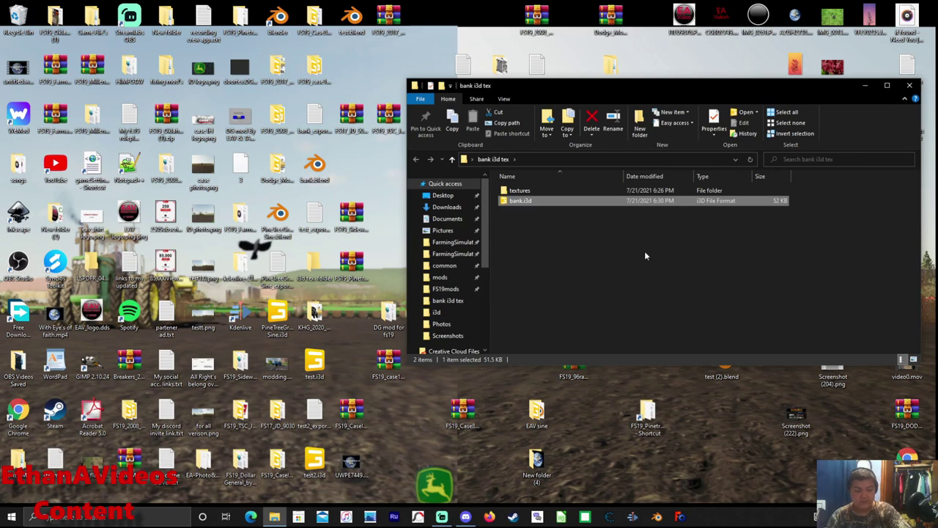
key("Return")
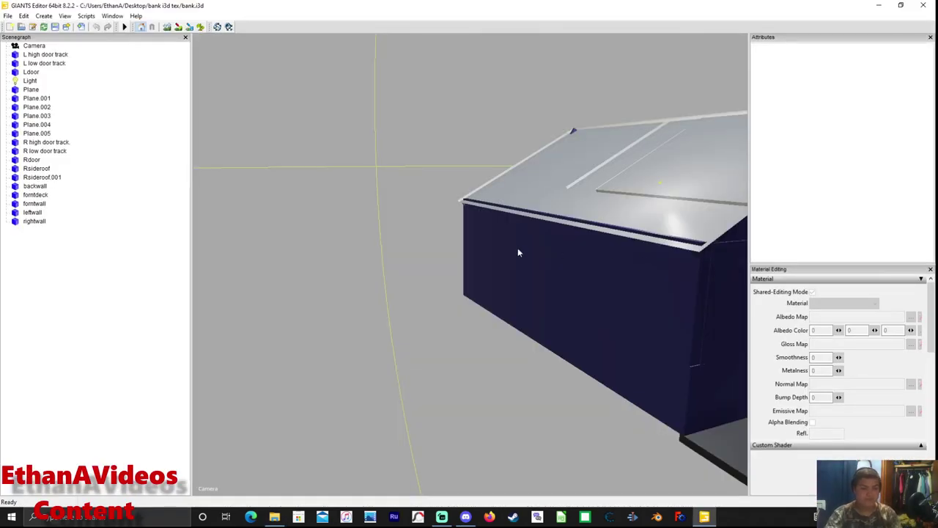
Orbit to the barn's gable and select Plane.003, Plane.001 and Plane.002
mouse_move(518, 247)
middle_mouse_down()
mouse_move(567, 242)
mouse_move(477, 235)
middle_mouse_up()
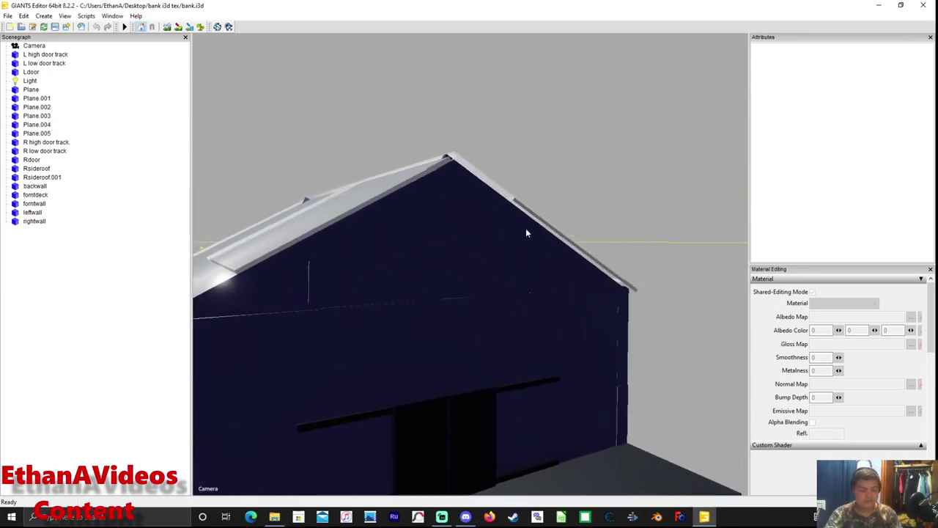
scroll(464, 217, "up", 3)
middle_click_drag(473, 218, 520, 257)
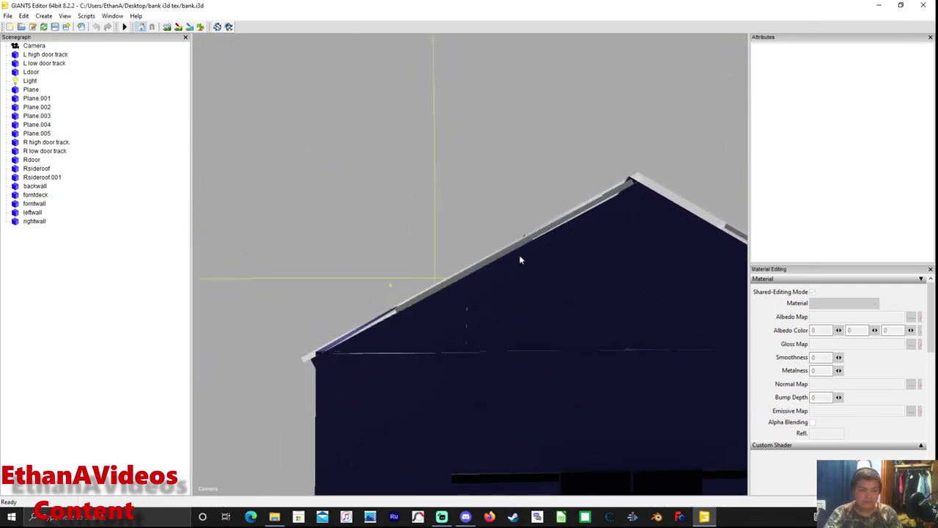
middle_click_drag(599, 258, 736, 423)
left_click(488, 190)
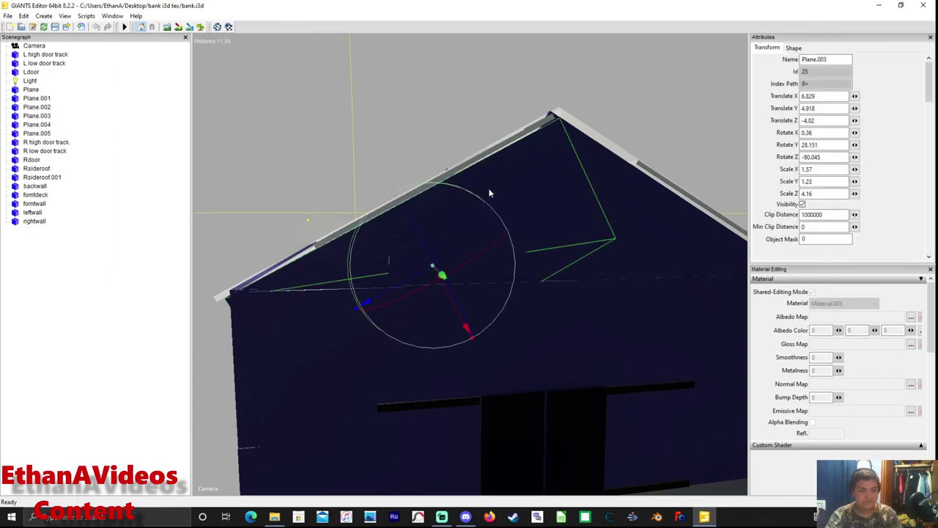
left_click(647, 233)
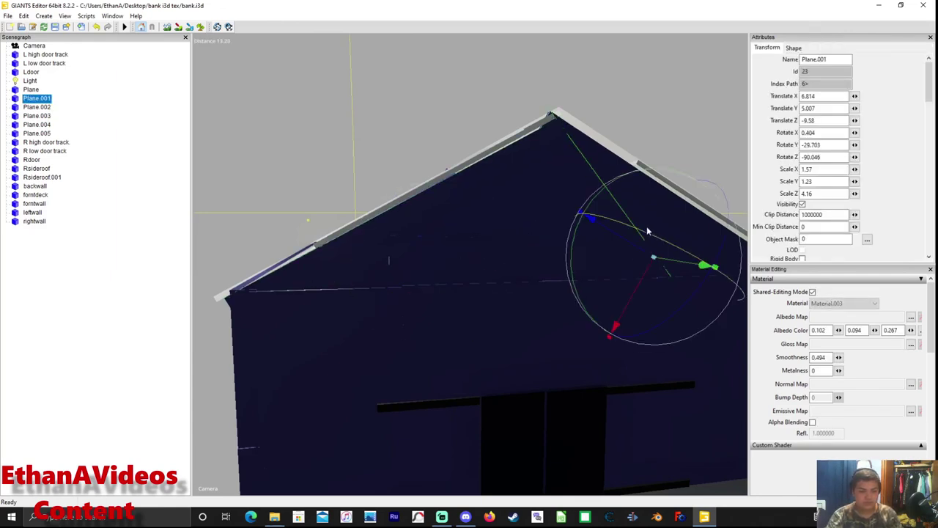
left_click(546, 266)
View the gable head-on and select Plane.004, then Plane, then Plane.004 again
mouse_move(548, 272)
middle_mouse_down()
mouse_move(423, 293)
mouse_move(448, 317)
mouse_move(404, 303)
mouse_move(408, 255)
middle_mouse_up()
scroll(425, 286, "up", 2)
scroll(430, 278, "up", 3)
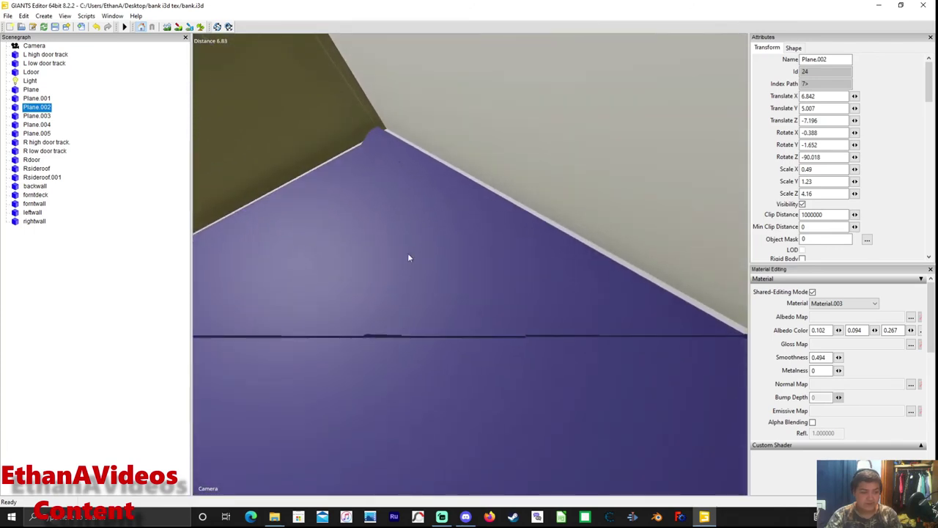
scroll(429, 240, "down", 3)
scroll(442, 237, "down", 3)
scroll(442, 237, "down", 3)
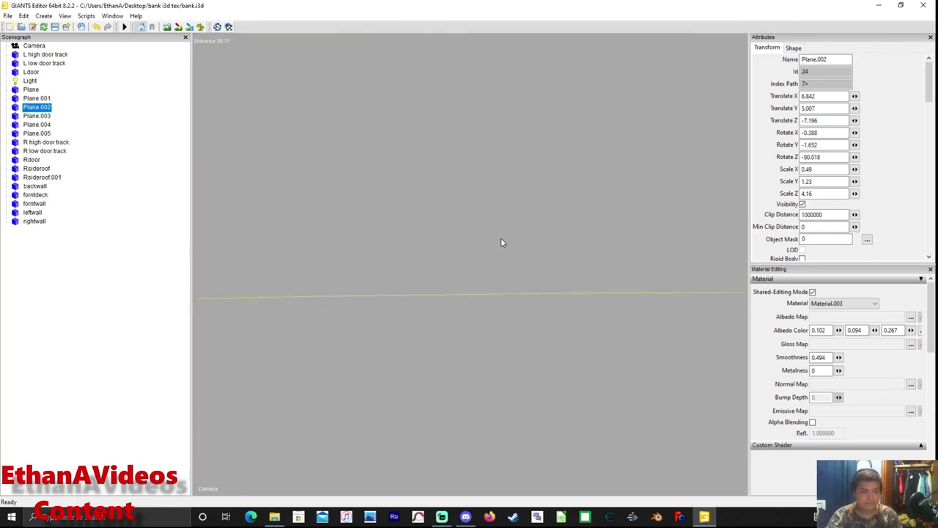
scroll(503, 242, "down", 2)
scroll(698, 249, "up", 2)
scroll(662, 239, "up", 1)
scroll(666, 239, "up", 3)
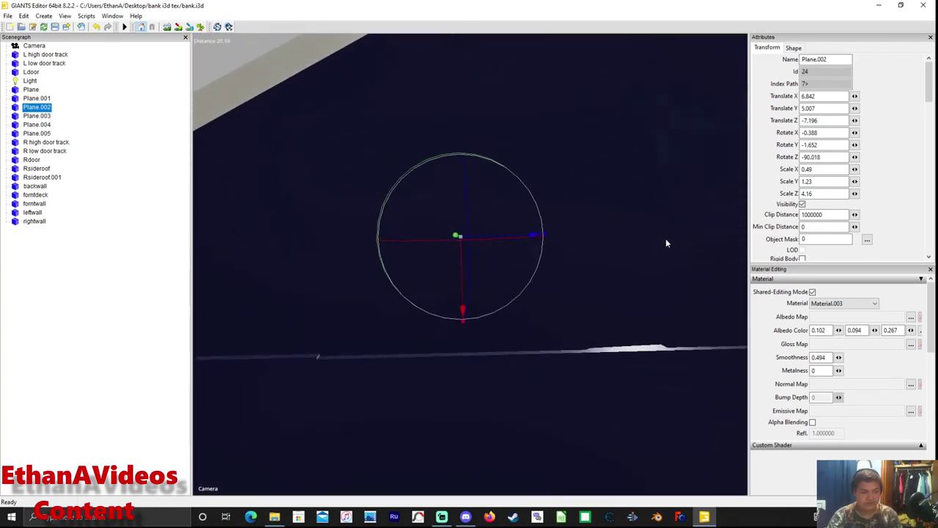
scroll(683, 239, "up", 2)
scroll(683, 239, "down", 2)
scroll(683, 239, "down", 2)
scroll(683, 239, "down", 2)
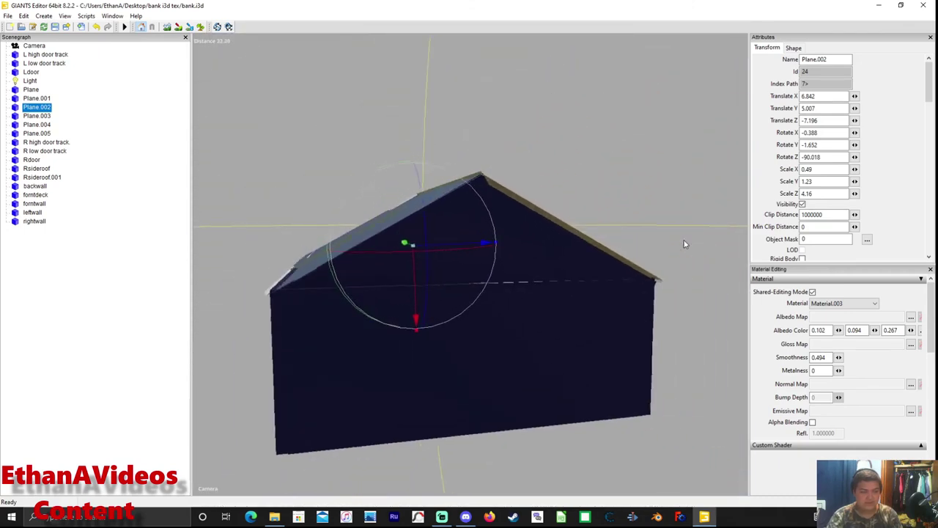
scroll(675, 239, "down", 2)
middle_click_drag(676, 243, 635, 243)
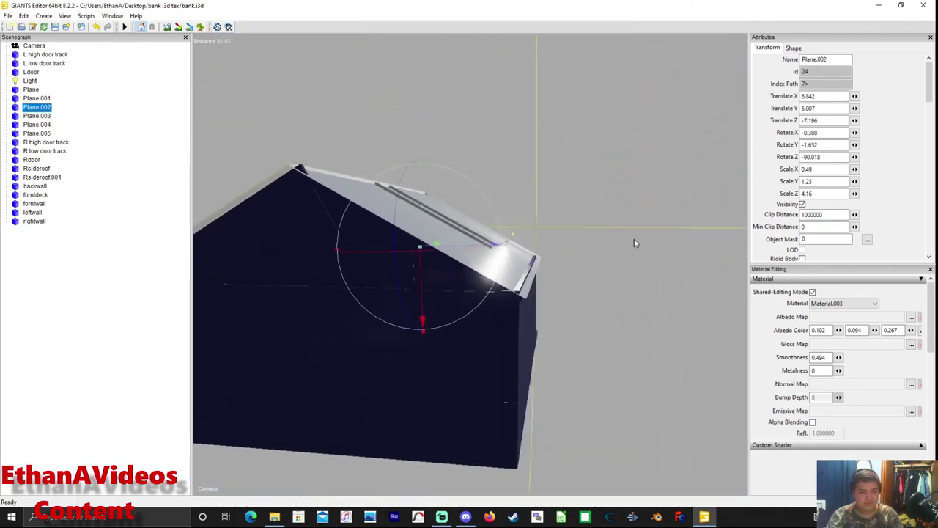
middle_click_drag(495, 264, 455, 288)
scroll(440, 279, "up", 2)
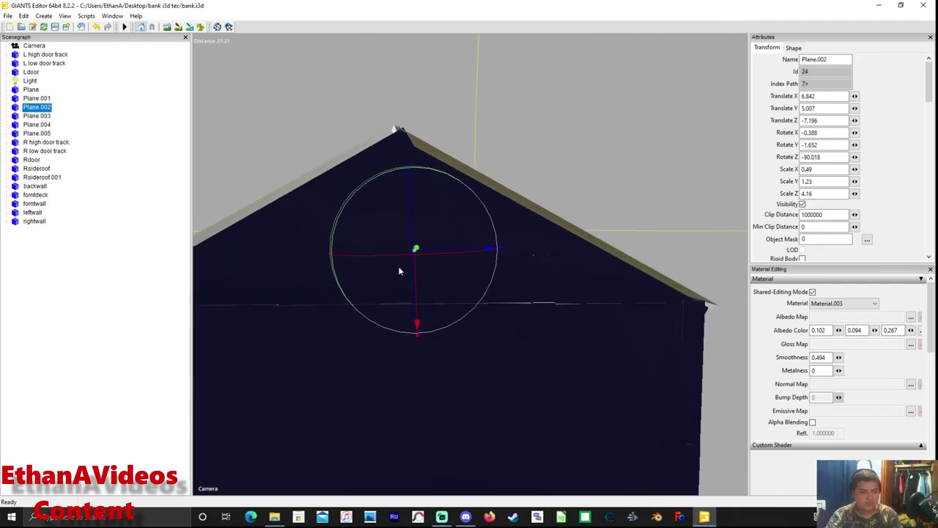
left_click(285, 230)
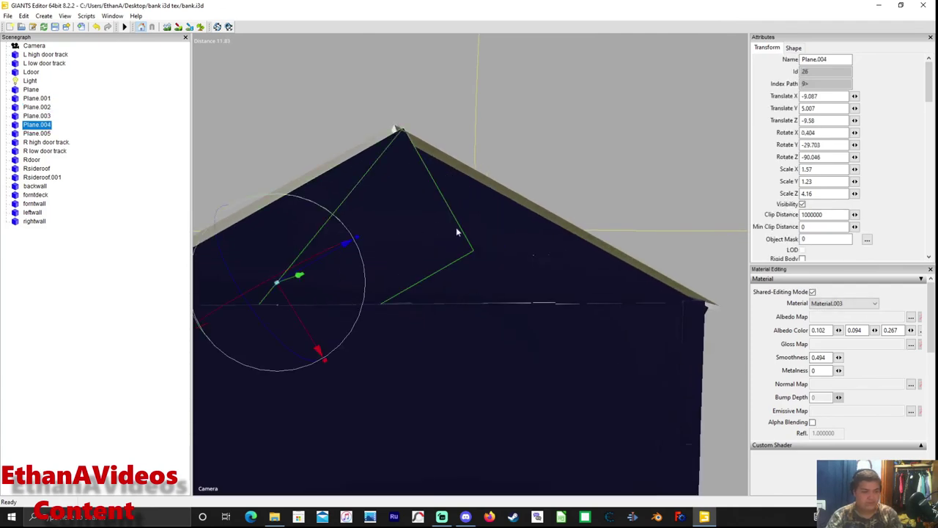
left_click(486, 278)
left_click(478, 259)
Select the Rsideroof roof piece, inspect its edge, then close bank.i3d
scroll(458, 230, "up", 2)
scroll(458, 230, "up", 1)
scroll(458, 230, "down", 1)
scroll(448, 230, "down", 2)
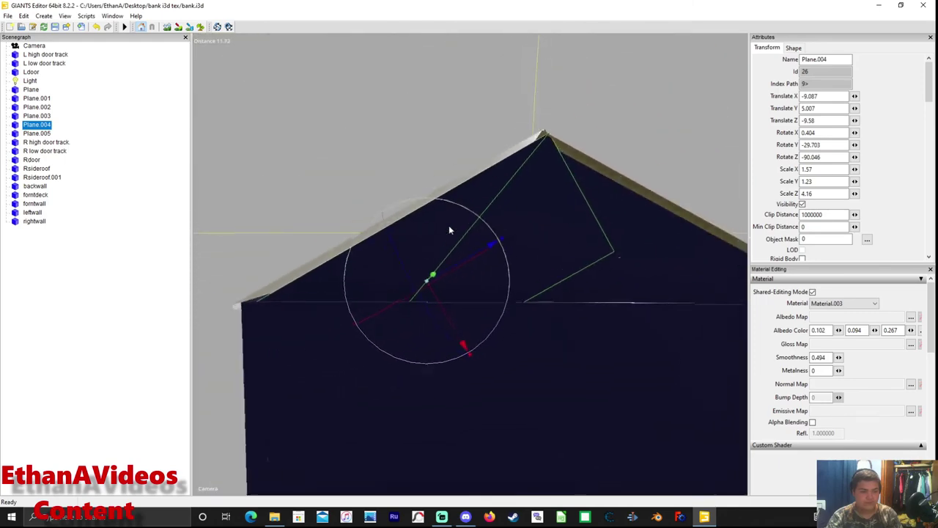
scroll(450, 226, "down", 1)
mouse_move(494, 236)
middle_mouse_down()
mouse_move(516, 228)
mouse_move(455, 236)
mouse_move(454, 251)
middle_mouse_up()
left_click(446, 241)
scroll(454, 251, "up", 3)
scroll(455, 252, "down", 2)
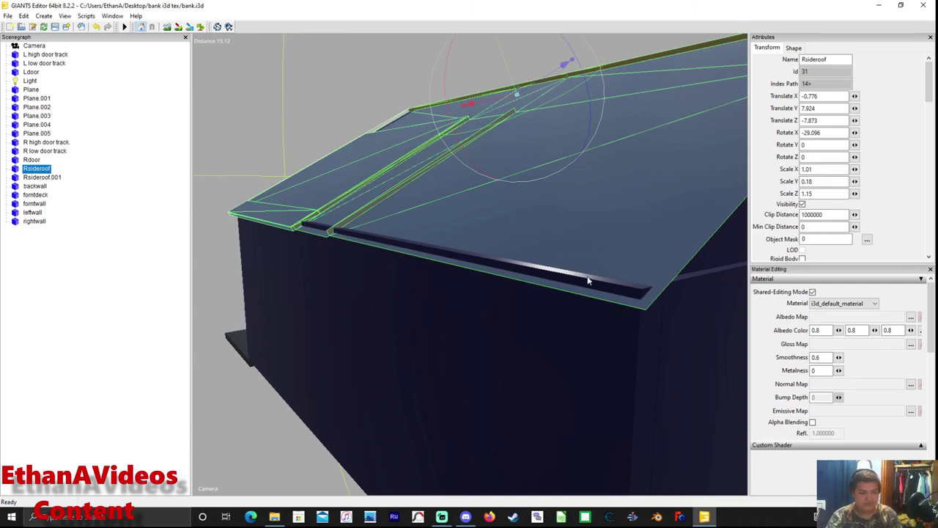
mouse_move(673, 298)
middle_mouse_down()
mouse_move(669, 279)
mouse_move(568, 295)
mouse_move(500, 284)
middle_mouse_up()
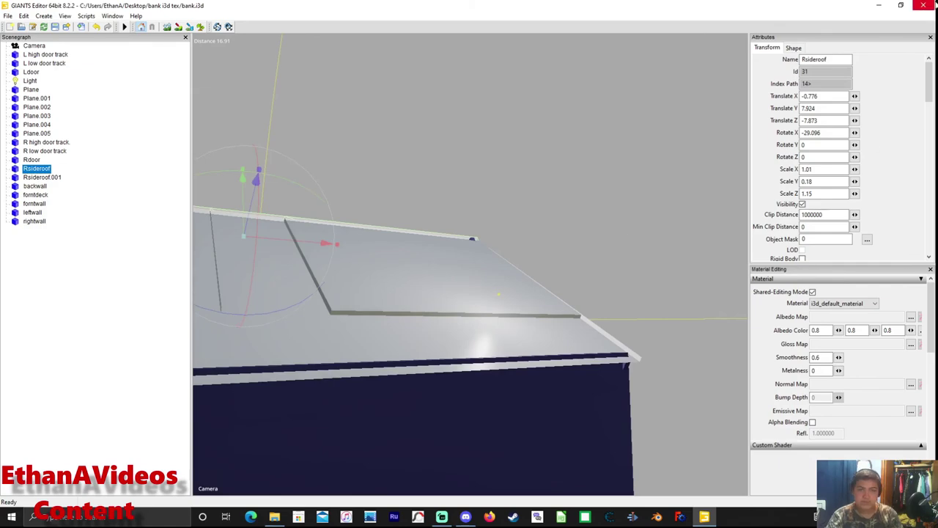
left_click(923, 5)
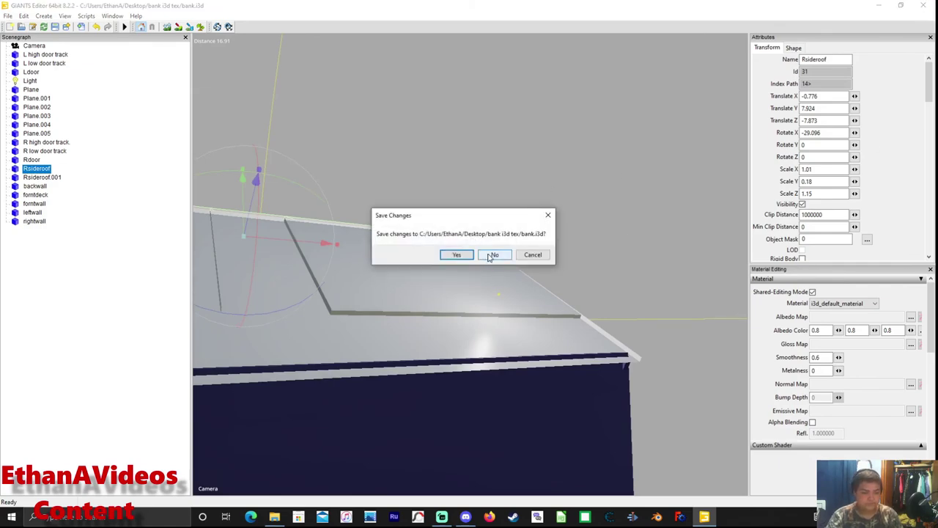
Discard changes to bank.i3d, close the bank i3d tex folder, and bring up Streamlabs OBS
left_click(493, 254)
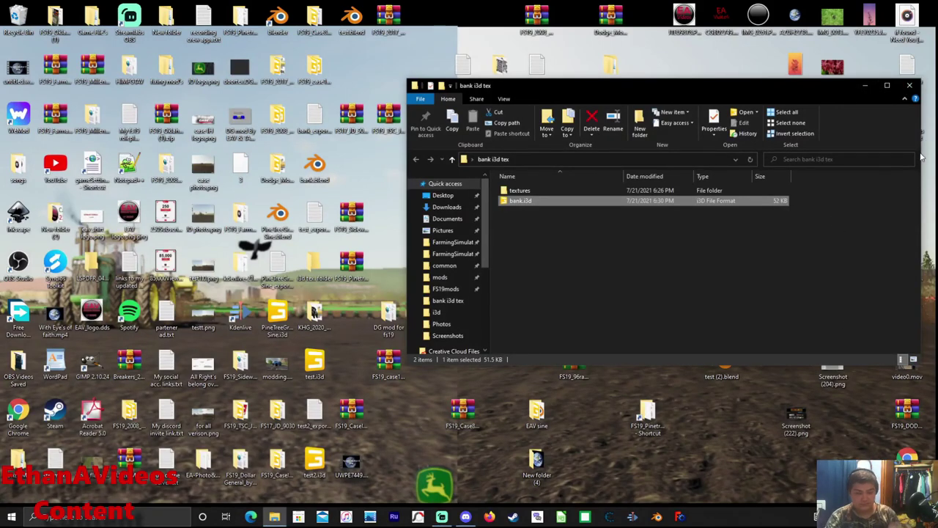
left_click(909, 85)
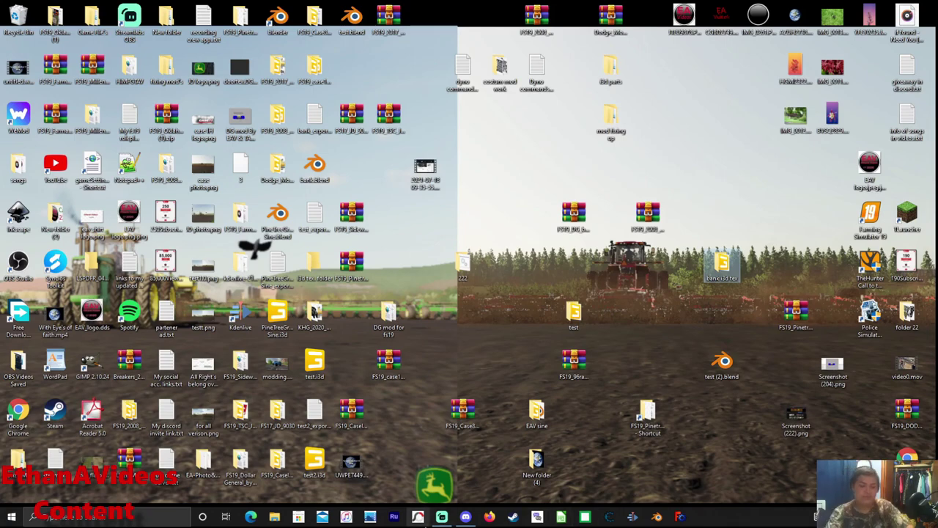
left_click(442, 517)
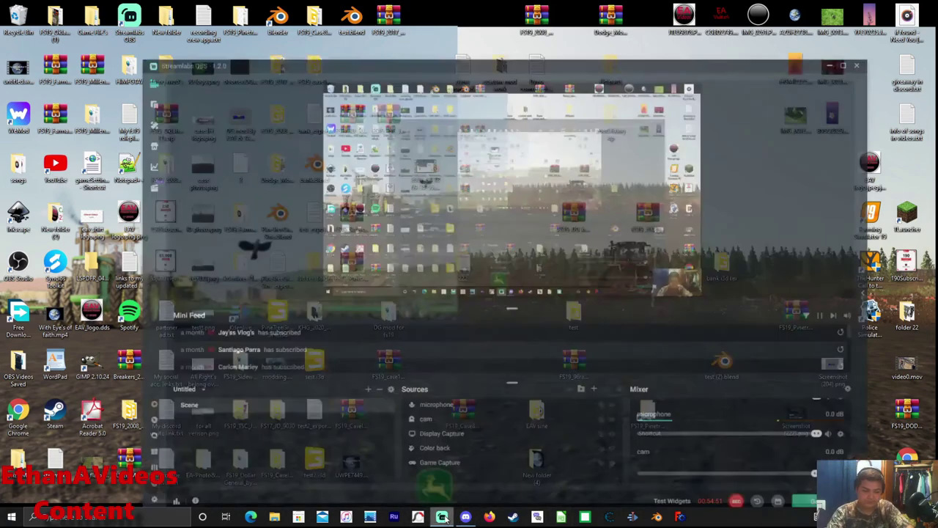